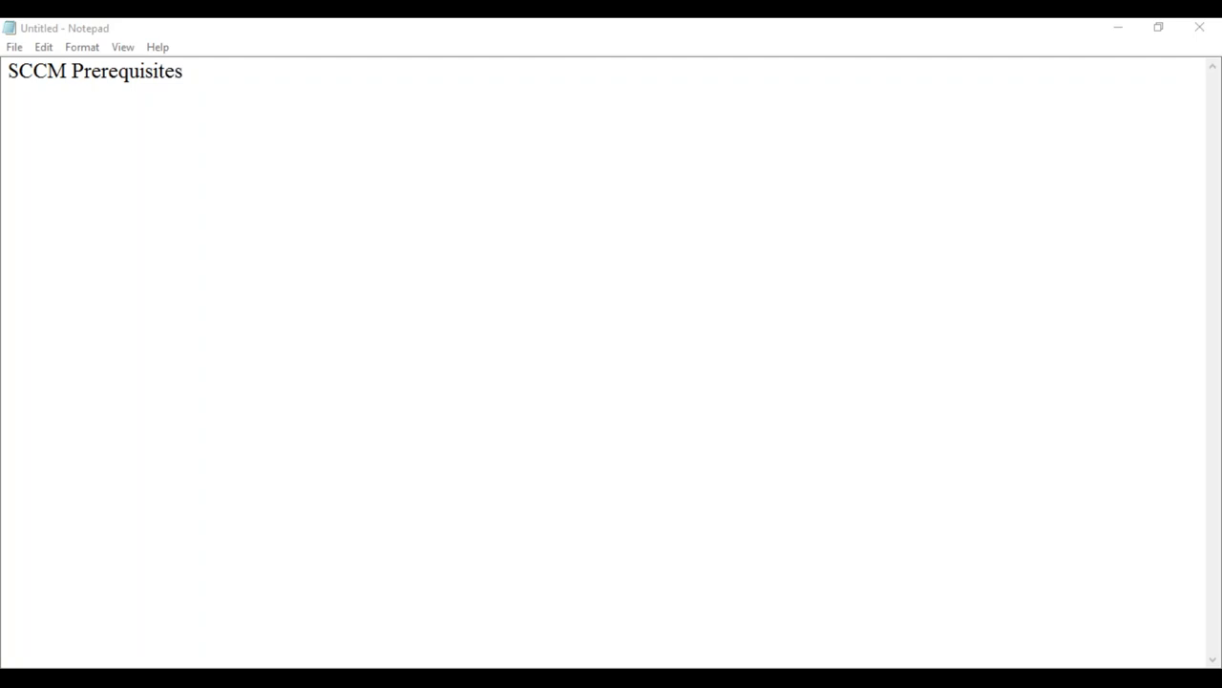
- Shrink the notes window to reveal Hyper-V Manager, select the MAYSCCM virtual machine, and return to the notes
left_click_drag(687, 27, 487, 351)
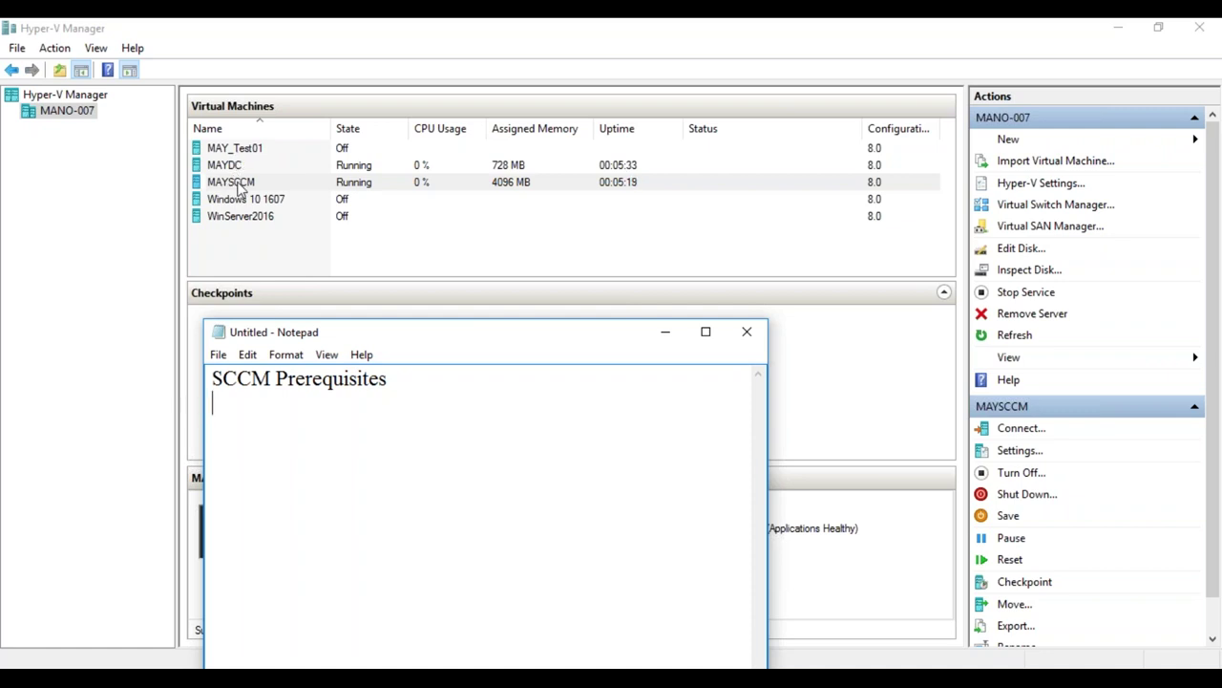
left_click(237, 182)
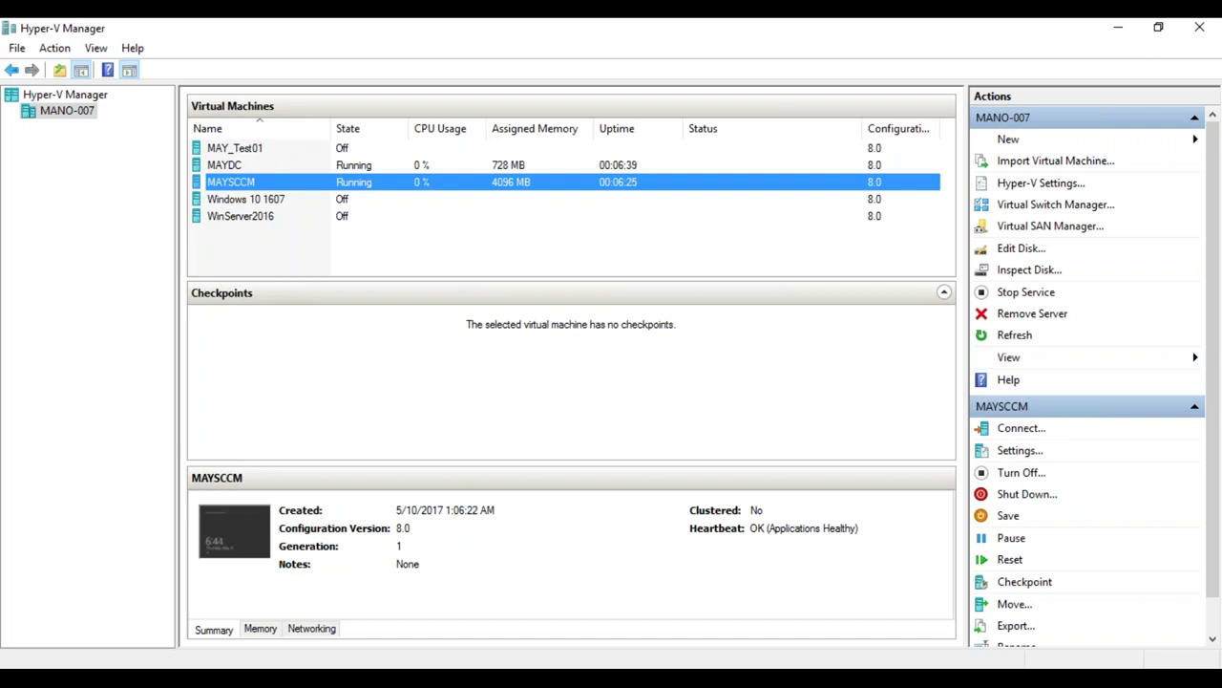
key("alt+Tab")
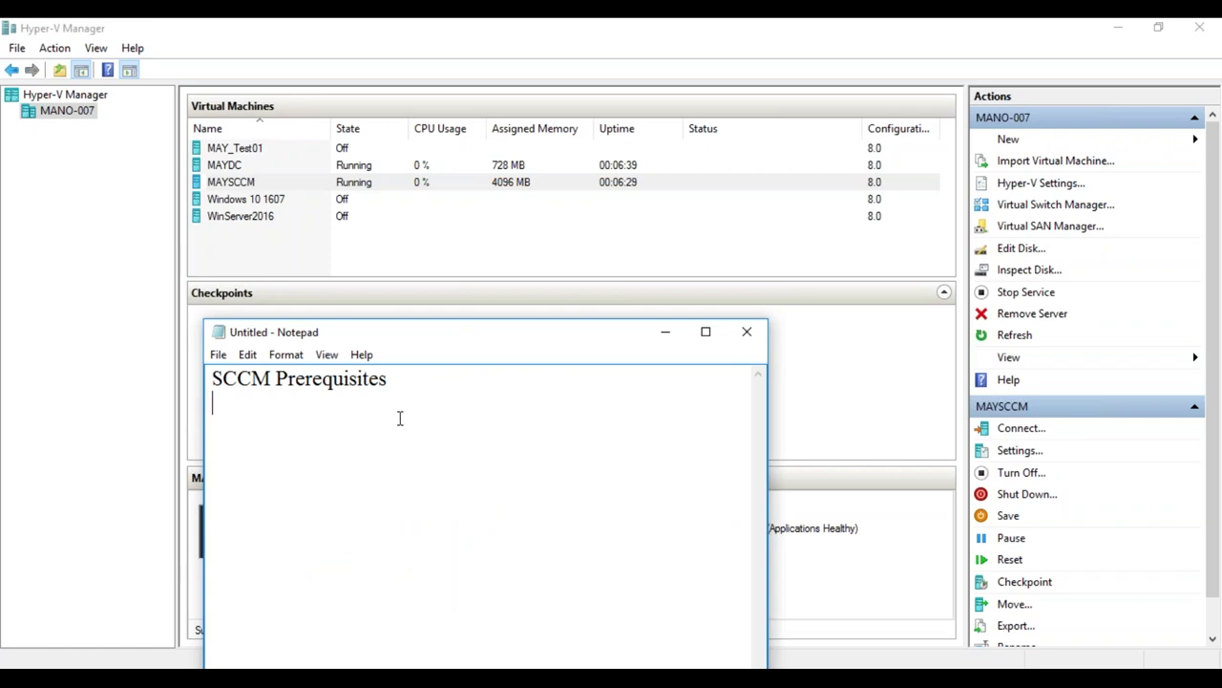
- Add the line "1st Server : MayDC: DC + DNS + DHCP" below the SCCM Prerequisites heading
key("Return")
type("DC + DNS + DHCP")
left_click(214, 450)
type("1st Server : MayDC:")
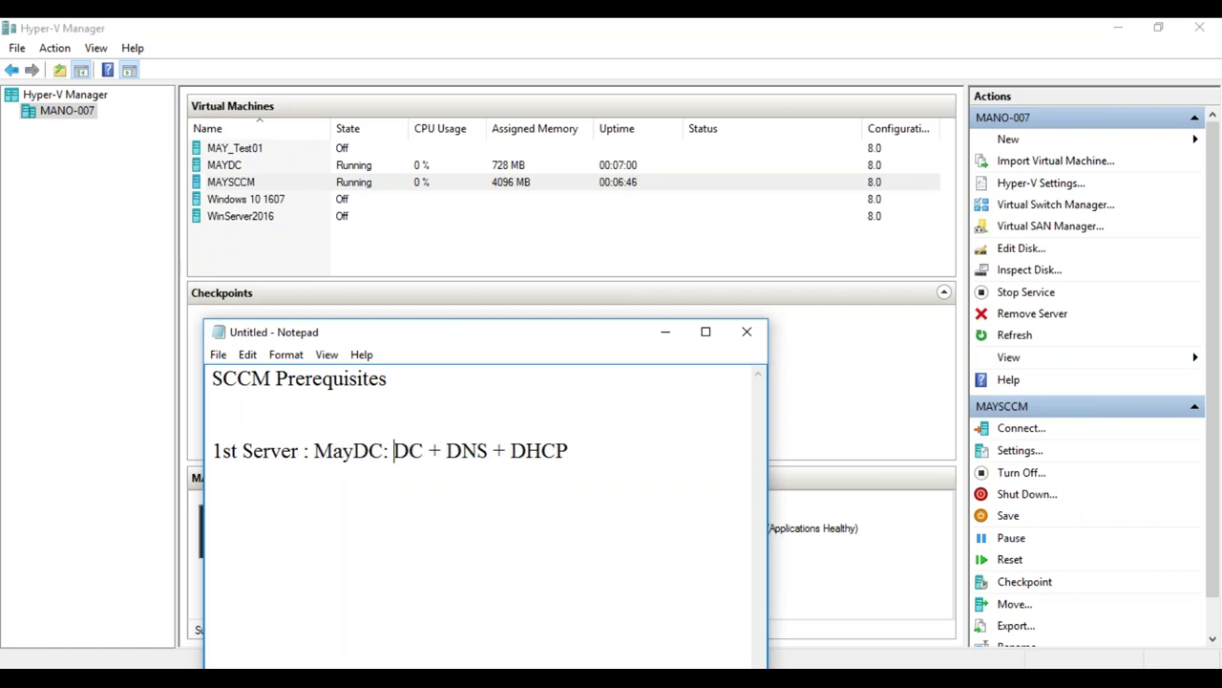
- Add a second line reading "2nd Server: MAYSCCM:IIS+SQL+SCCM2012" under the first server entry
left_click(607, 447)
key("Return")
type("2nd Server: IIS")
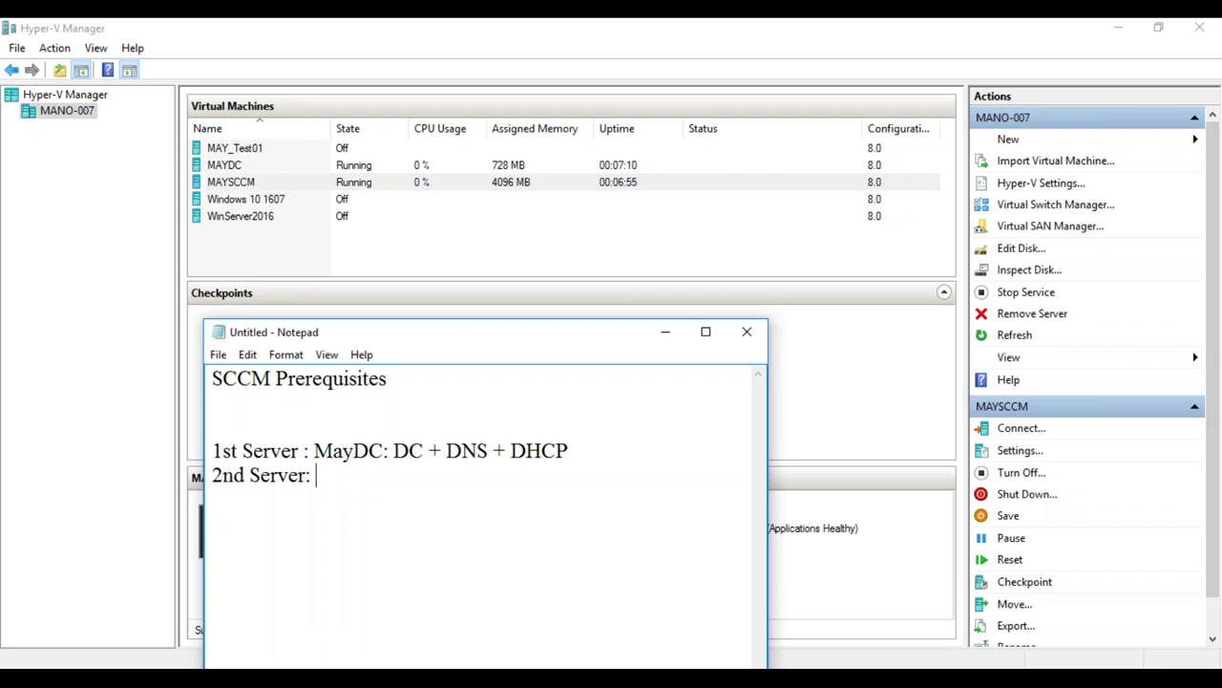
type("+SQL")
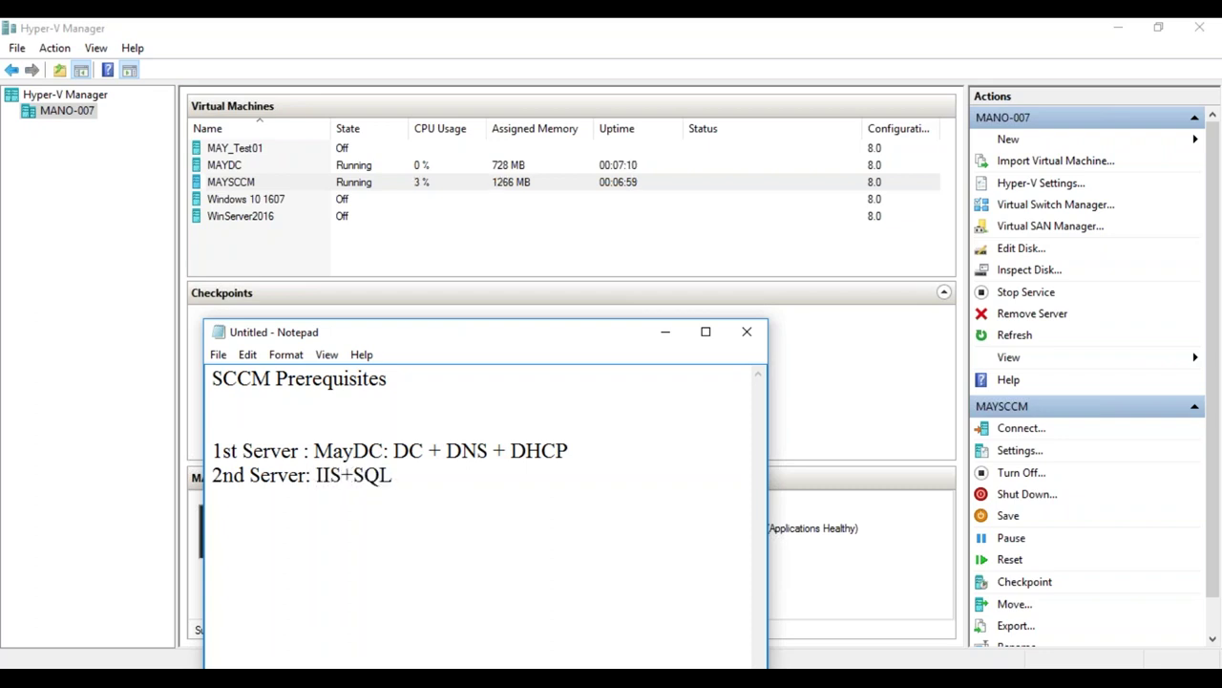
type("+SCCM2012")
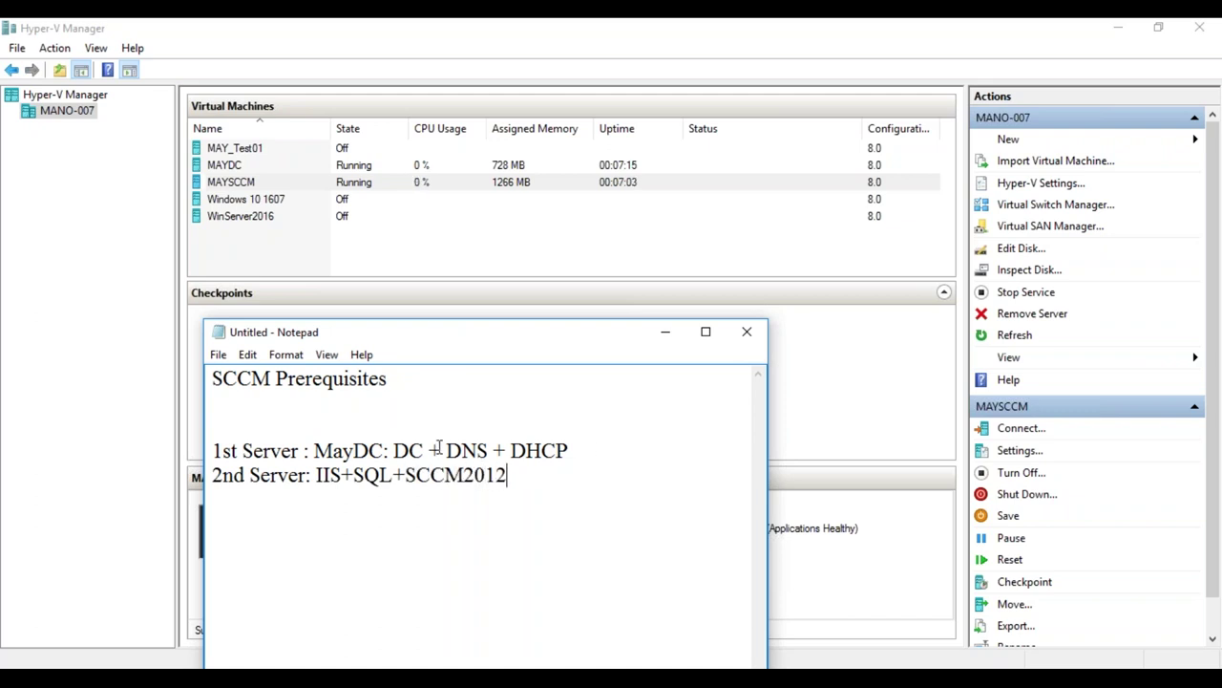
left_click(316, 475)
type("MAY")
type("SCCM")
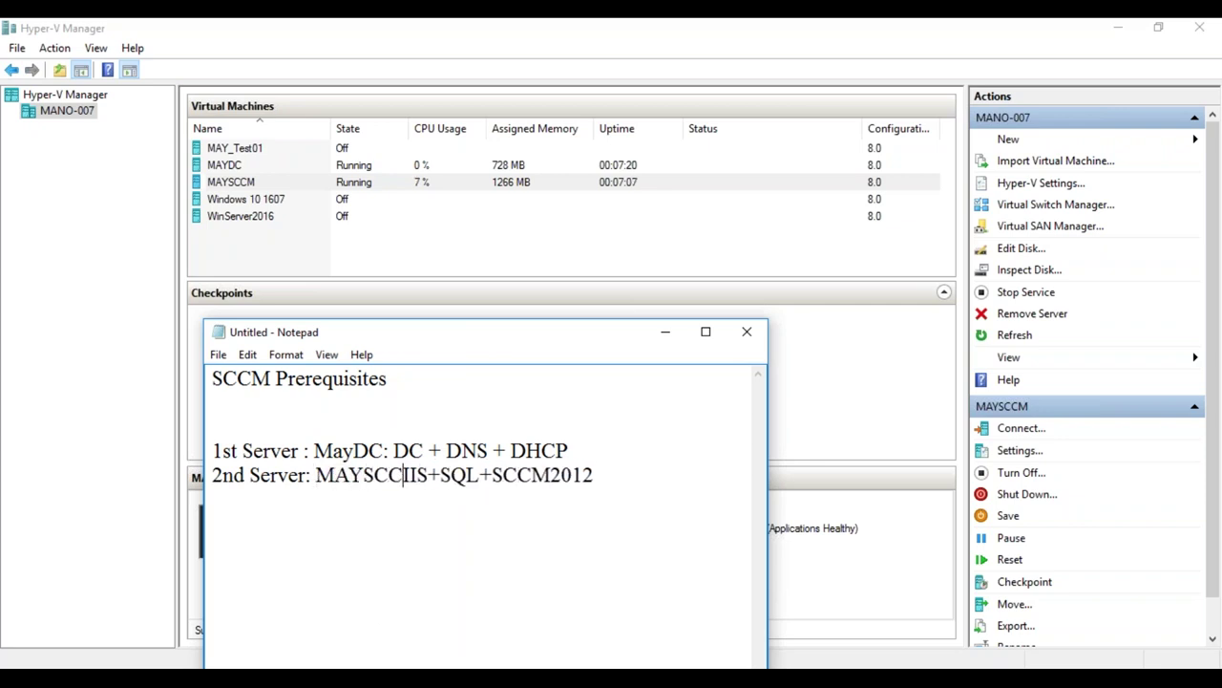
type(":")
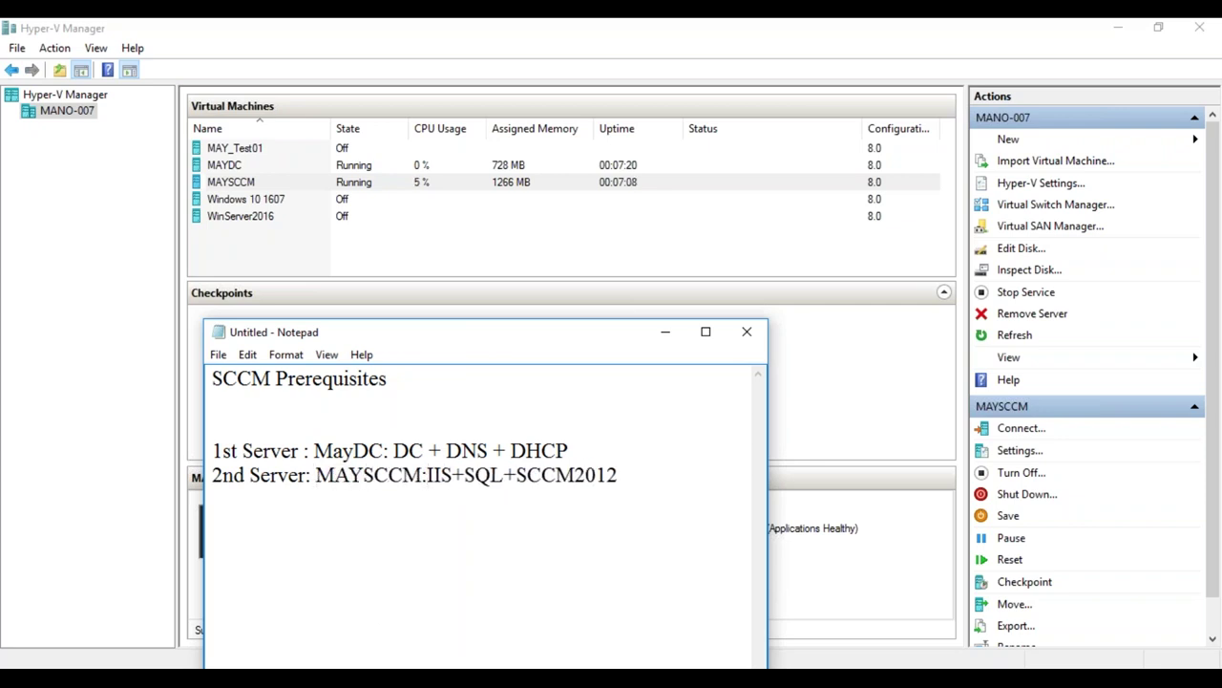
- Add a third line reading "3rd VM: MAY_Test01:Client Machine ( Windows 7)" under the second server entry
left_click(638, 475)
key("Return")
type("3rd VM: Client Ma")
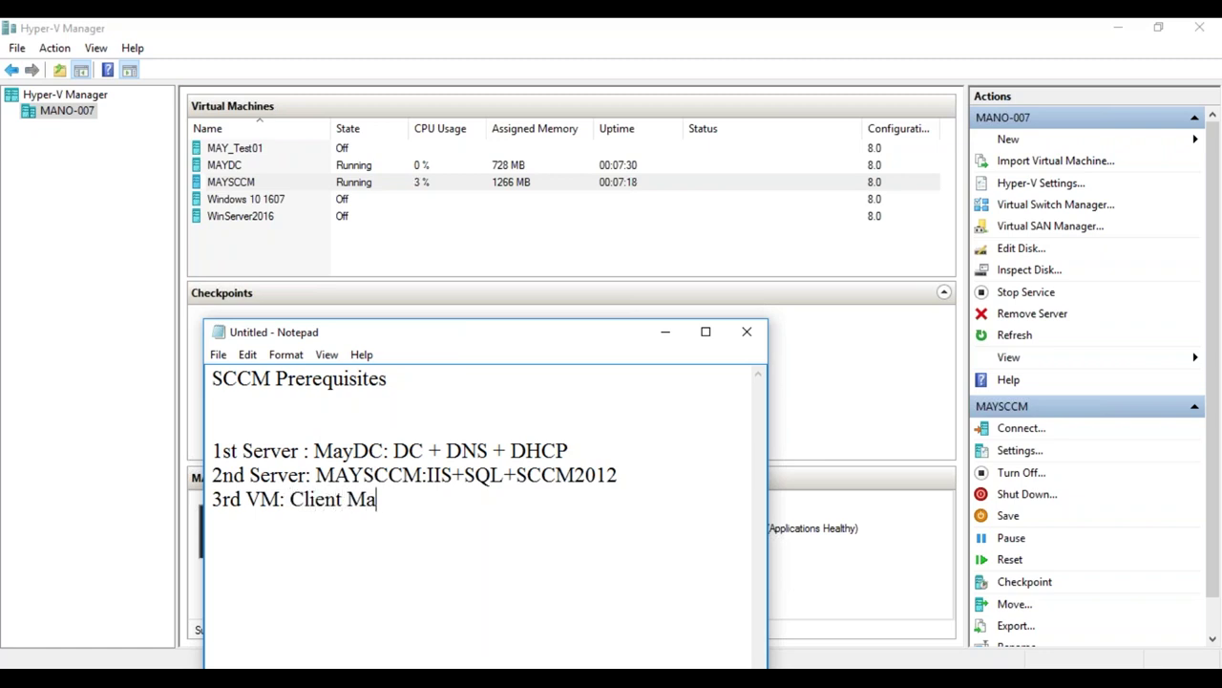
type("chine ( Windo")
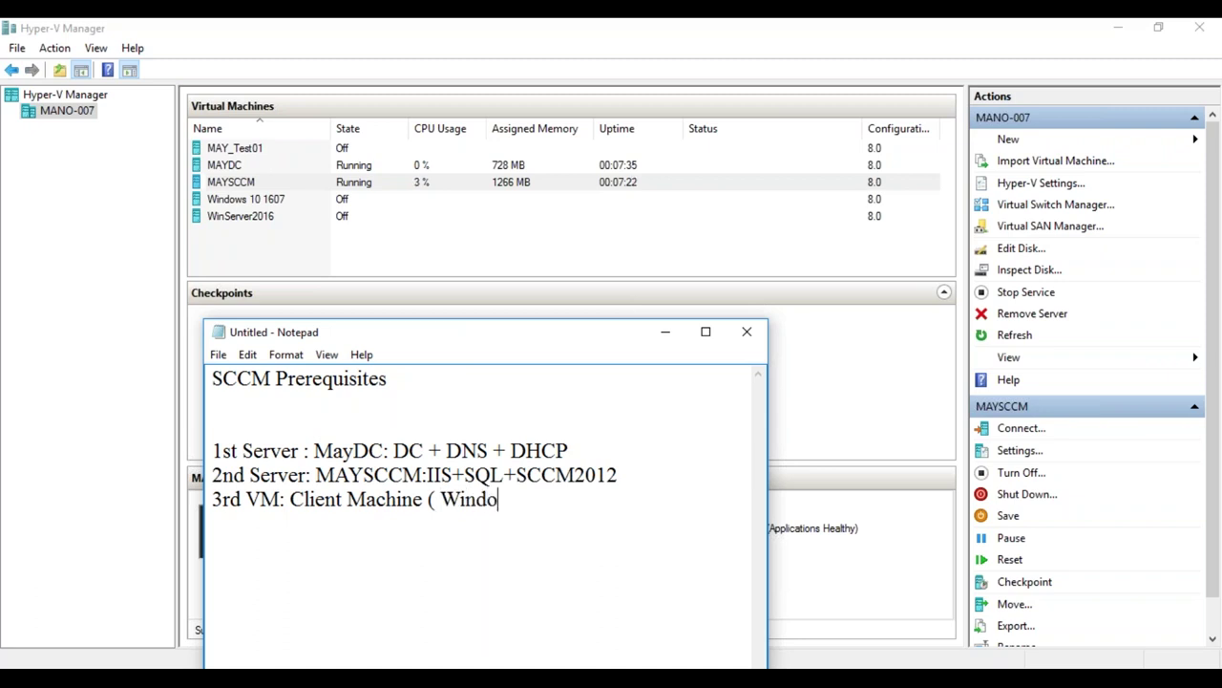
type("ws 7)")
left_click(290, 498)
type("MAY_Test01")
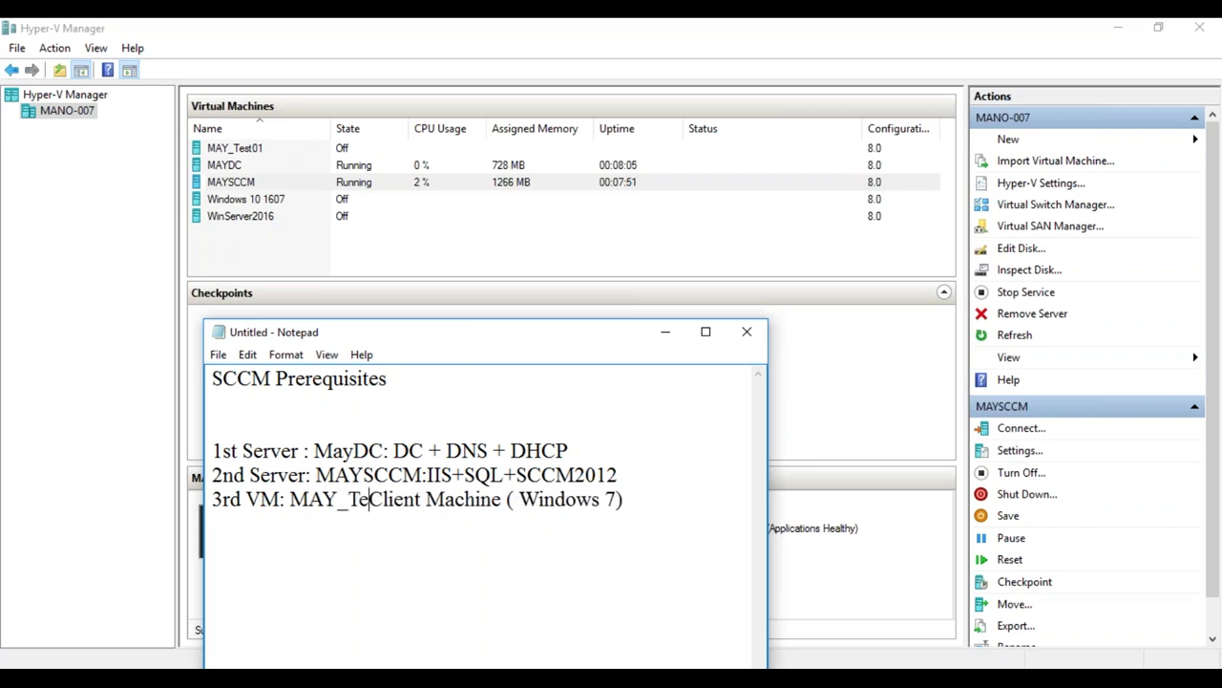
type(":")
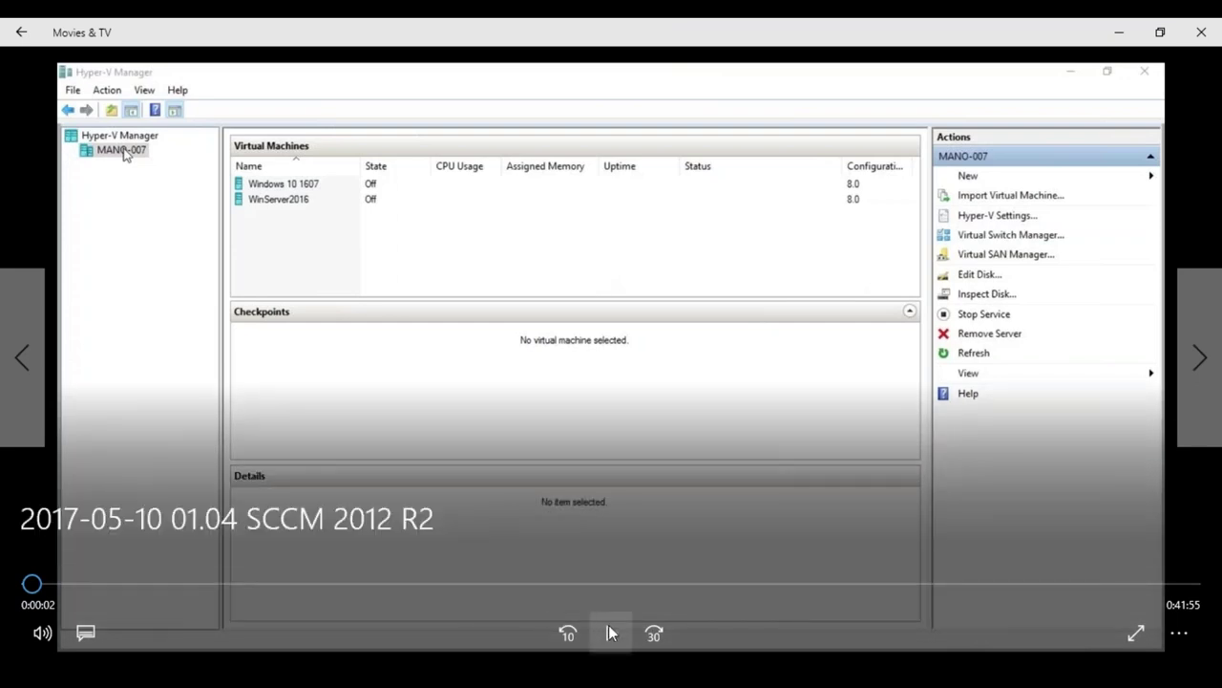
- Play the recording "2017-05-10 01.04 SCCM 2012 R2" in Movies & TV, pausing it briefly and resuming playback
left_click(611, 633)
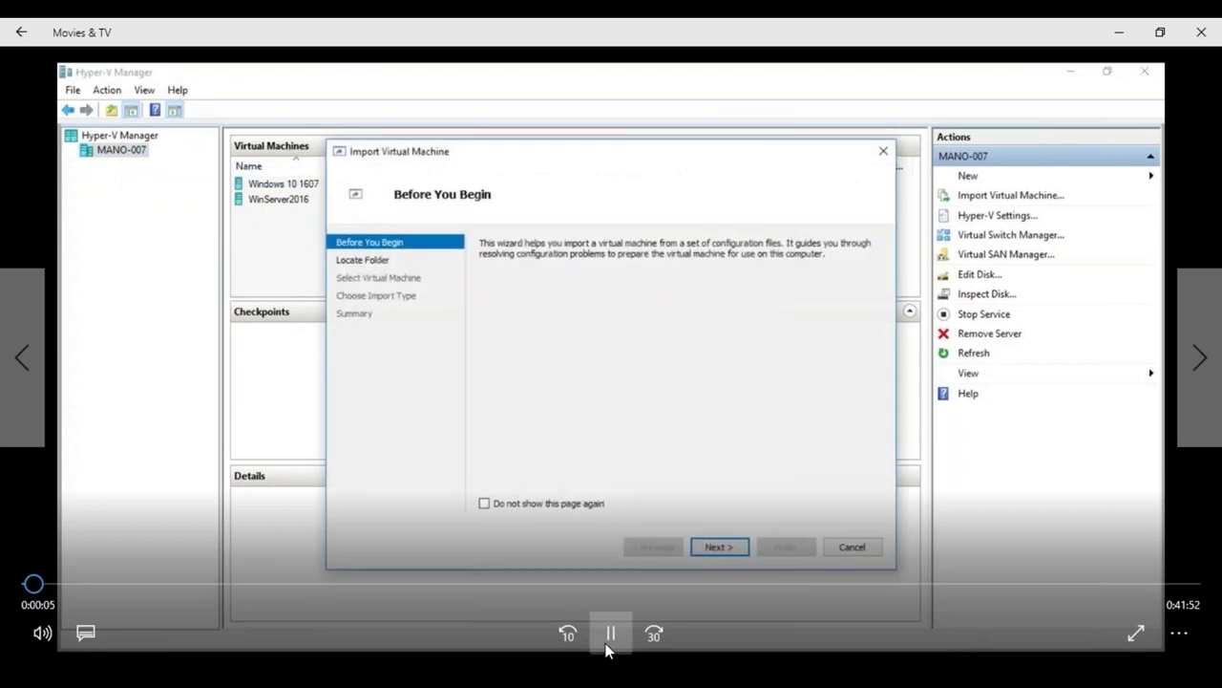
left_click(608, 647)
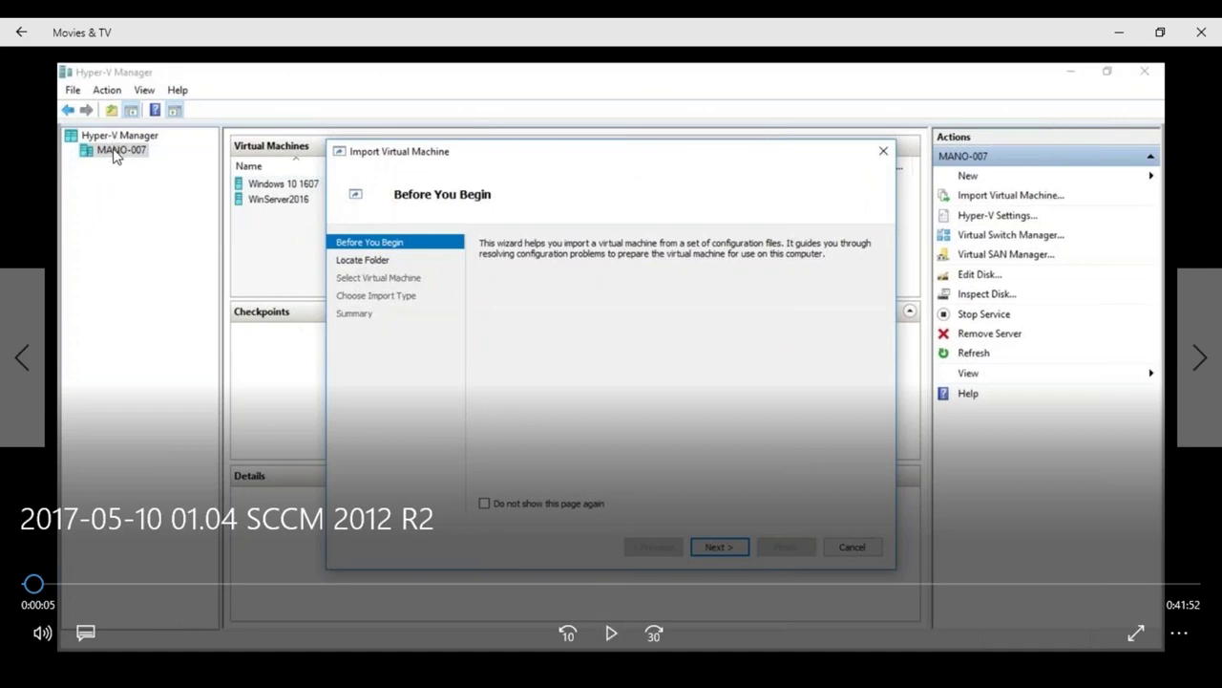
left_click(612, 633)
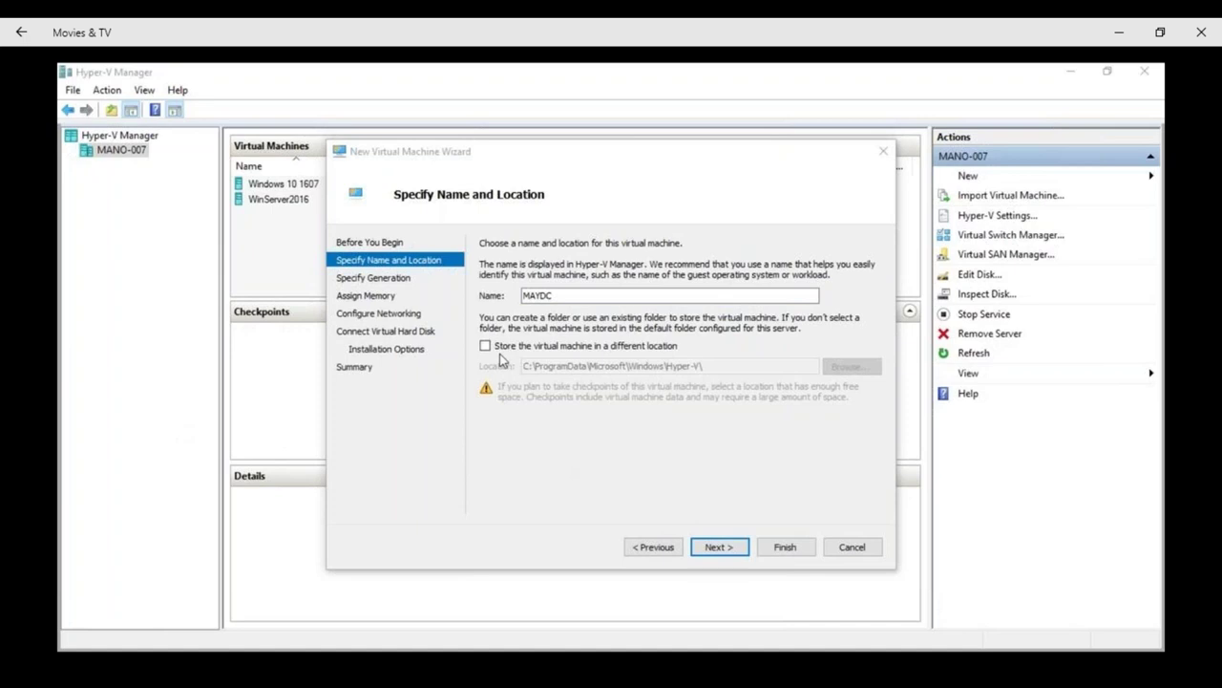
- Store the MAYDC virtual machine in the different location D:\MANO\SCCMMay2017\LAB\MAY_DC
left_click(491, 349)
left_click_drag(523, 365, 817, 366)
type("D:\\MANO\\SCCMMay2017\\LAB\\MAY_DC")
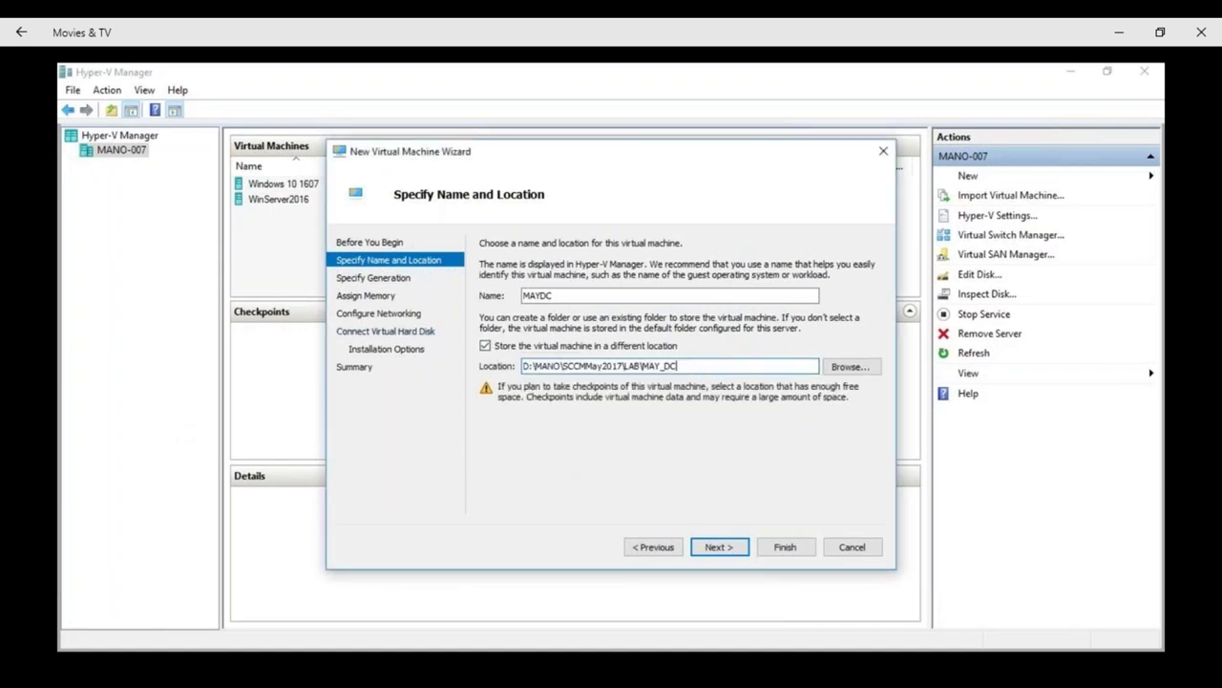
left_click(711, 548)
- Accept Generation 1, 1024 MB dynamic memory, no network, a 127 GB virtual disk and later OS installation, and create the virtual machine
left_click(711, 548)
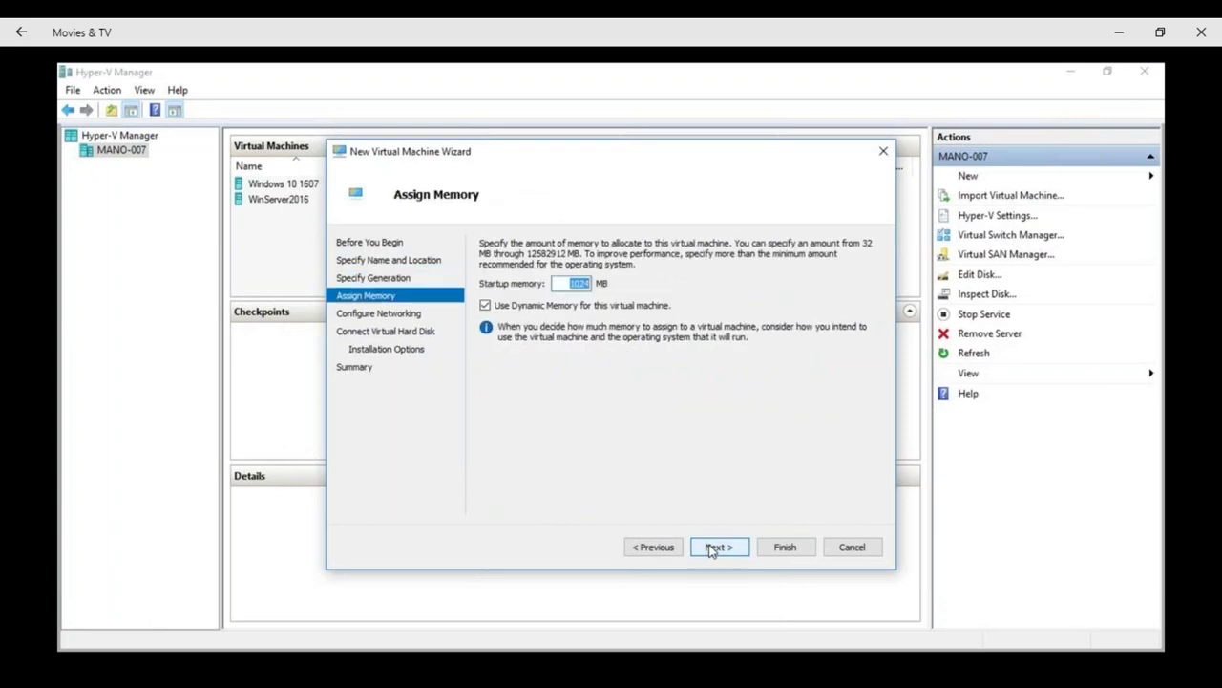
left_click(711, 548)
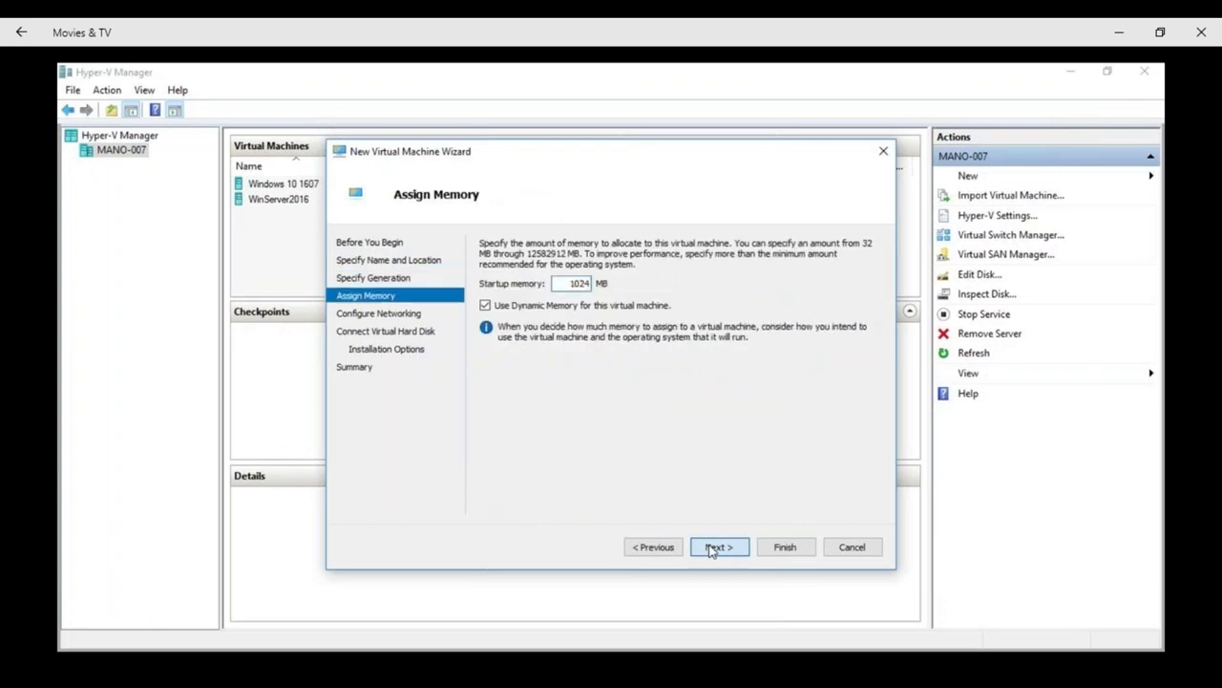
left_click(710, 548)
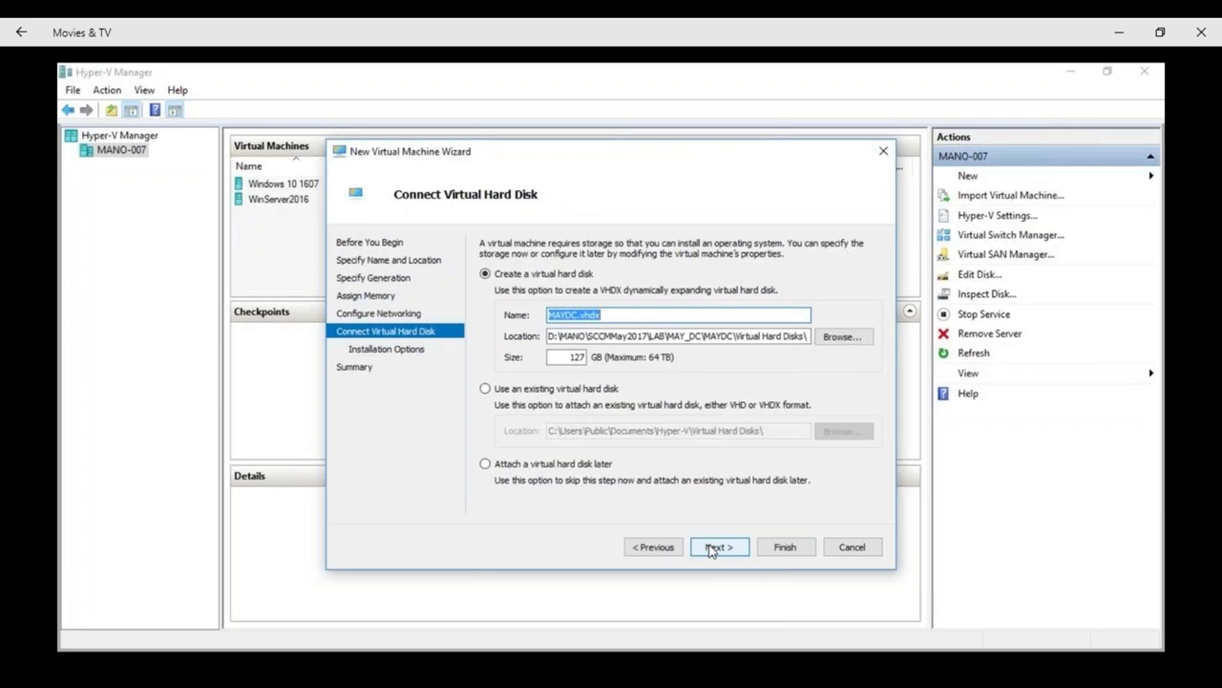
left_click(710, 548)
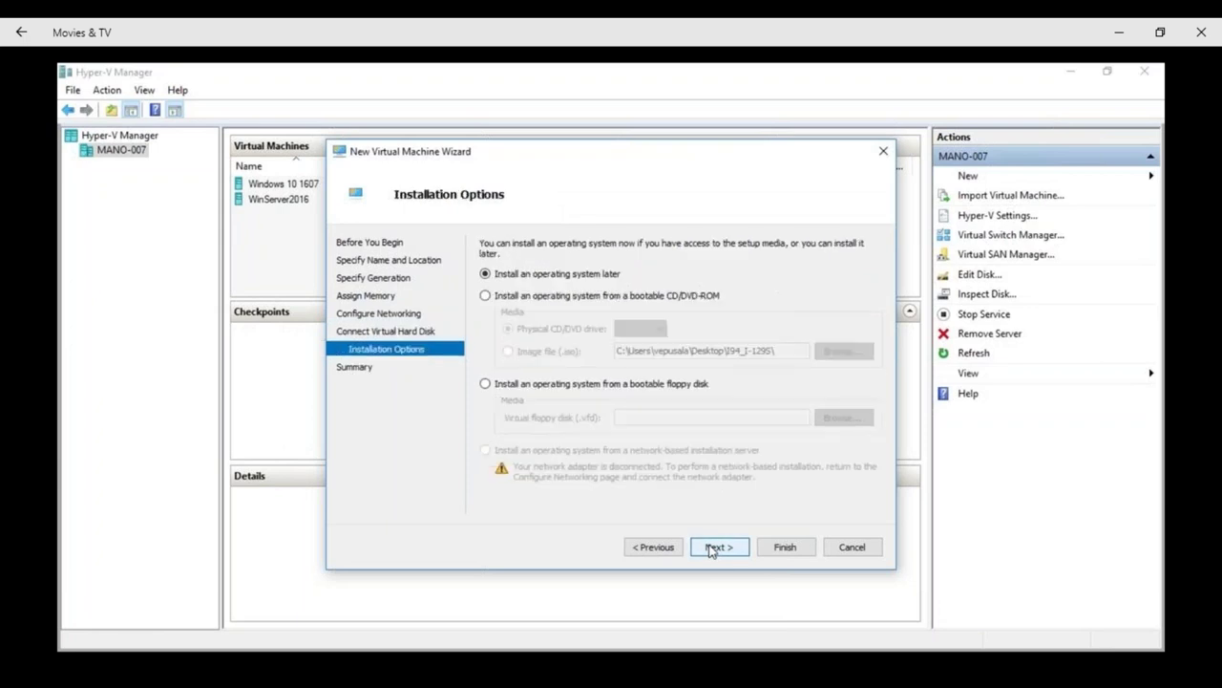
left_click(711, 548)
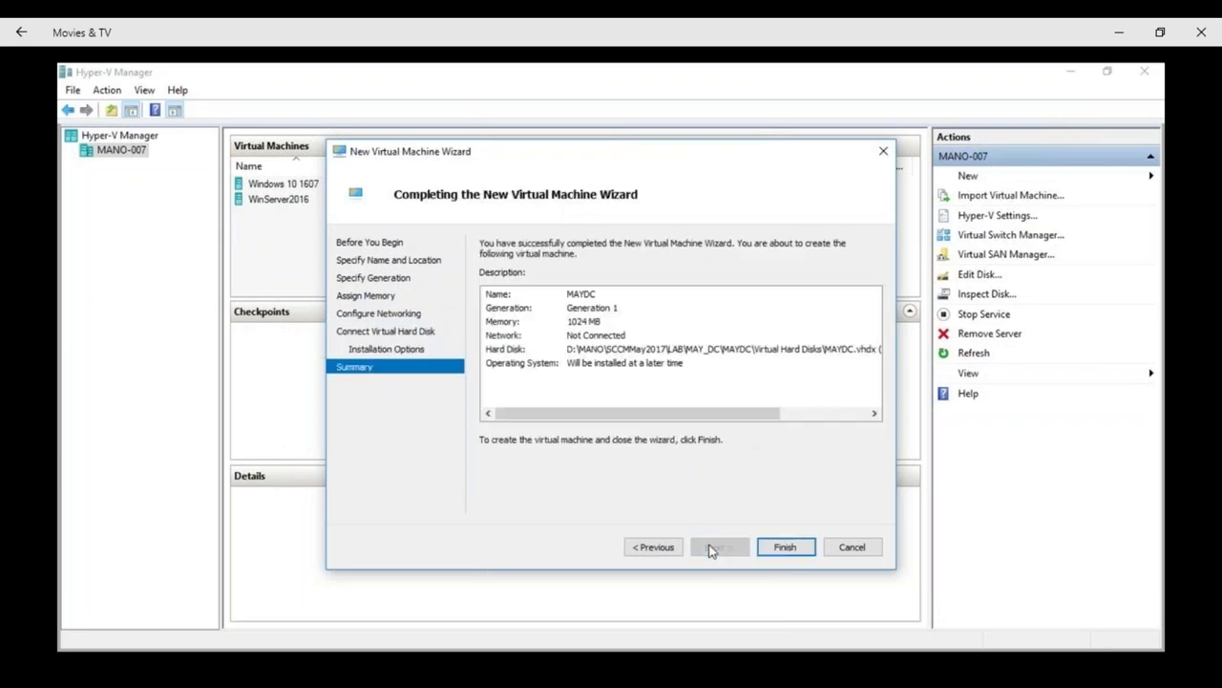
left_click(777, 547)
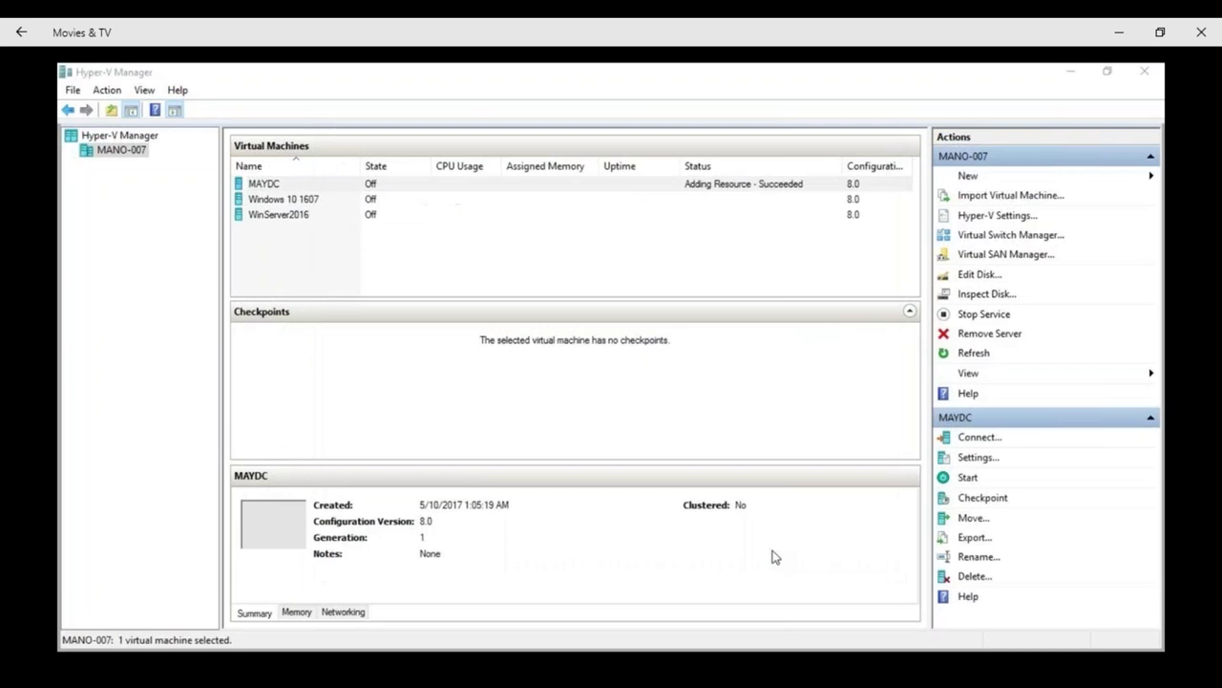
- Select the new MAYDC virtual machine in the list and choose a command for it
left_click(269, 186)
left_click(269, 186)
left_click(279, 201)
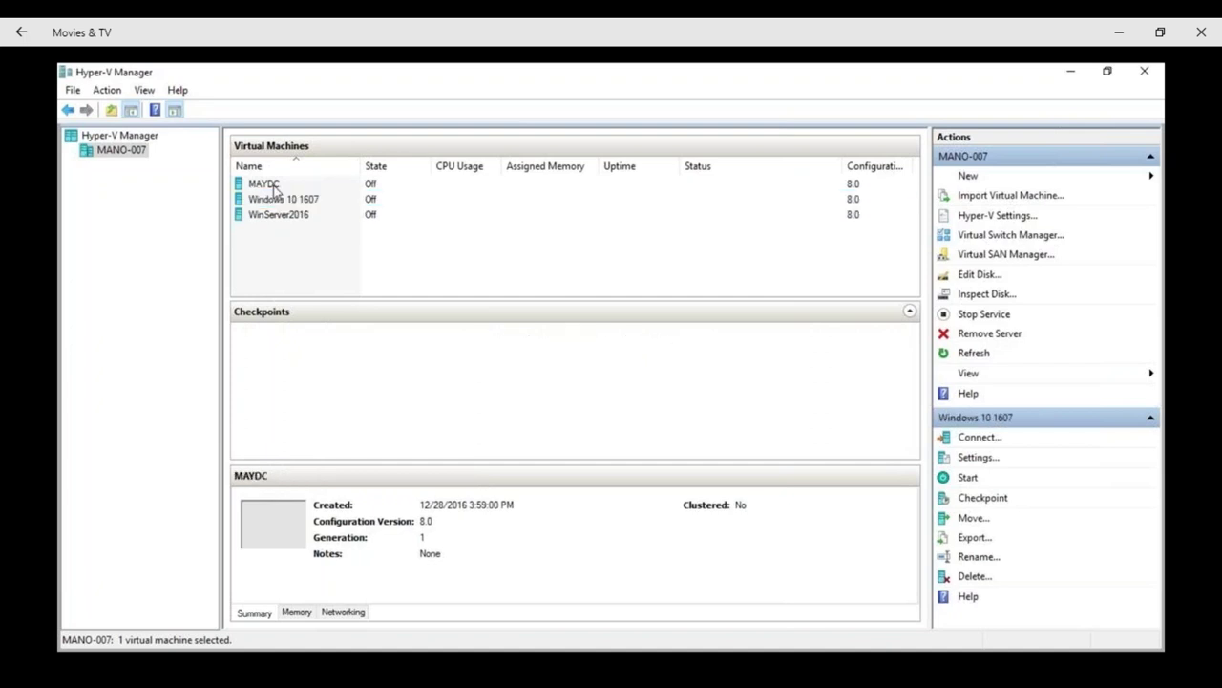
right_click(276, 184)
left_click(307, 242)
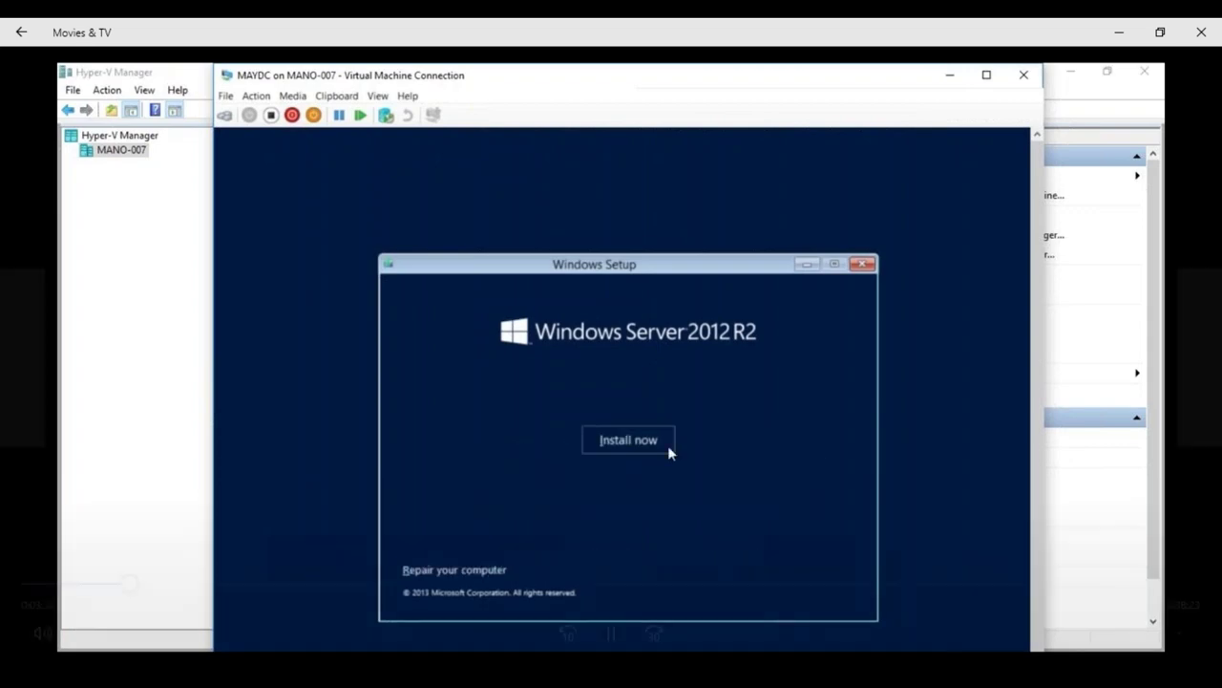
- Skip the recording ahead in 30-second jumps past the MAYDC Windows Server 2012 R2 setup to the MAY_Test01 machine
mouse_move(641, 577)
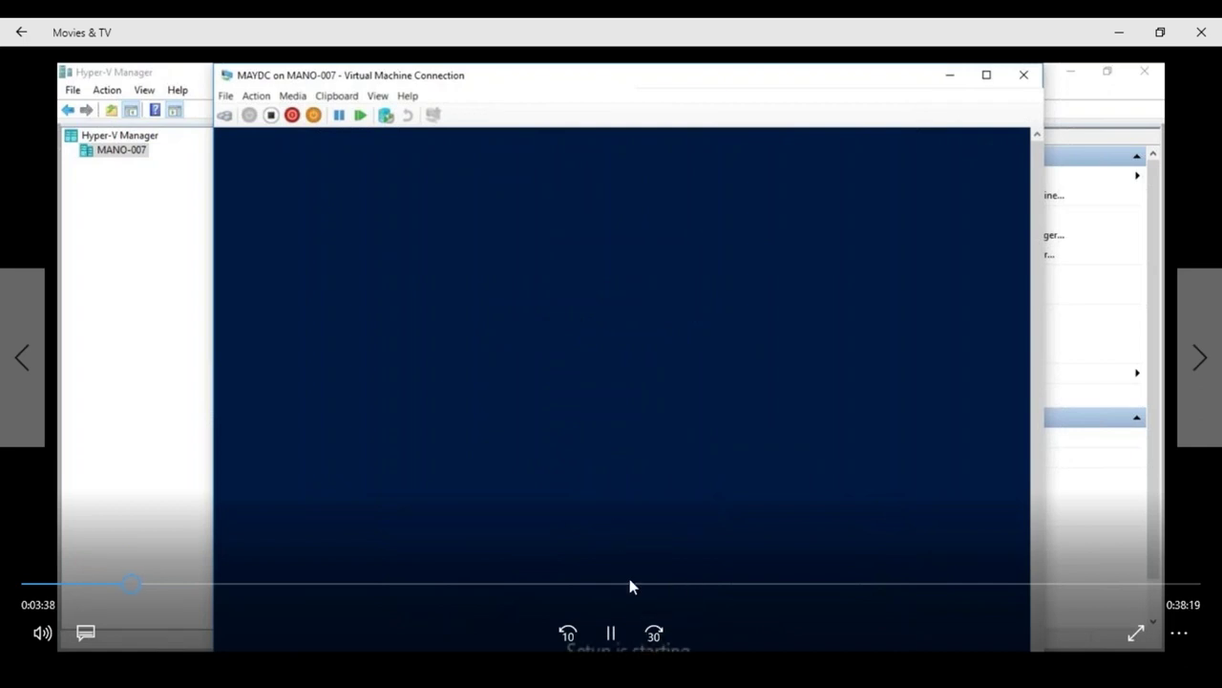
left_click(655, 638)
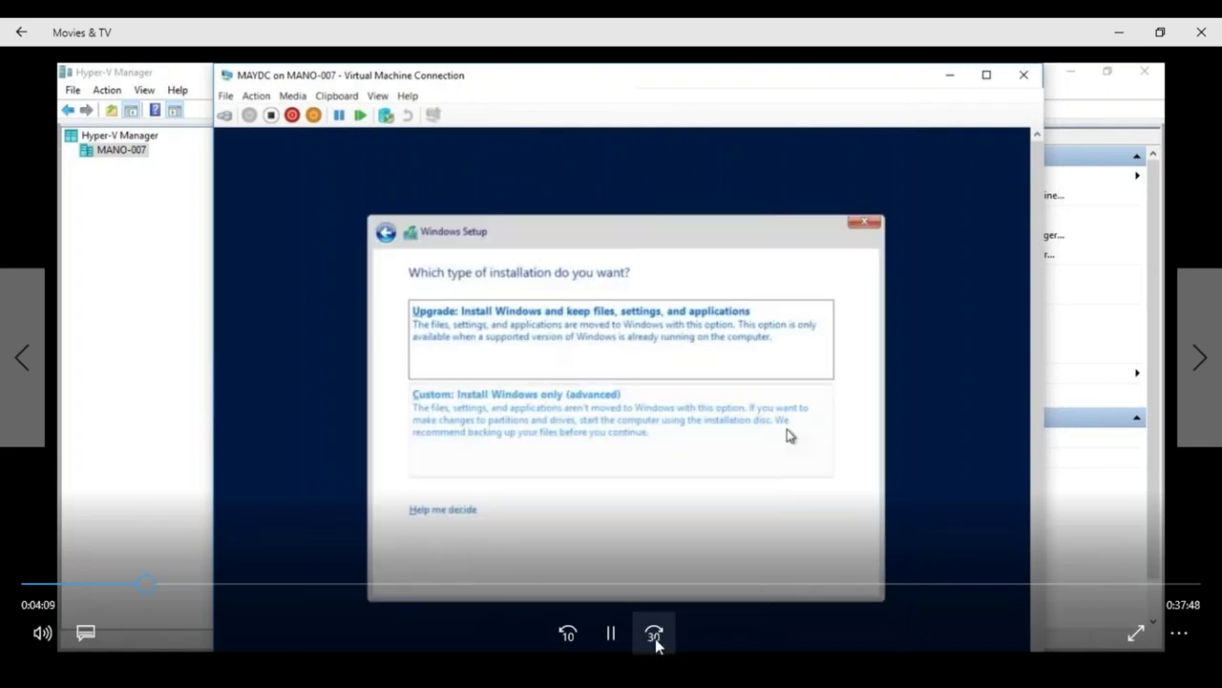
left_click(654, 634)
left_click(654, 634)
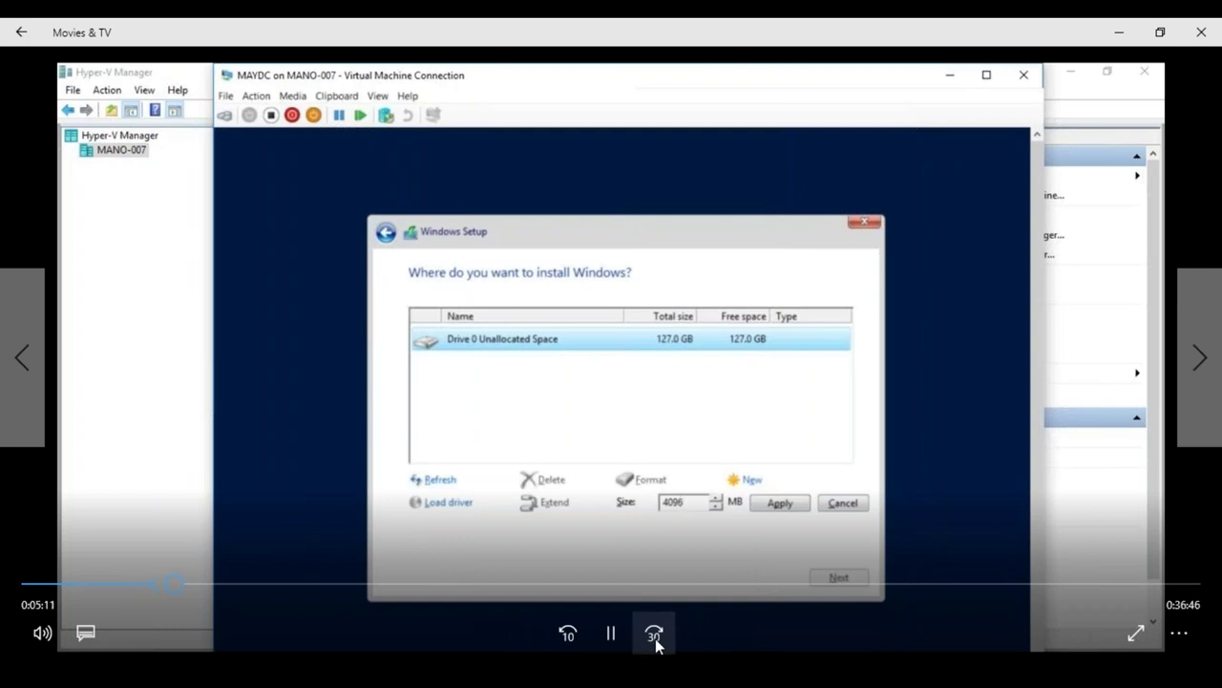
left_click(654, 634)
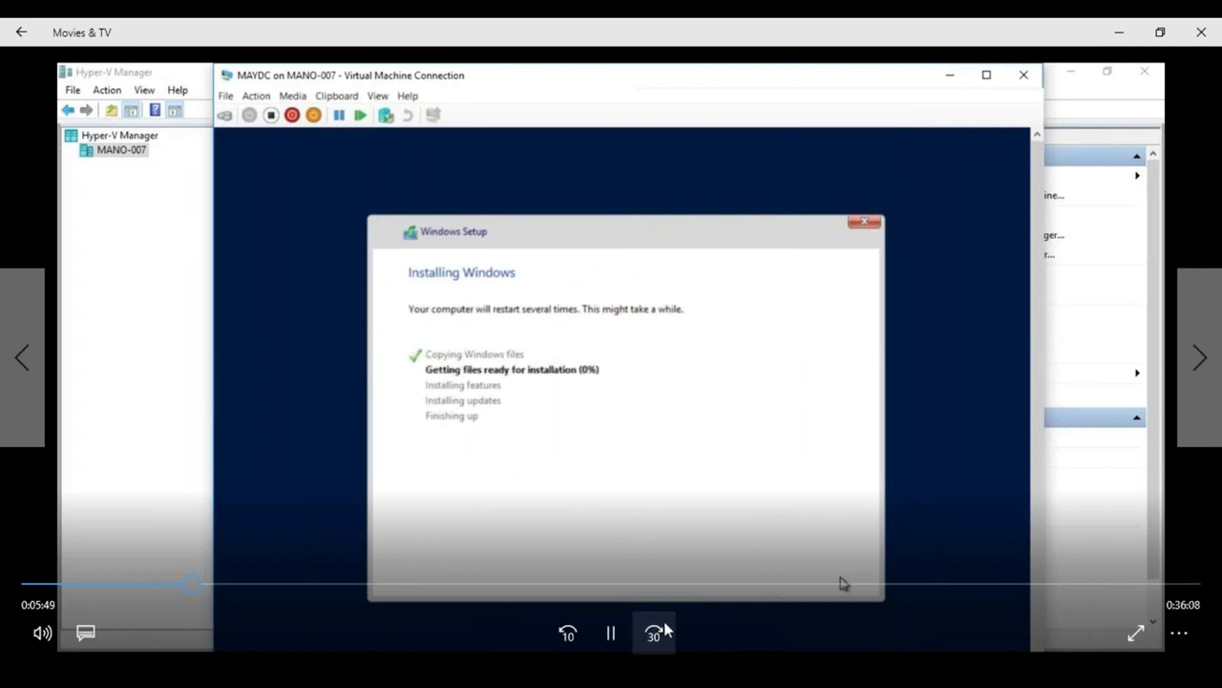
left_click(655, 634)
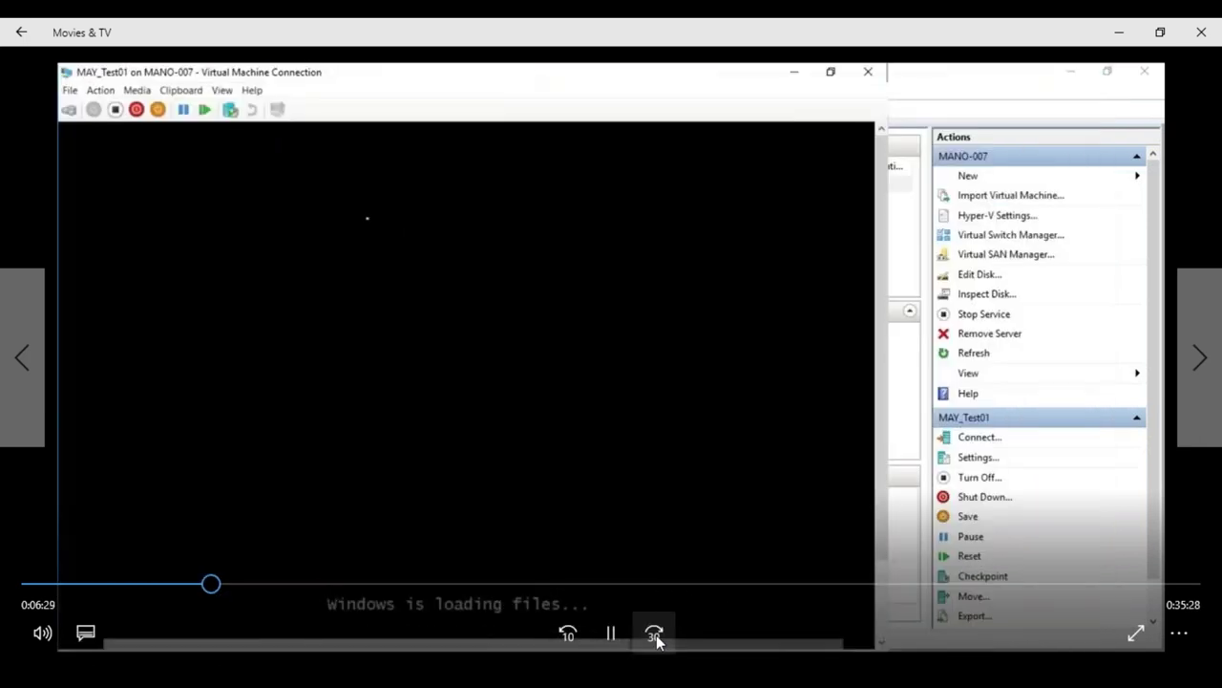
- Skip ahead in 30-second jumps past the MAY_Test01 and MAYSCCM setups to the virtual switch creation, and go back 10 seconds
left_click(655, 635)
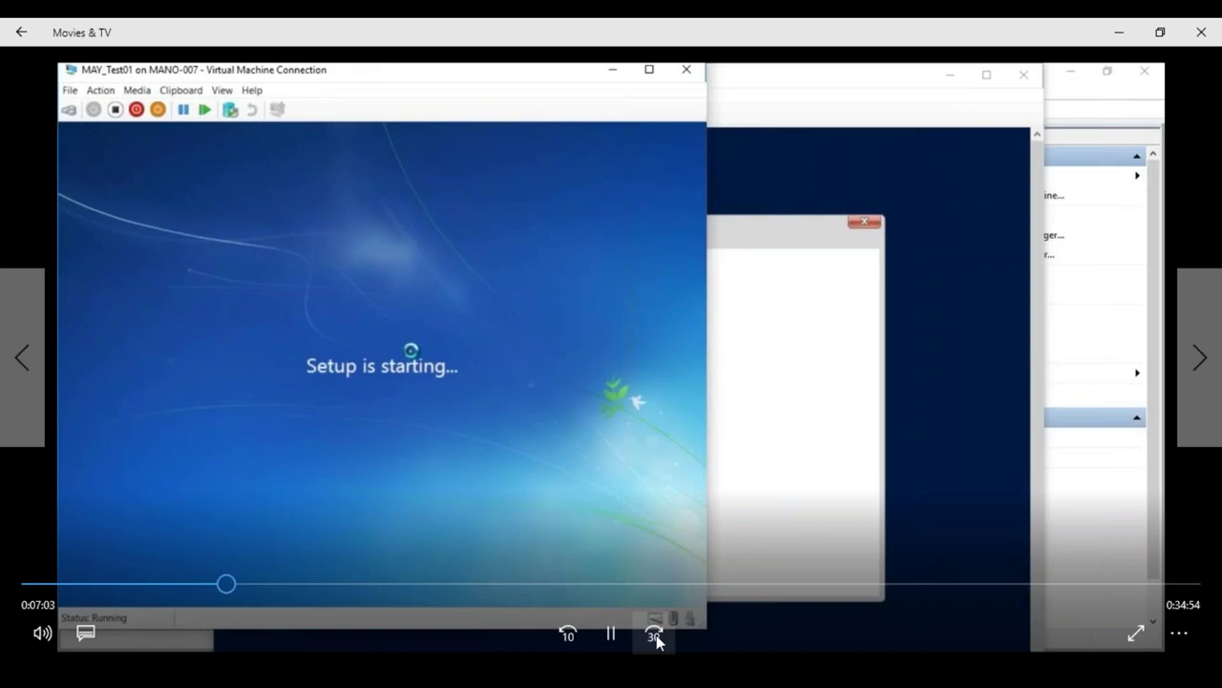
left_click(655, 635)
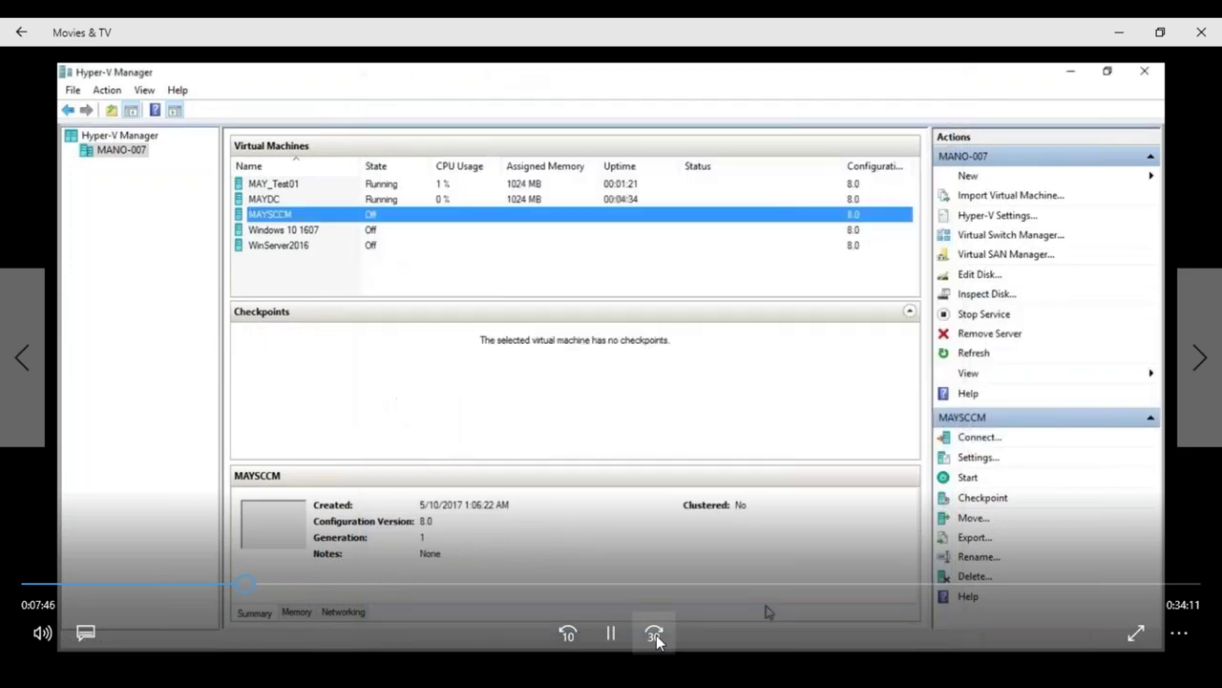
left_click(656, 637)
left_click(656, 637)
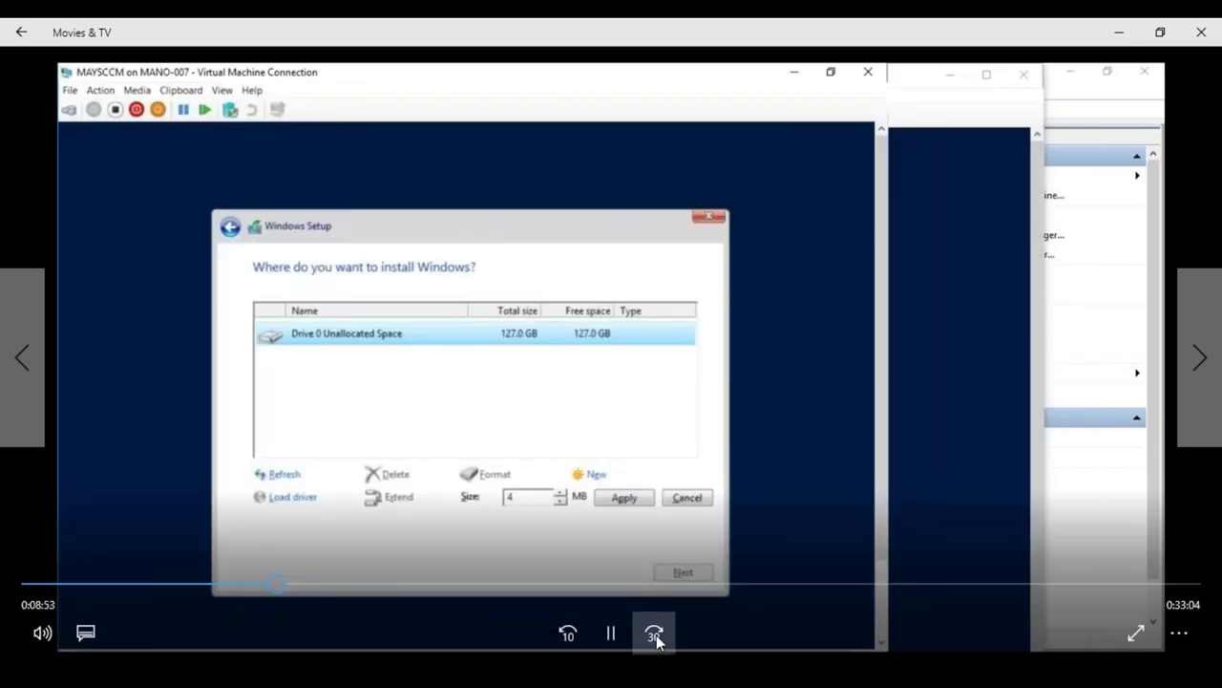
left_click(656, 637)
left_click(656, 637)
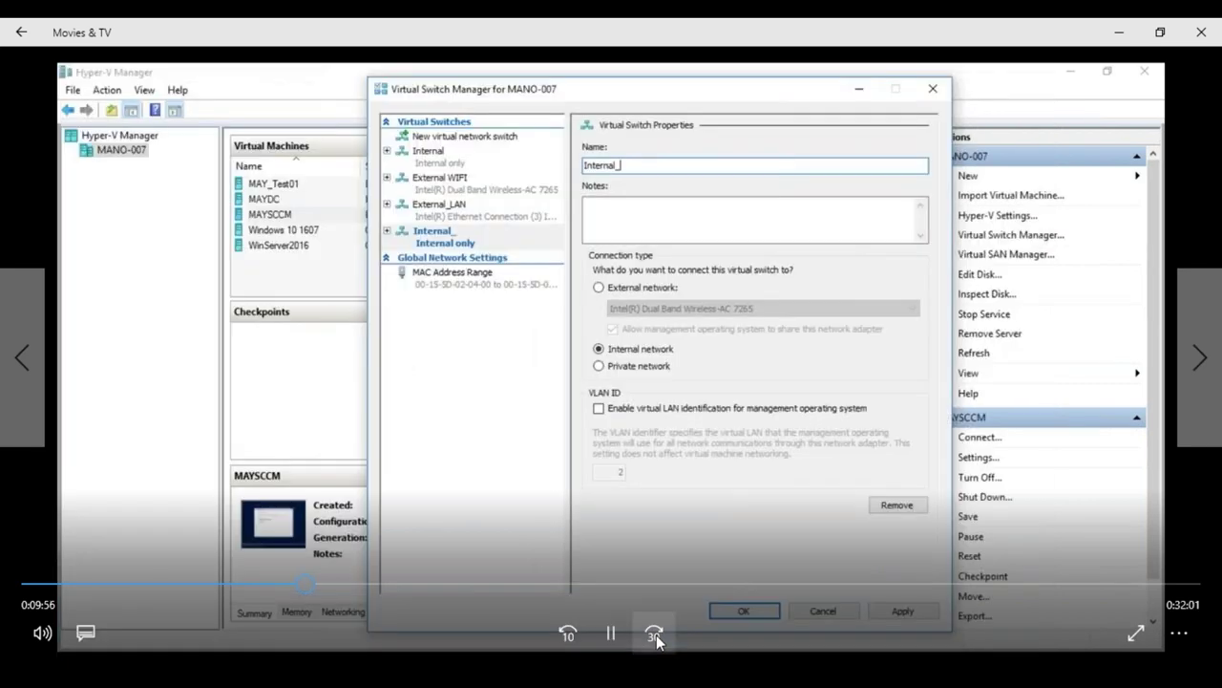
left_click(580, 626)
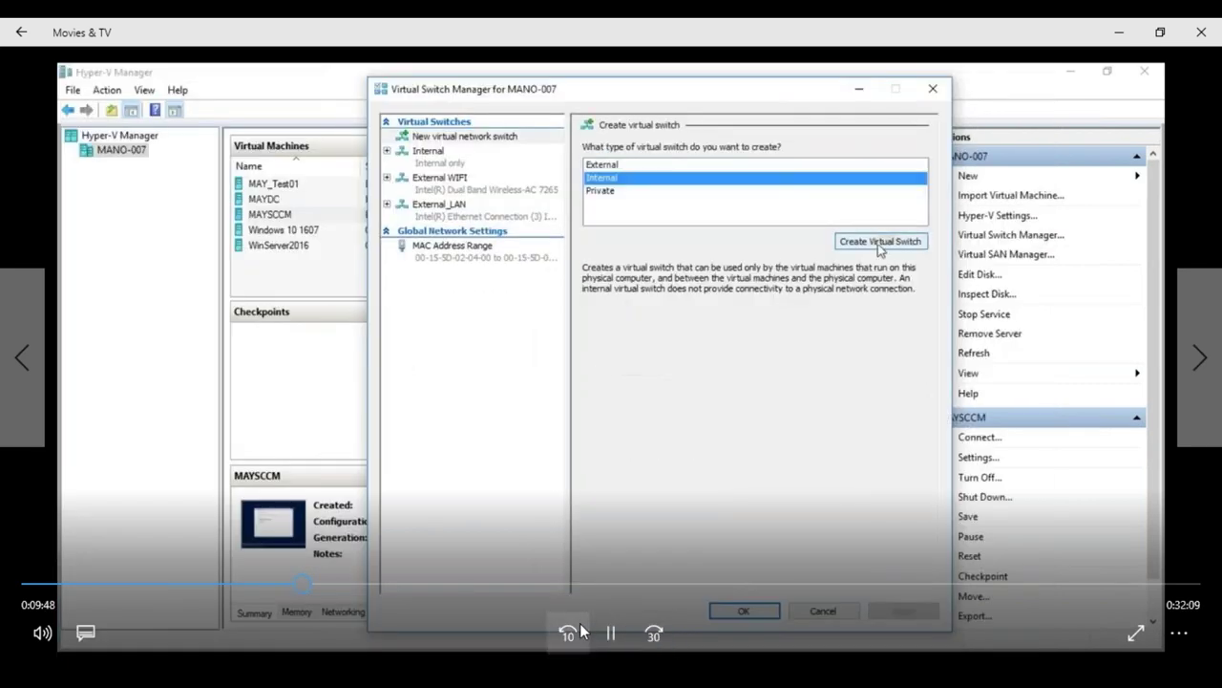
- Go back 10 seconds and play the creation of the internal virtual switch Internal_May, pausing and resuming at its type and name
left_click(579, 626)
left_click(611, 633)
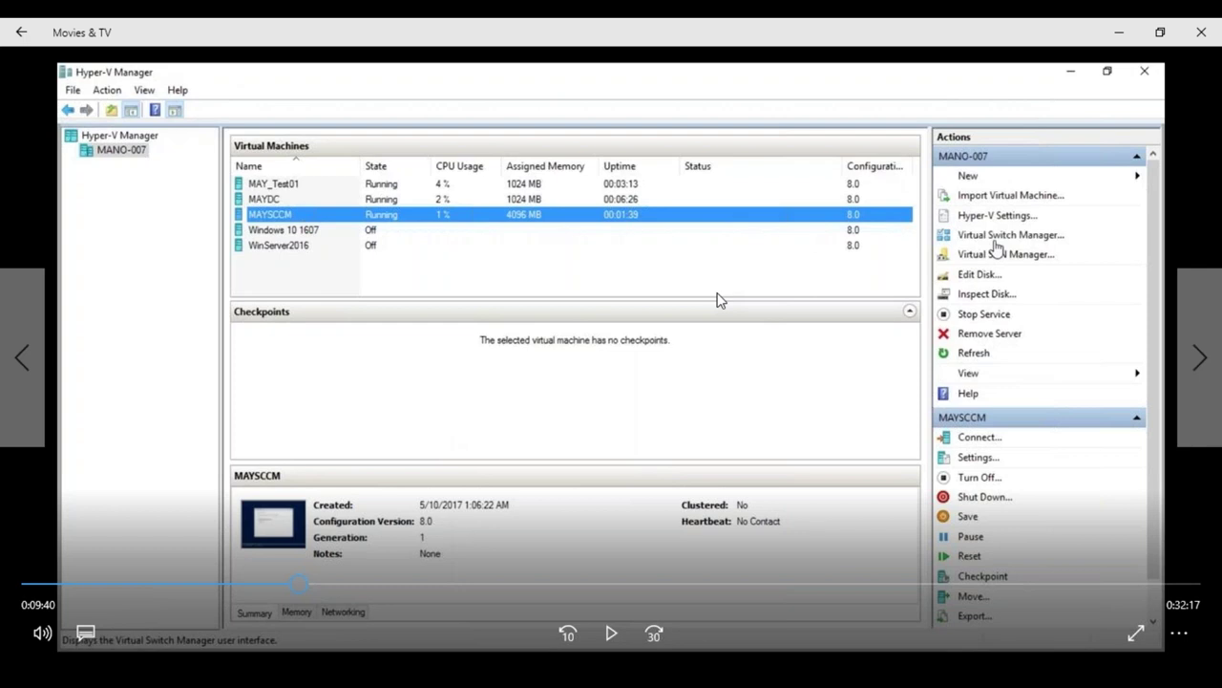
left_click(610, 633)
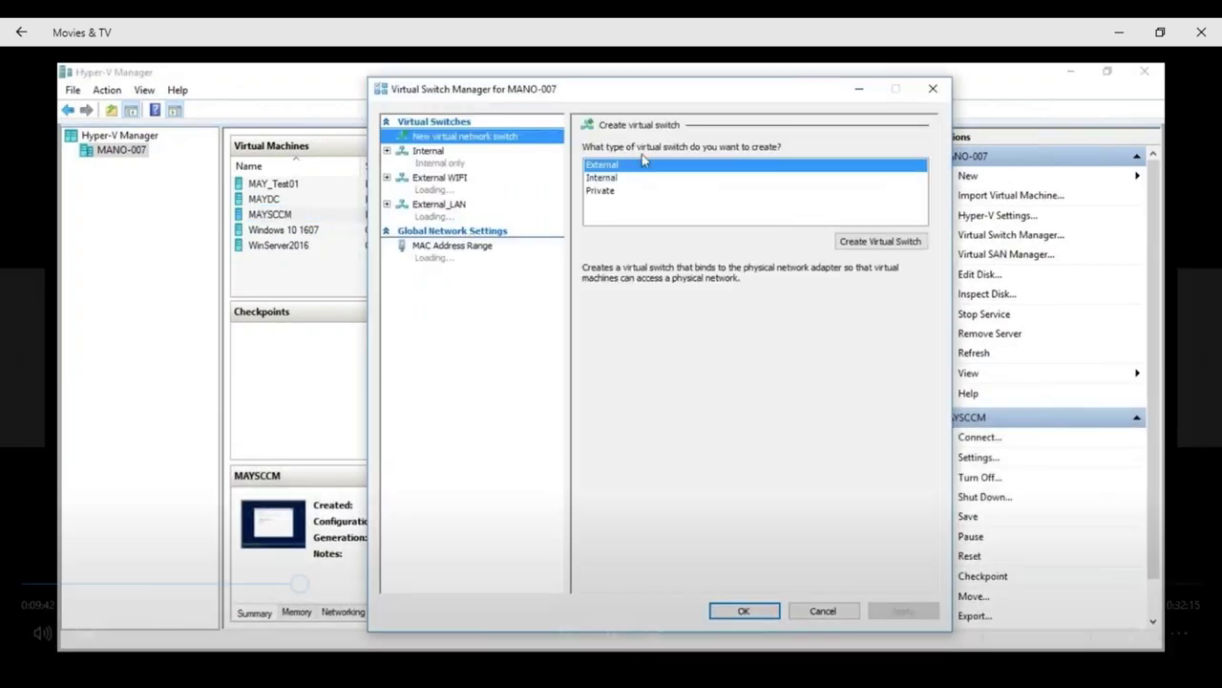
left_click(616, 644)
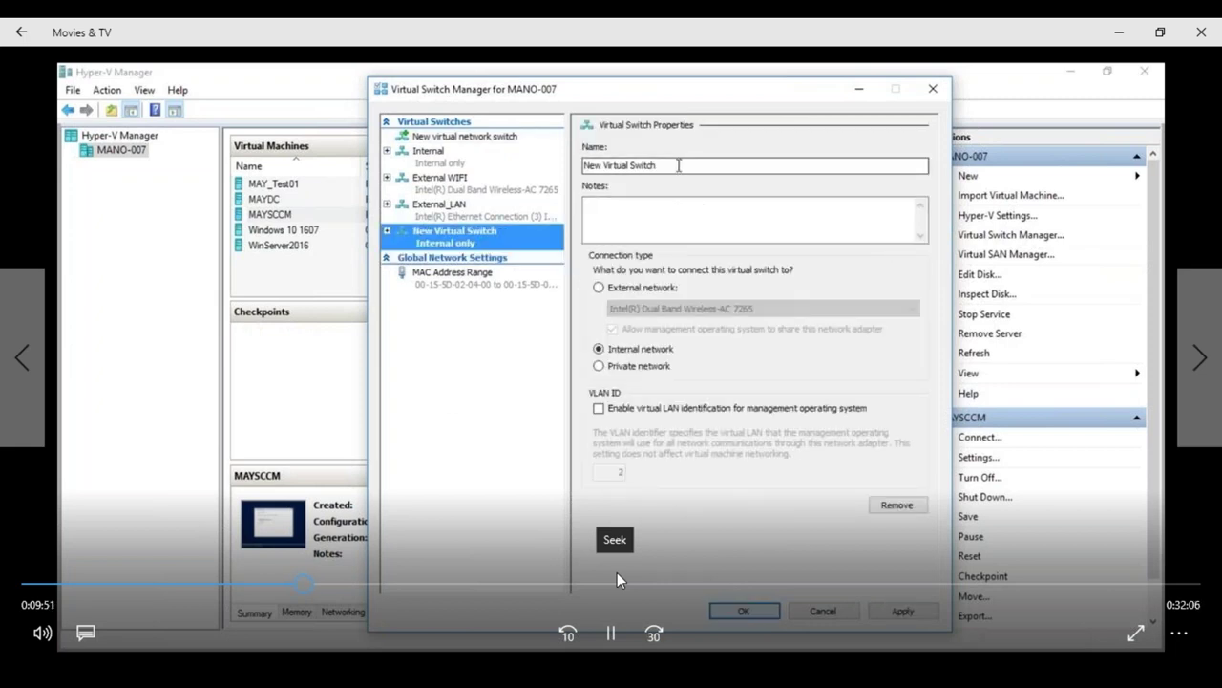
left_click(609, 633)
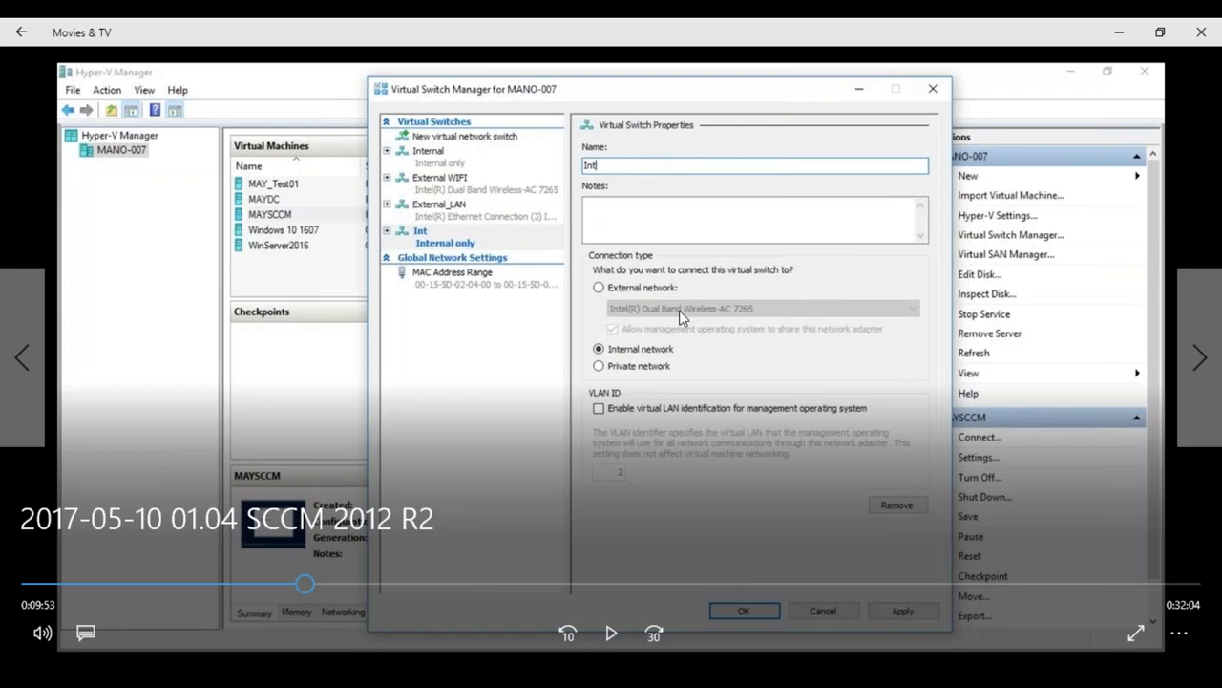
left_click(611, 633)
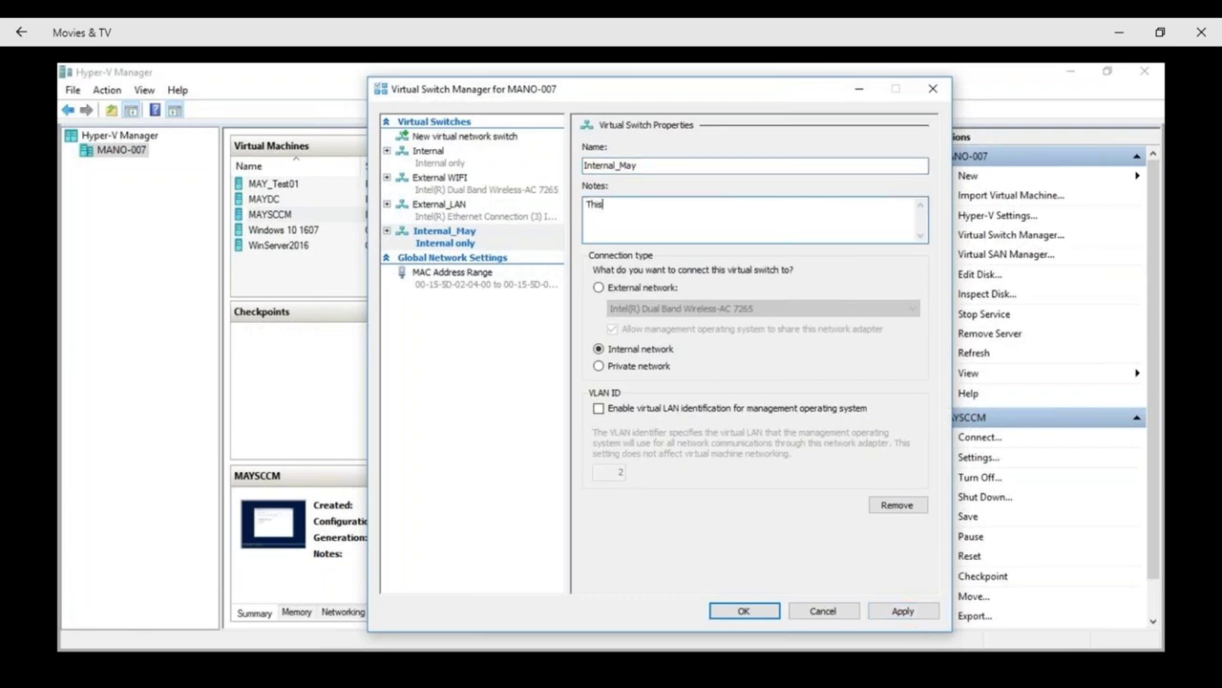
- Skip ahead in 30-second jumps to the MAYDC network adapter settings, pause at the virtual switch choices and resume playback
mouse_move(568, 659)
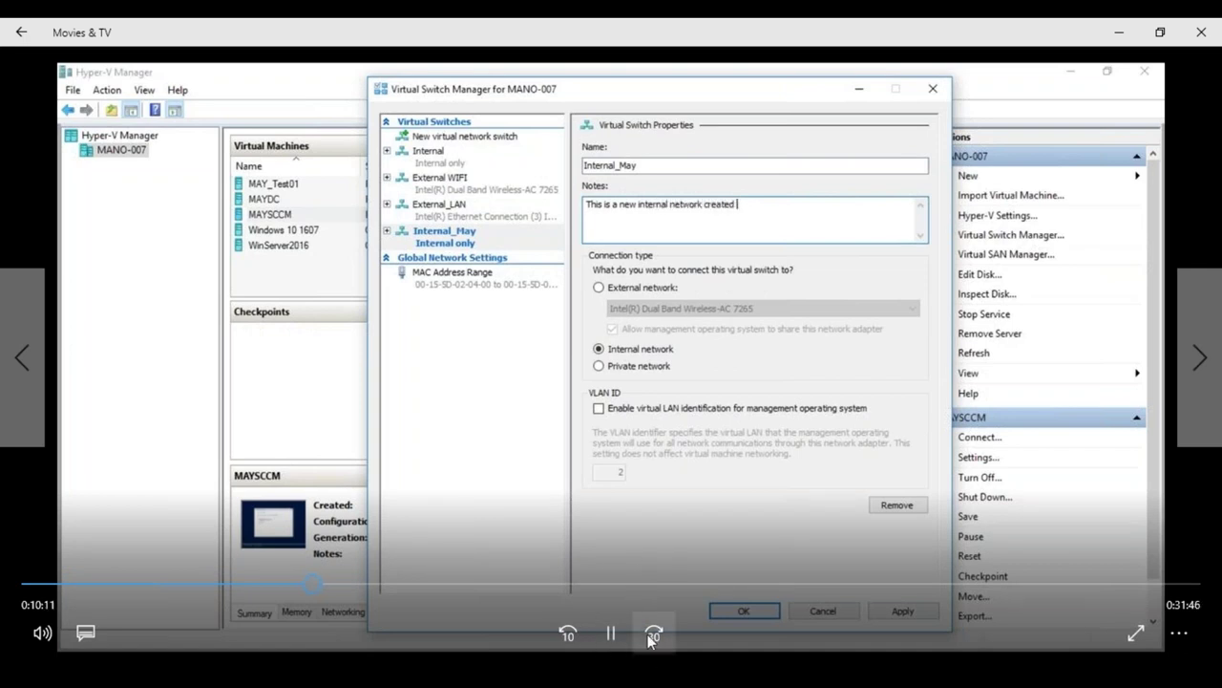
left_click(650, 635)
left_click(650, 637)
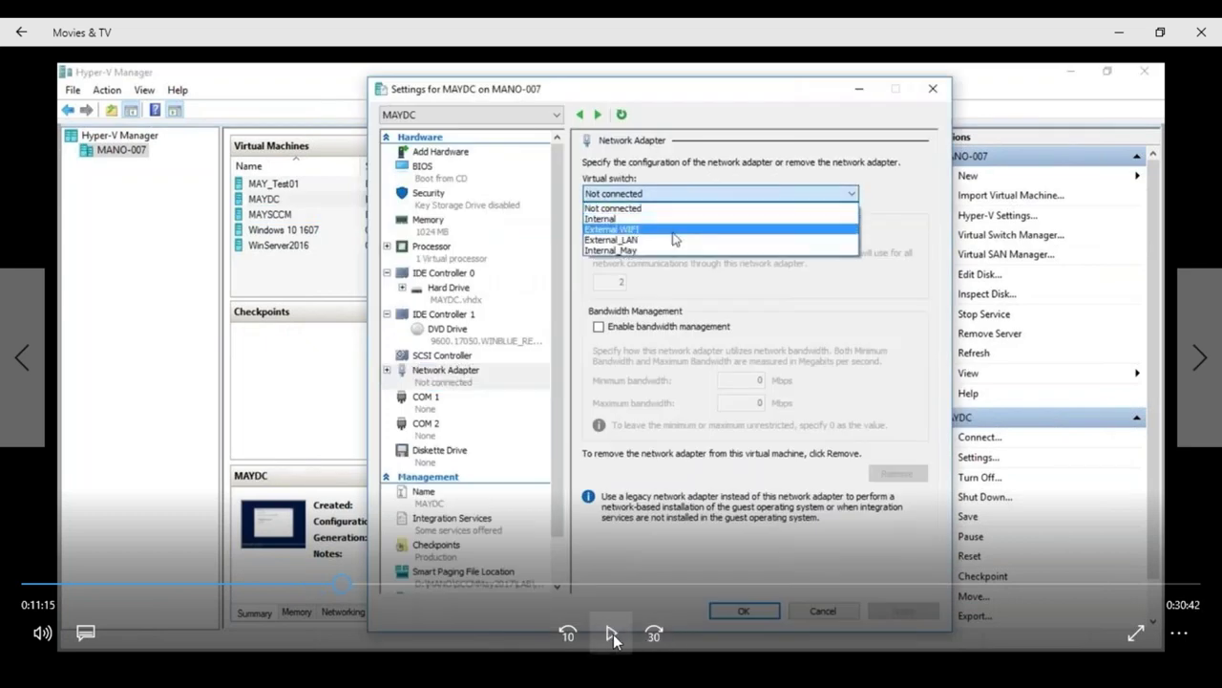
left_click(611, 633)
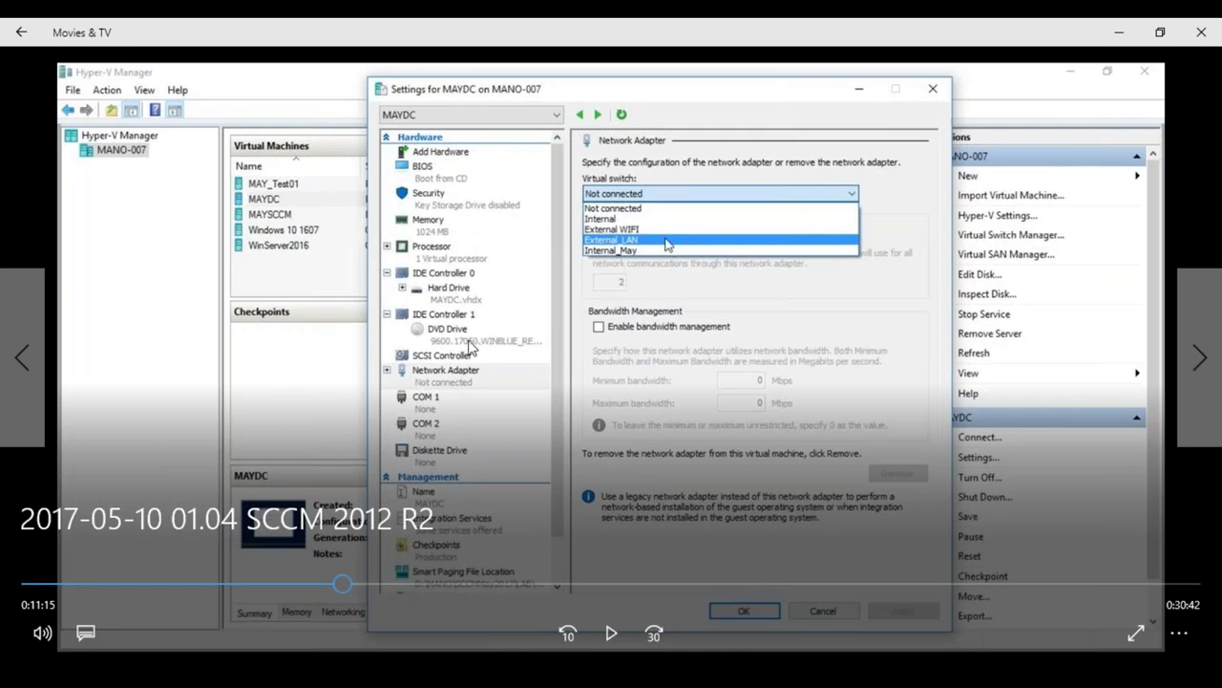
left_click(610, 632)
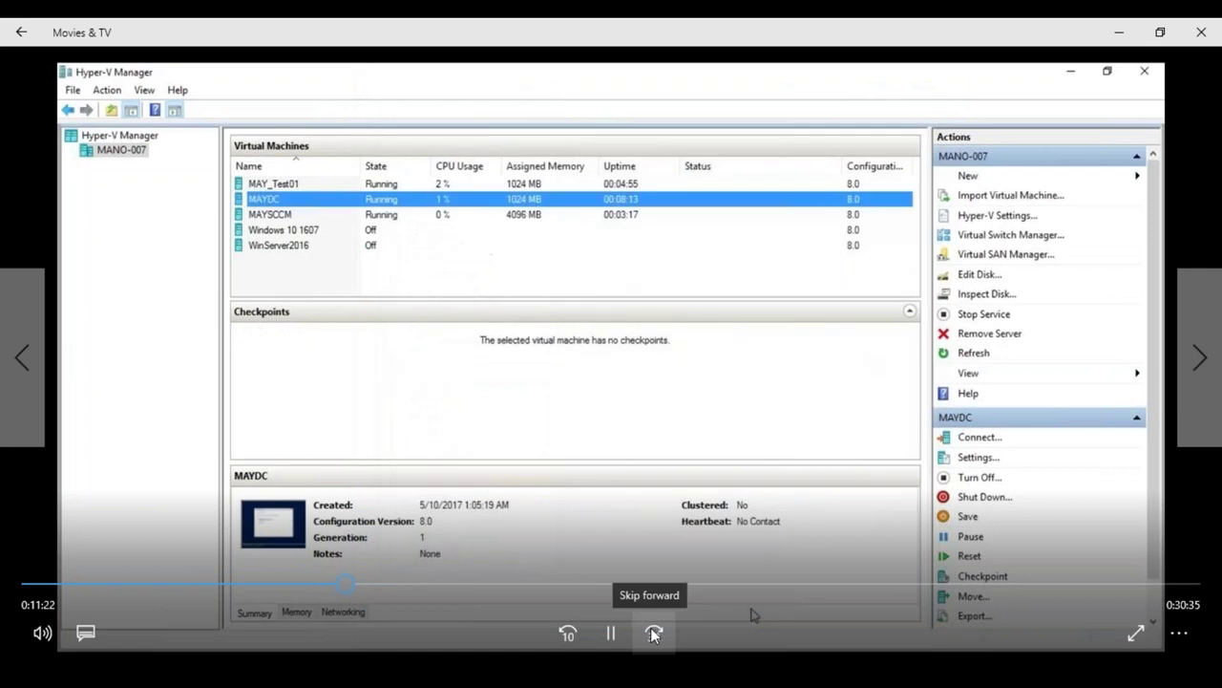
- Skip ahead in 30-second jumps past the MAYDC Administrator sign-in to the Server Manager startup on MAYSCCM
left_click(655, 632)
left_click(655, 632)
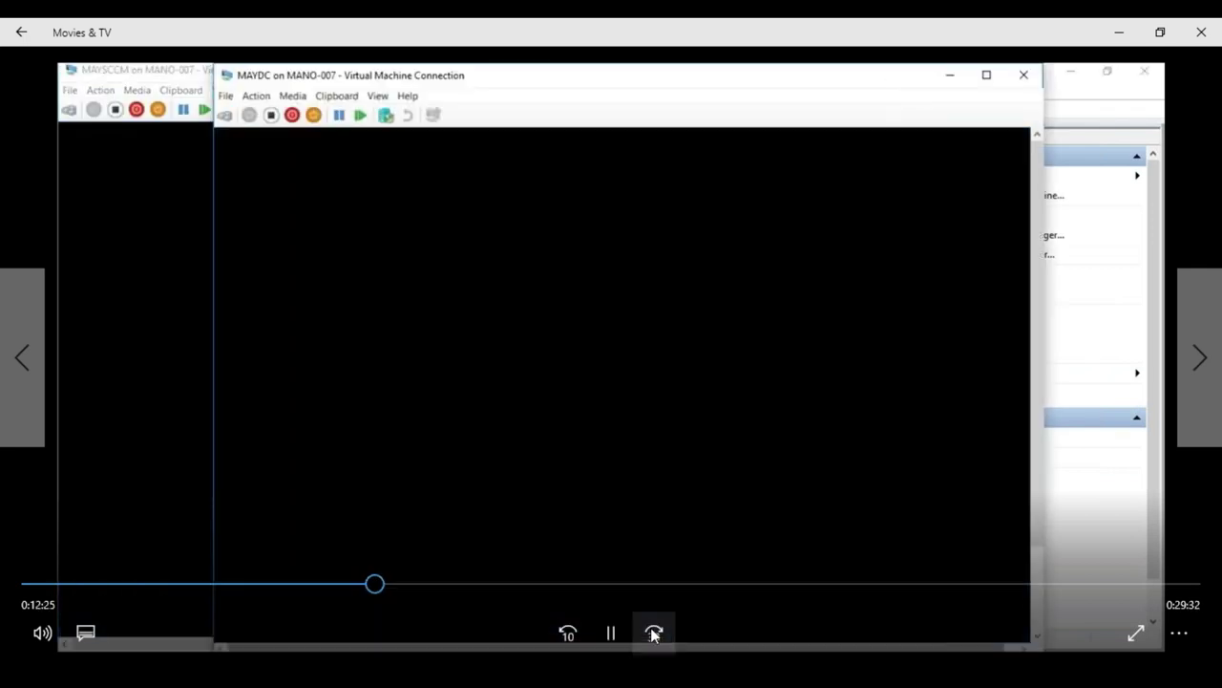
left_click(655, 632)
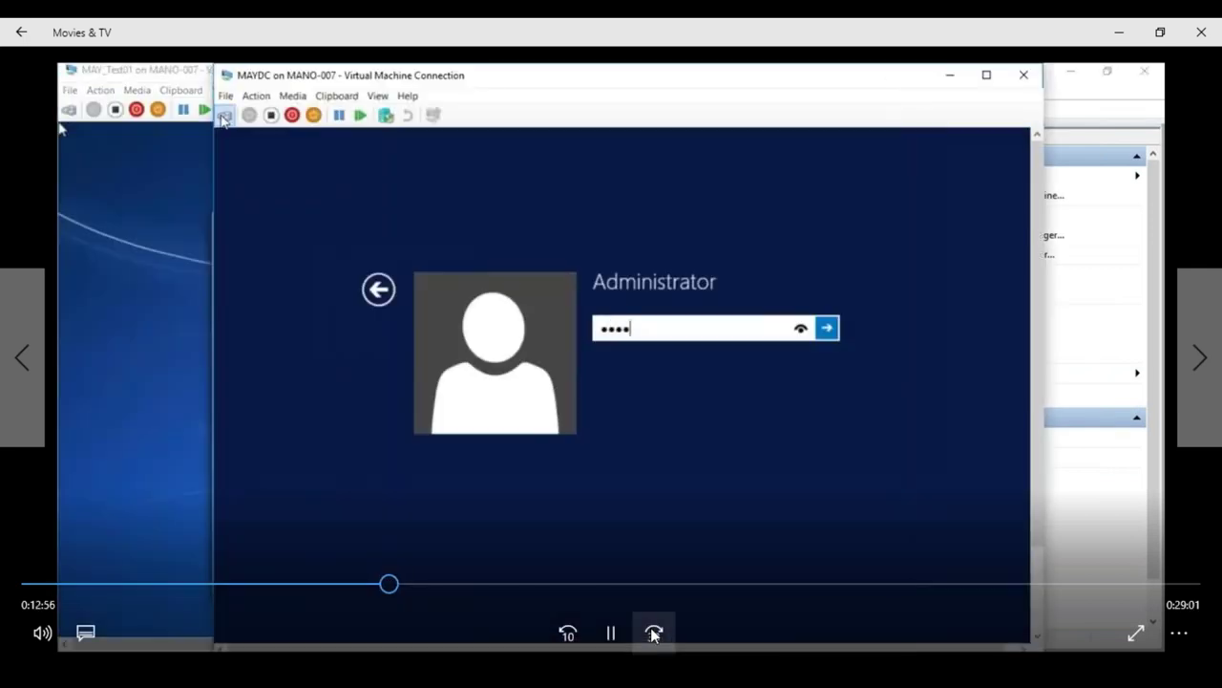
left_click(655, 633)
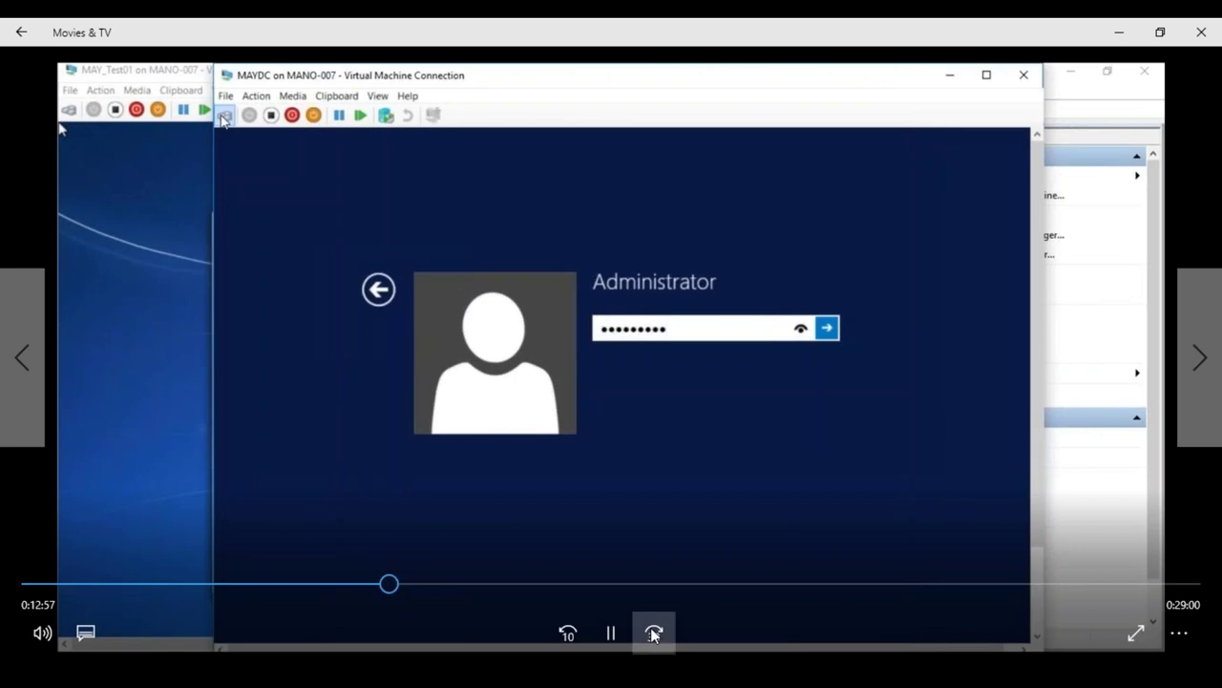
left_click(655, 632)
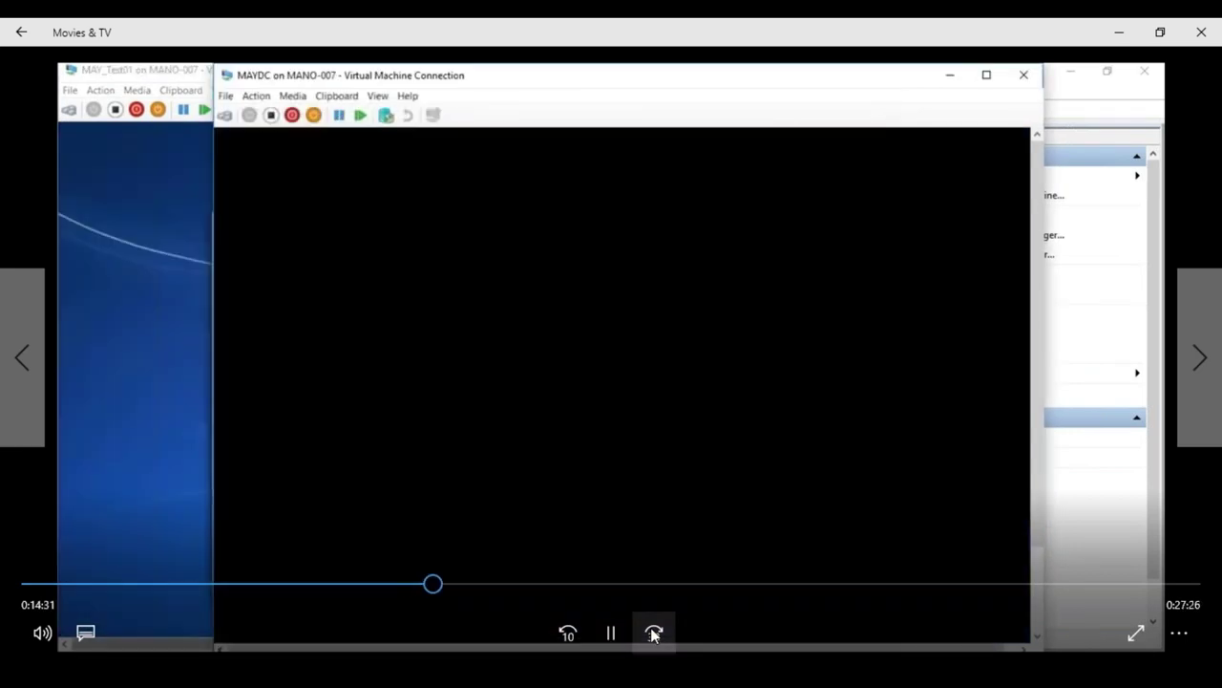
left_click(656, 632)
left_click(654, 633)
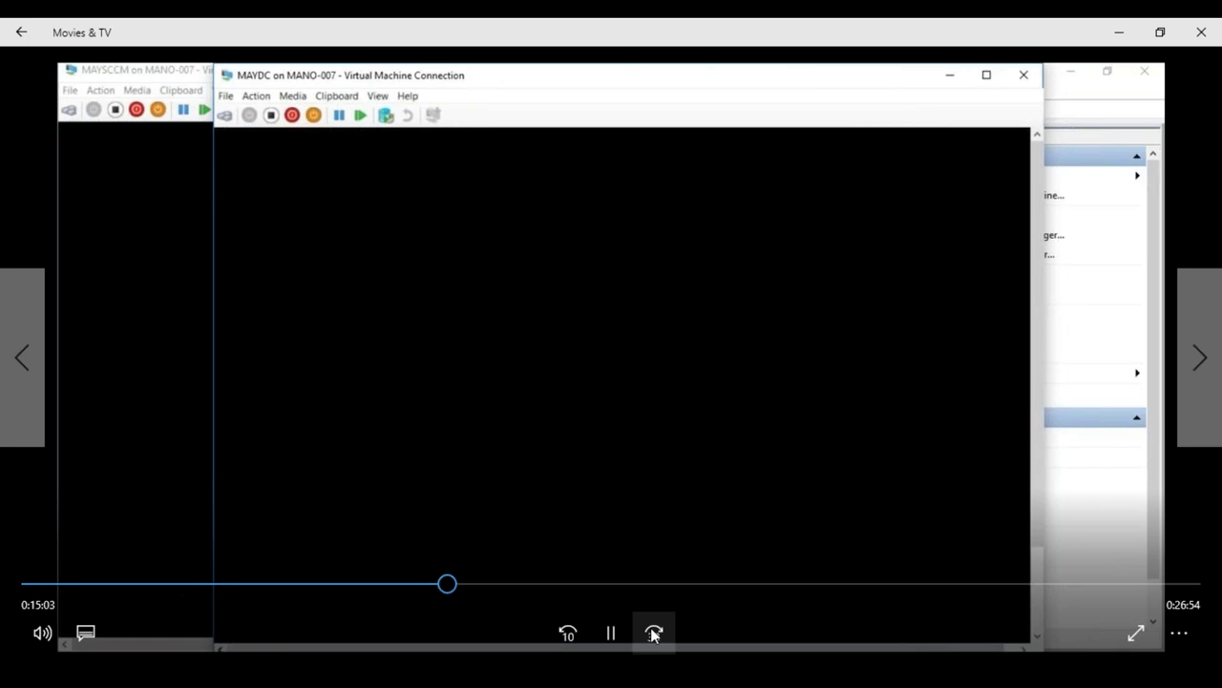
left_click(654, 632)
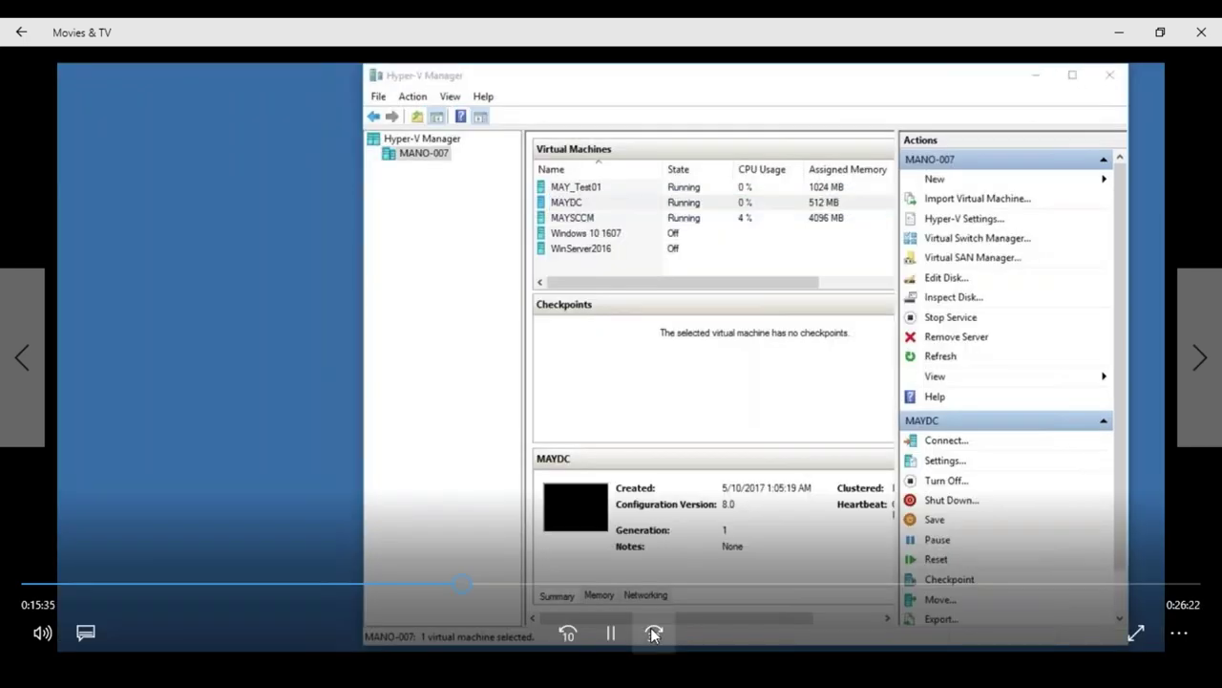
left_click(654, 632)
left_click(654, 632)
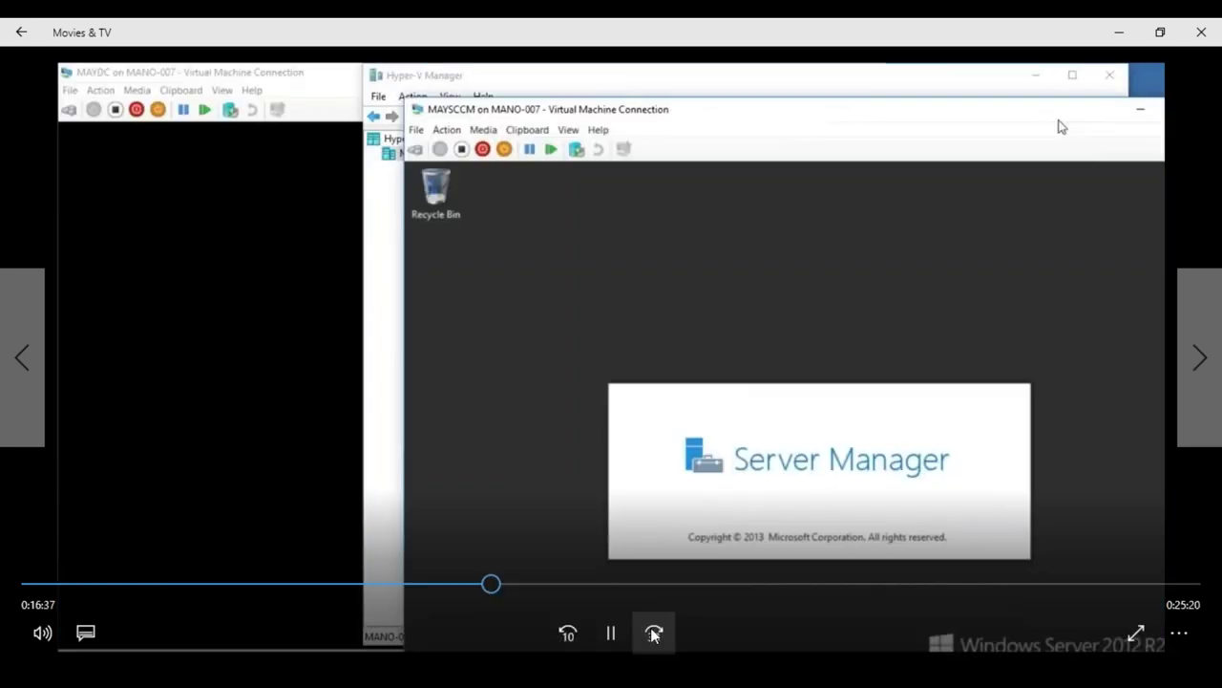
- Skip ahead in 30-second jumps past the MAYSCCM hardware settings to the MAYDC computer rename, pause there and resume playback
left_click(654, 632)
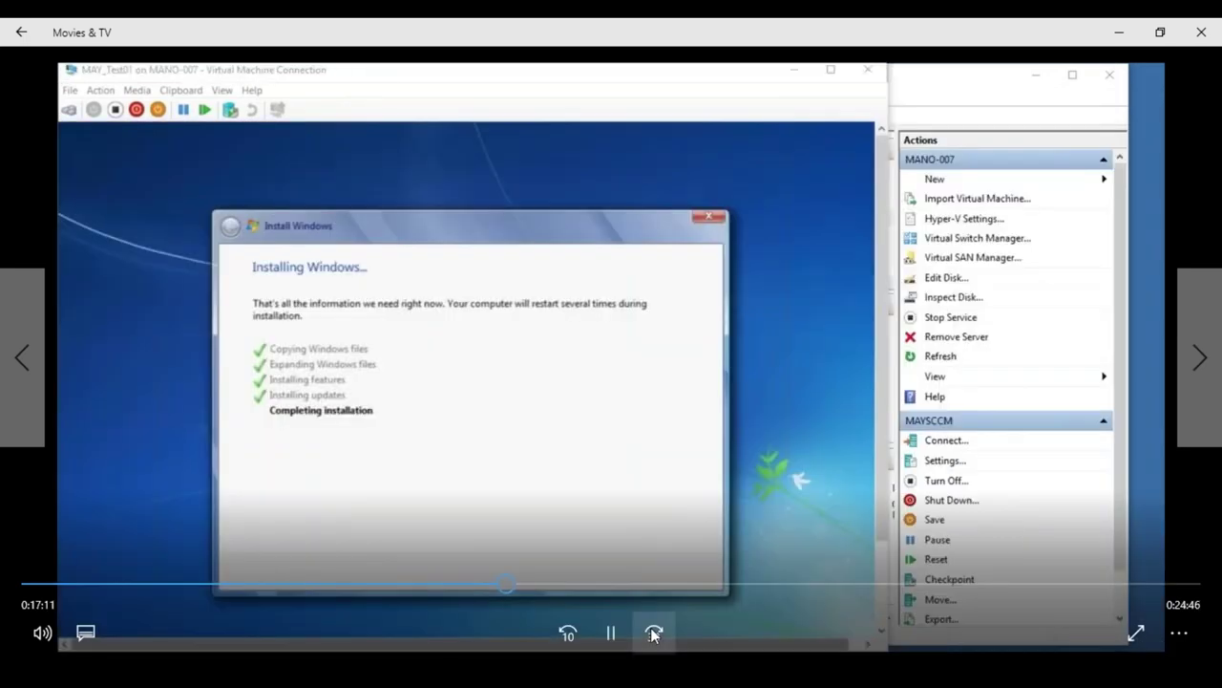
left_click(654, 632)
left_click(654, 632)
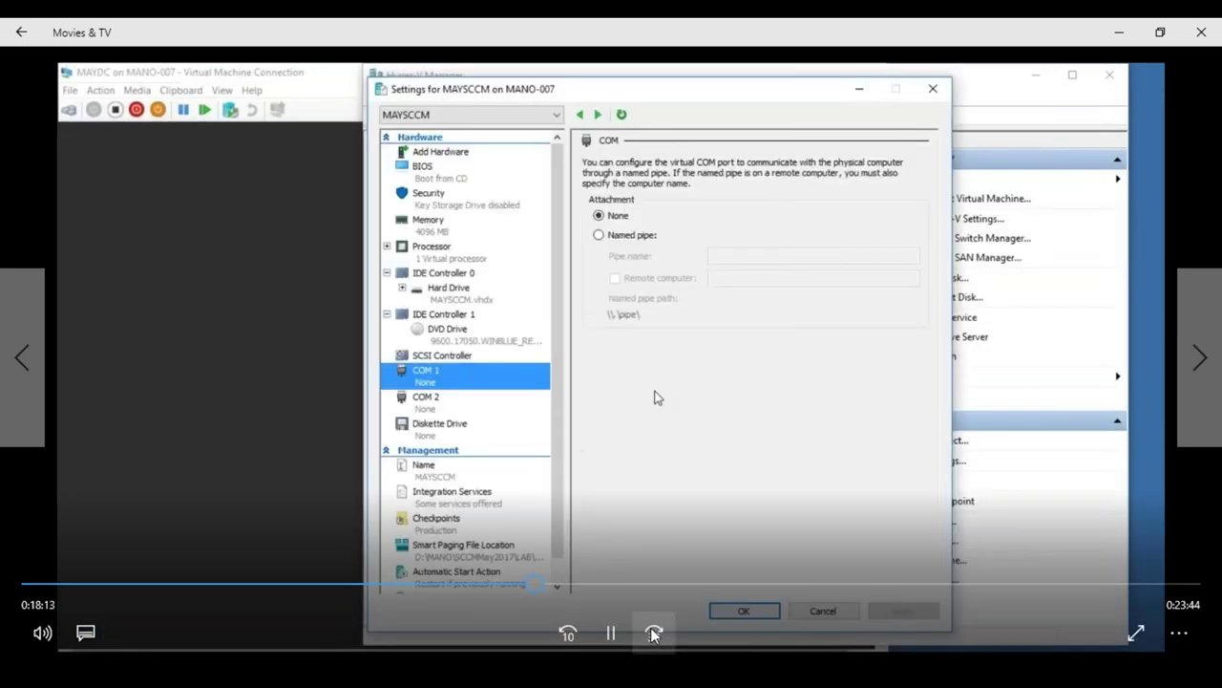
left_click(654, 632)
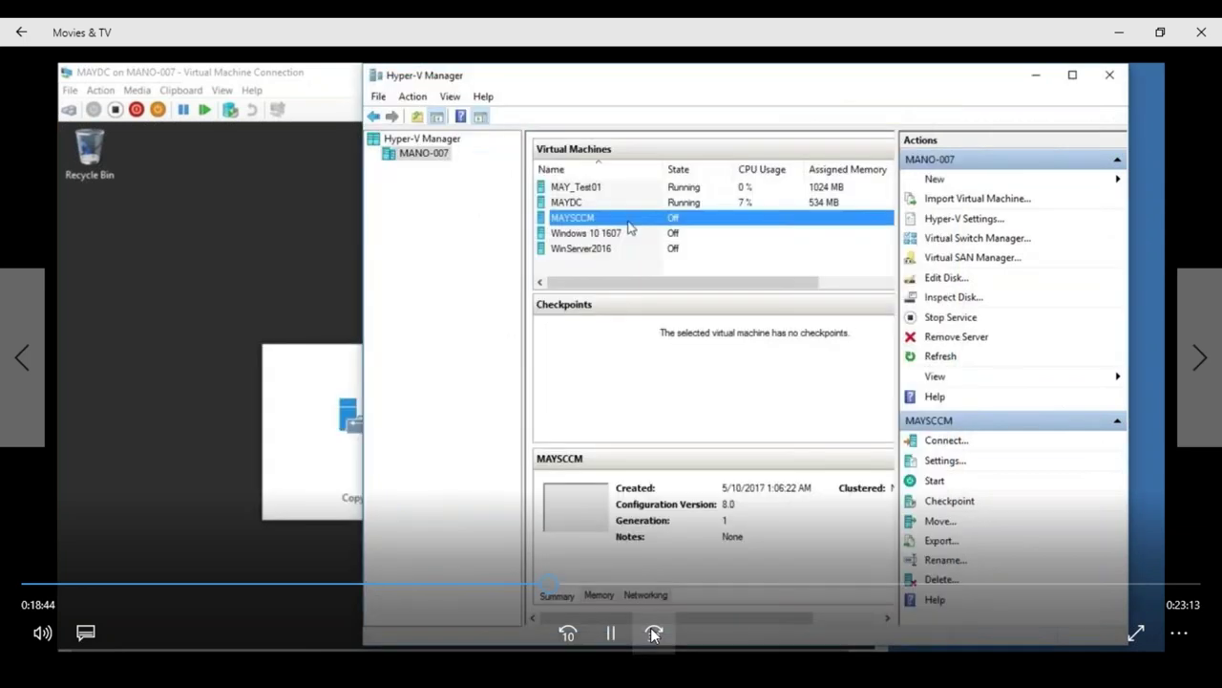
left_click(654, 632)
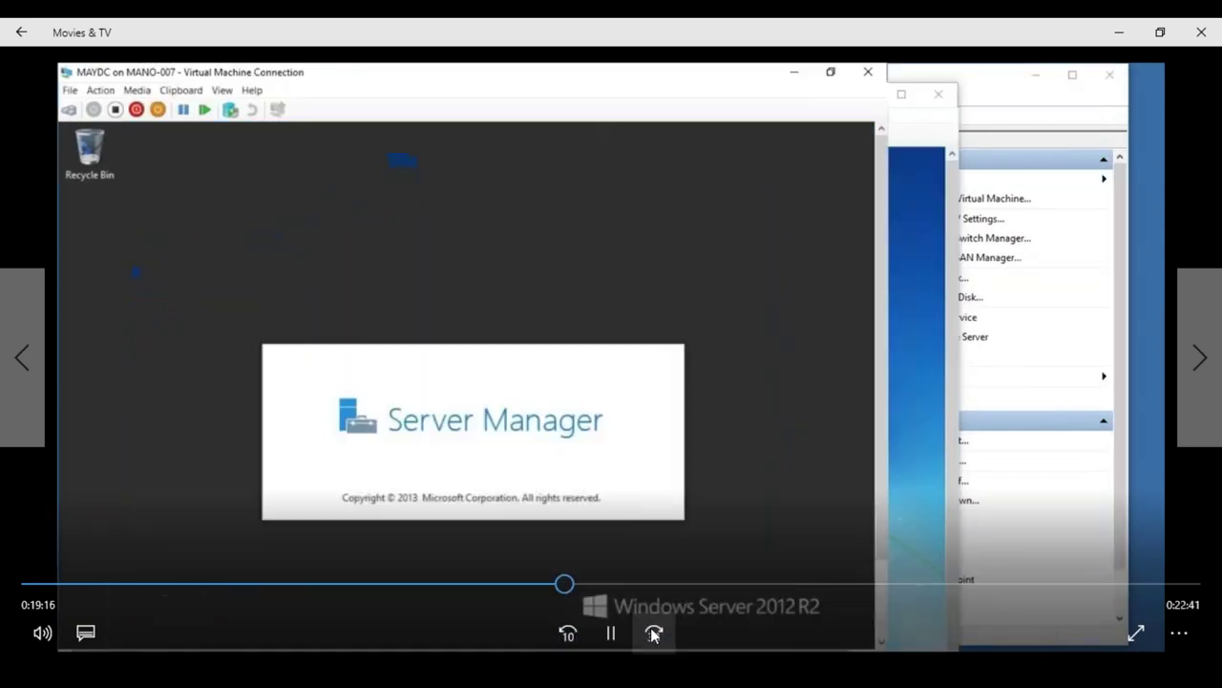
left_click(654, 633)
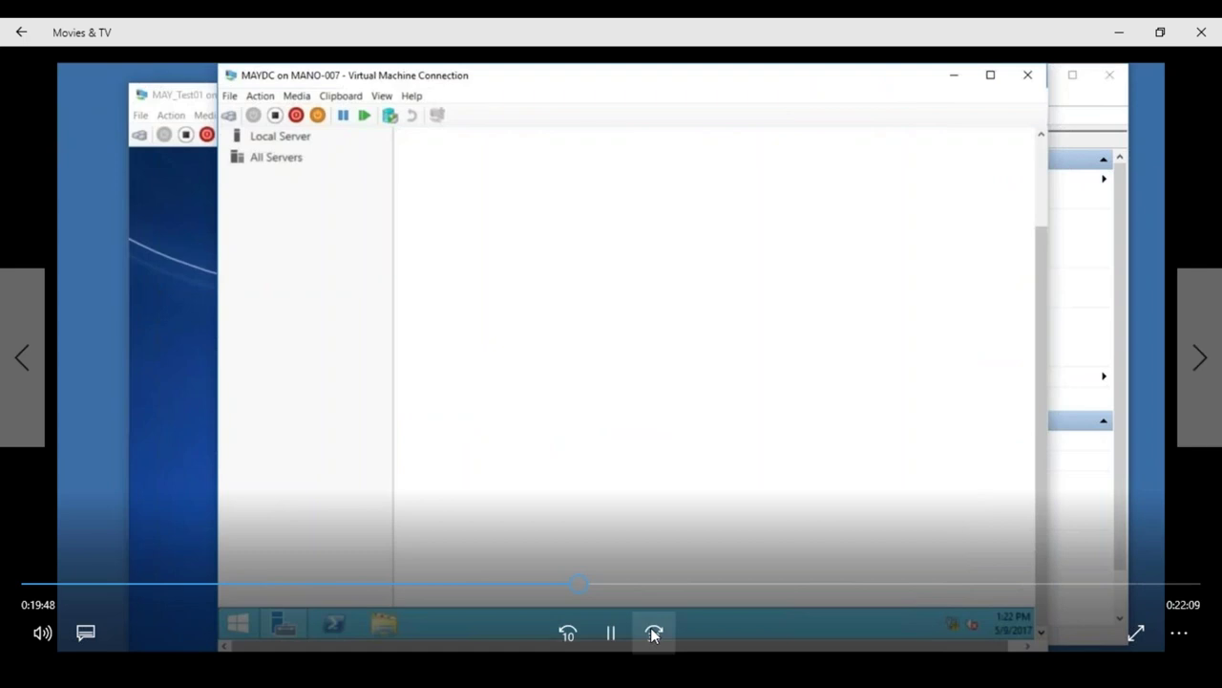
left_click(654, 632)
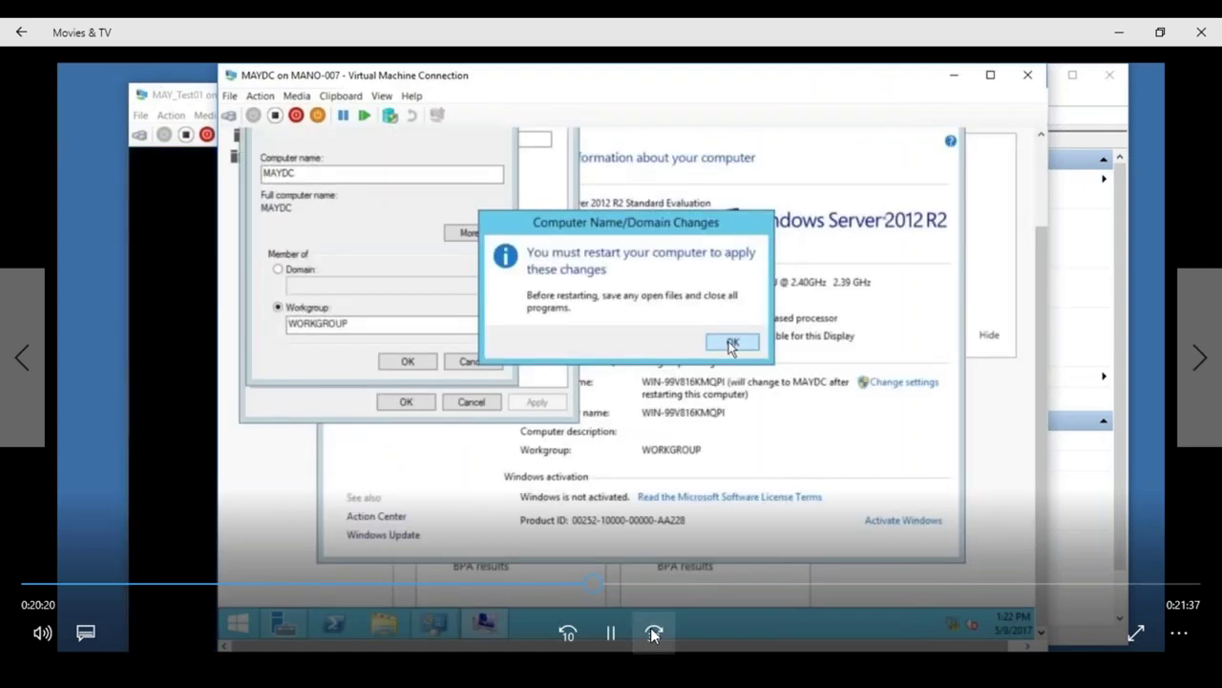
left_click(611, 633)
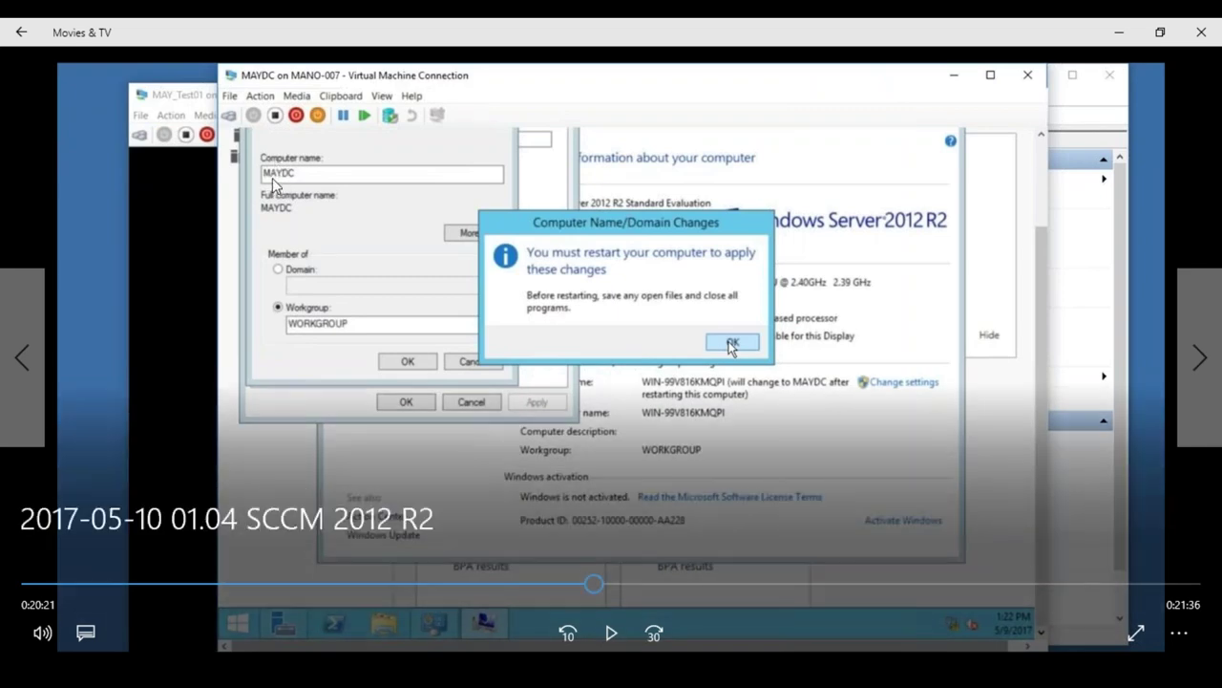
left_click(626, 634)
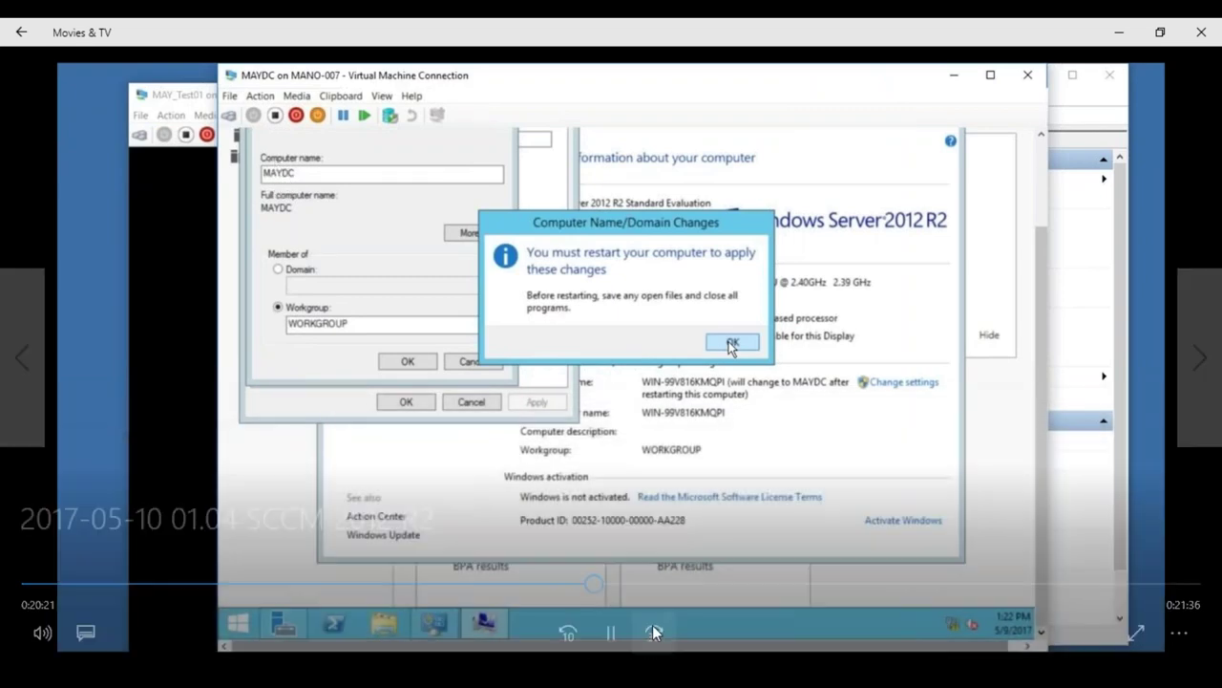
- Skip ahead in 30-second jumps past the MAYSCCM boot to the time and date page of the MAY_Test01 Windows setup
left_click(653, 633)
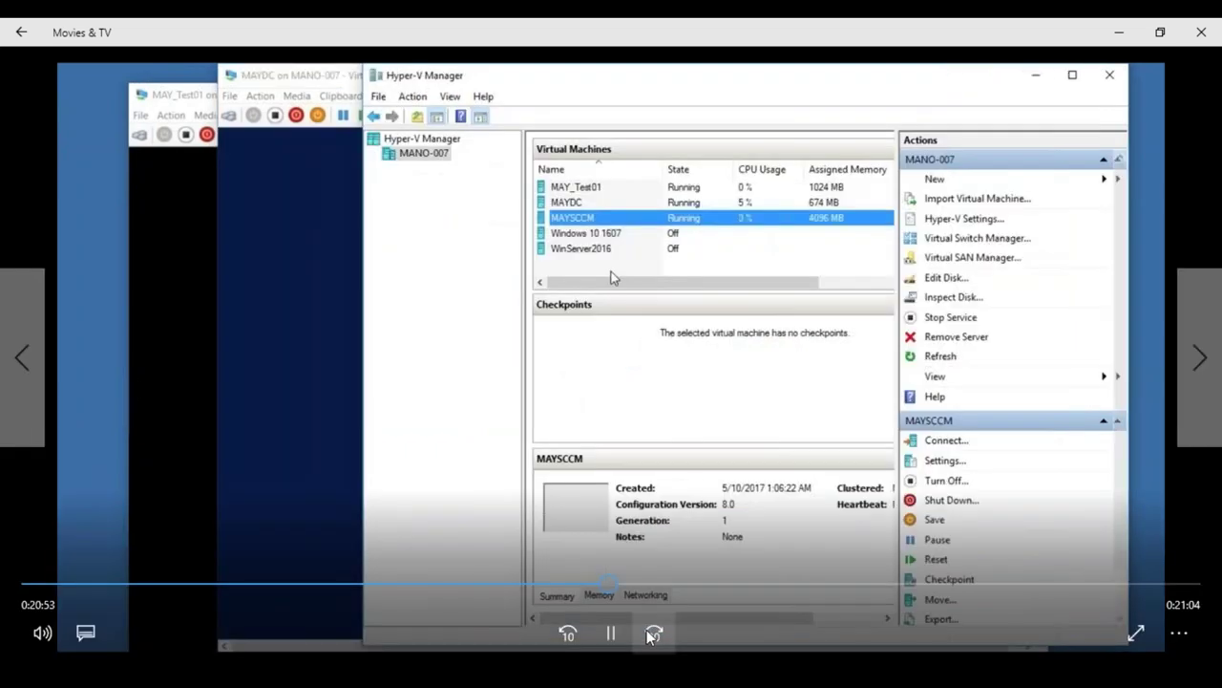
left_click(654, 634)
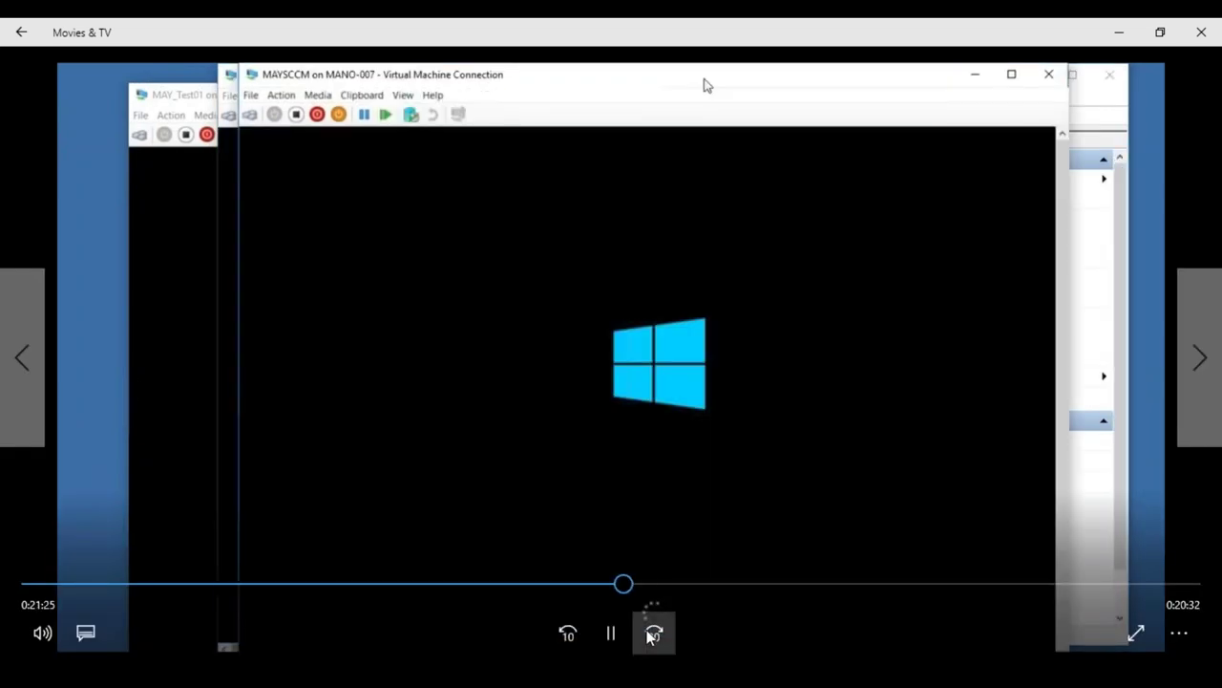
left_click(653, 633)
left_click(653, 633)
left_click(654, 633)
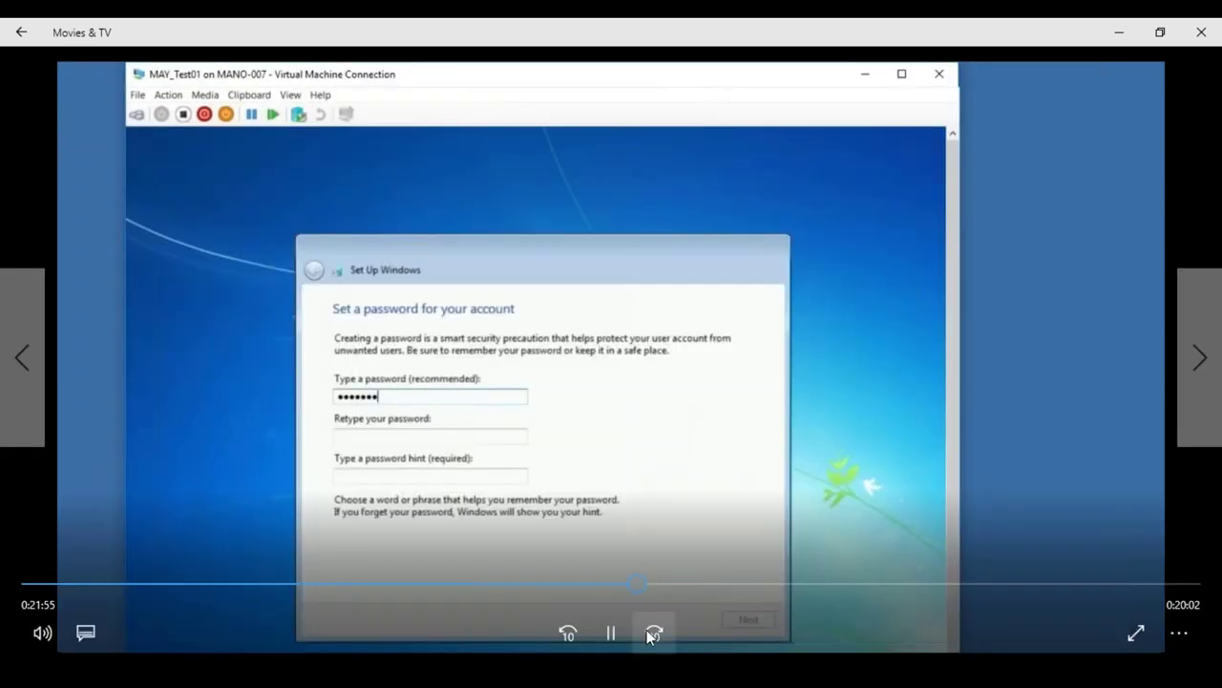
left_click(653, 633)
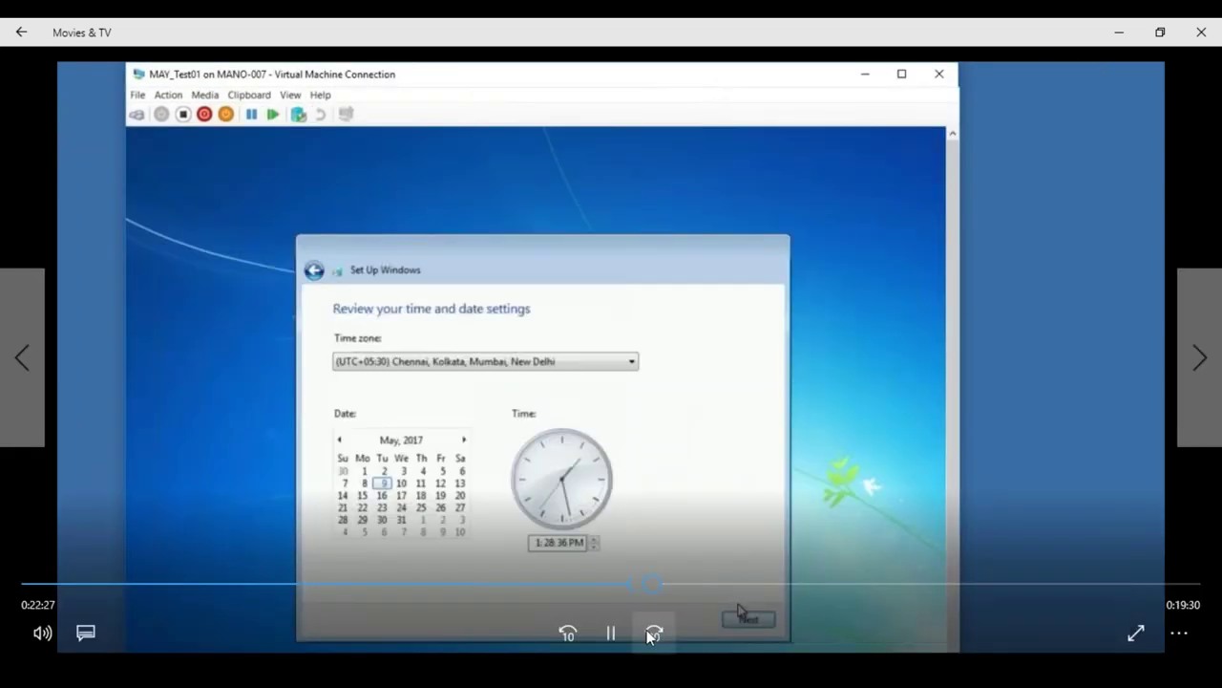
- Skip ahead in 30-second jumps to the computer name change on MAYSCCM, pause there and resume playback
left_click(653, 634)
left_click(654, 633)
left_click(651, 634)
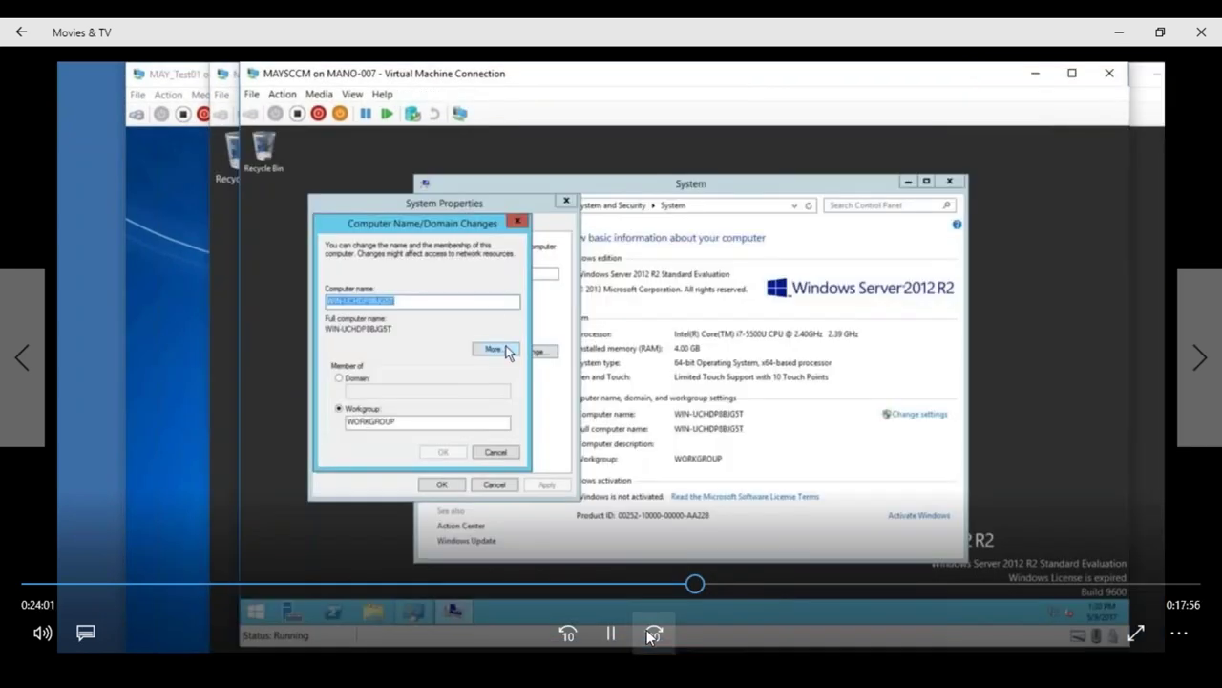
left_click(609, 628)
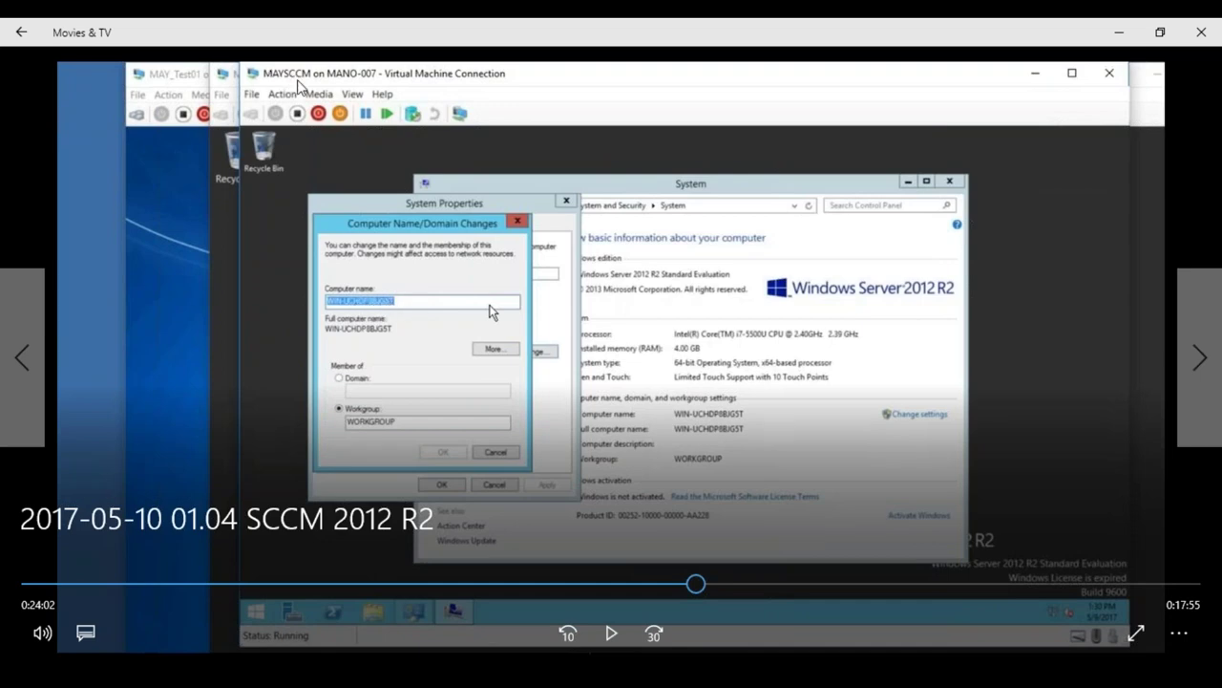
left_click(604, 627)
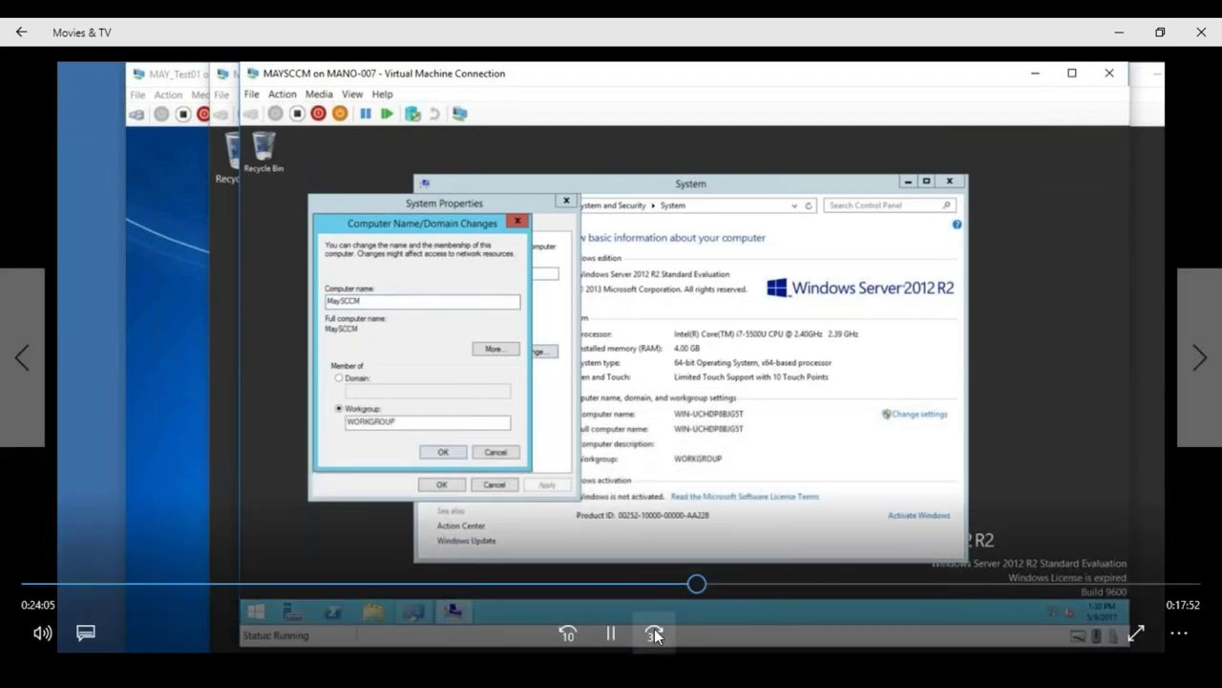
- Skip ahead to the MAYDC Ethernet properties, resume from the pause there, and jump on to the MAYSCCM IPv4 address settings
left_click(654, 633)
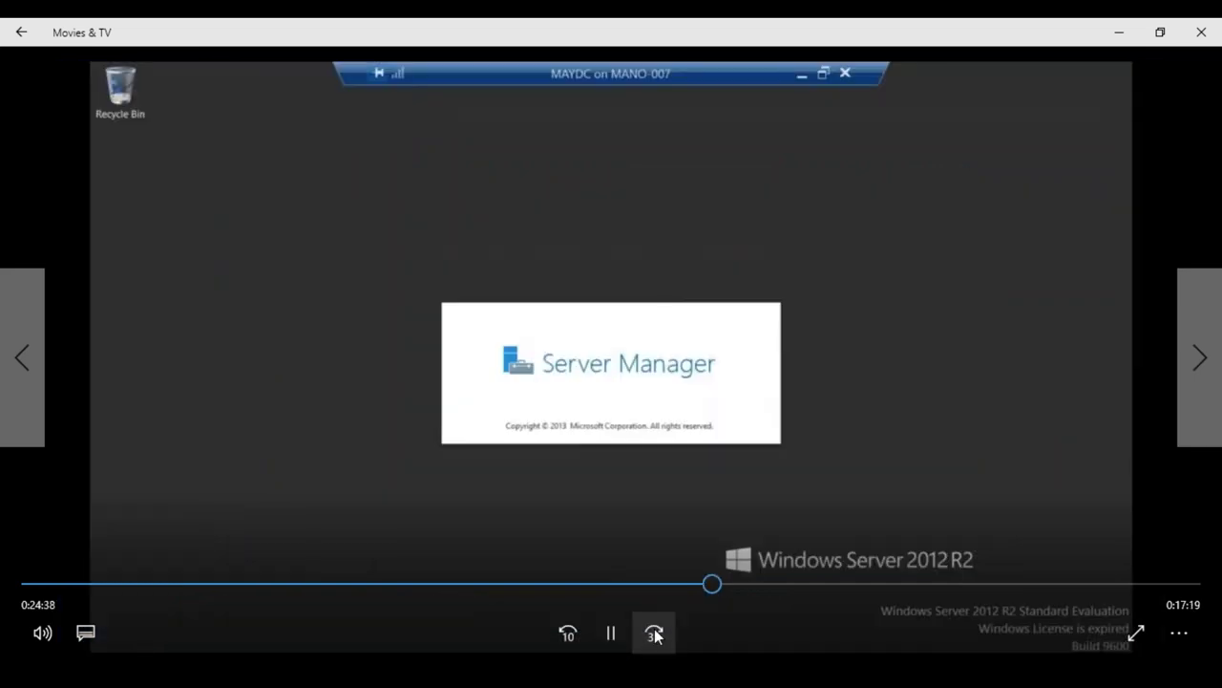
left_click(654, 633)
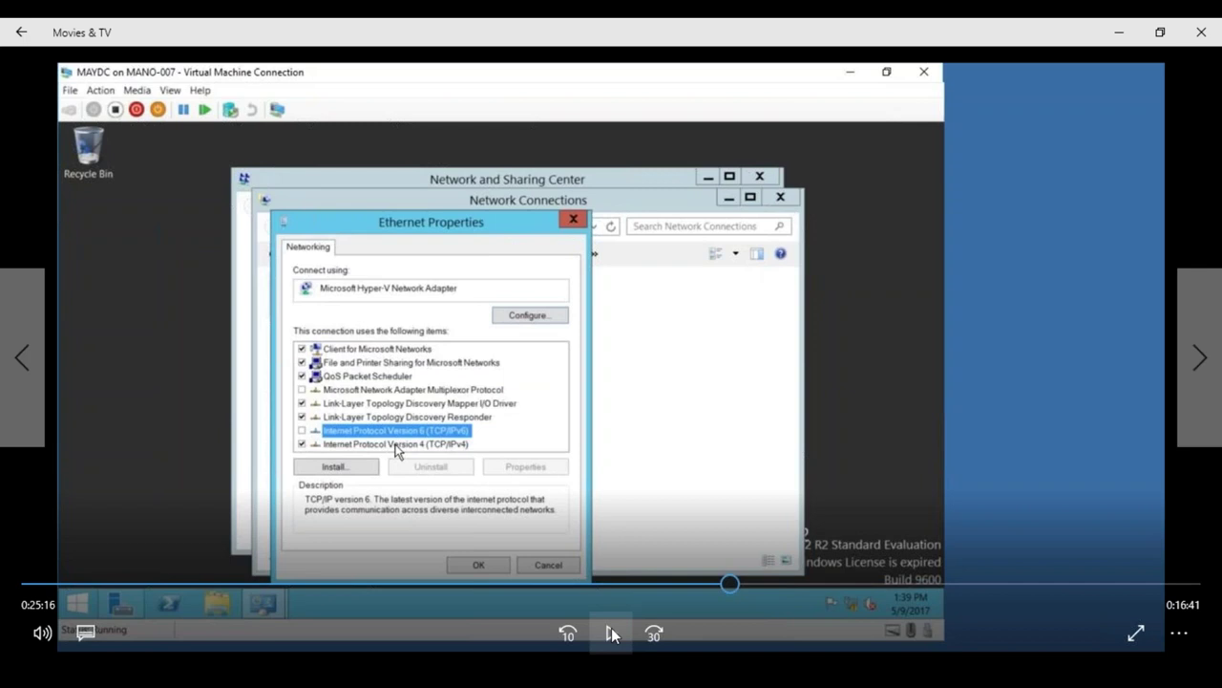
left_click(611, 632)
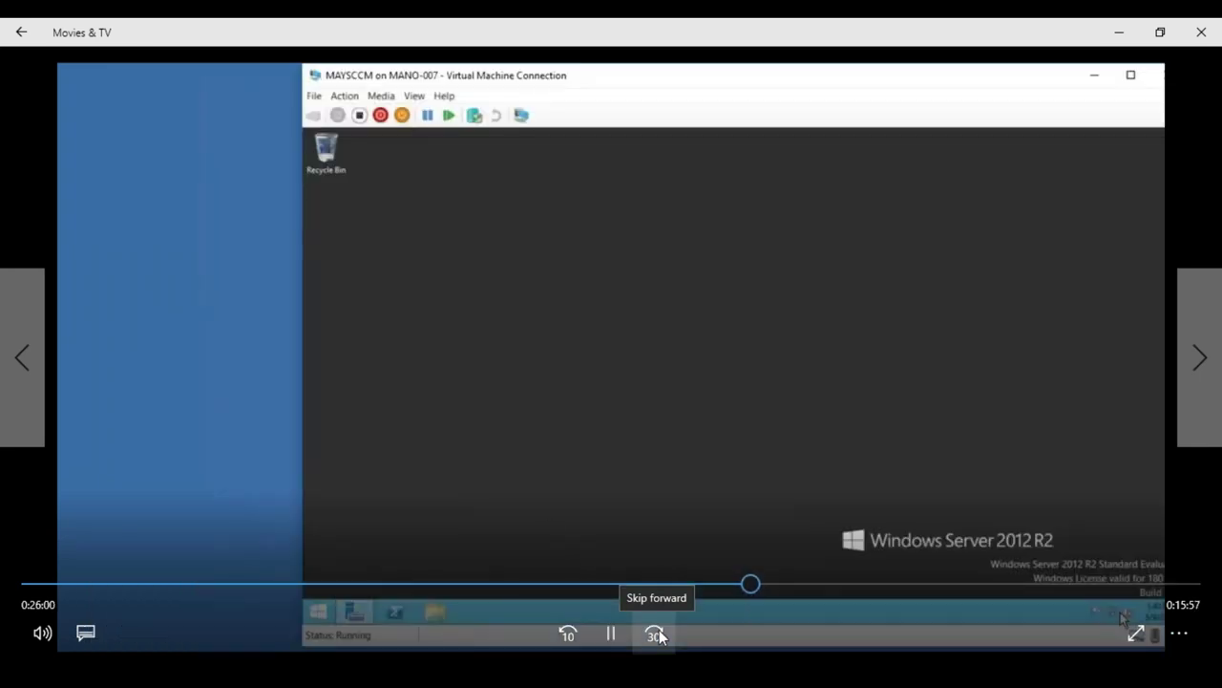
left_click(657, 632)
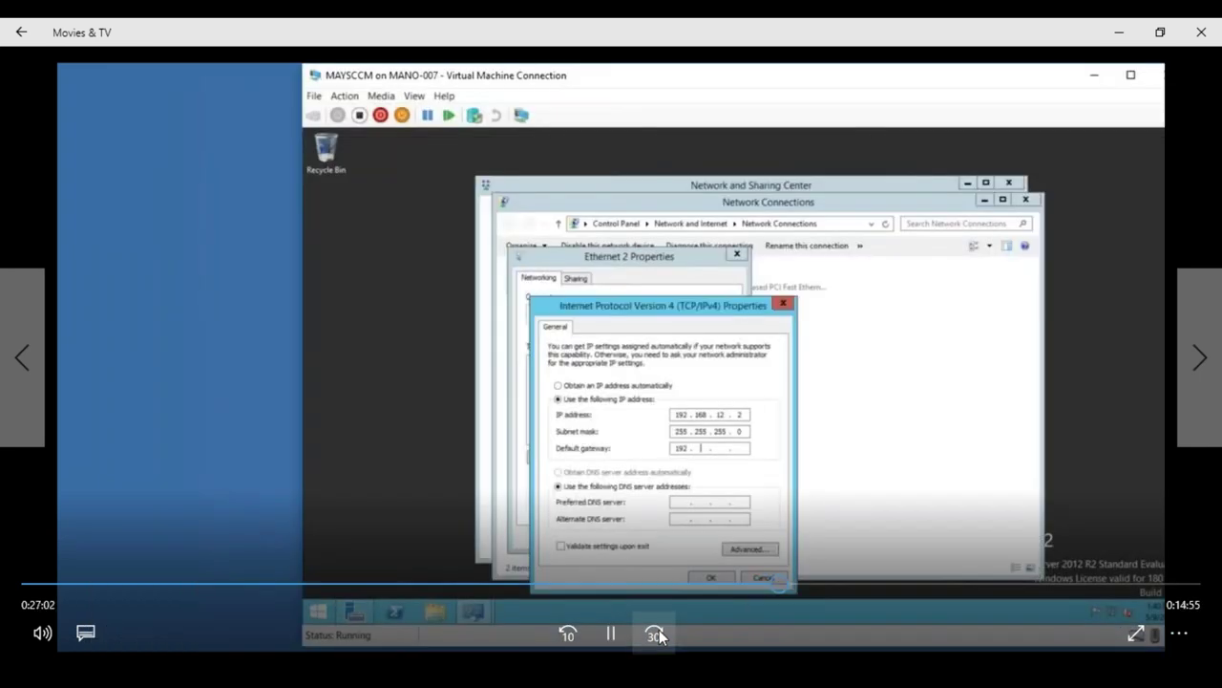
- Skip ahead in 30-second jumps to the MAYDC Add Roles and Features wizard, pause at server selection and resume playback through the role installation
left_click(657, 632)
left_click(657, 632)
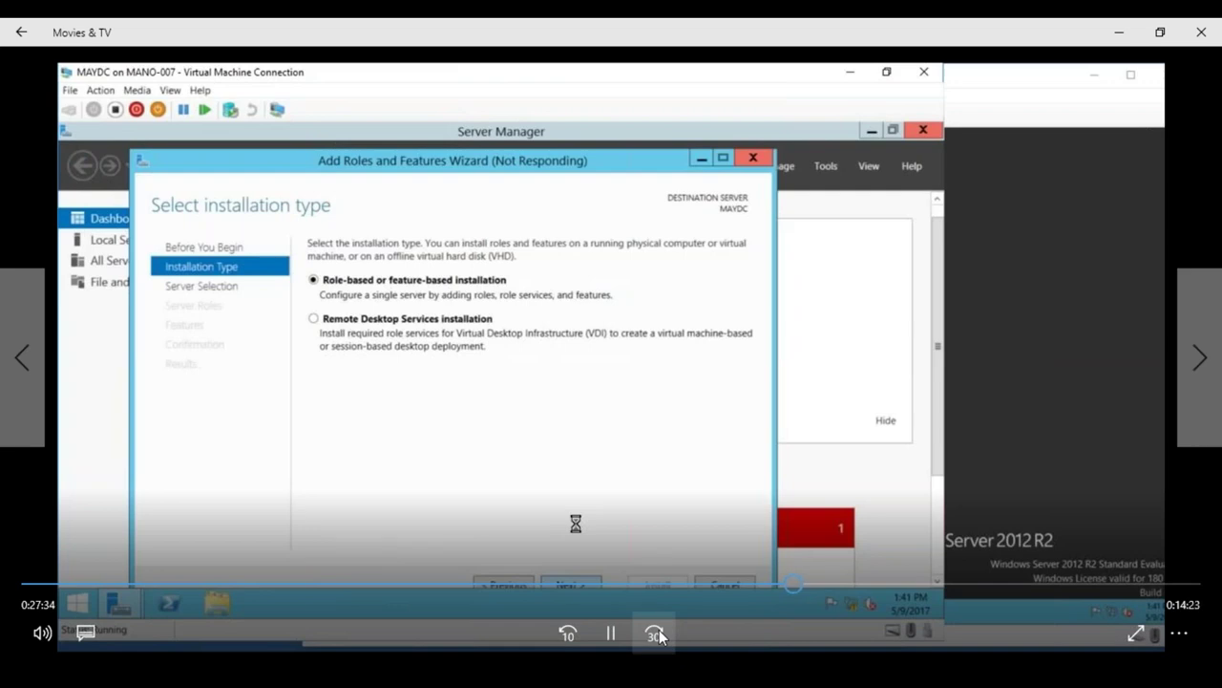
left_click(609, 632)
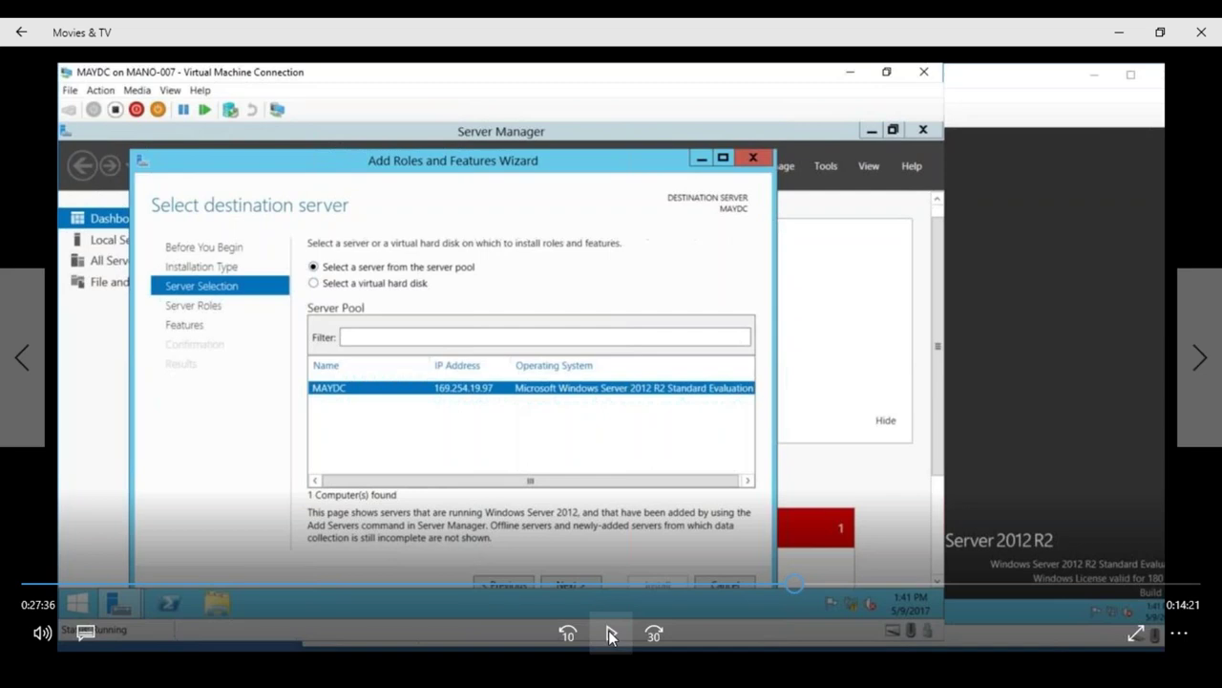
left_click(611, 633)
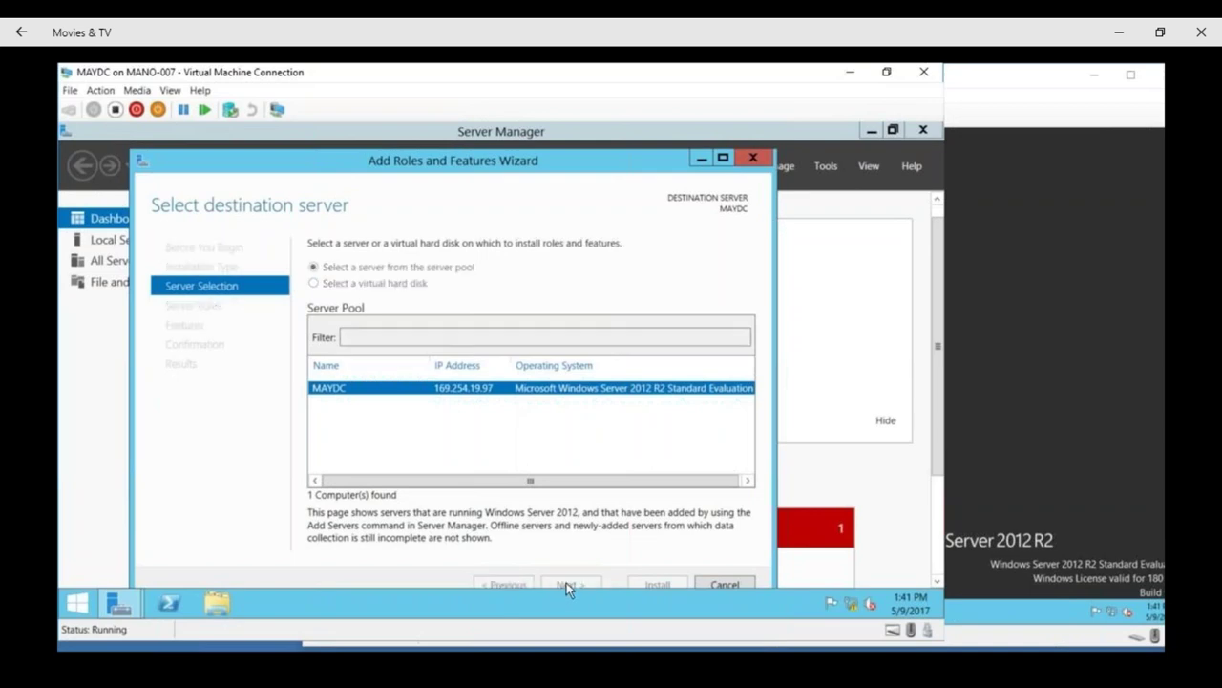
mouse_move(645, 583)
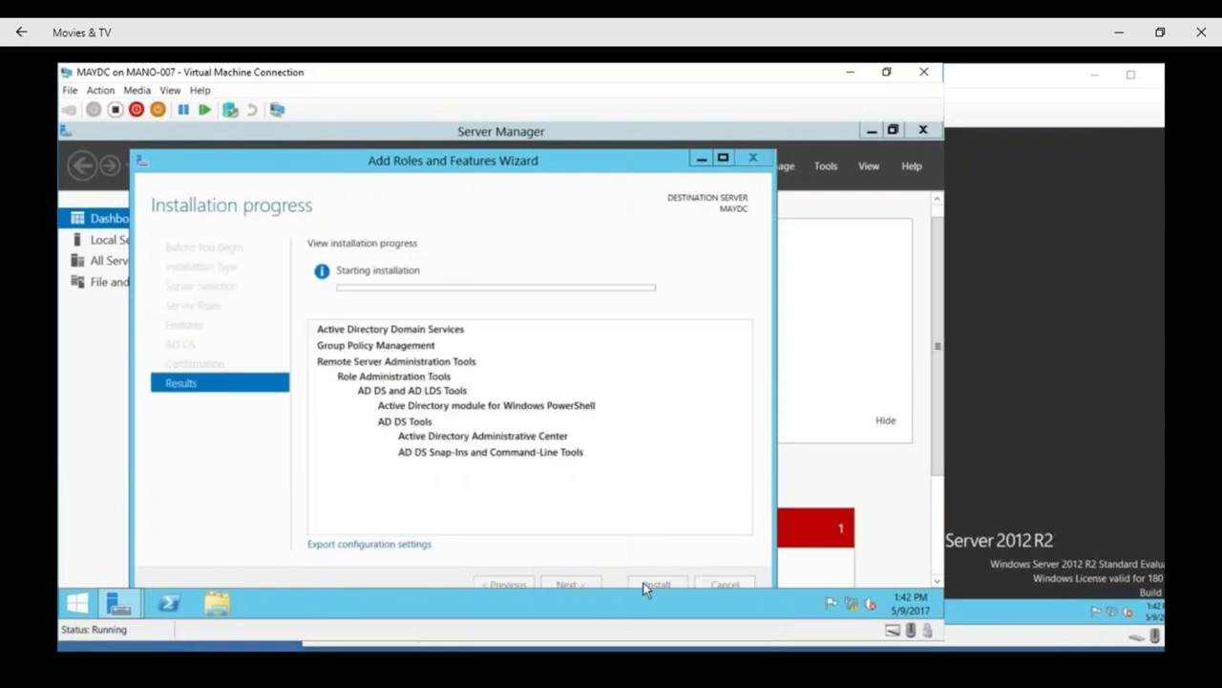
- Skip ahead in 30-second jumps past the Active Directory Domain Services installation progress to the MAYDC Server Manager dashboard
mouse_move(662, 632)
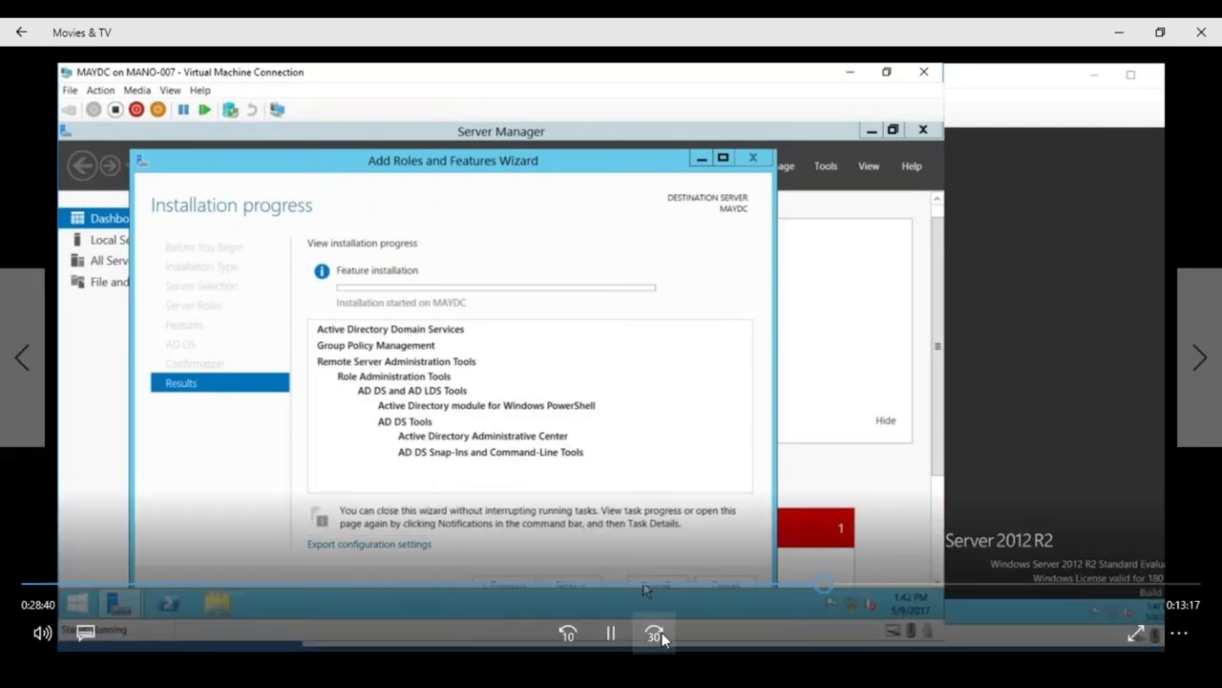
left_click(662, 633)
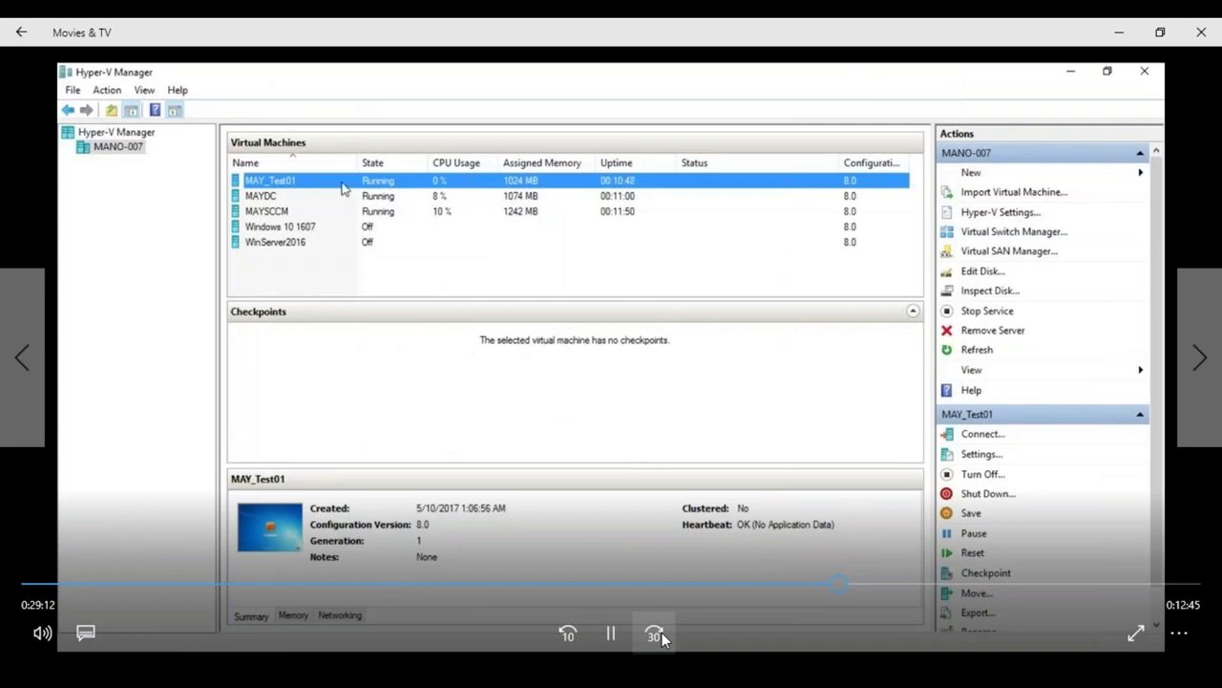
left_click(655, 633)
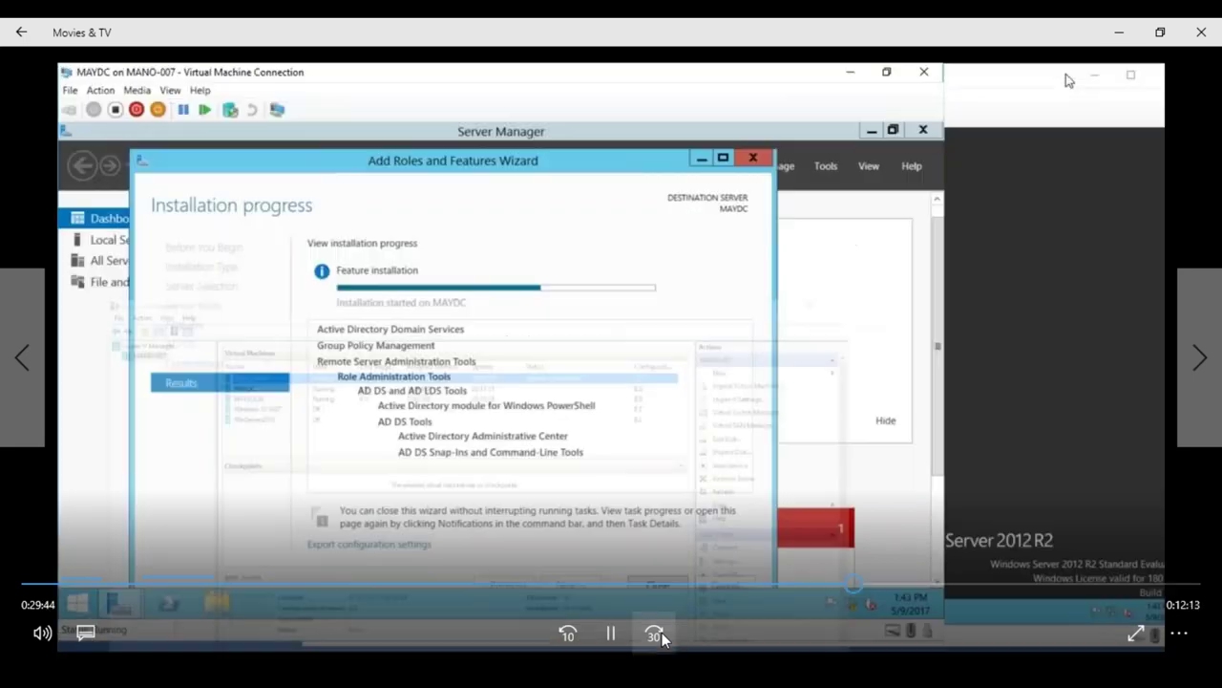
left_click(662, 632)
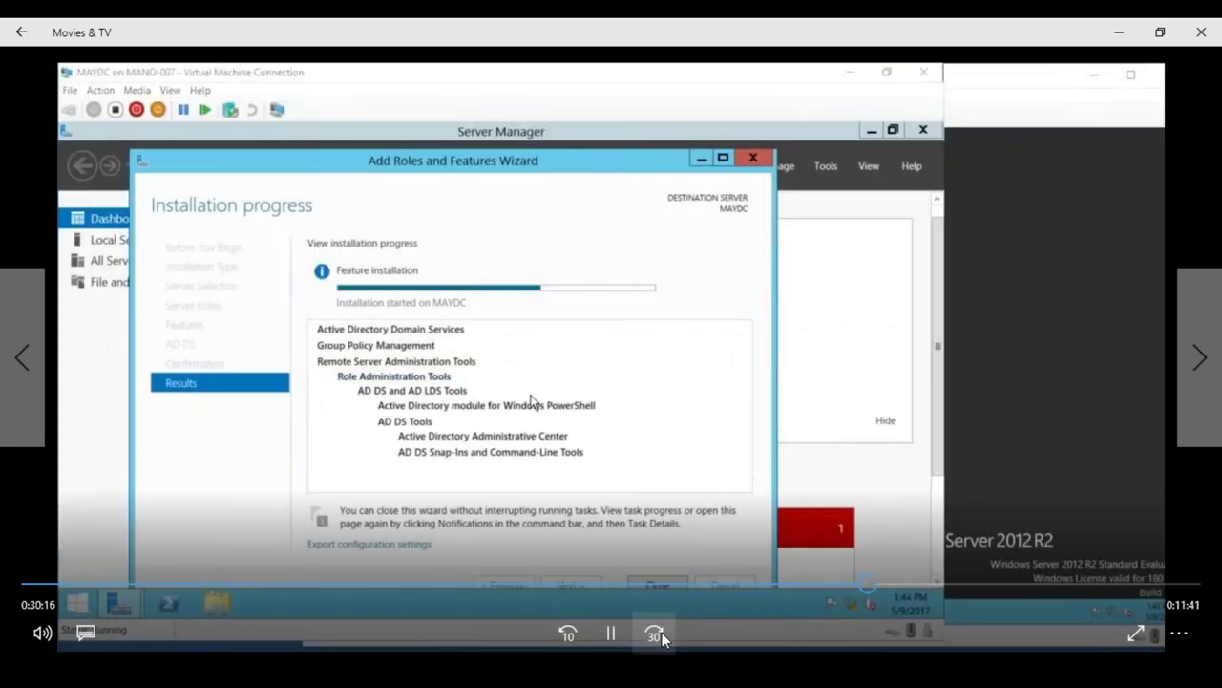
double_click(662, 632)
left_click(662, 632)
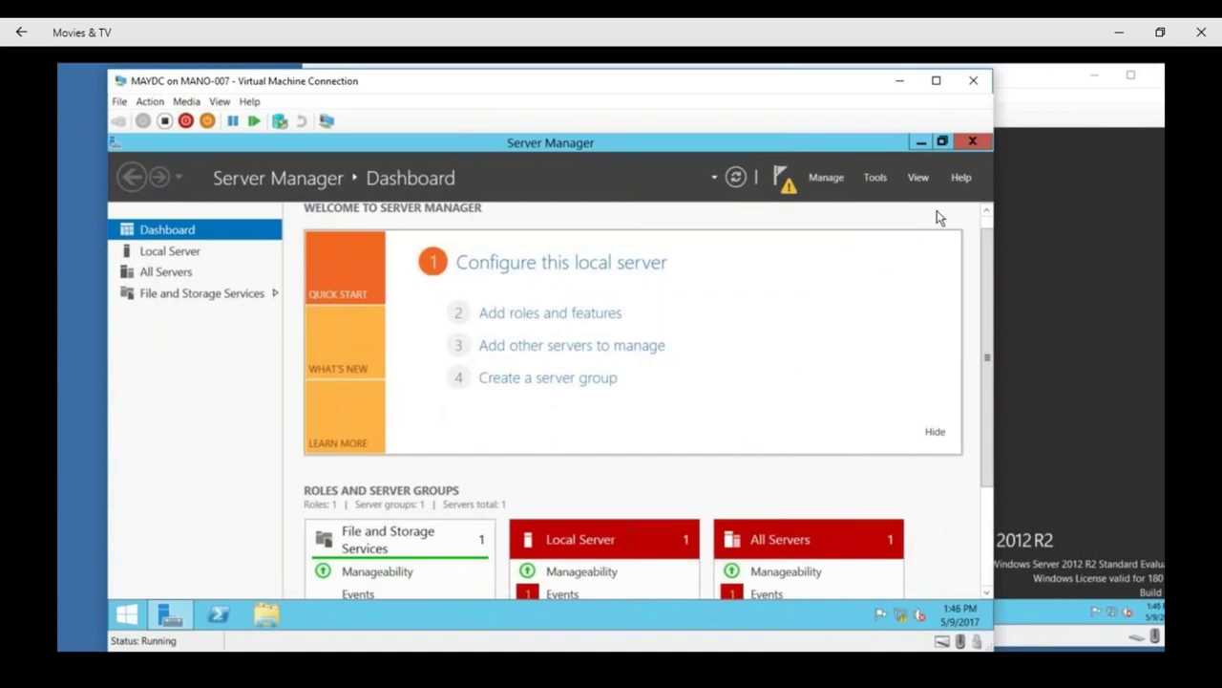
- Skip ahead in 30-second jumps past the MAYDC sign-in screen to the deployment page of the Active Directory Domain Services Configuration Wizard
mouse_move(646, 436)
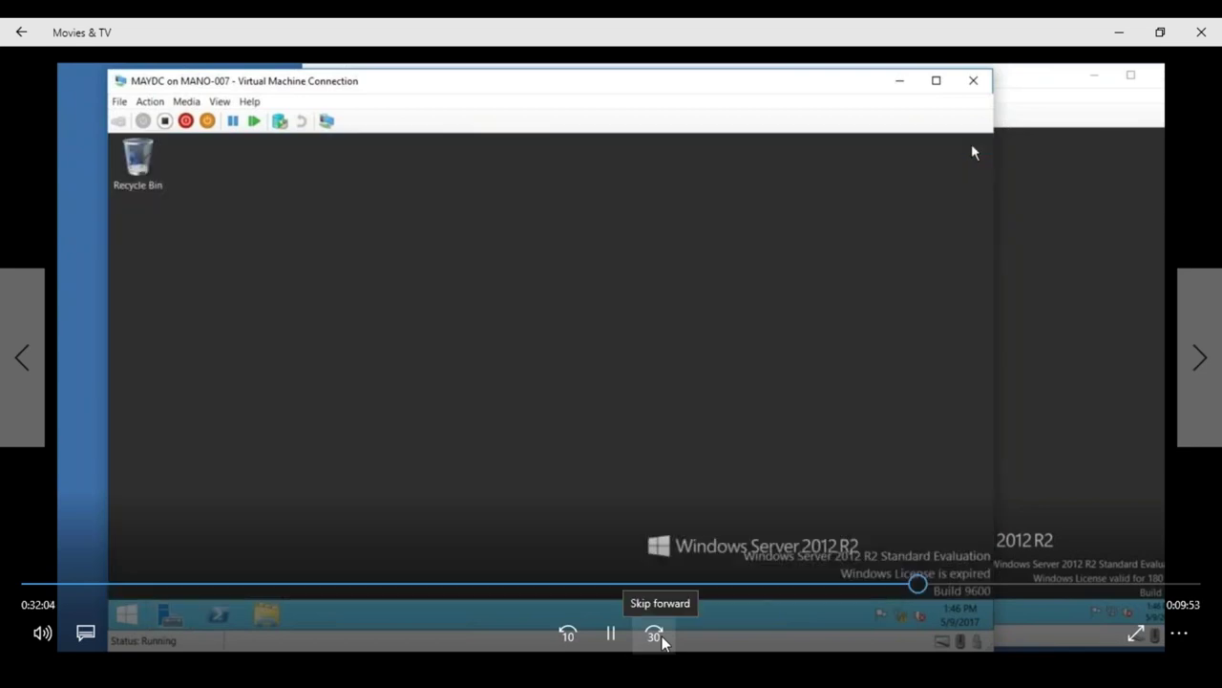
left_click(655, 635)
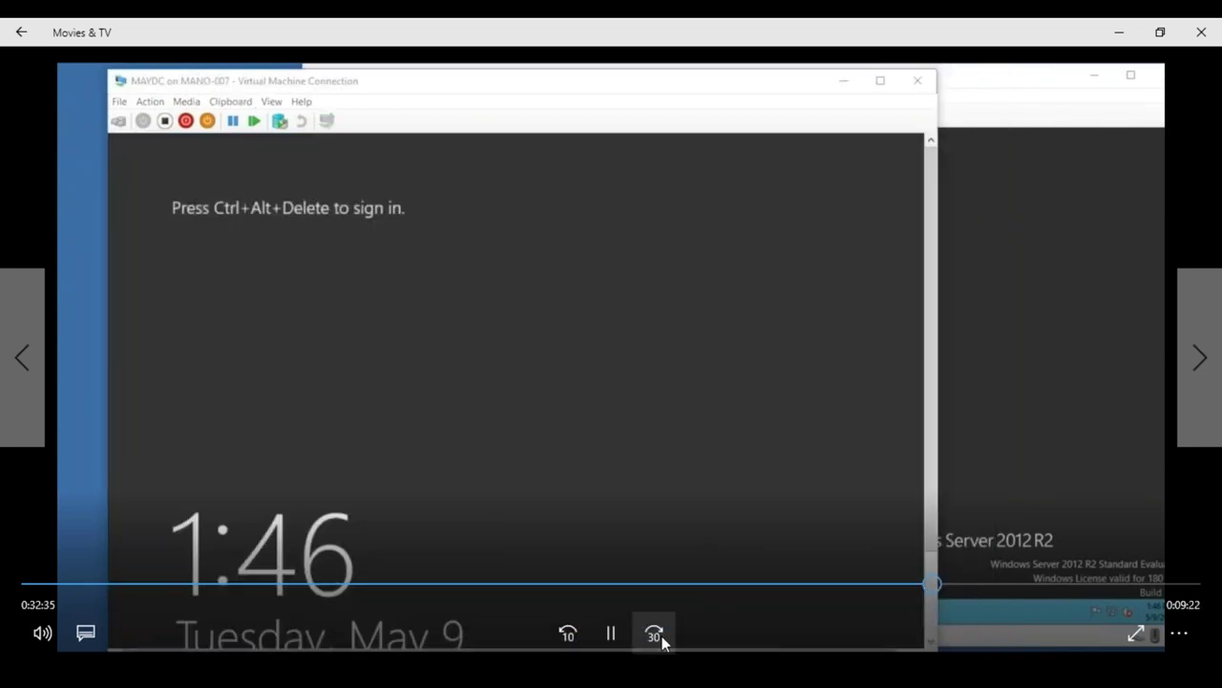
left_click(655, 634)
left_click(662, 638)
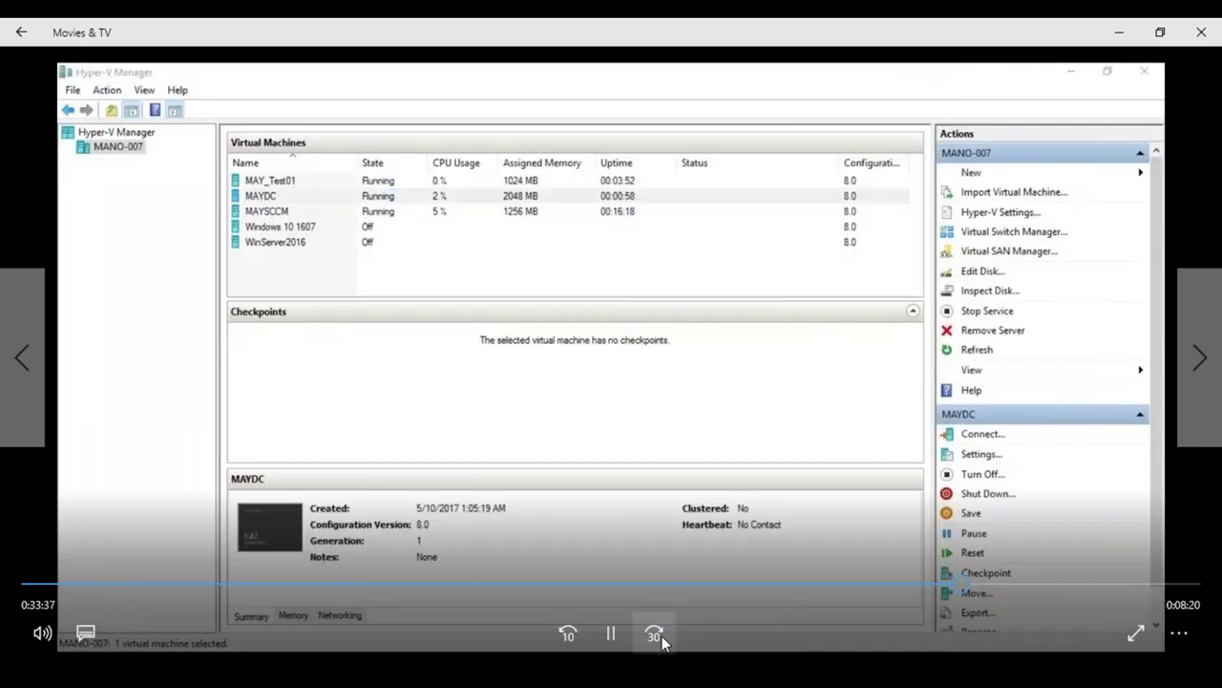
left_click(661, 639)
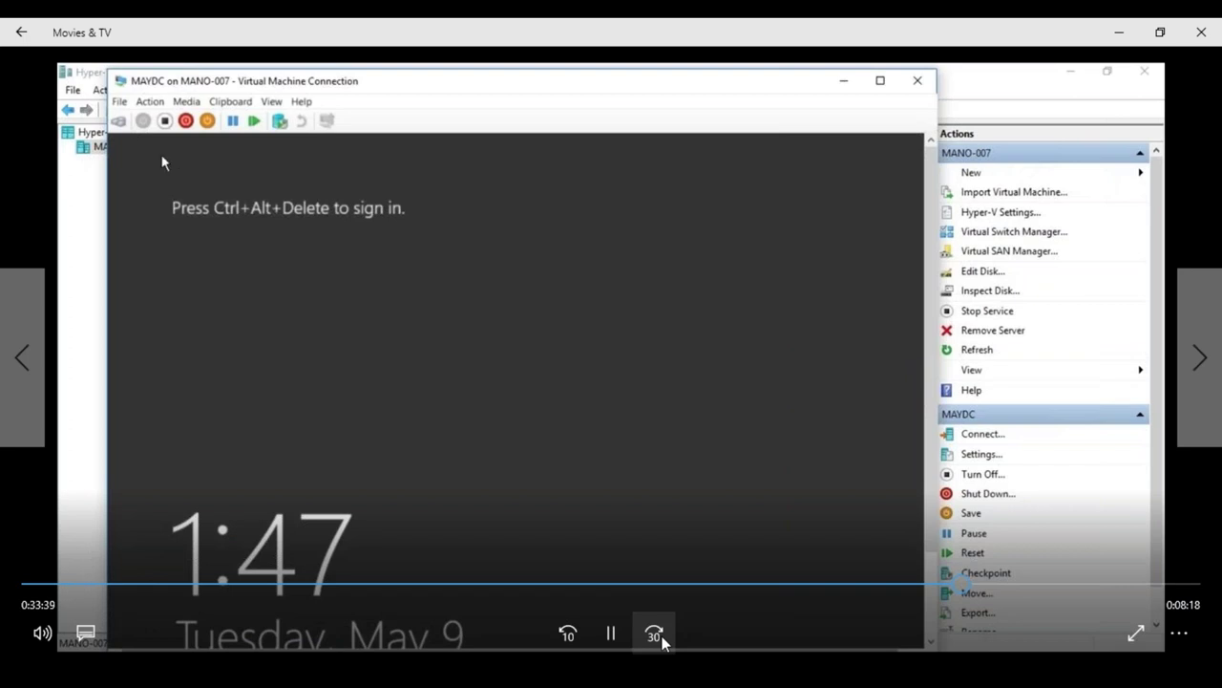
left_click(654, 634)
left_click(654, 634)
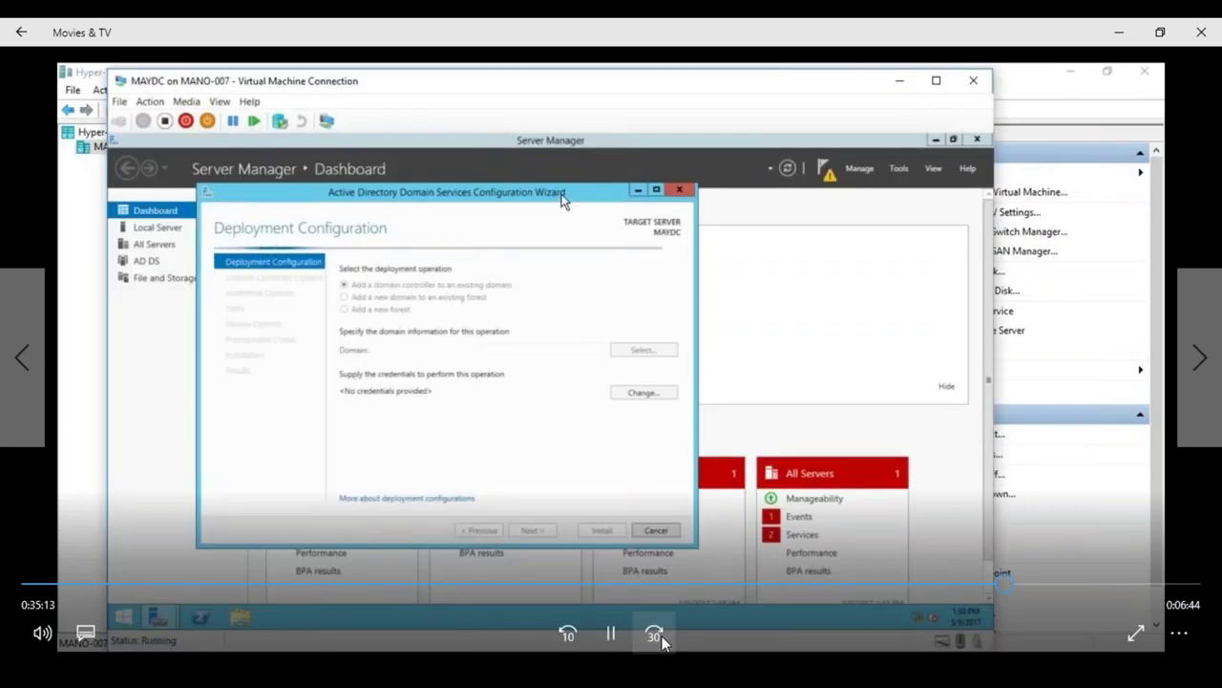
- Jump back in 10-second steps to replay the opening of the Active Directory Domain Services Configuration Wizard on MAYDC
left_click(567, 633)
left_click(566, 633)
left_click(566, 633)
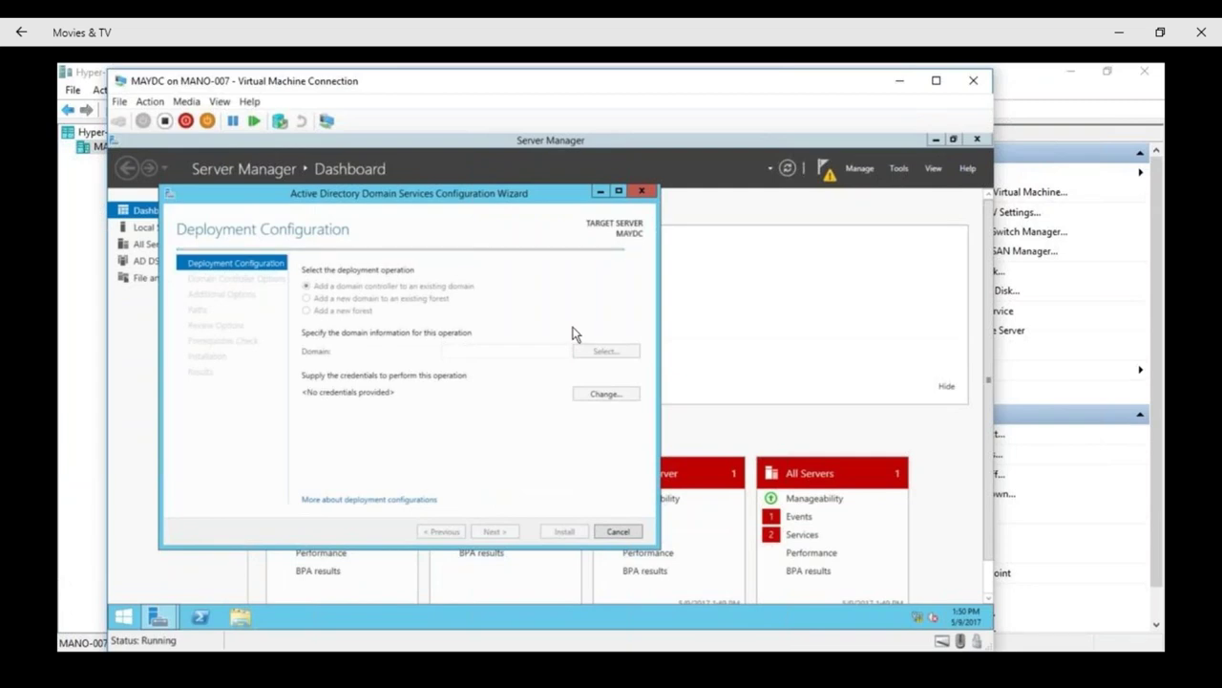
- Skip ahead in 30-second jumps through the domain controller prerequisites check and installation to the DHCP Server role selection on MAYDC
mouse_move(655, 582)
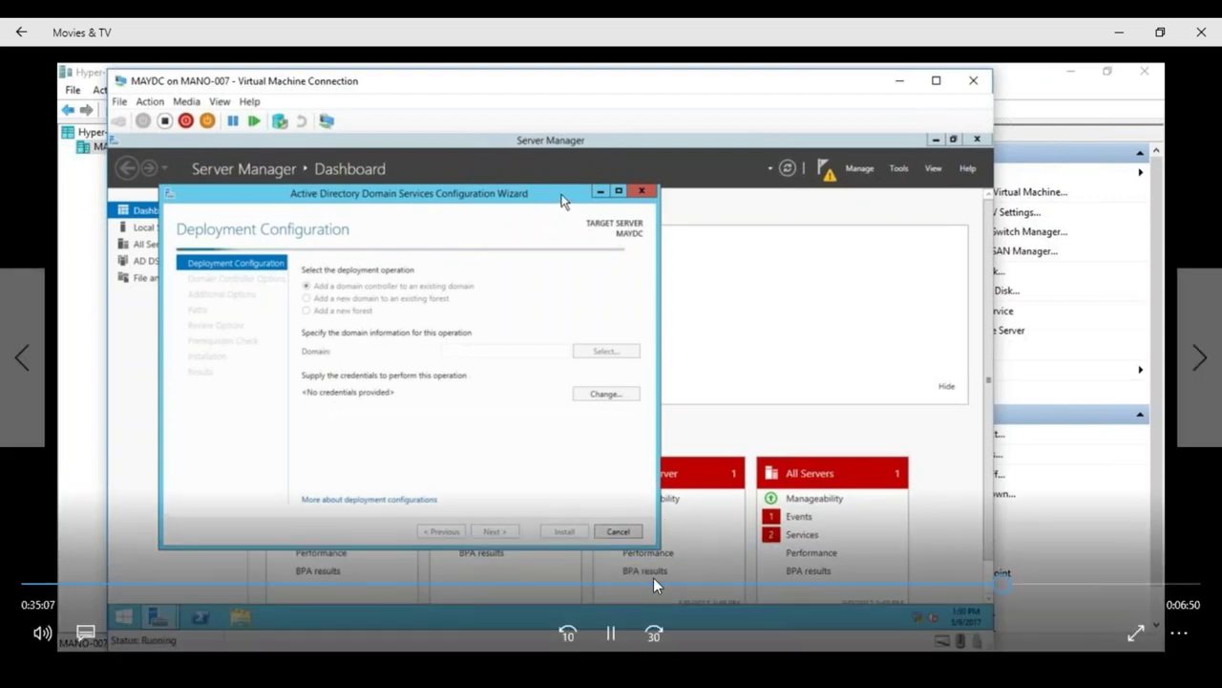
left_click(654, 634)
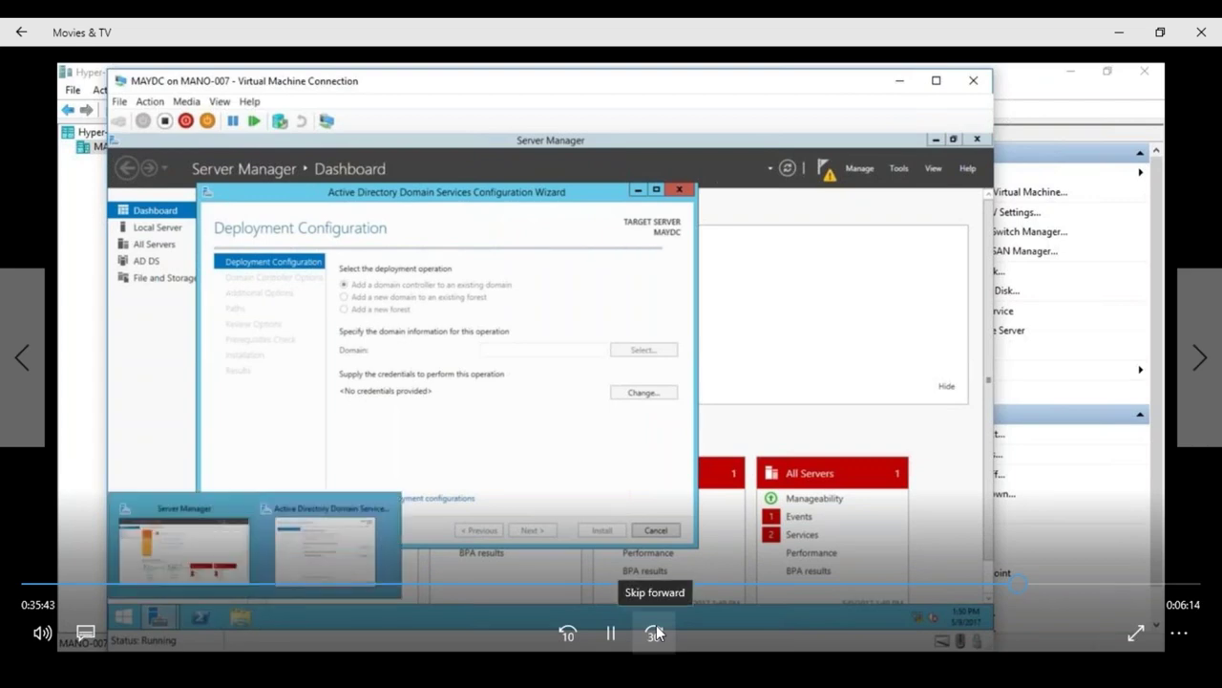
left_click(655, 633)
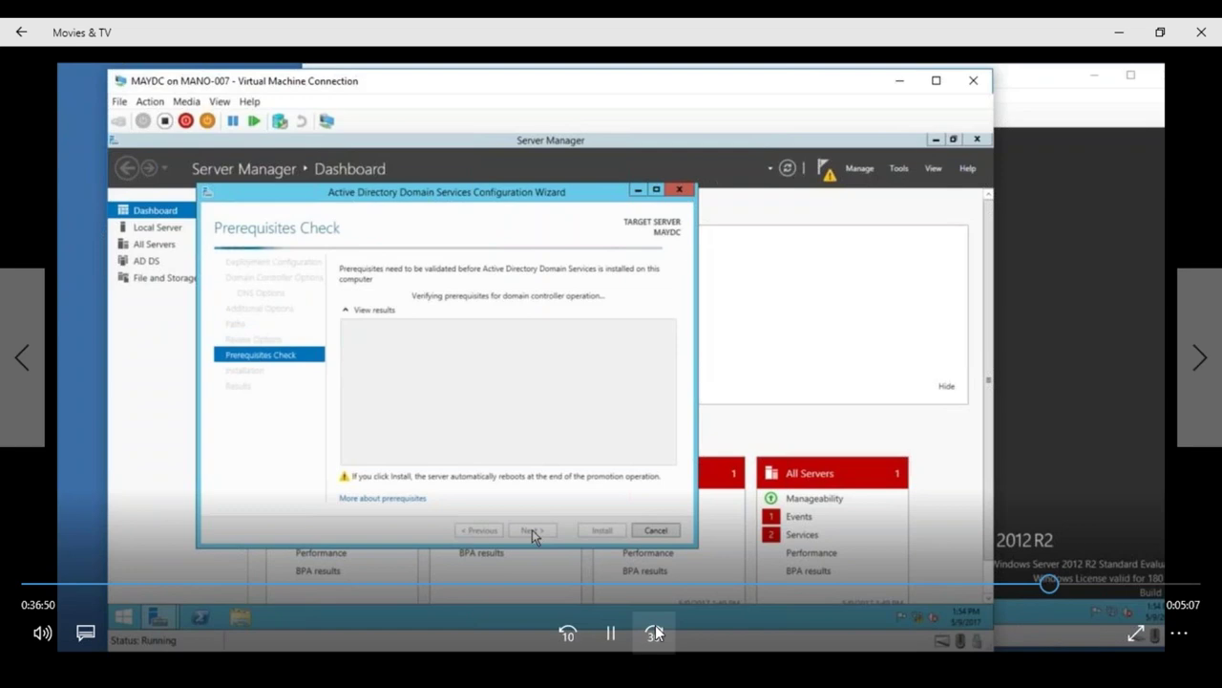
left_click(655, 632)
left_click(655, 632)
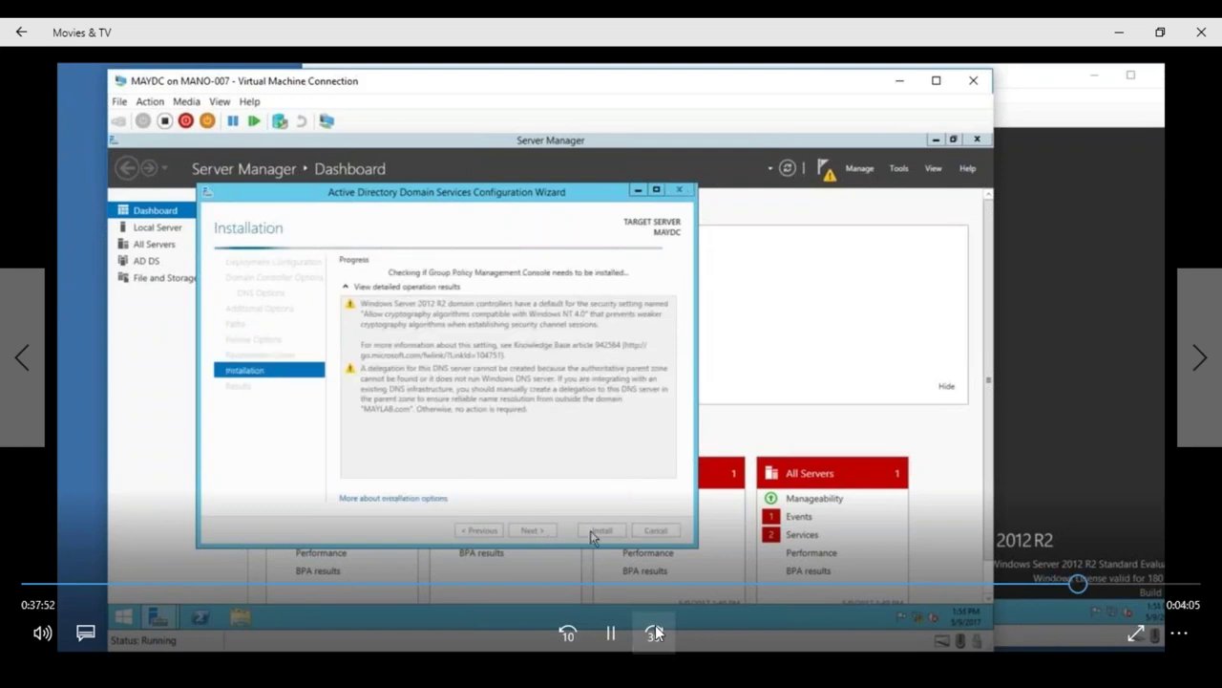
left_click(655, 632)
left_click(655, 632)
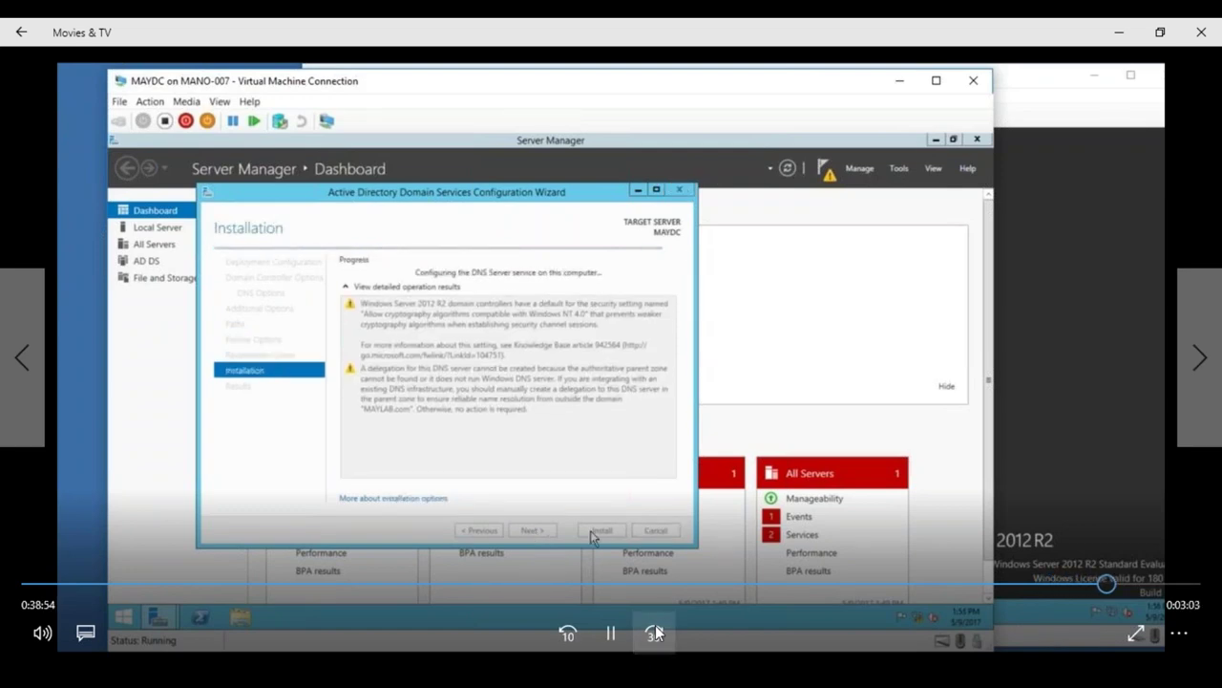
left_click(655, 632)
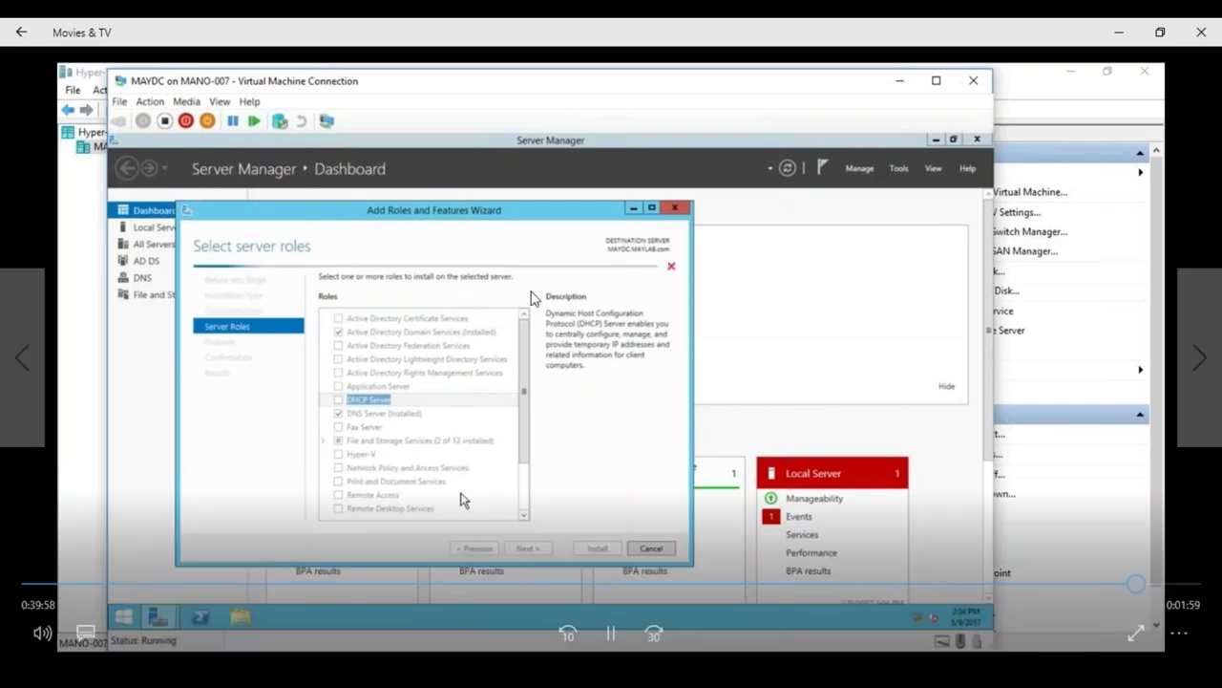
- Pause at the features required for DHCP Server, resume playback and skip ahead to the DHCP post-install authorization page
left_click(609, 646)
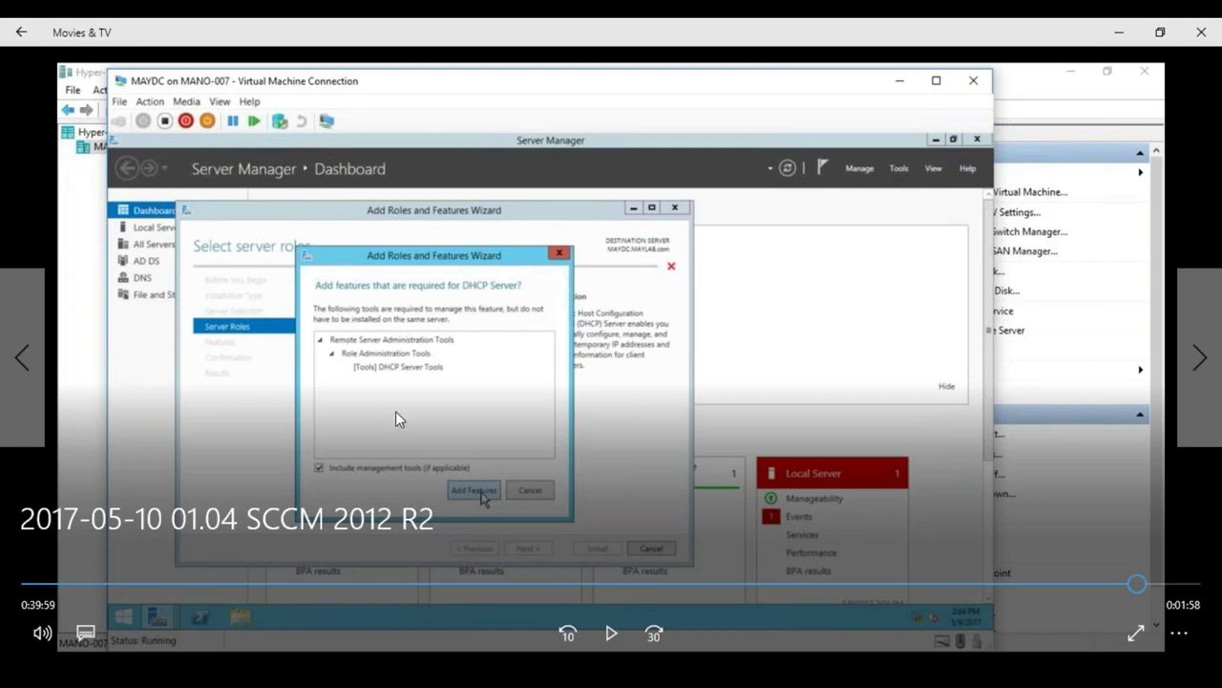
left_click(611, 633)
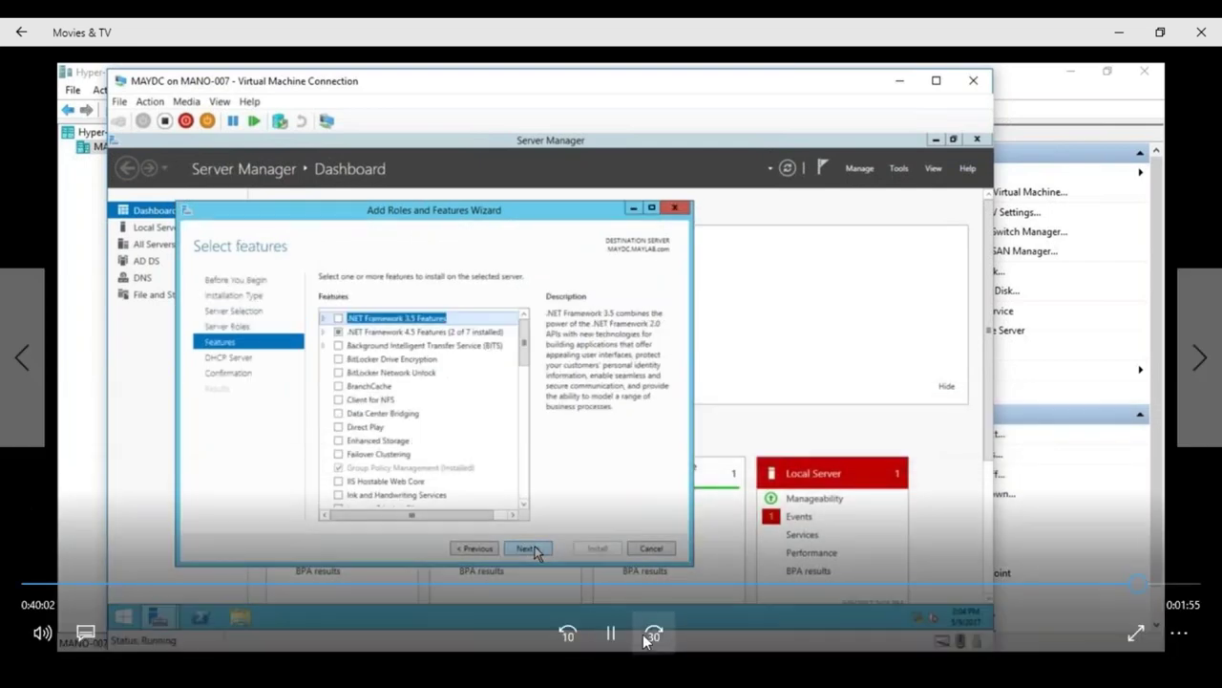
left_click(653, 634)
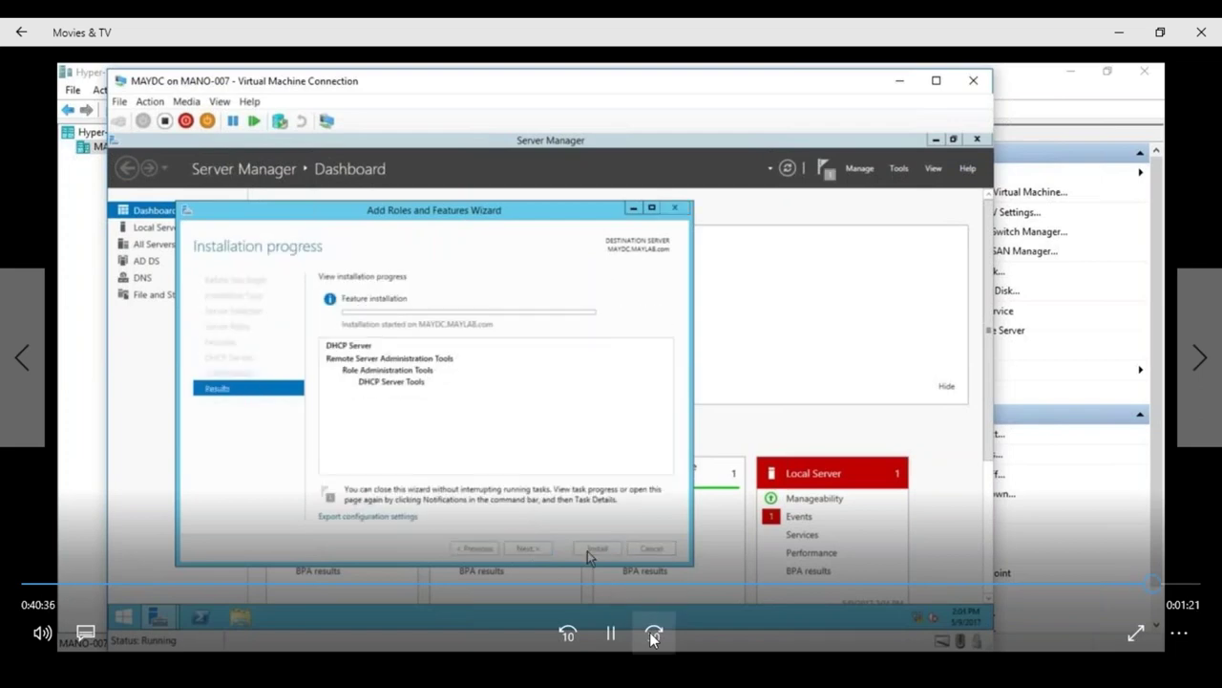
left_click(653, 634)
left_click(653, 634)
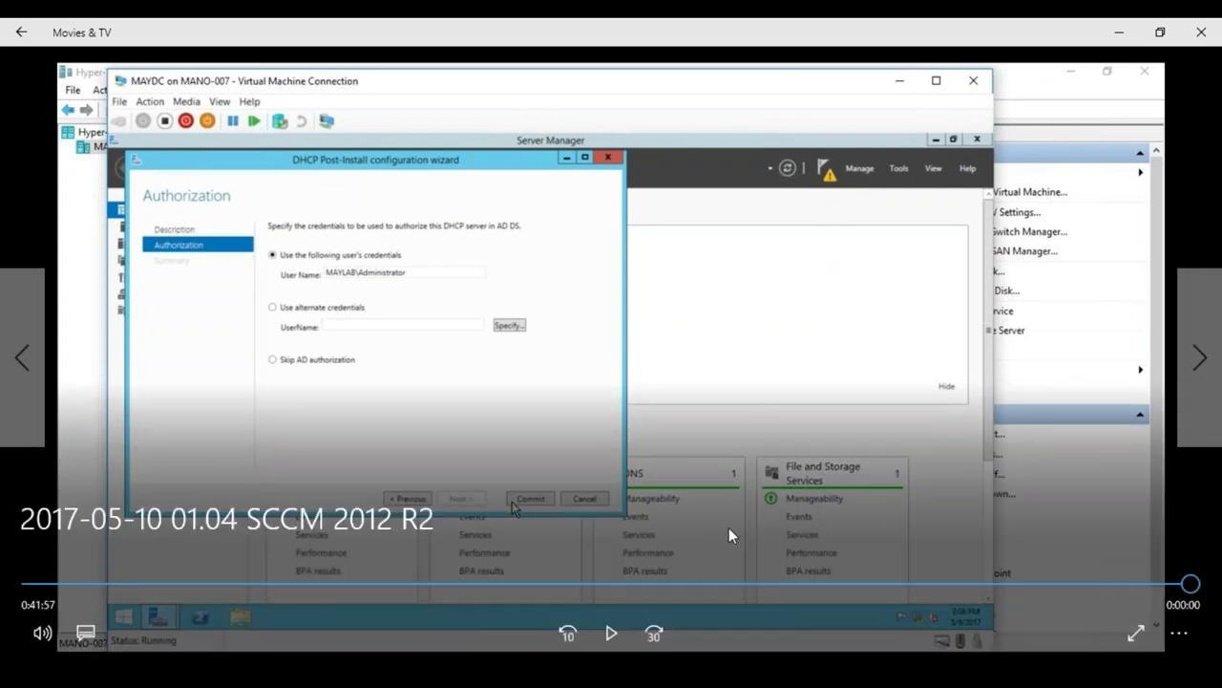
- Replay the recording, seek into its final minute at the DHCP Server installation progress, and close the video
left_click(614, 633)
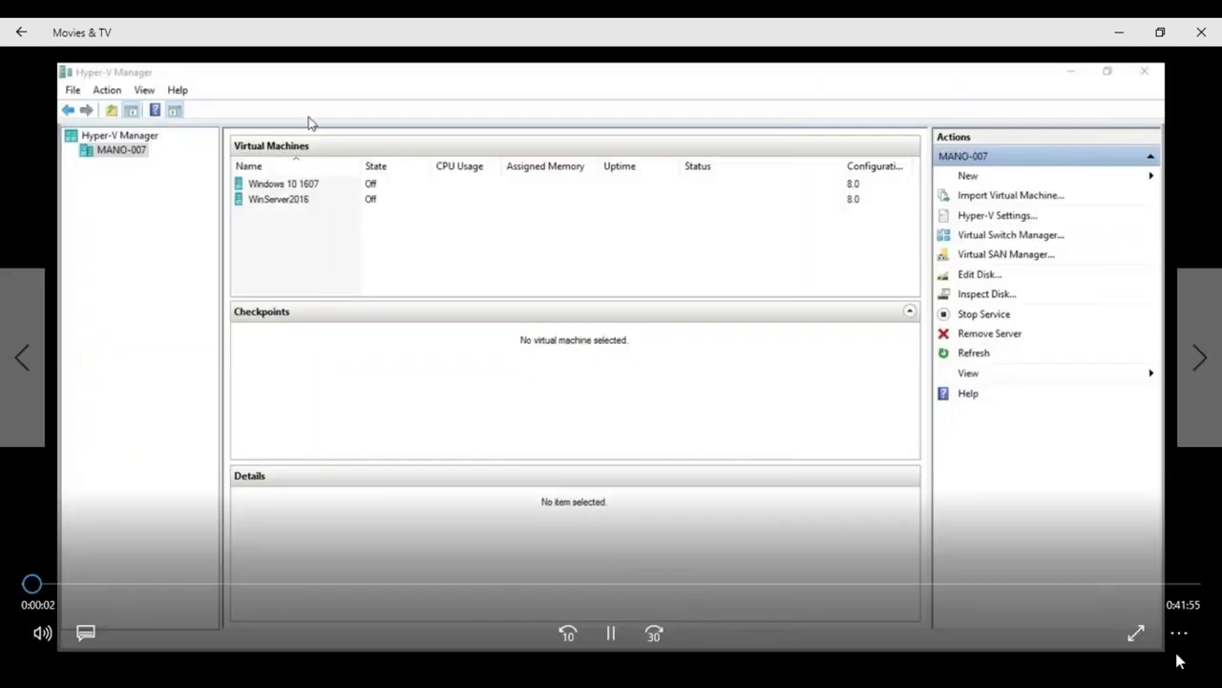
left_click(1173, 585)
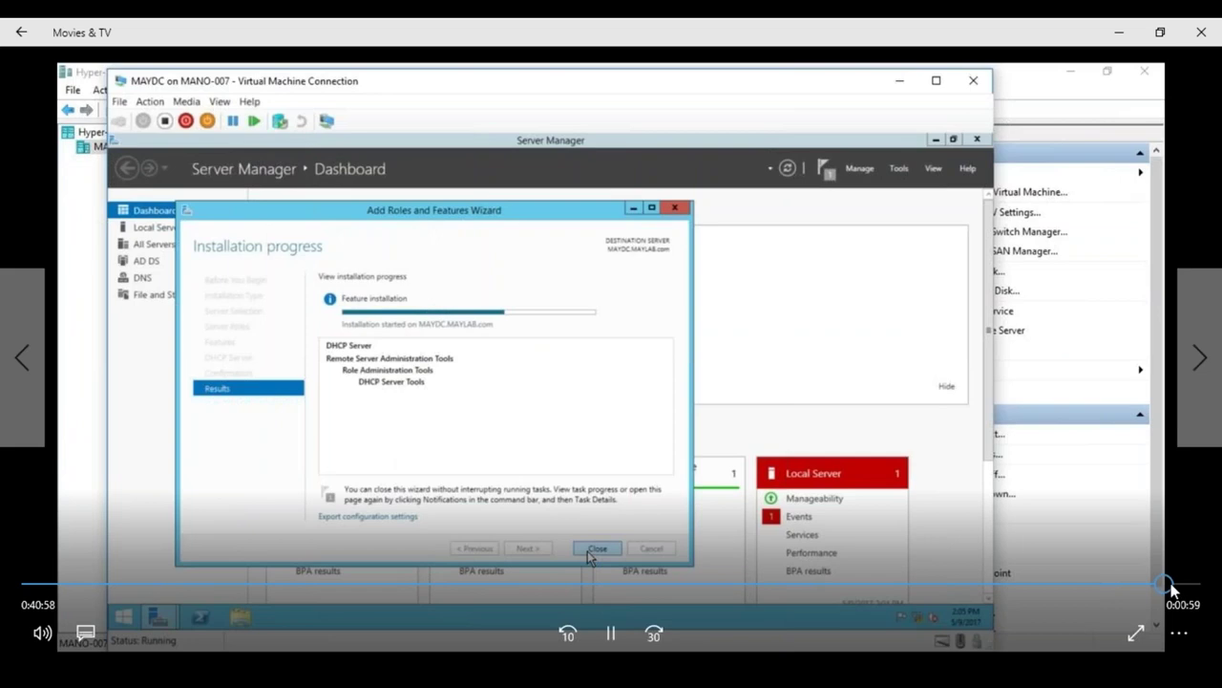
left_click(1176, 586)
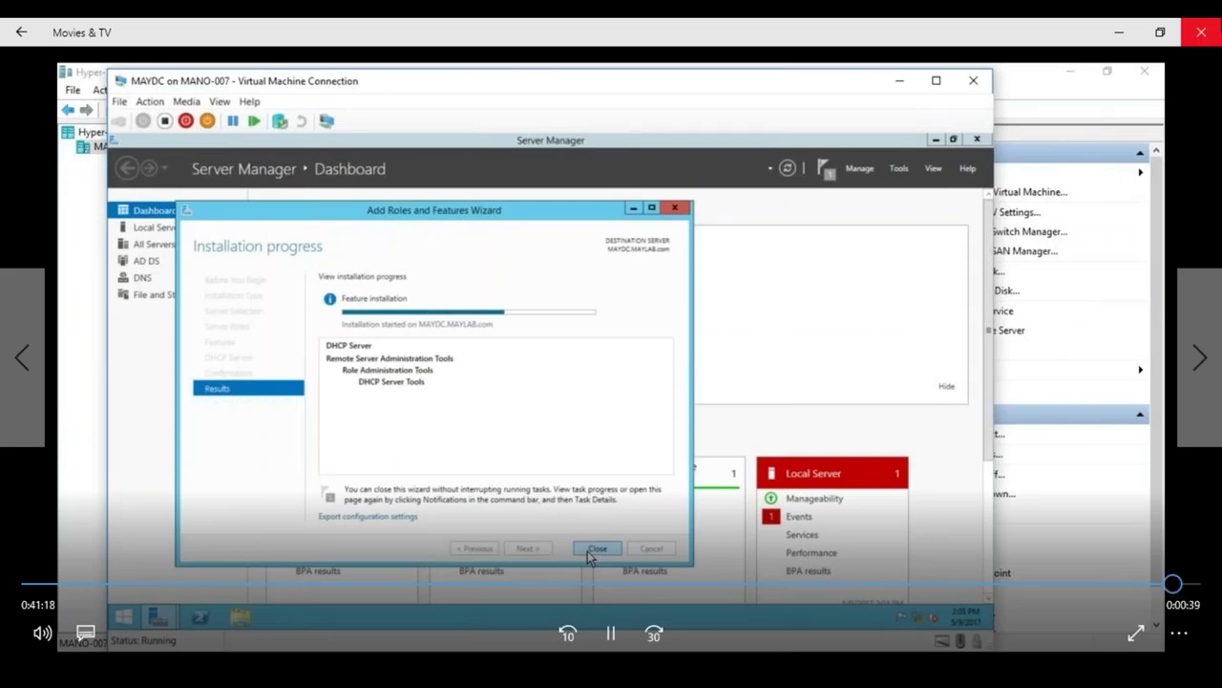
left_click(1208, 31)
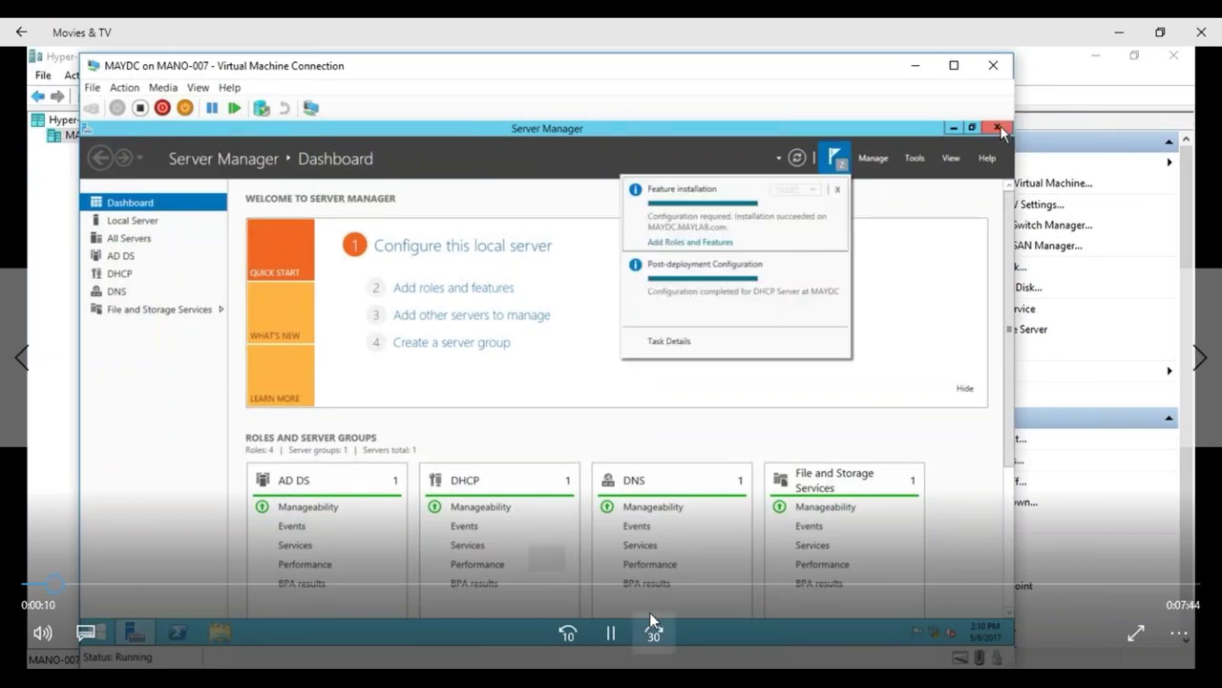
- Skip ahead in 30-second jumps through the follow-up recording, past the DHCP scope and the domain joins, to the MAYSCCM sign-in screen for MAYLAB
left_click(655, 634)
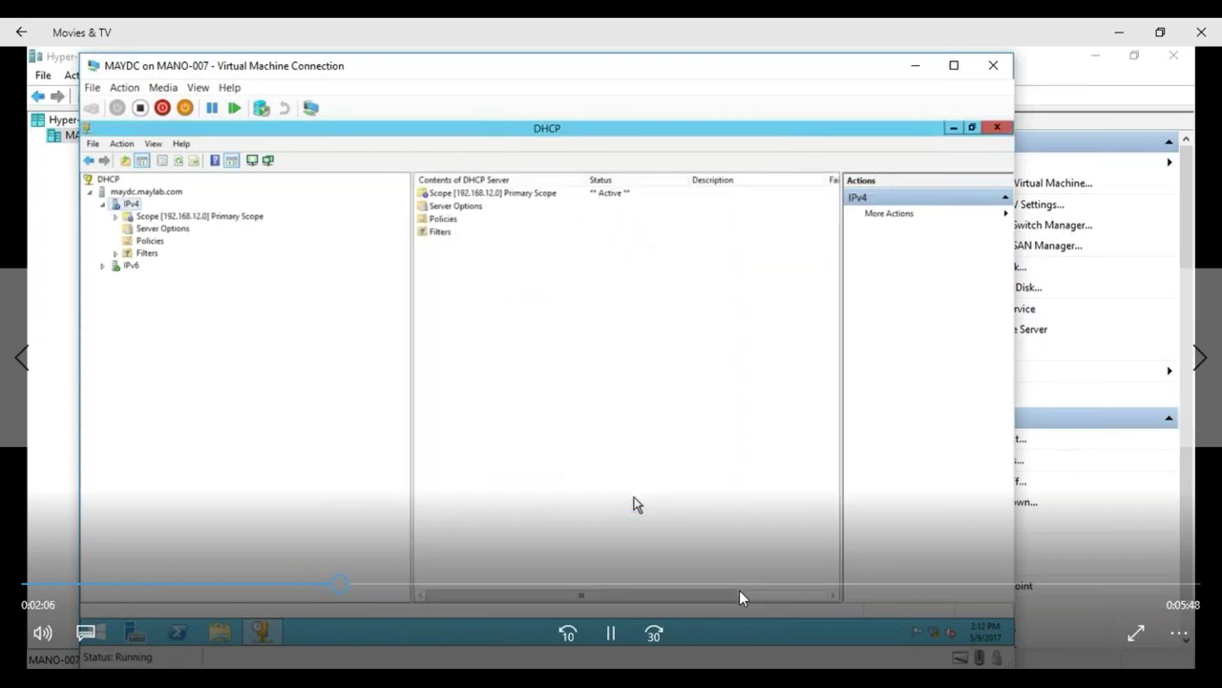
left_click(657, 633)
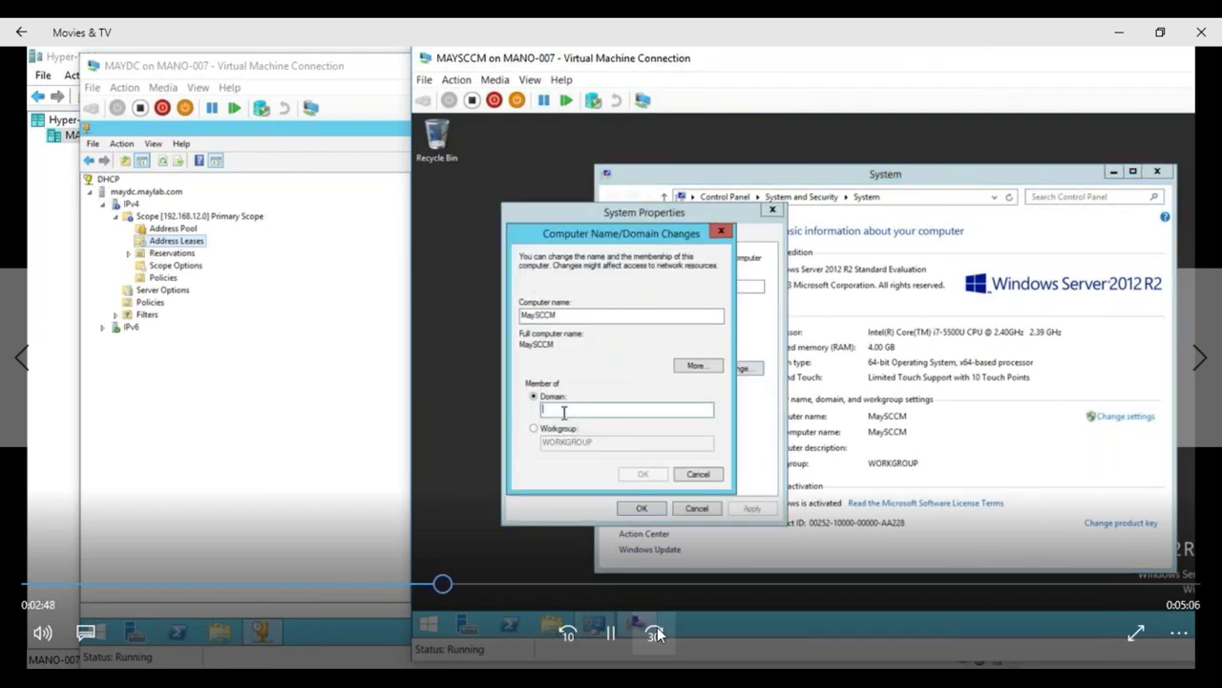
left_click(655, 632)
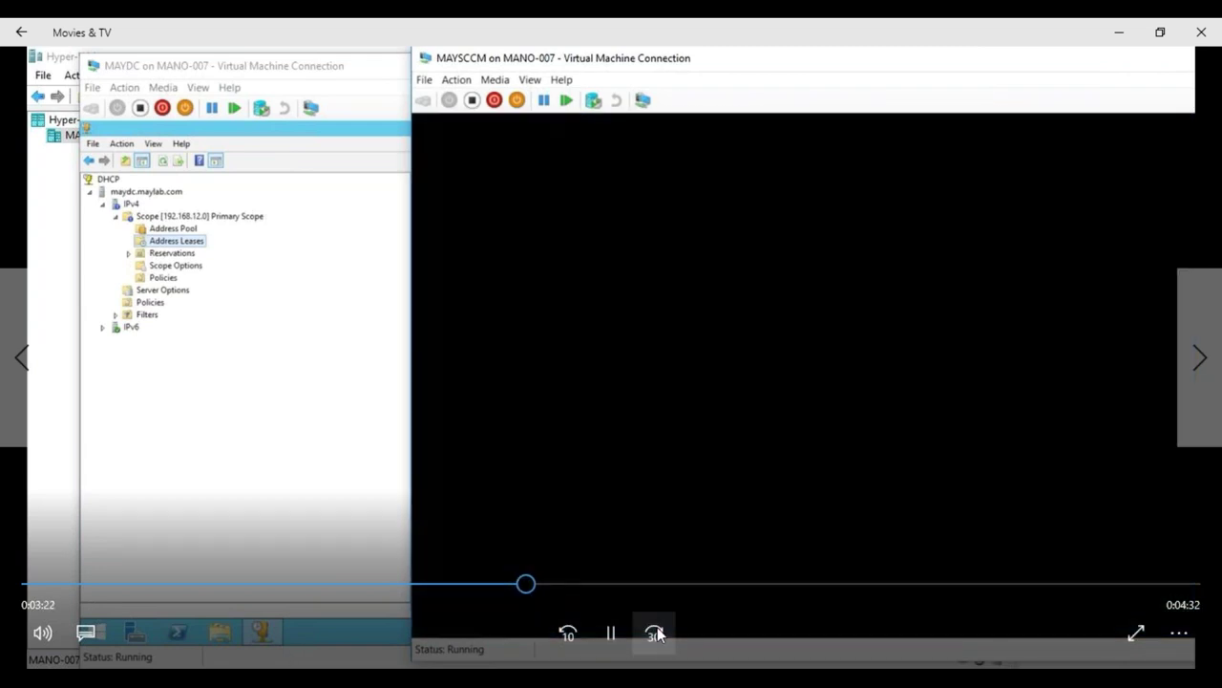
left_click(655, 633)
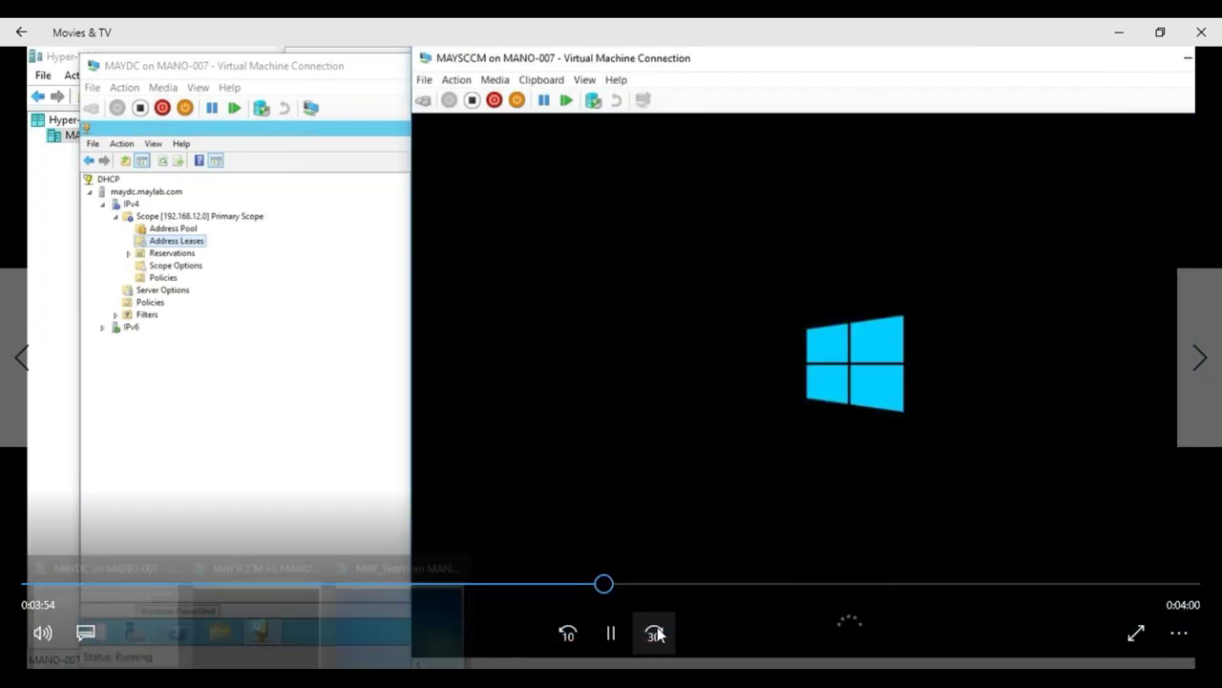
left_click(655, 632)
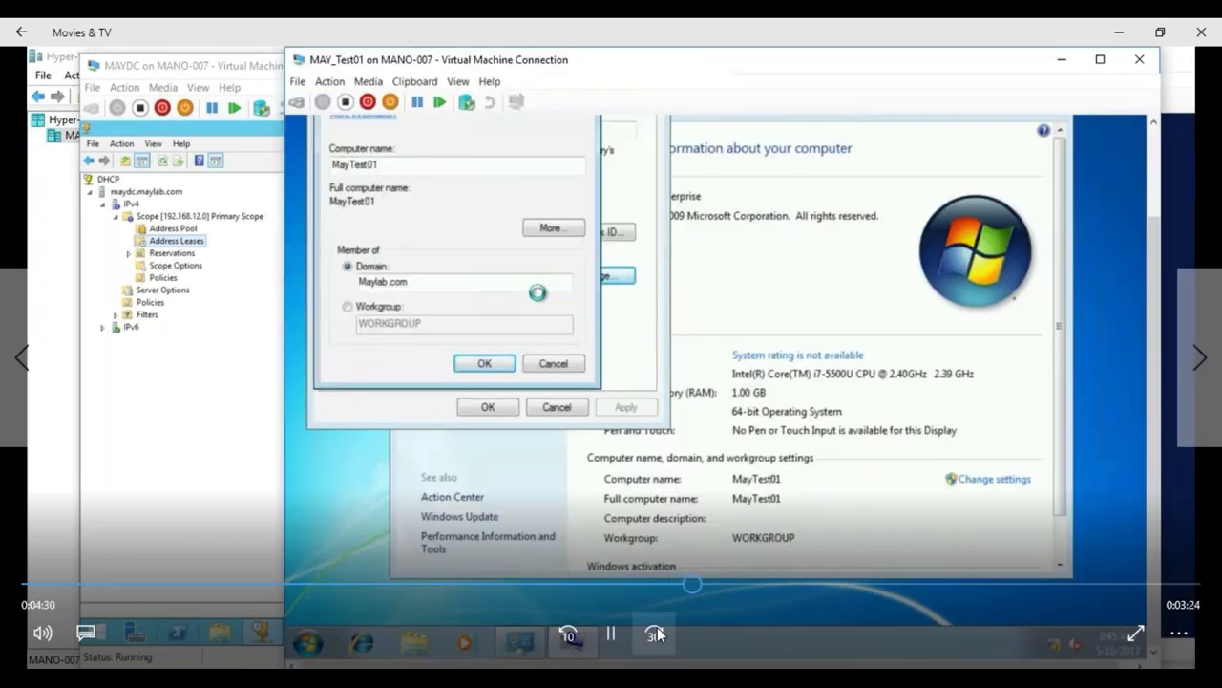
left_click(657, 628)
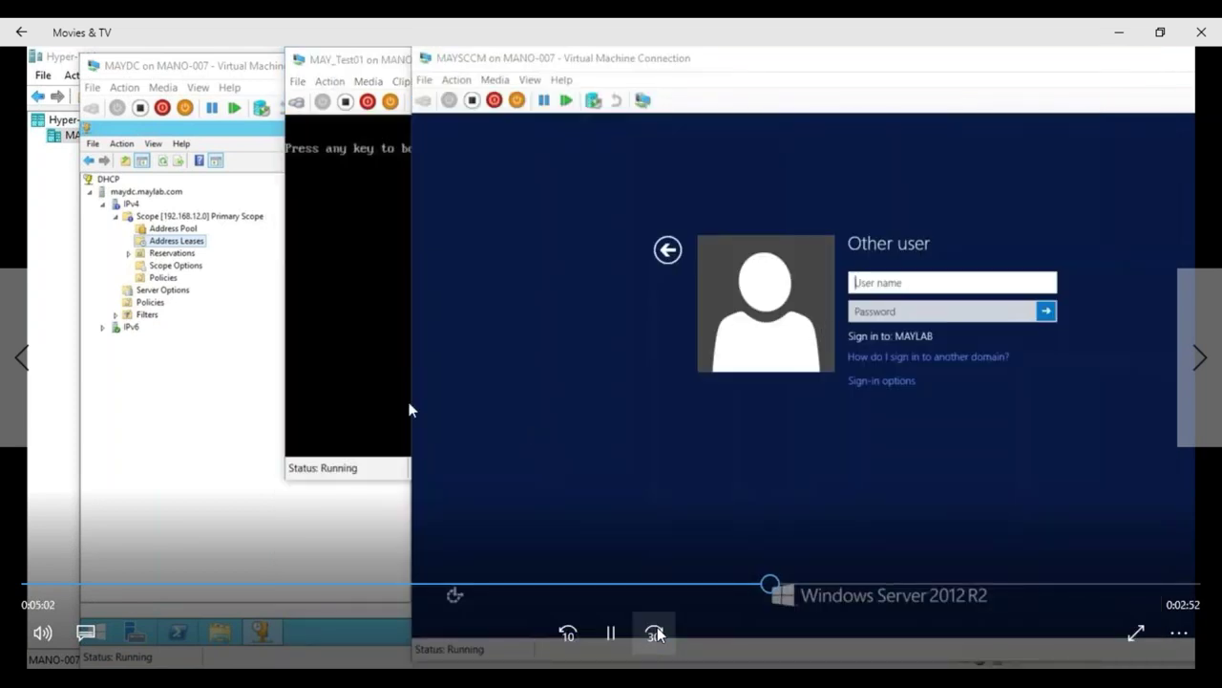
- Skip 30 seconds ahead to the DHCP address leases on MAYDC, pause the recording there and resume playback
left_click(657, 630)
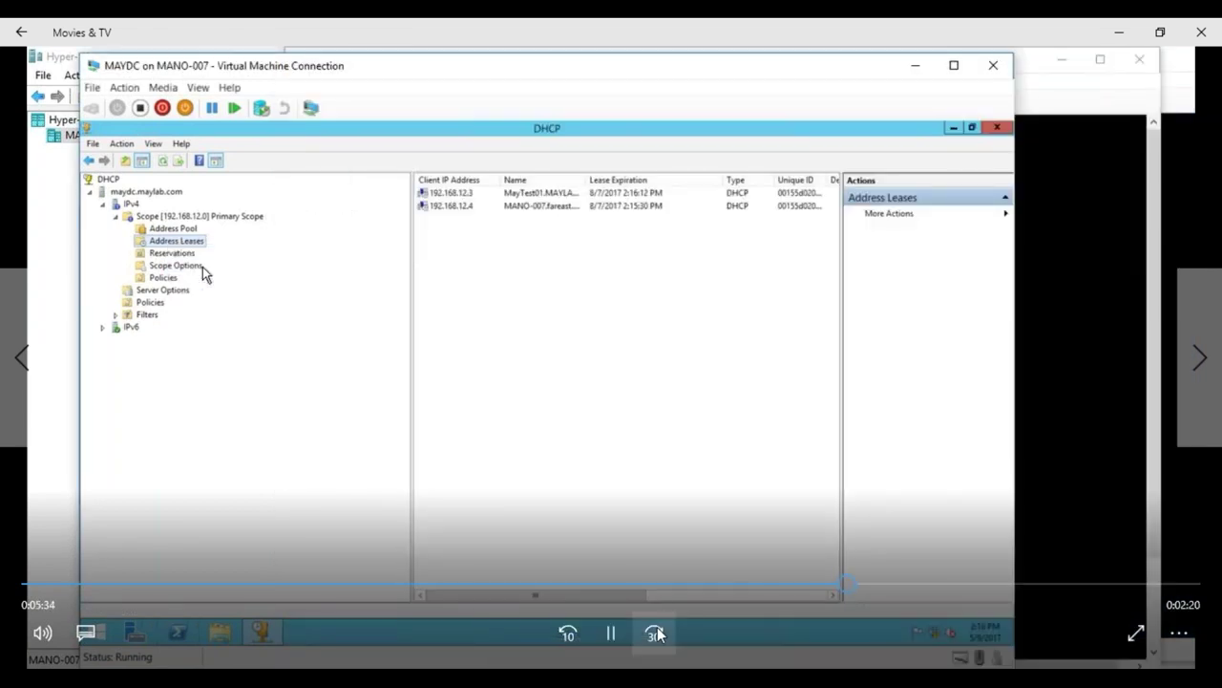
left_click(611, 633)
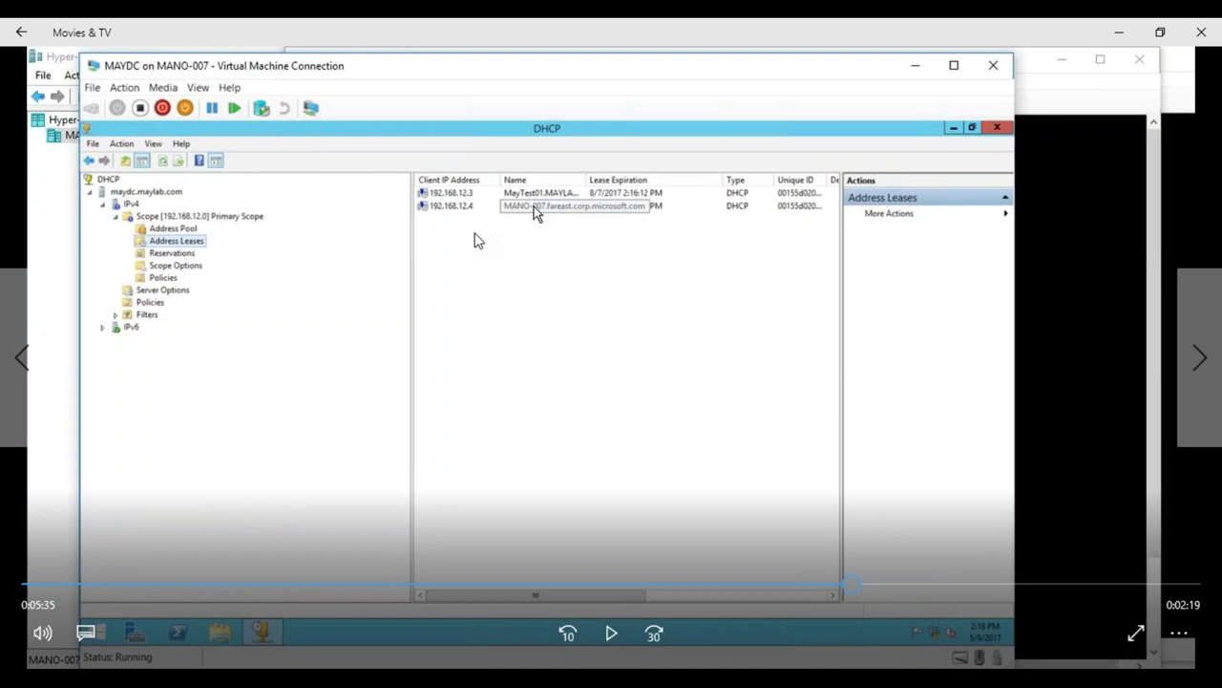
left_click(613, 635)
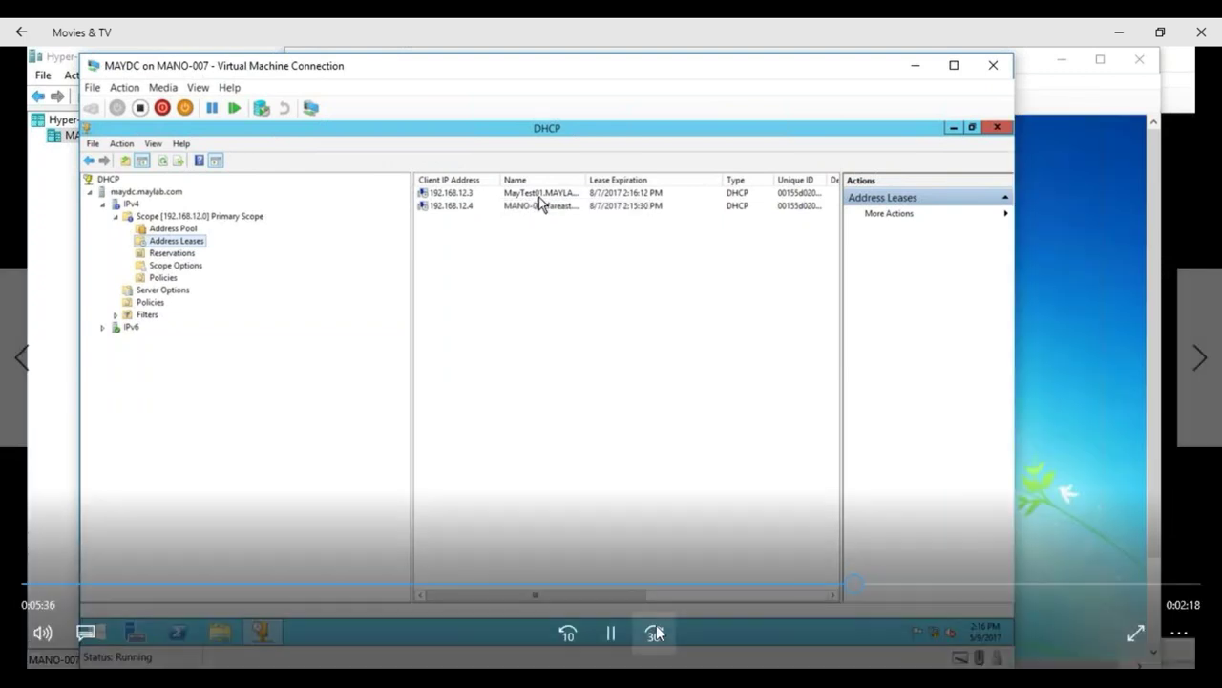
- Skip ahead in 30-second jumps to the end of the recording and close the video
left_click(656, 633)
left_click(654, 634)
left_click(654, 633)
left_click(654, 633)
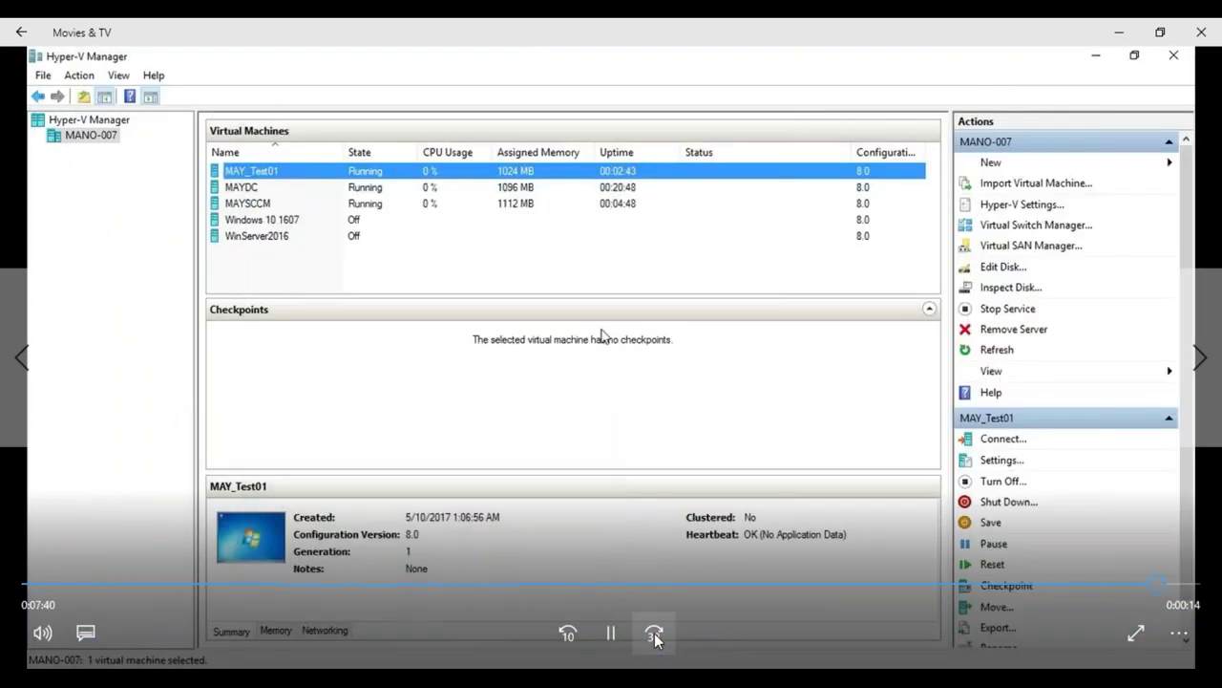
left_click(654, 633)
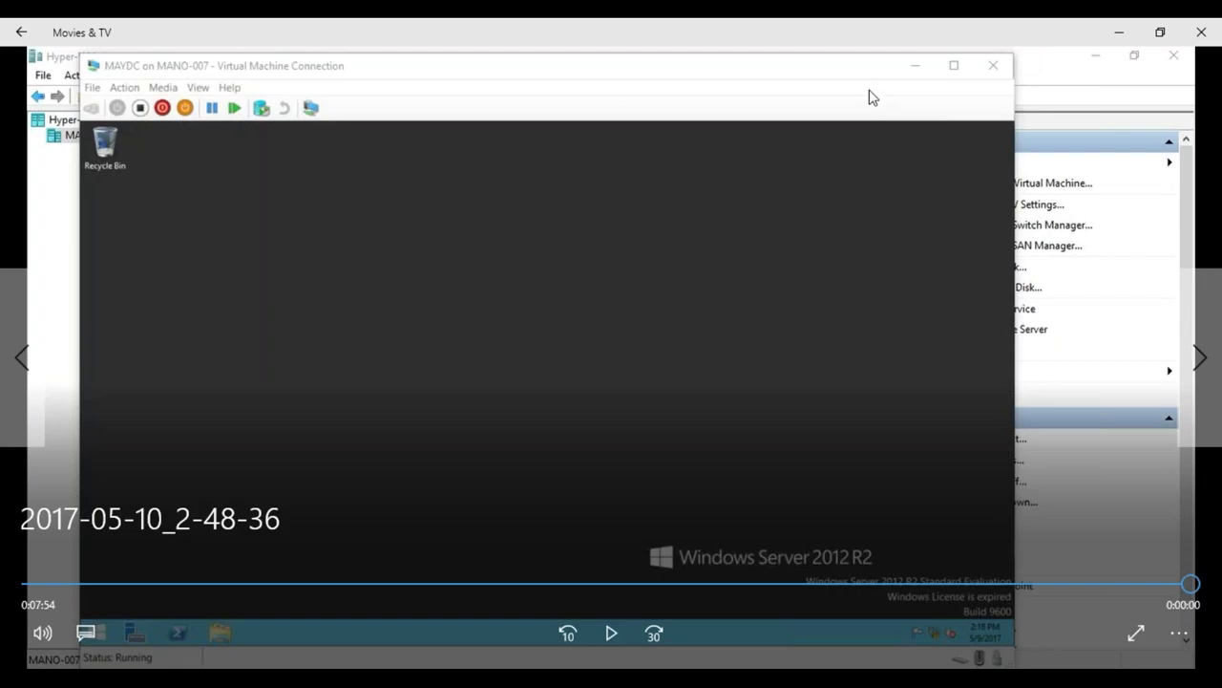
left_click(1214, 33)
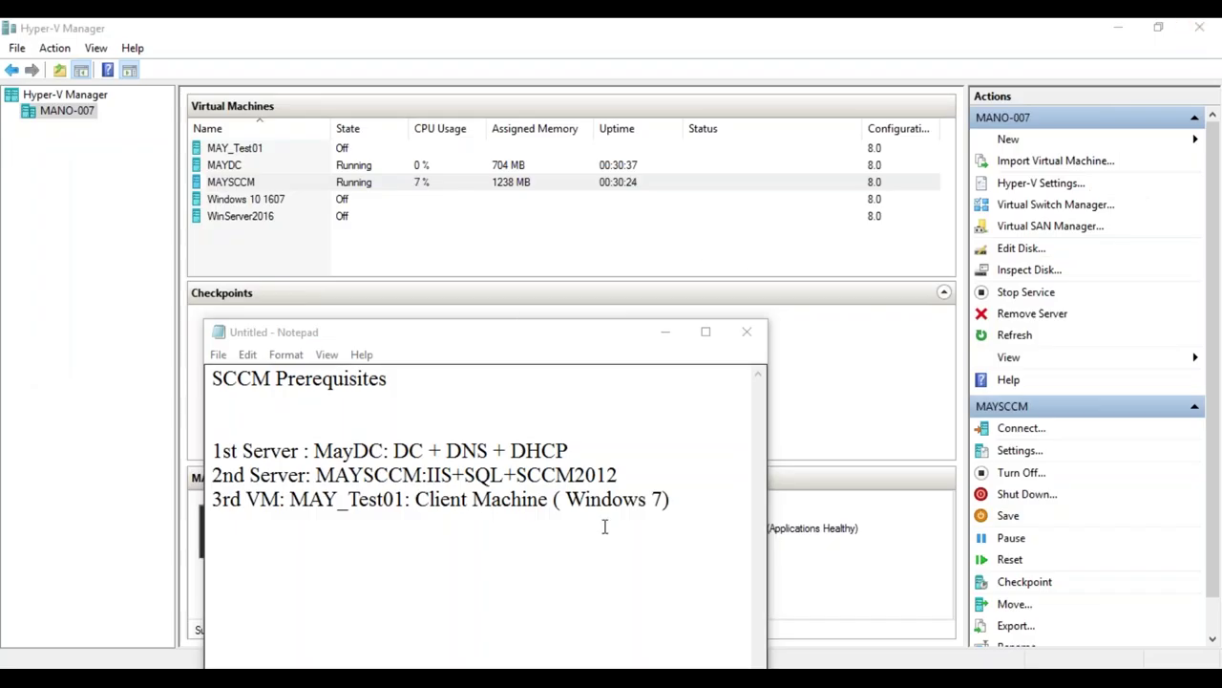
- Move the Notepad notes aside and add the line "Extend Schema" below the list of servers, after a blank line
left_click_drag(672, 501, 216, 449)
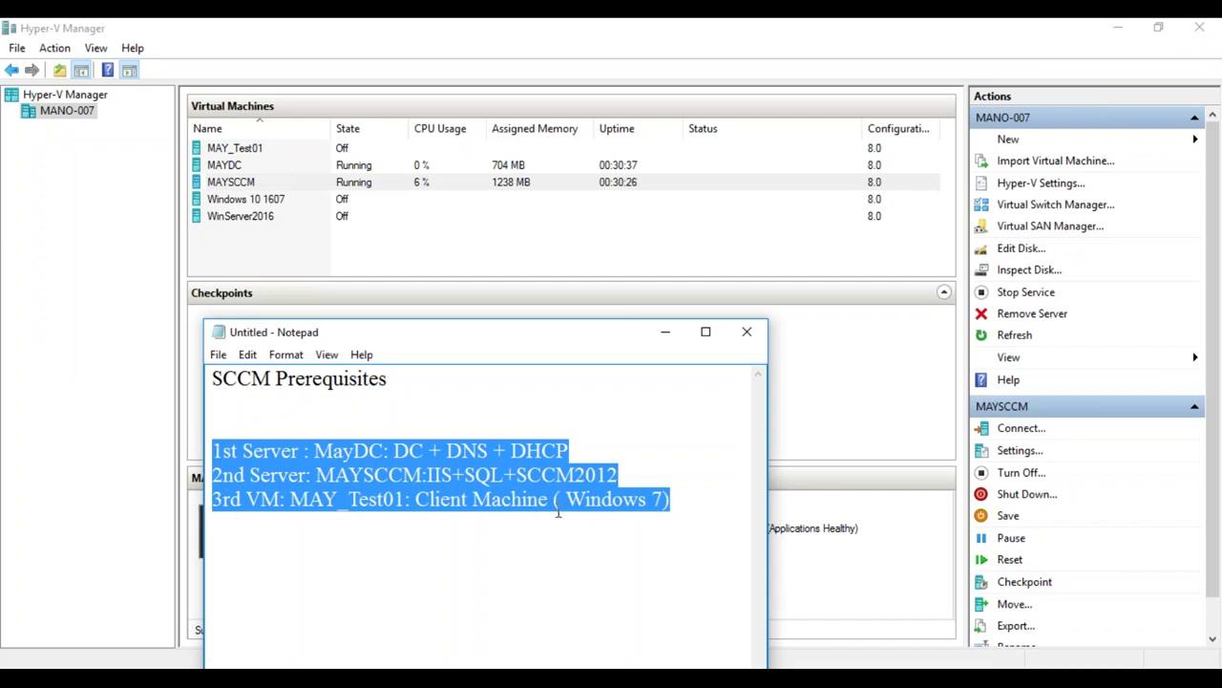
left_click(675, 498)
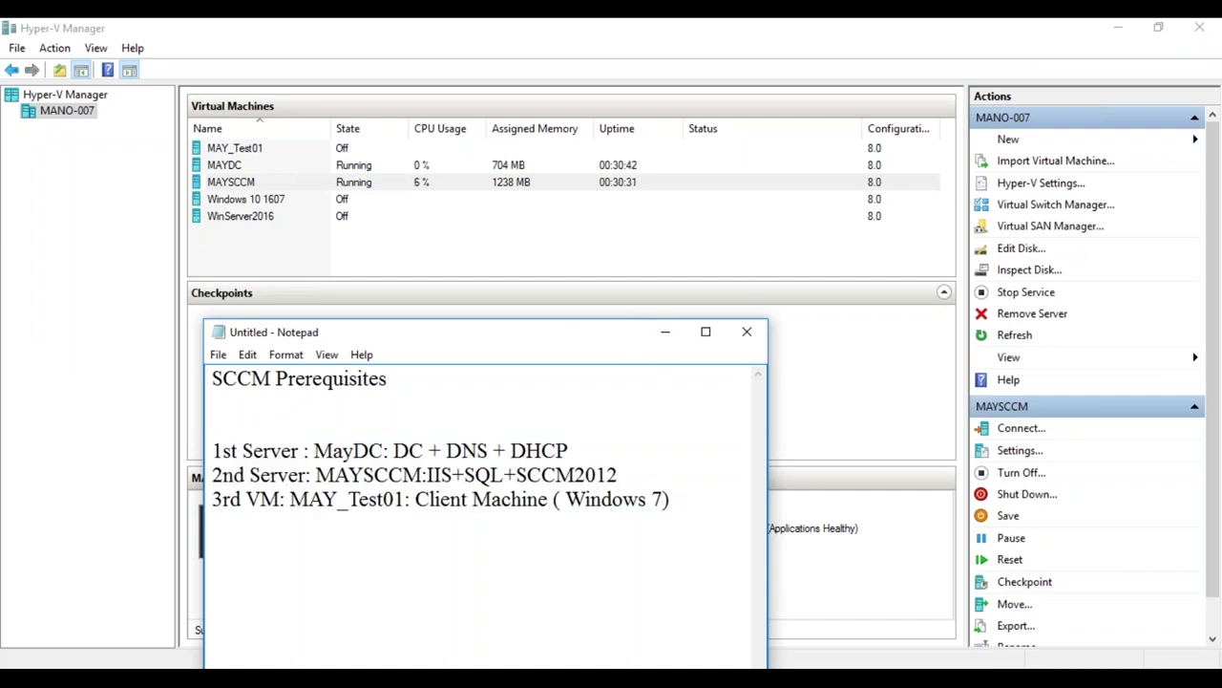
left_click_drag(555, 334, 831, 186)
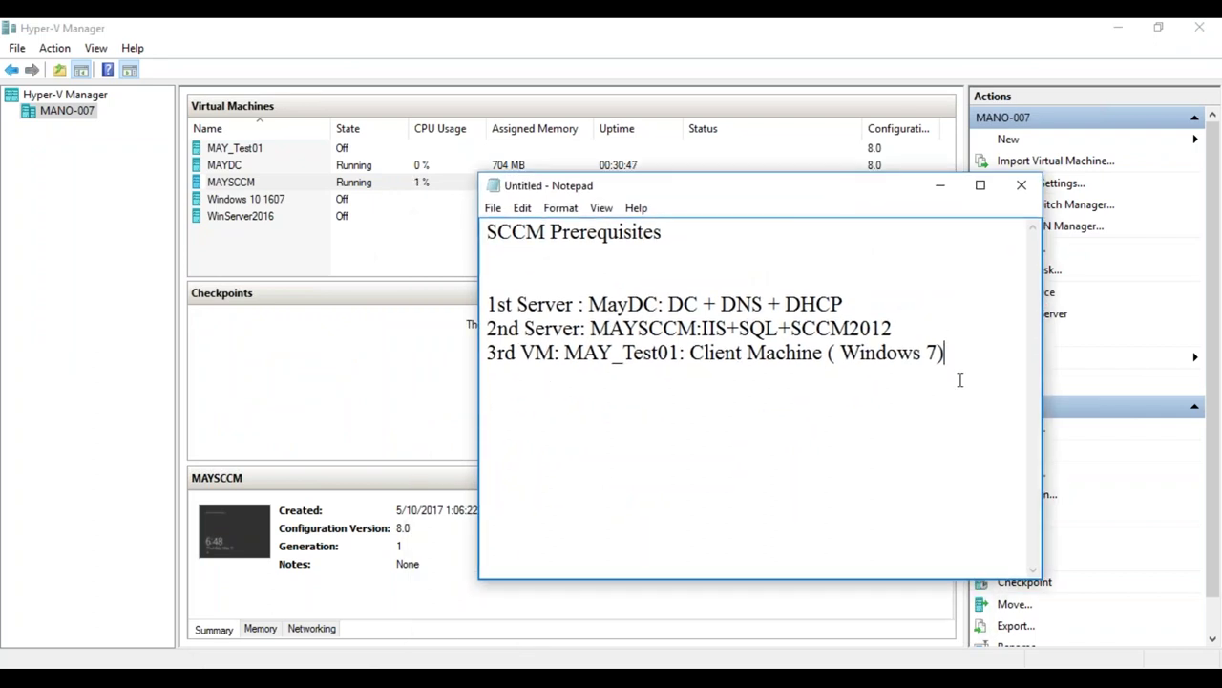
key("Return")
key("Return")
type("Extend Schema")
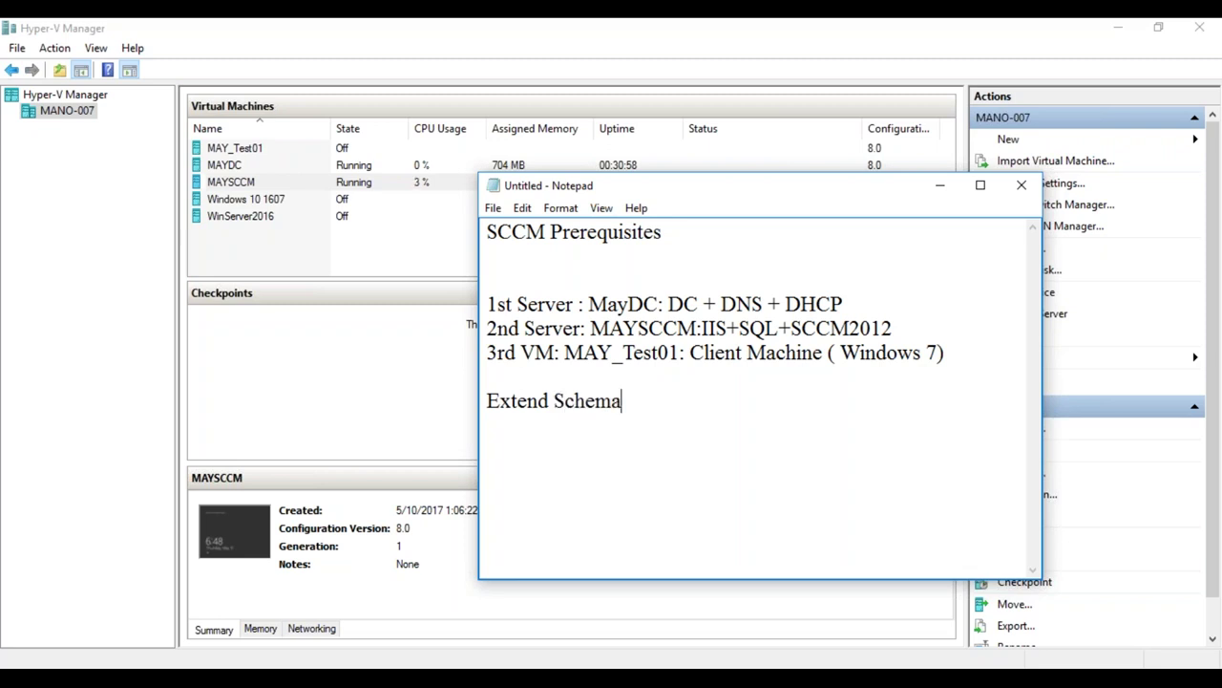
- Prefix the "Extend Schema" line in the notes with "DC:"
left_click(487, 401)
type("Domain Ci")
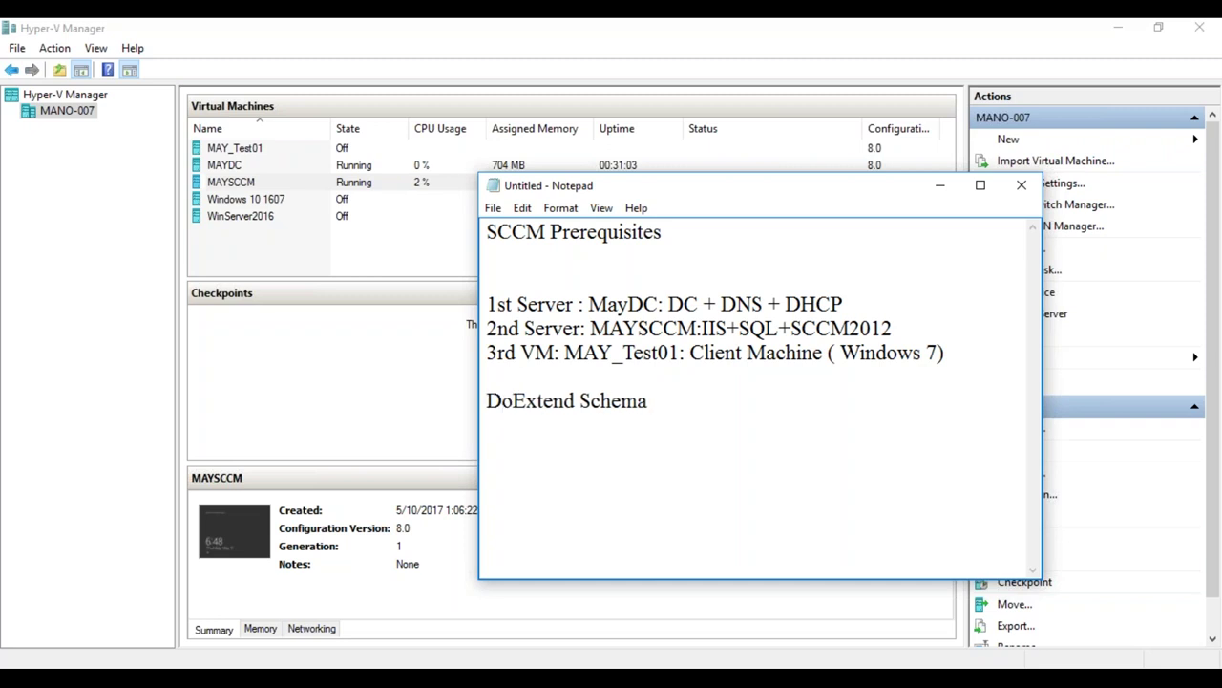
key("BackSpace")
key("BackSpace")
key("BackSpace")
key("BackSpace")
key("BackSpace")
key("BackSpace")
key("BackSpace")
key("BackSpace")
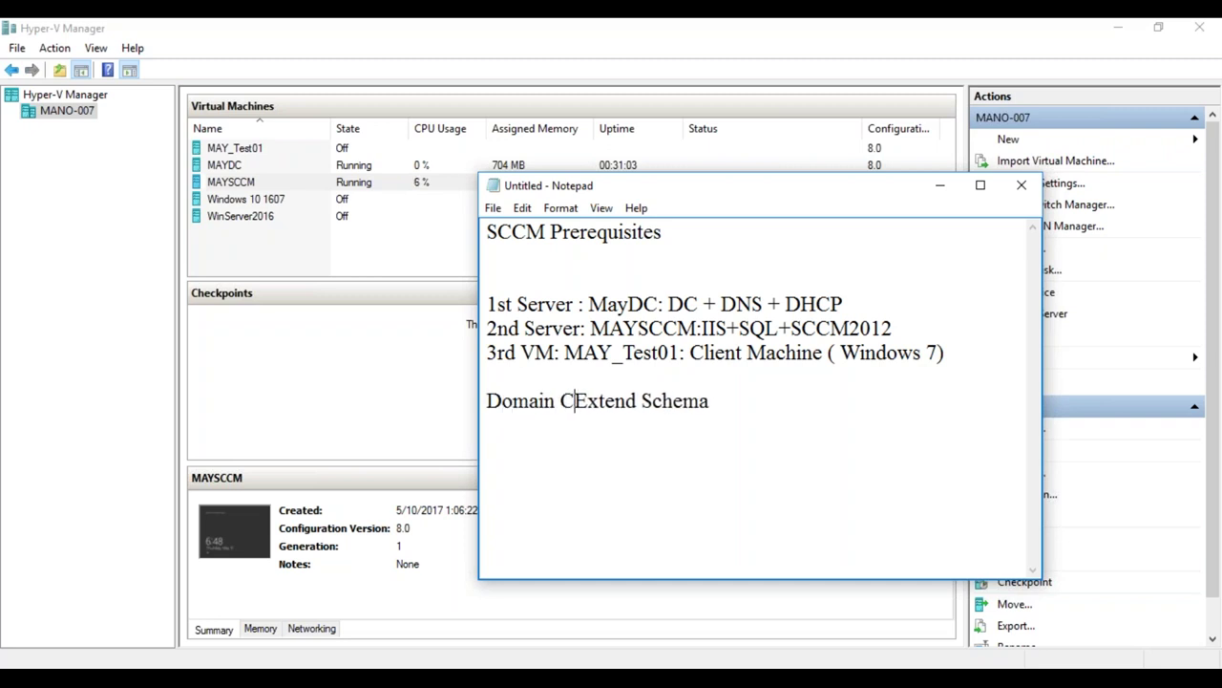
type("C:")
left_click(487, 399)
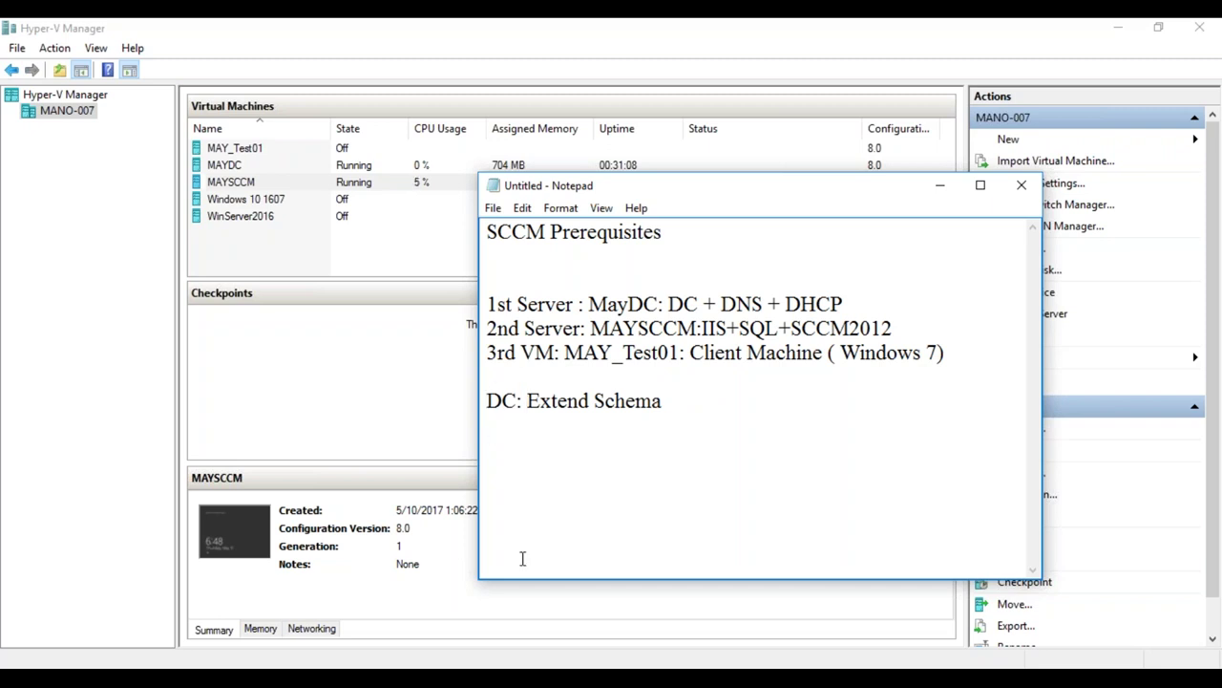
- Add the line "Integrate with AD." below "DC: Extend Schema" in the notes
left_click(668, 397)
key("Return")
type("A")
key("BackSpace")
type("Integrate with ")
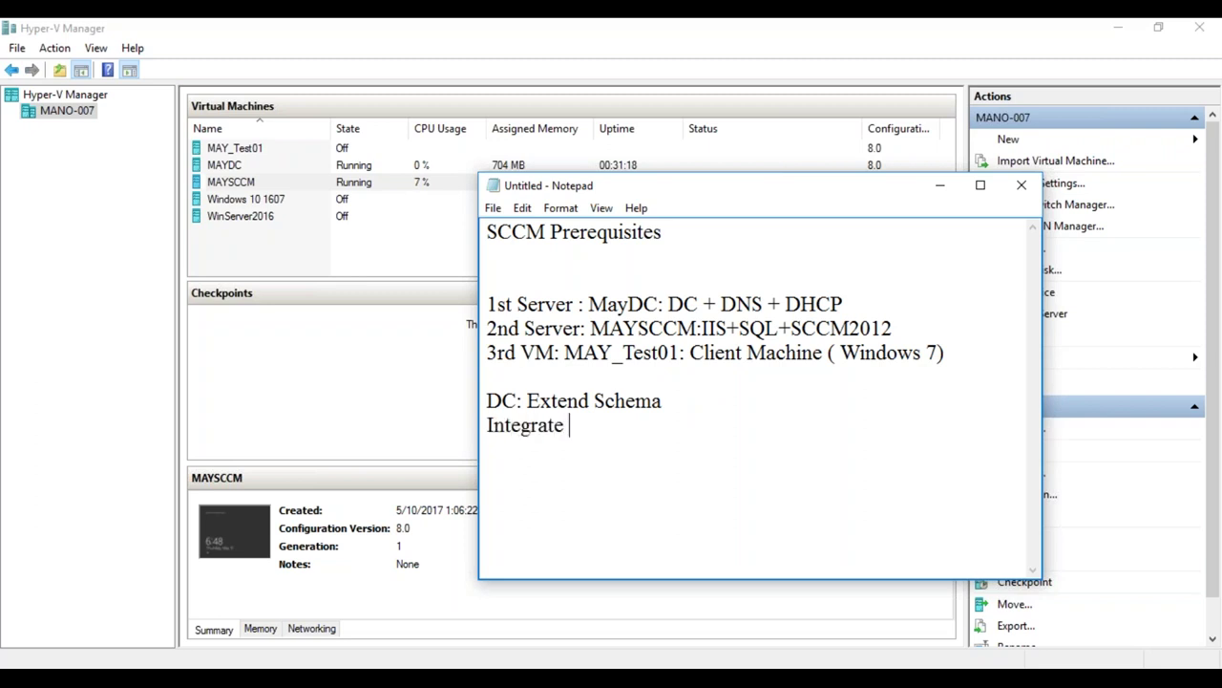
type("AD.")
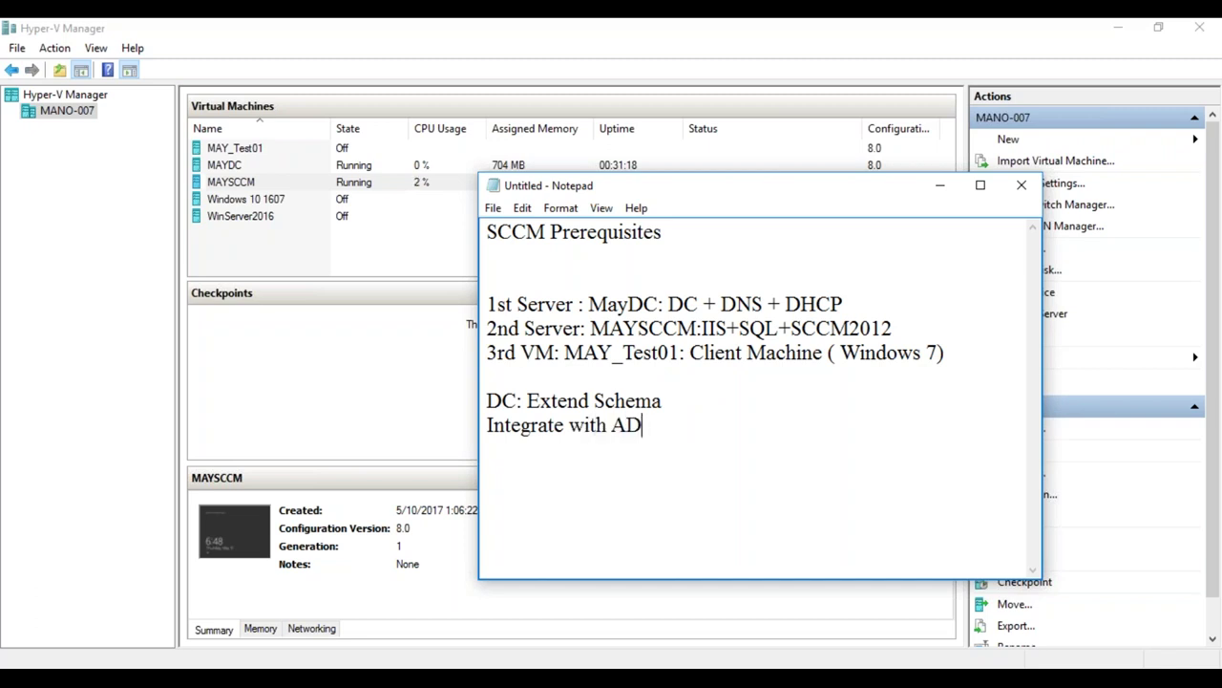
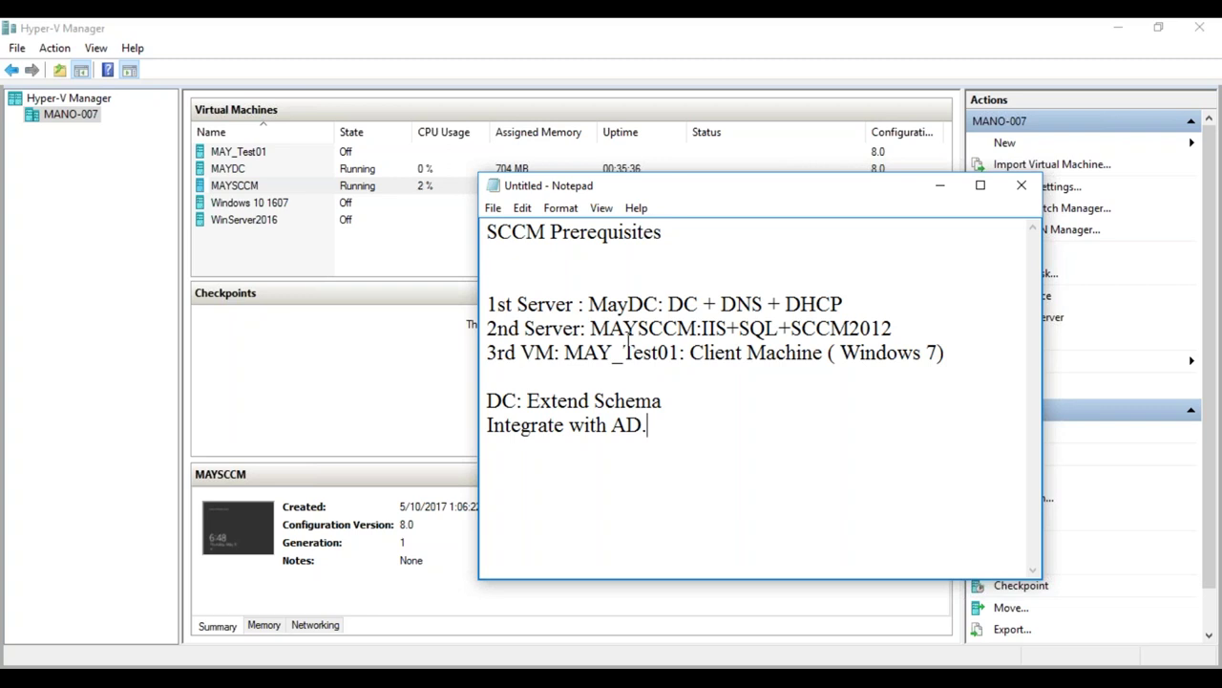
- Switch to Hyper-V Manager and connect to the MAYDC virtual machine with the offered display size
key("alt+Tab")
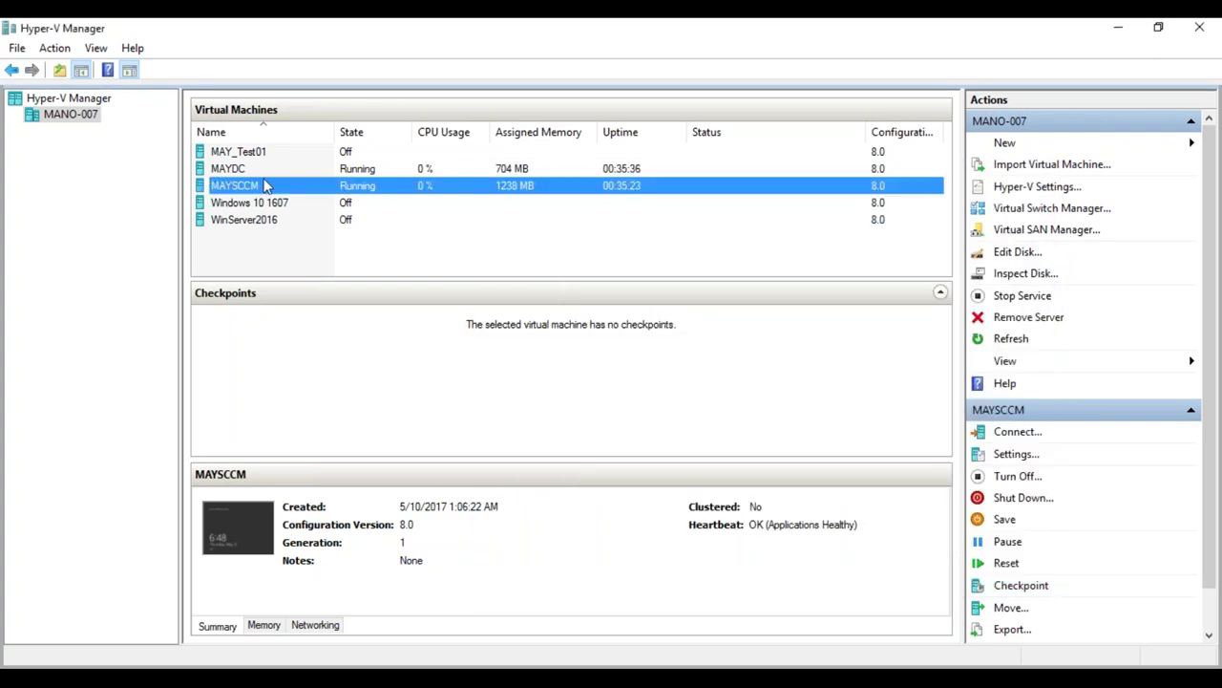
left_click(255, 170)
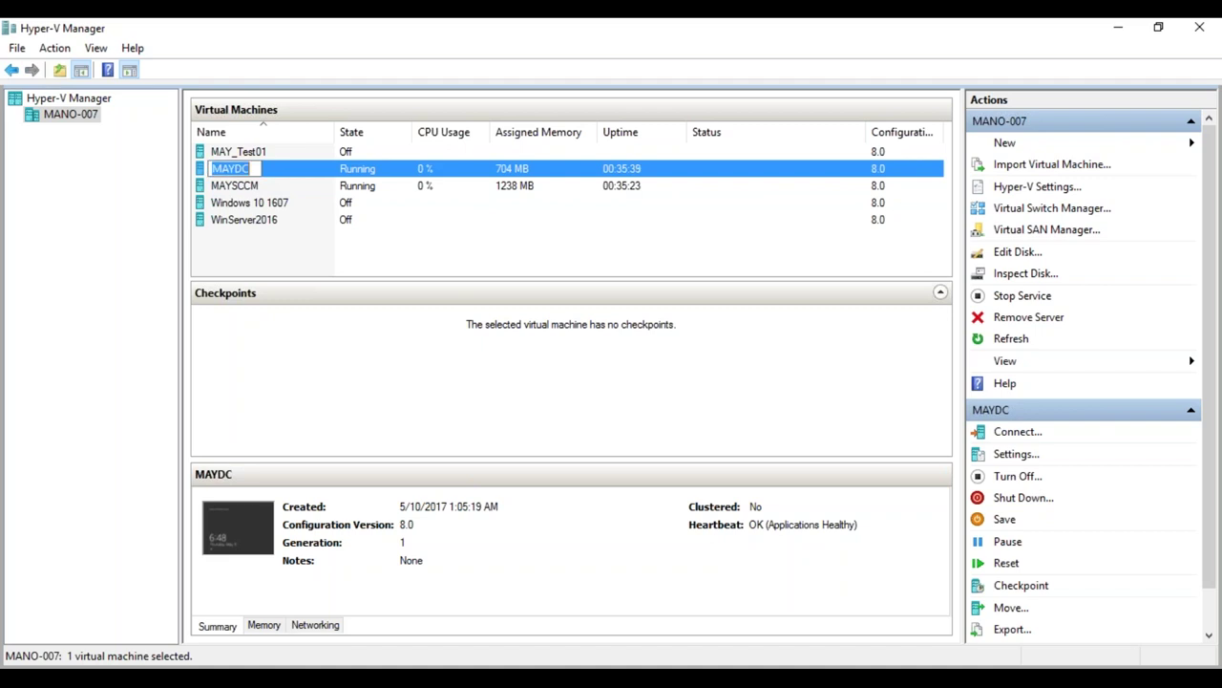
left_click(256, 185)
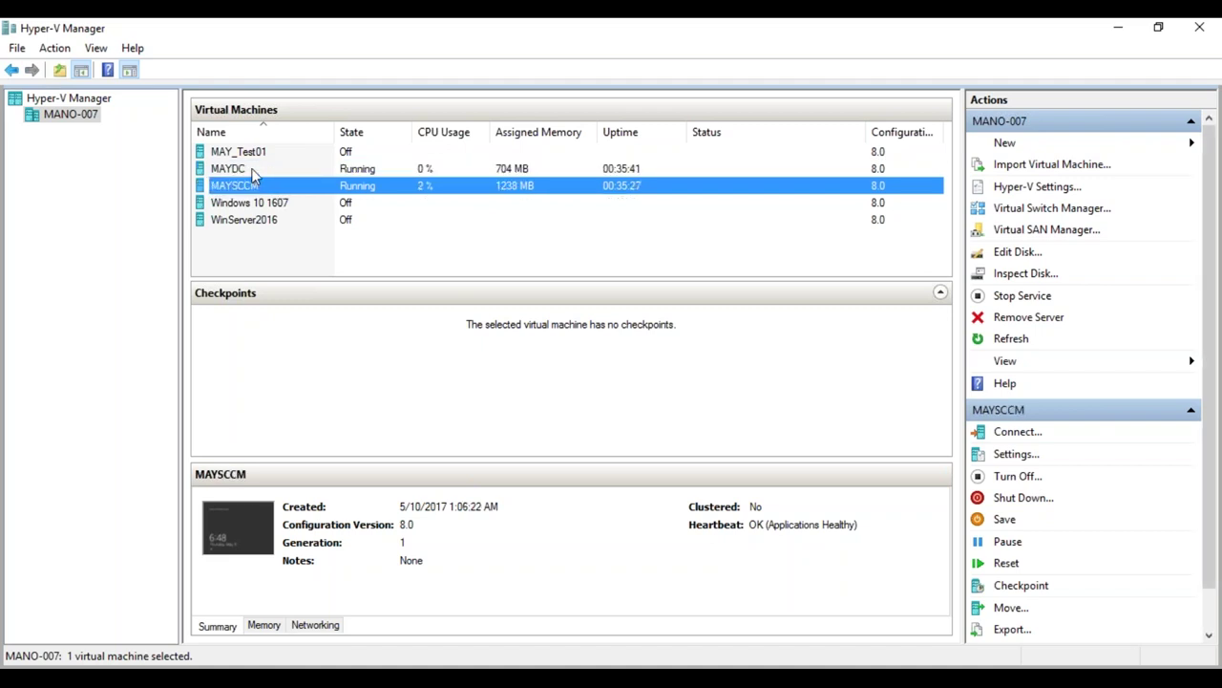
left_click(255, 170)
double_click(255, 170)
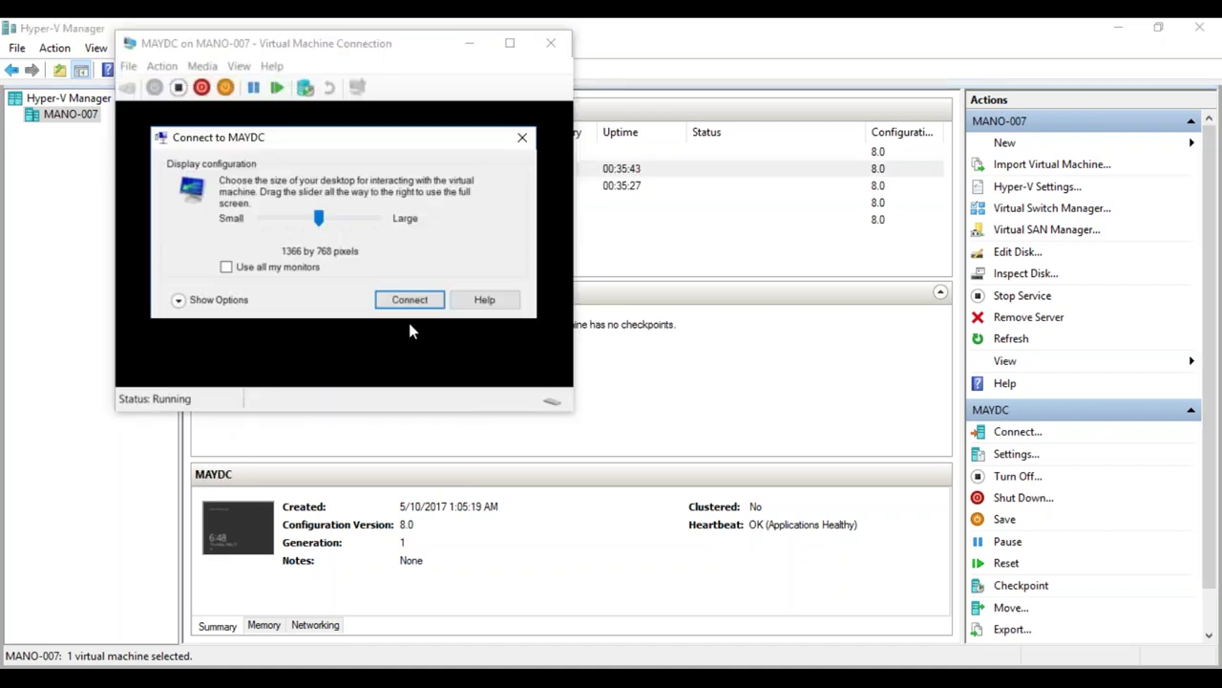
left_click(409, 299)
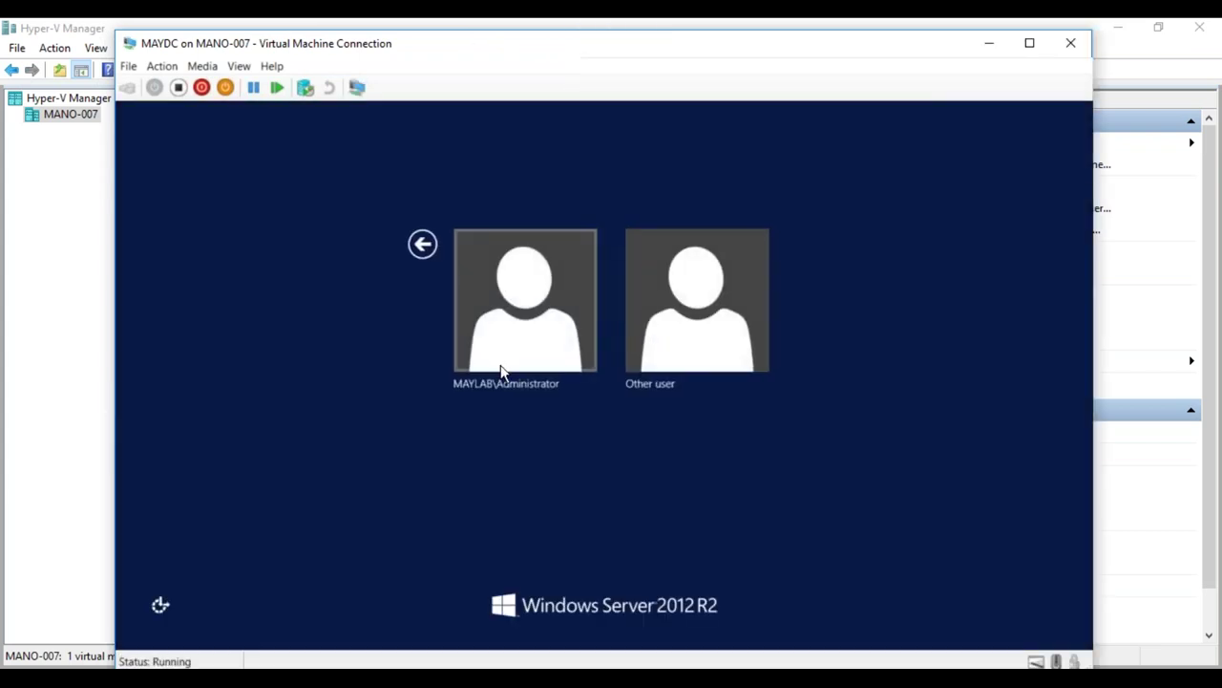
- Sign in to MAYDC as MAYLAB\Administrator by entering the account password
left_click(501, 370)
type("••••••••")
key("Return")
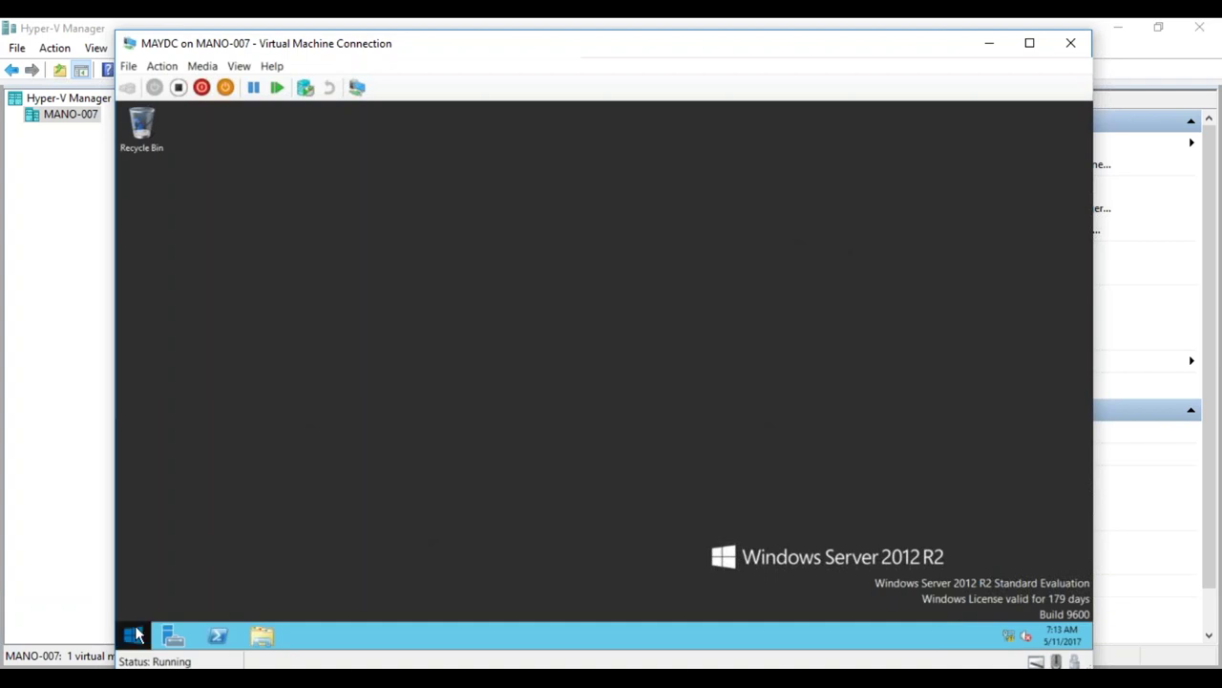
- Run dsa.msc on MAYDC and display the Computers container of the MAYLAB.com domain
key("super+r")
type("dsa.msc")
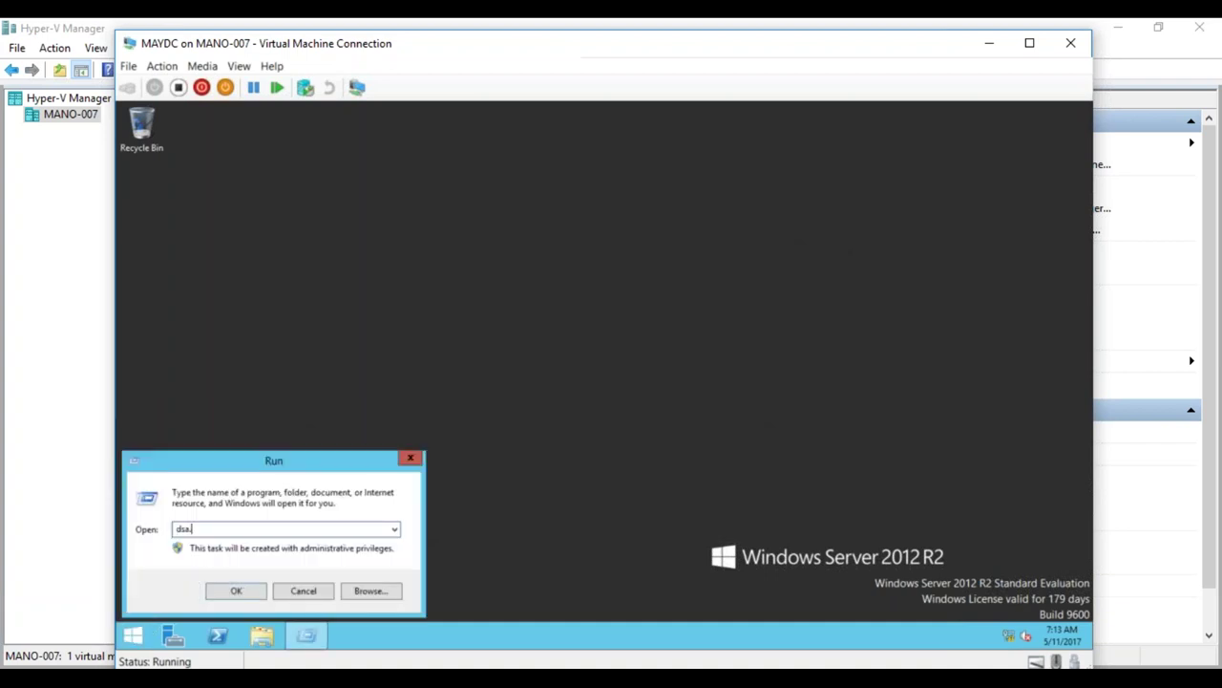
key("Return")
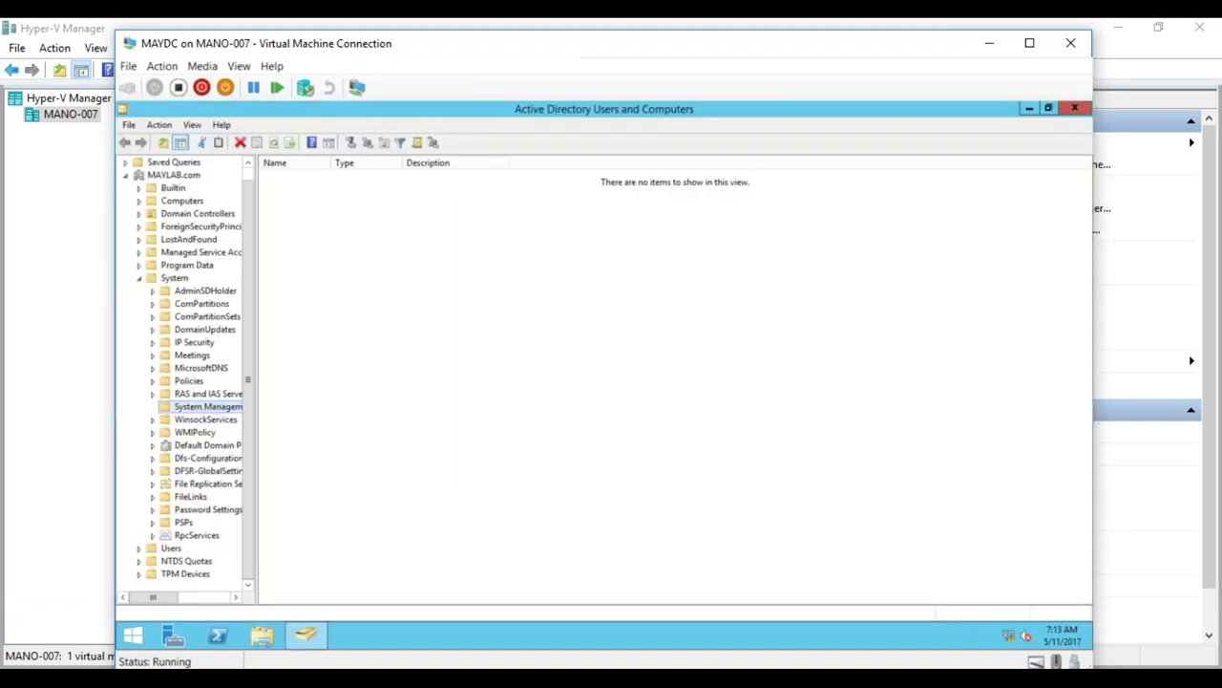
left_click(172, 175)
left_click(177, 203)
- Open the properties of the MAYTEST01 computer account and show its attribute list
left_click(304, 191)
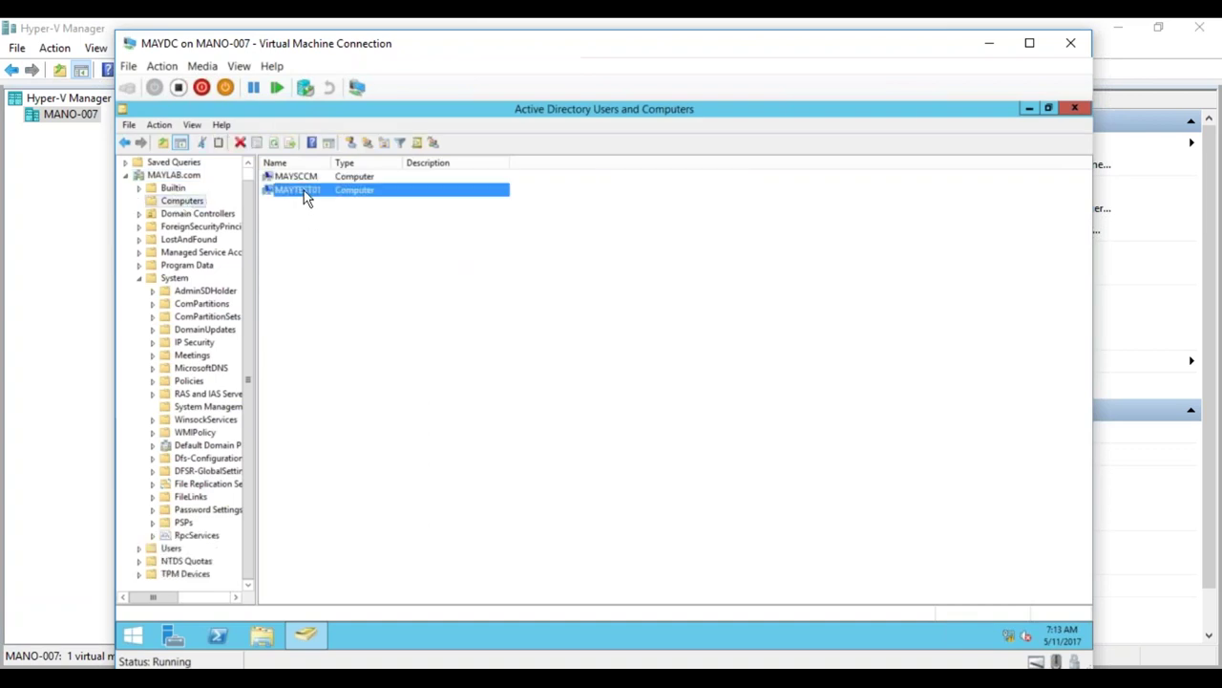
right_click(304, 191)
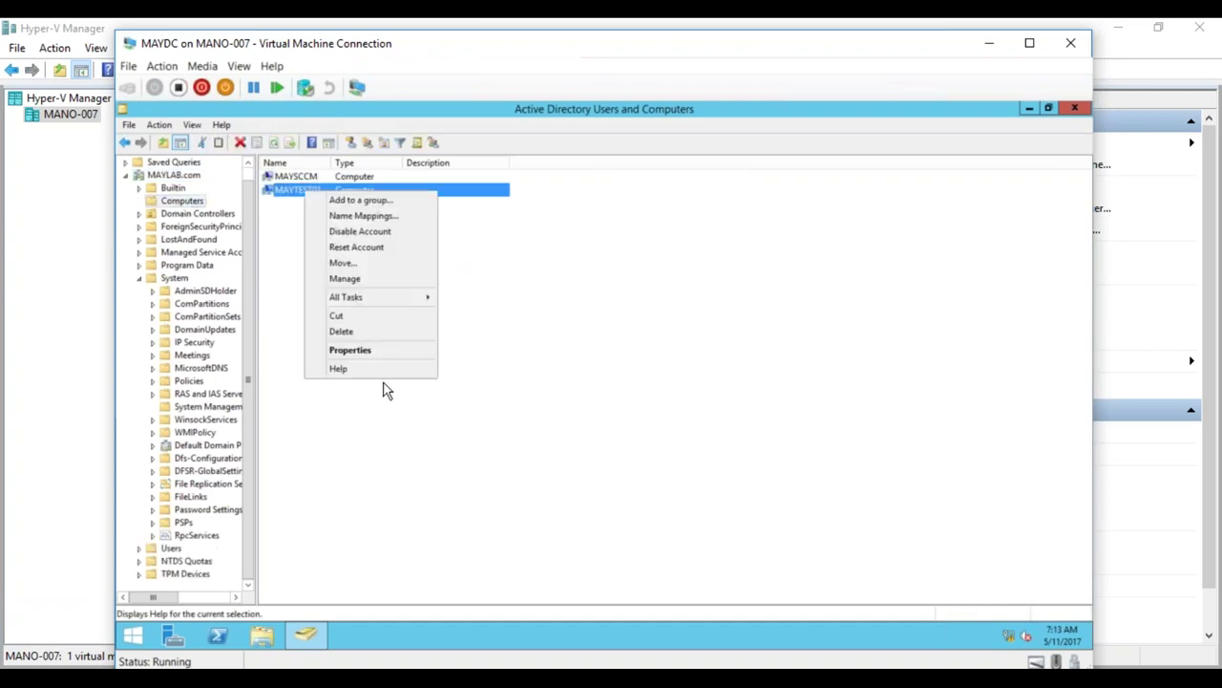
left_click(360, 352)
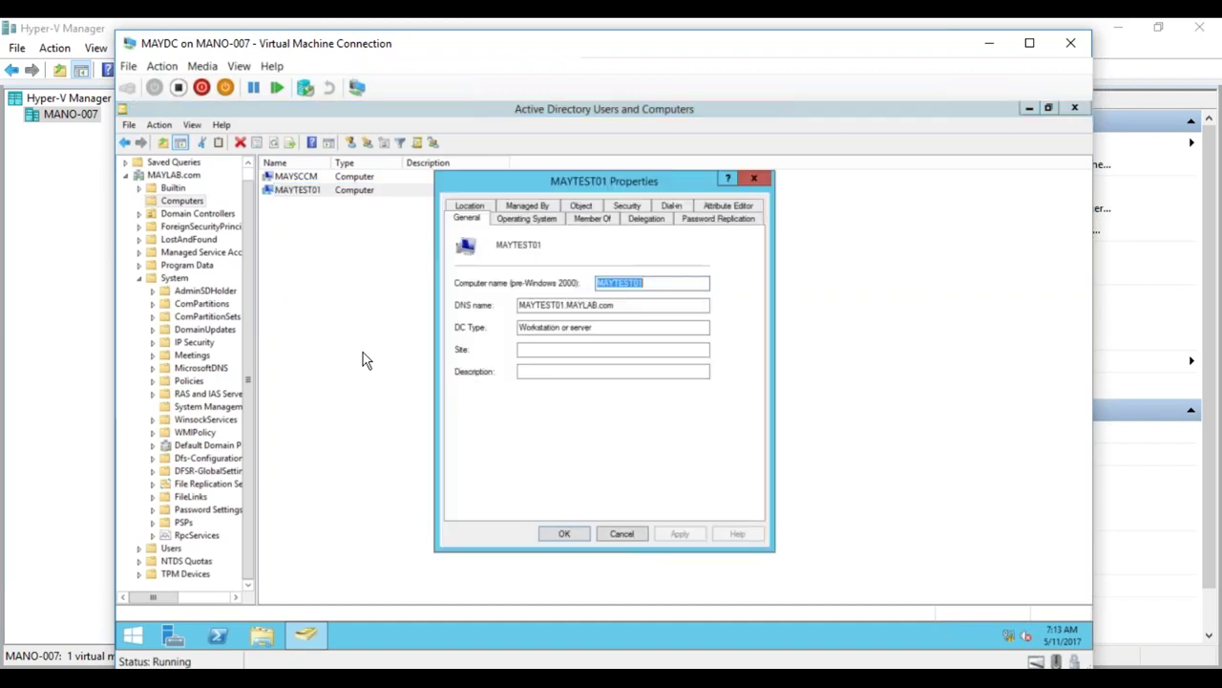
left_click(712, 205)
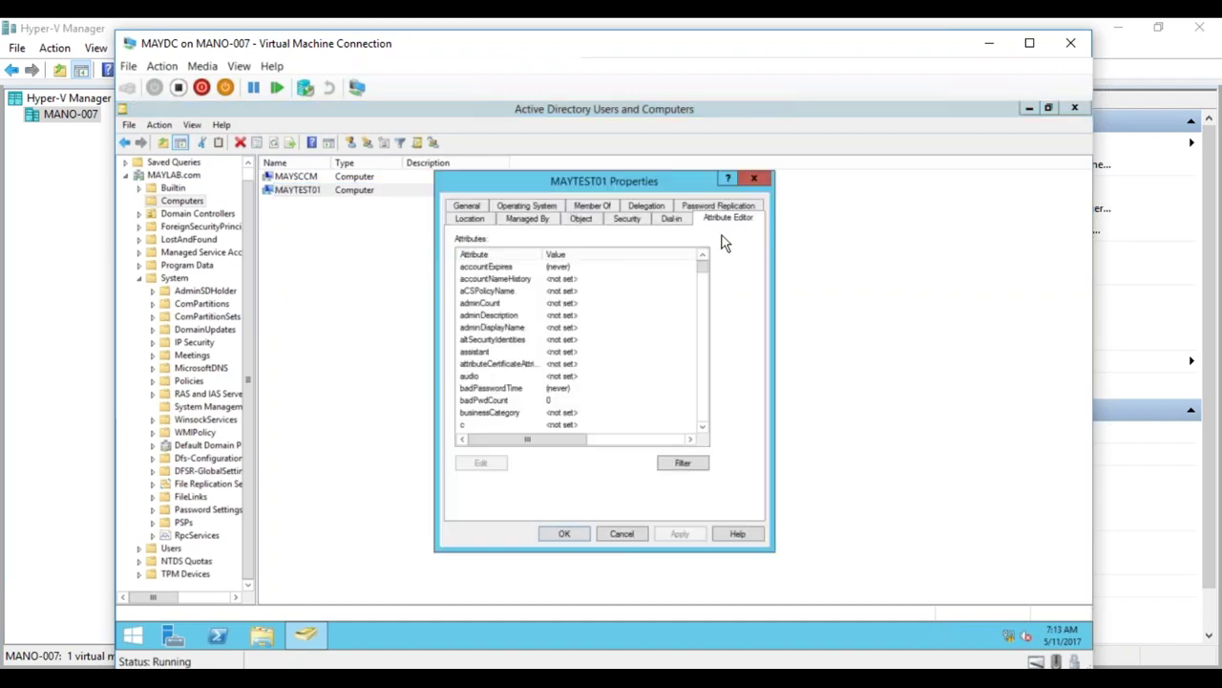
- Examine MAYTEST01's Active Directory attributes, from aCSPolicyName through badPwdCount and businessCategory to the entries further down
left_click(475, 291)
left_click(483, 352)
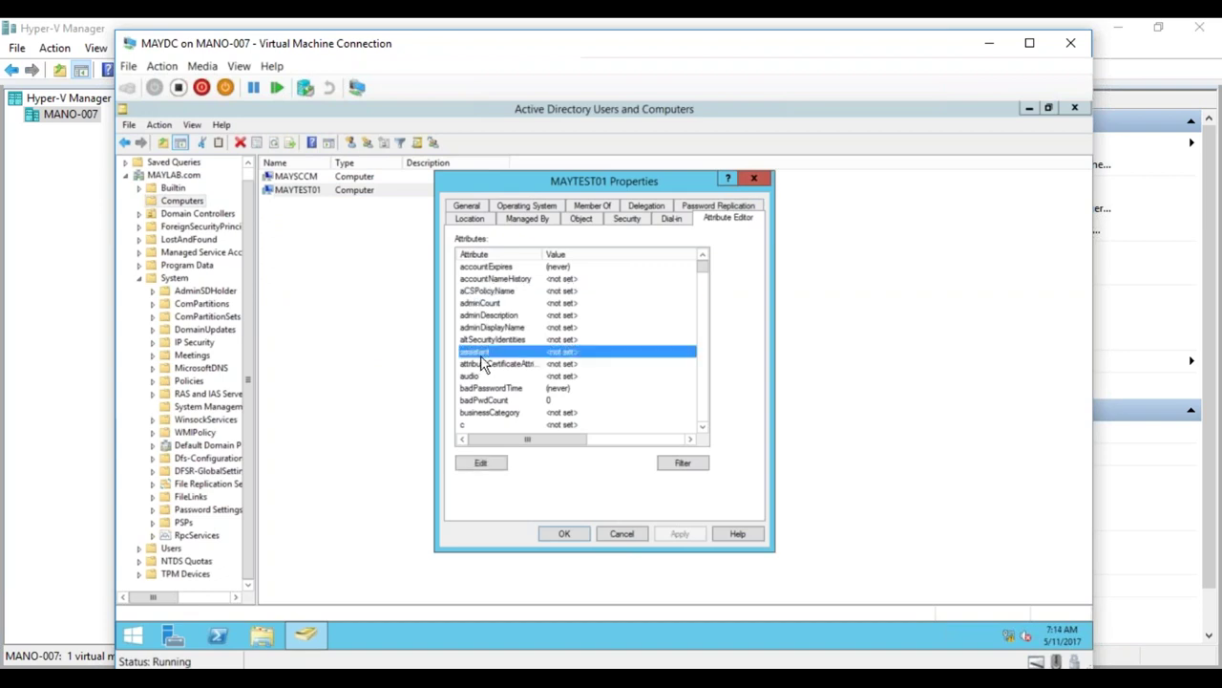
left_click(486, 387)
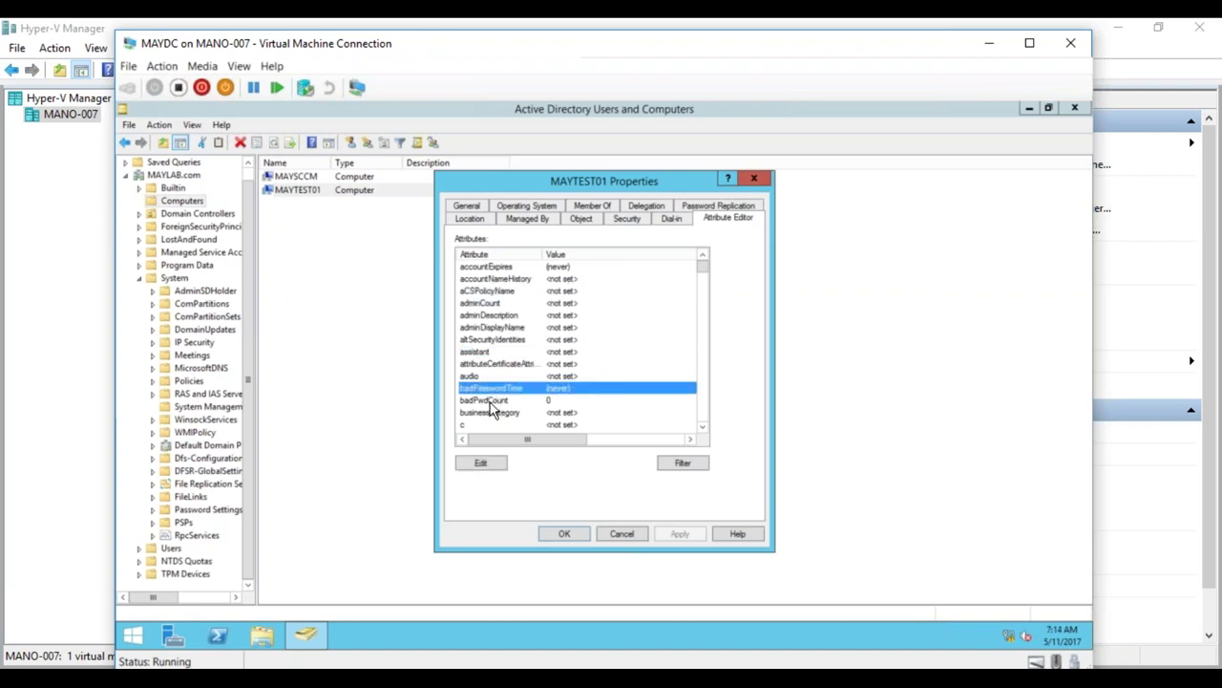
left_click(491, 303)
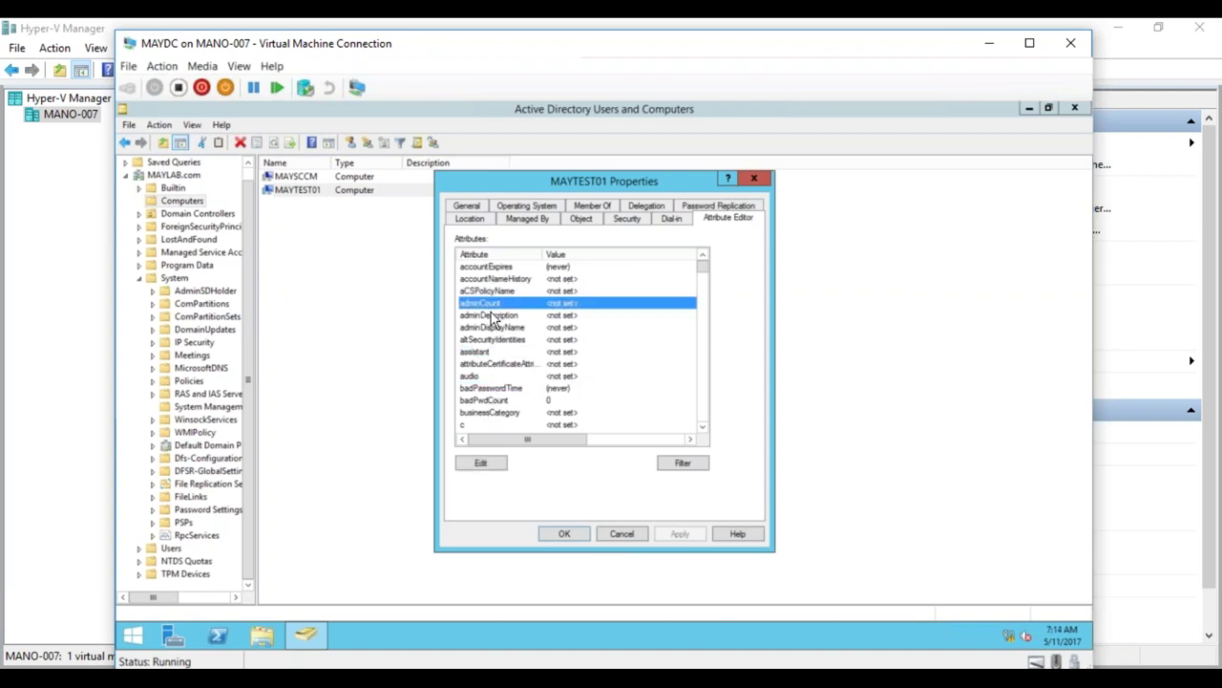
left_click(494, 316)
left_click(472, 376)
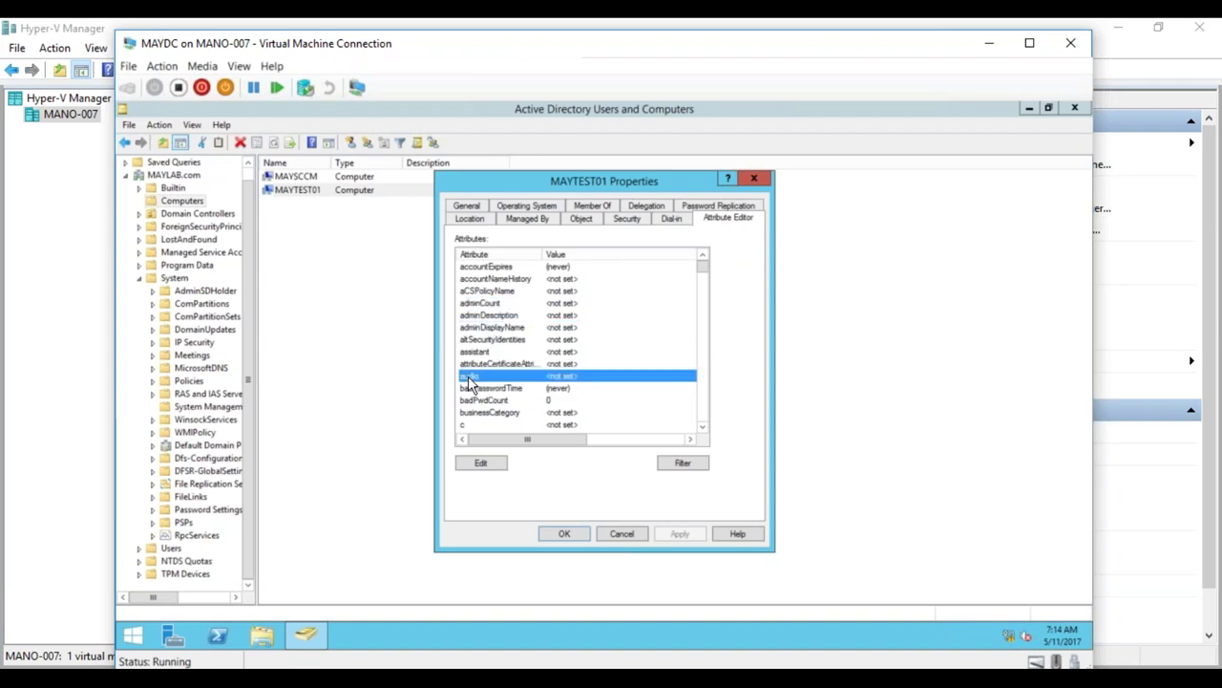
left_click(474, 391)
left_click(479, 401)
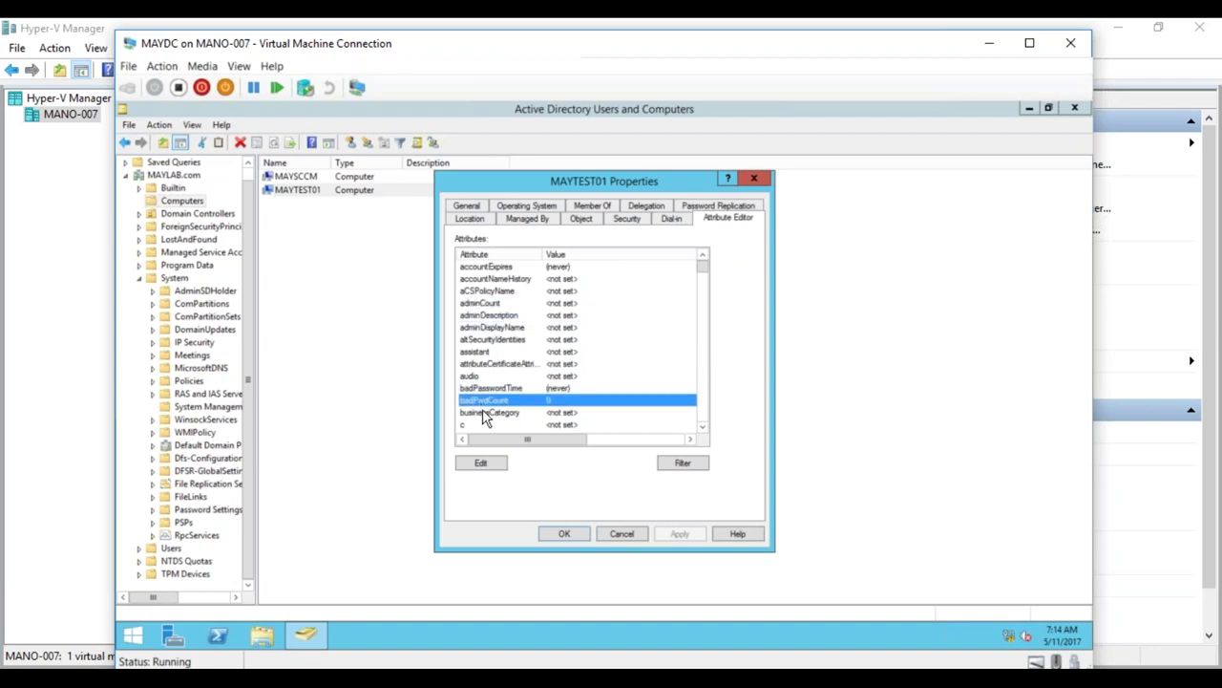
left_click(482, 412)
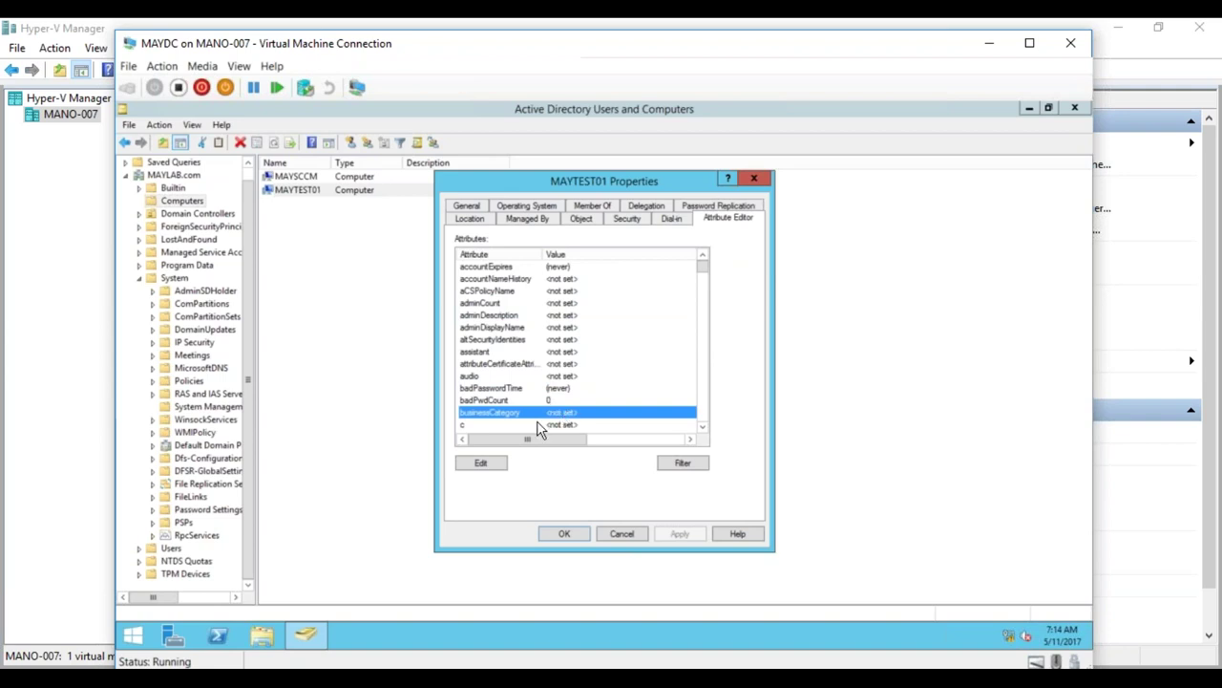
left_click(702, 427)
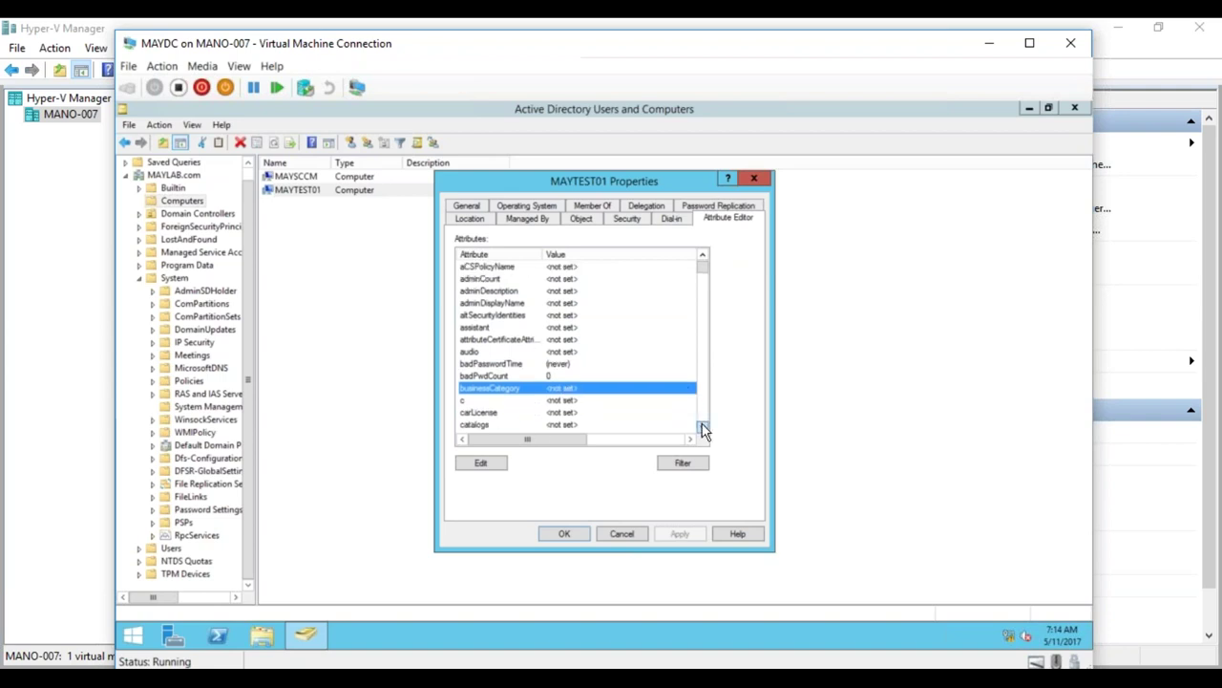
- Examine MAYTEST01's remaining Active Directory attributes, from dNSHostName through lastLogon down to the end of the list, and close its properties
left_click(702, 405)
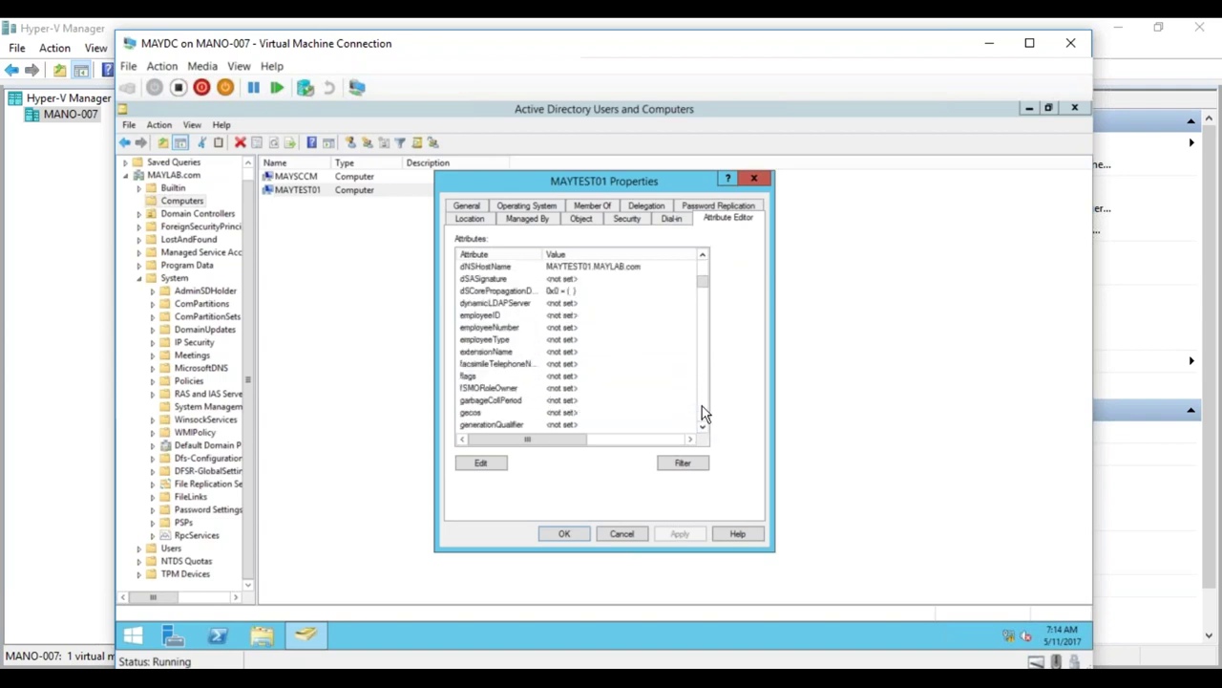
left_click(702, 406)
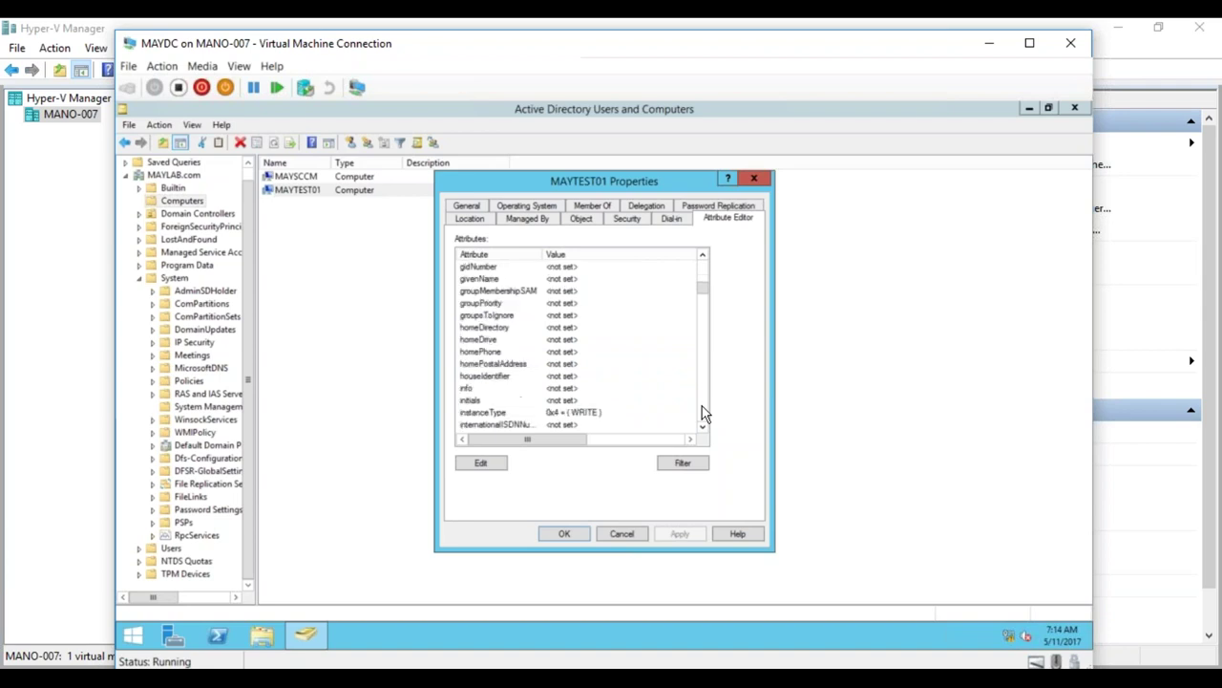
left_click(701, 406)
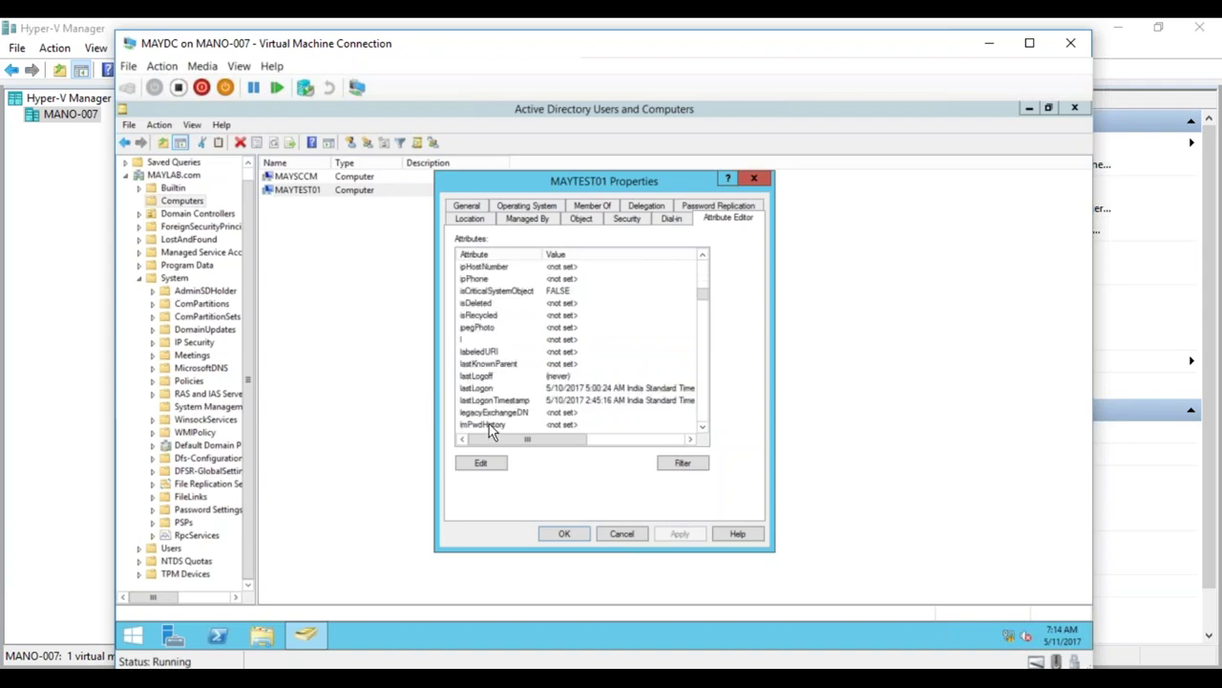
left_click(703, 315)
left_click_drag(703, 315, 702, 424)
left_click(627, 535)
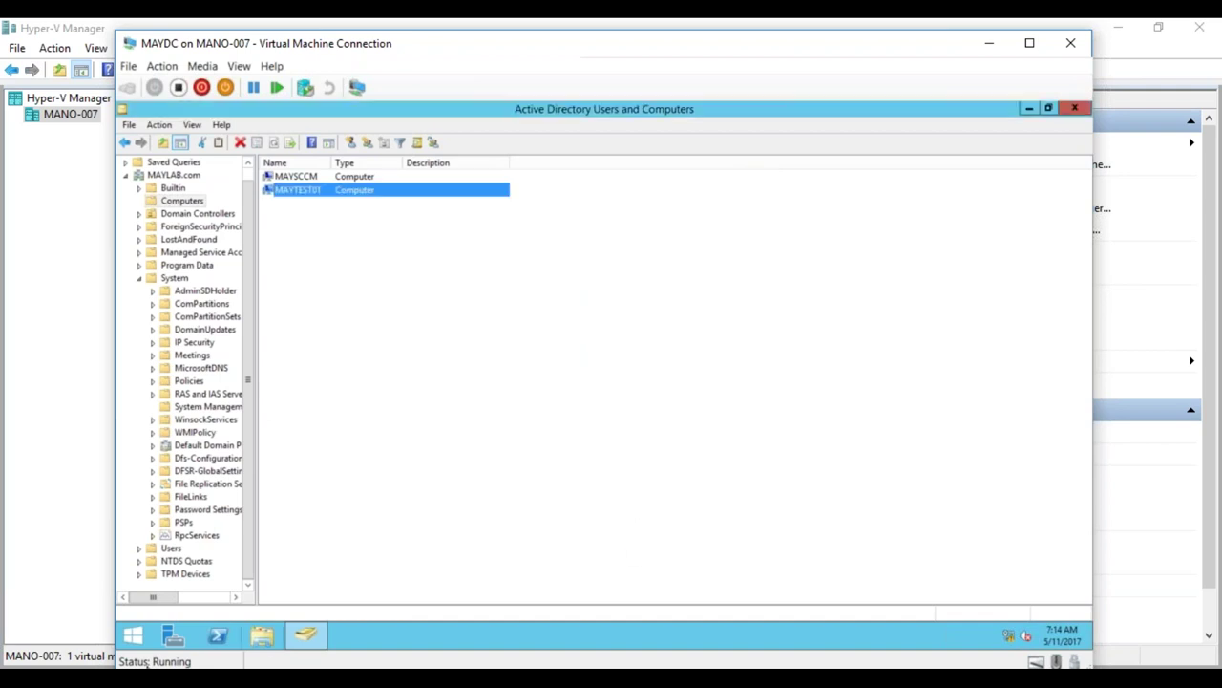
- Switch to the SCCM Prerequisites notes in Notepad, remove the full stop after "Integrate with AD" and add the line "System Management"
mouse_move(151, 678)
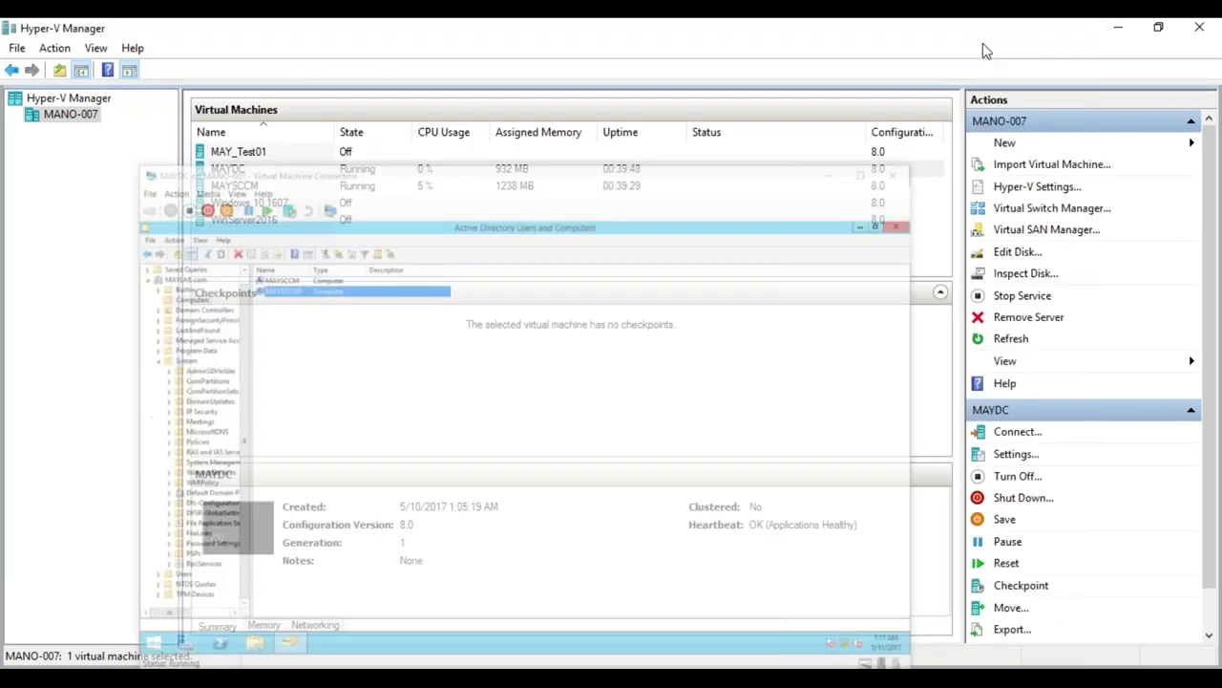
left_click(986, 45)
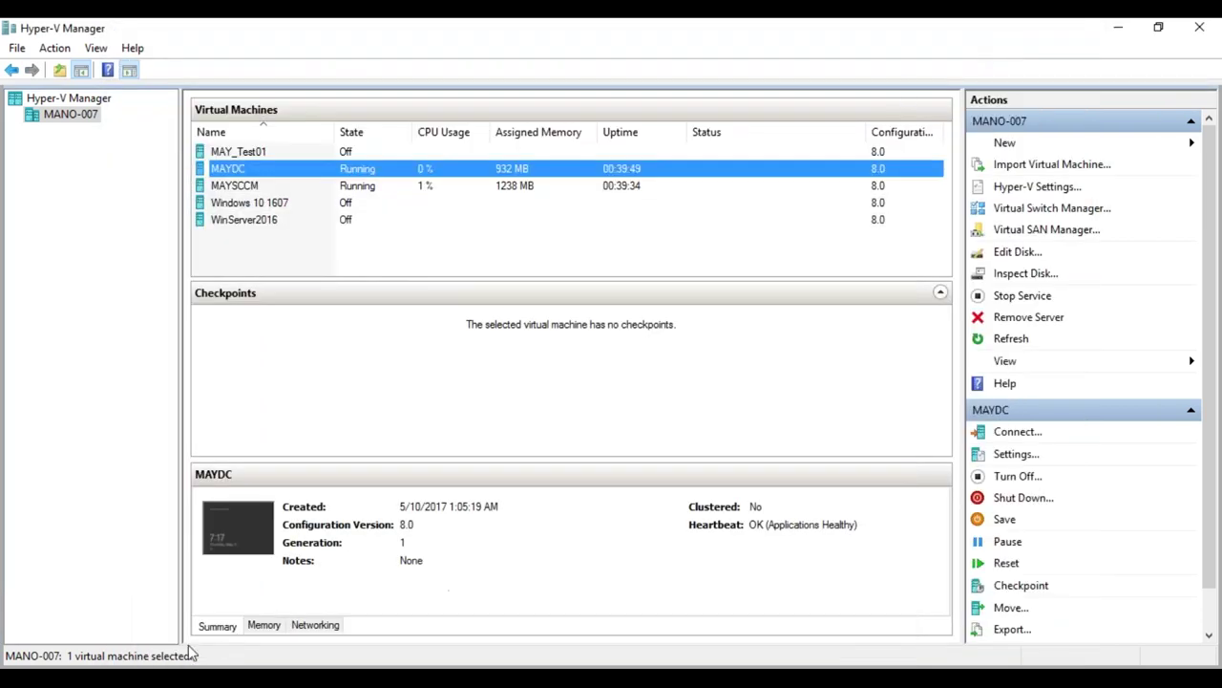
key("alt+Tab")
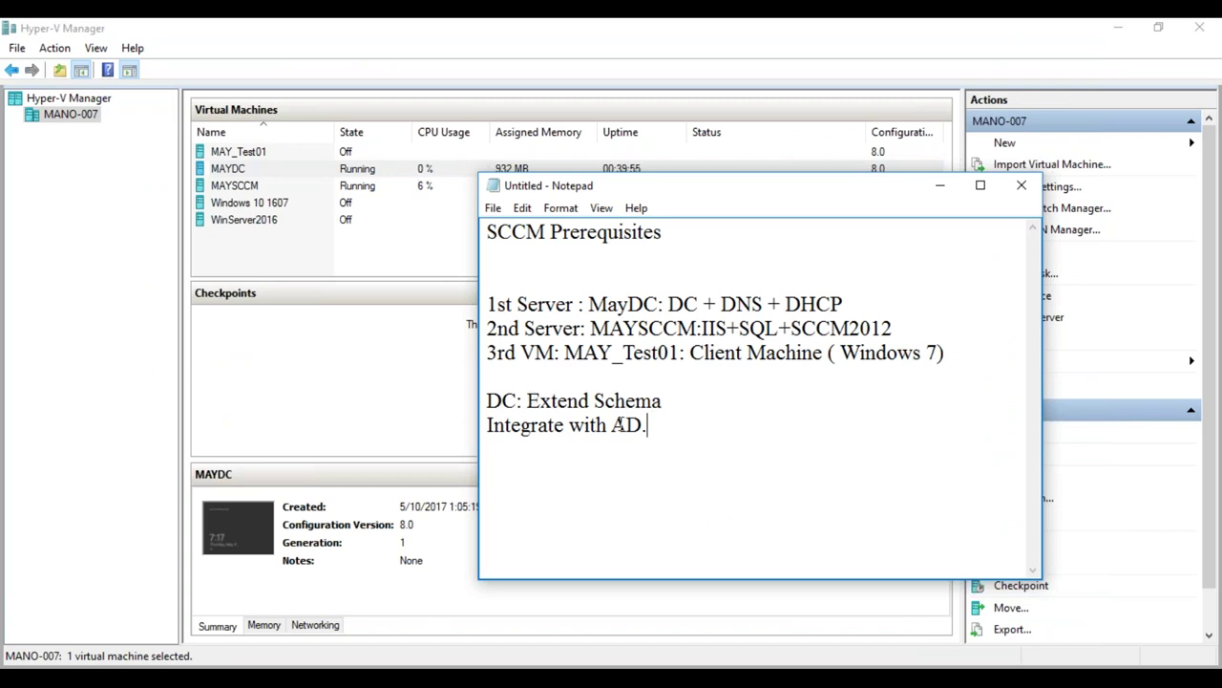
key("BackSpace")
key("Return")
type("System mA")
key("BackSpace")
key("BackSpace")
key("BackSpace")
type("Management")
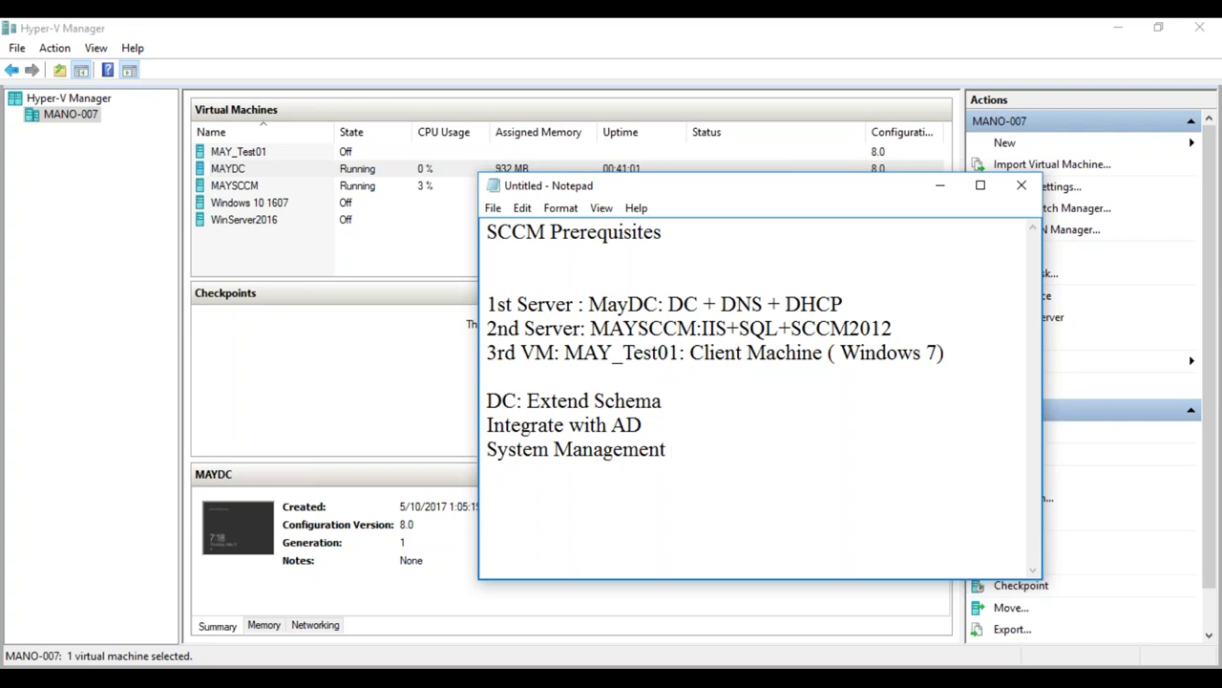
- Watch the System Management recording in Movies & TV, pausing at the Delegation of Control Wizard's Users or Groups page, skip to its end and close it
left_click(150, 502)
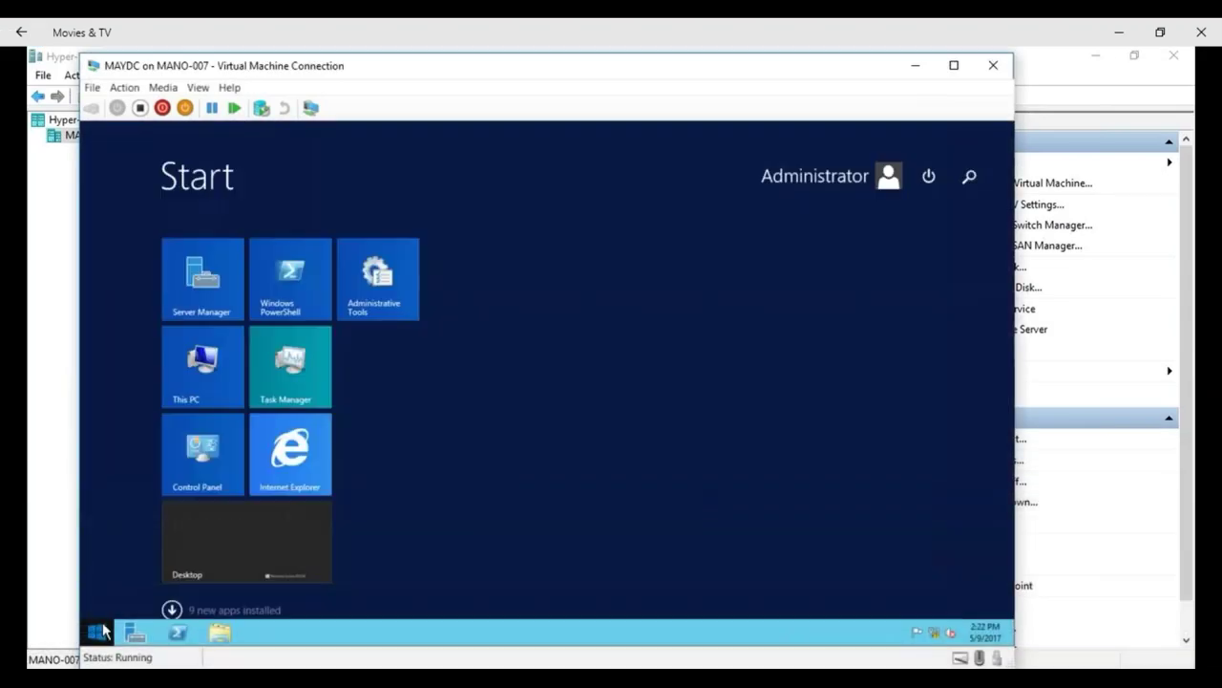
mouse_move(328, 452)
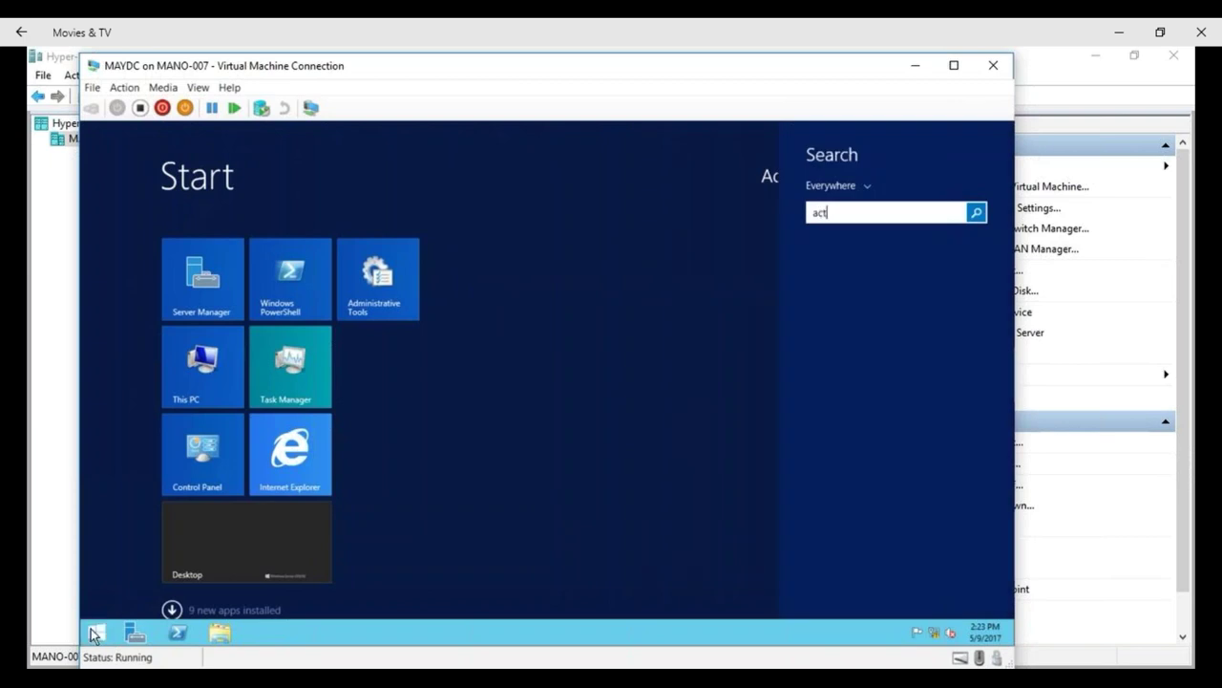
mouse_move(93, 637)
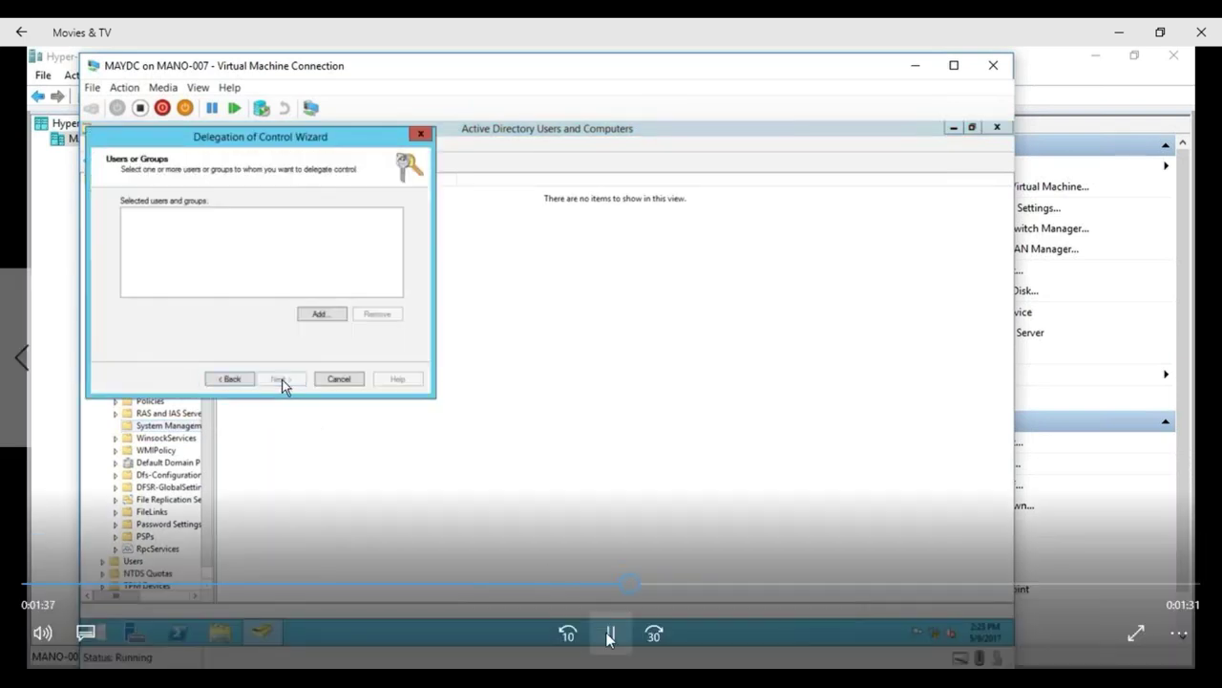
left_click(609, 633)
left_click(609, 634)
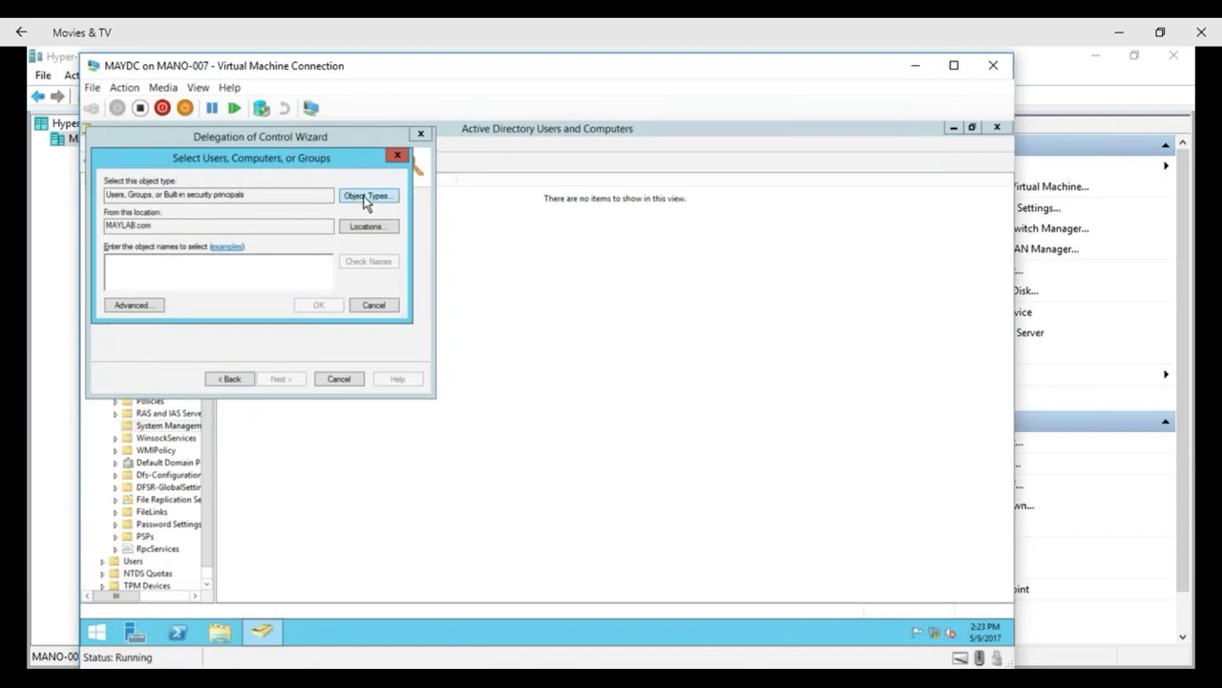
mouse_move(602, 654)
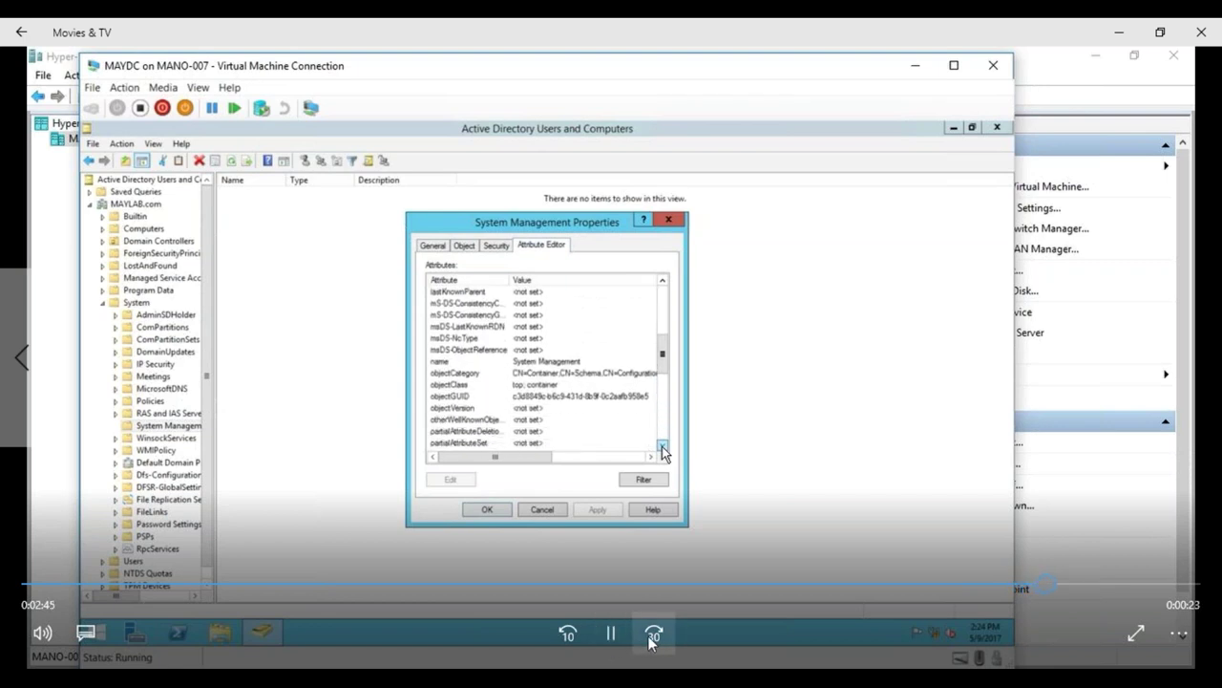
left_click(651, 637)
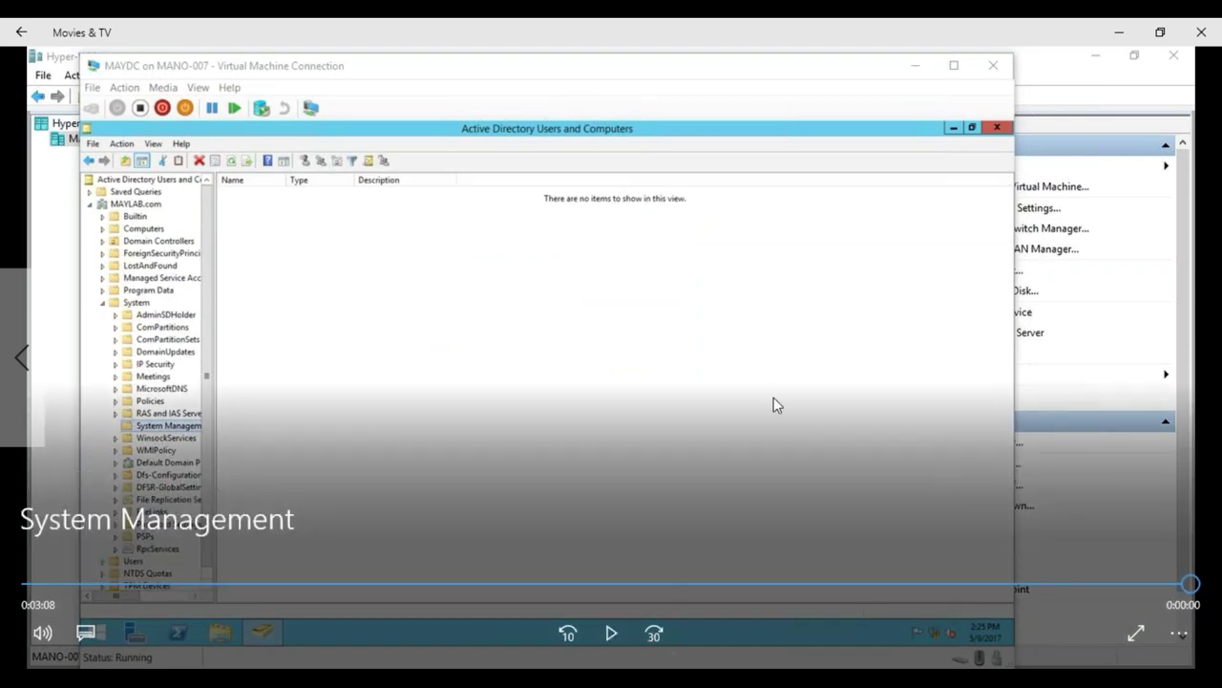
left_click(1199, 32)
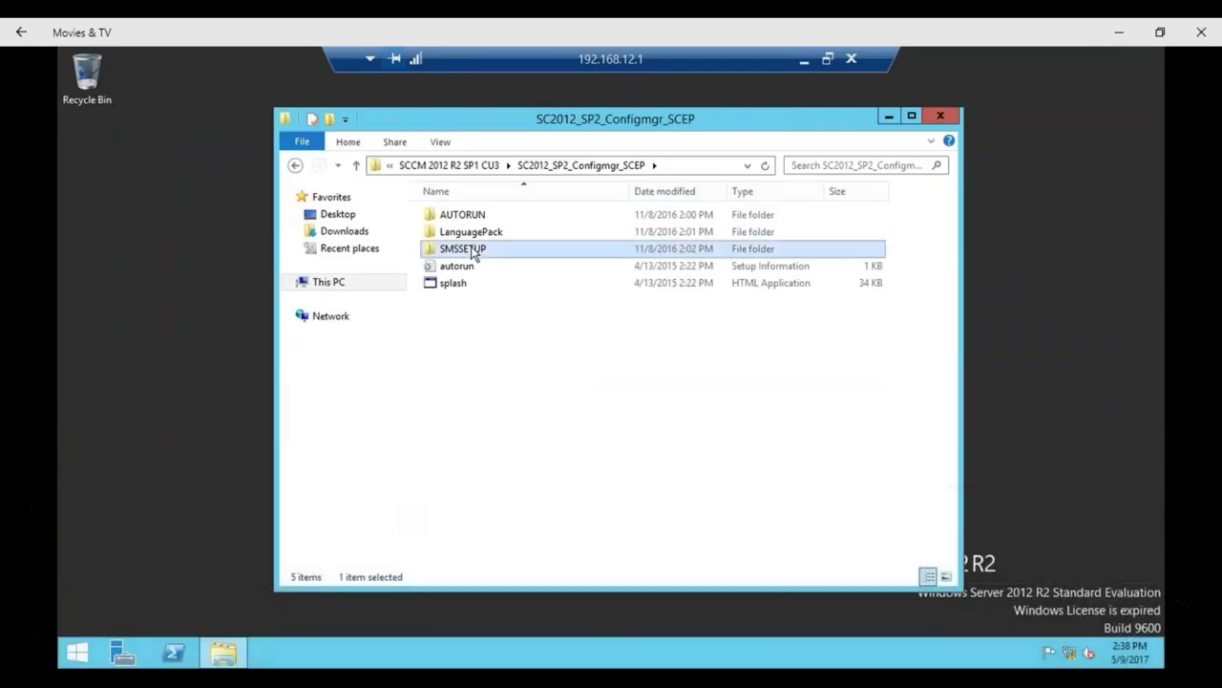
- Play the SchemaExt recording in Movies & TV, pausing at the contents of the SMSSETUP folder before resuming playback
left_click(609, 628)
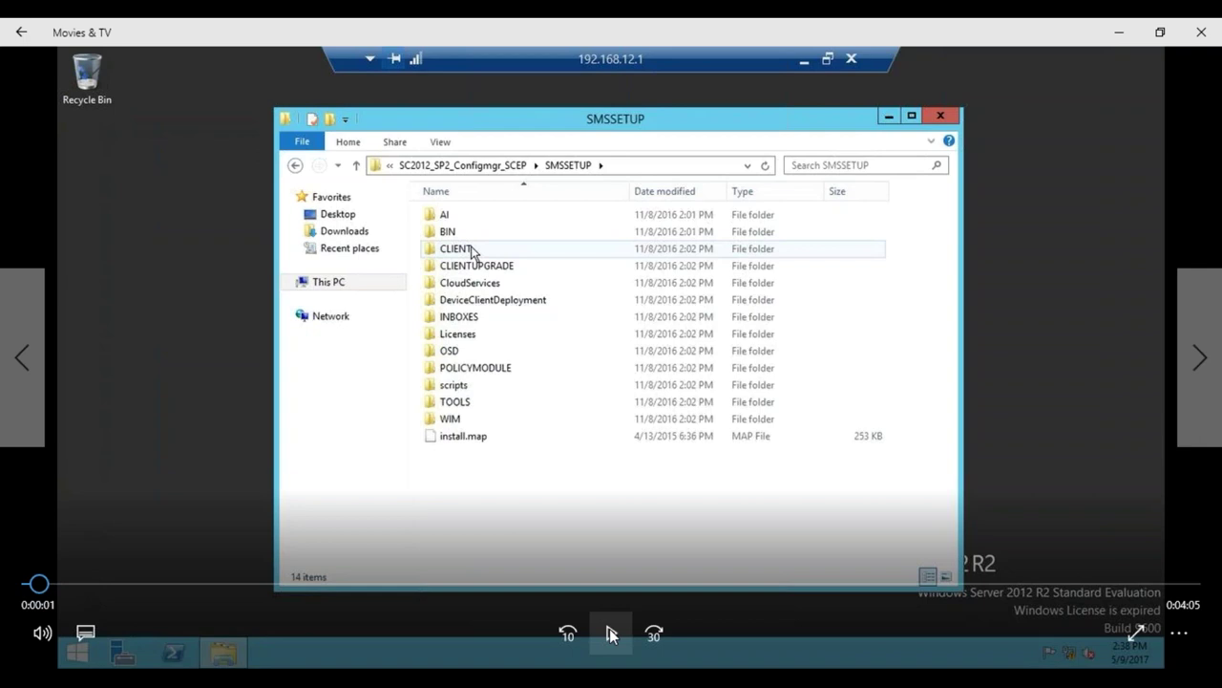
left_click(610, 627)
left_click(611, 627)
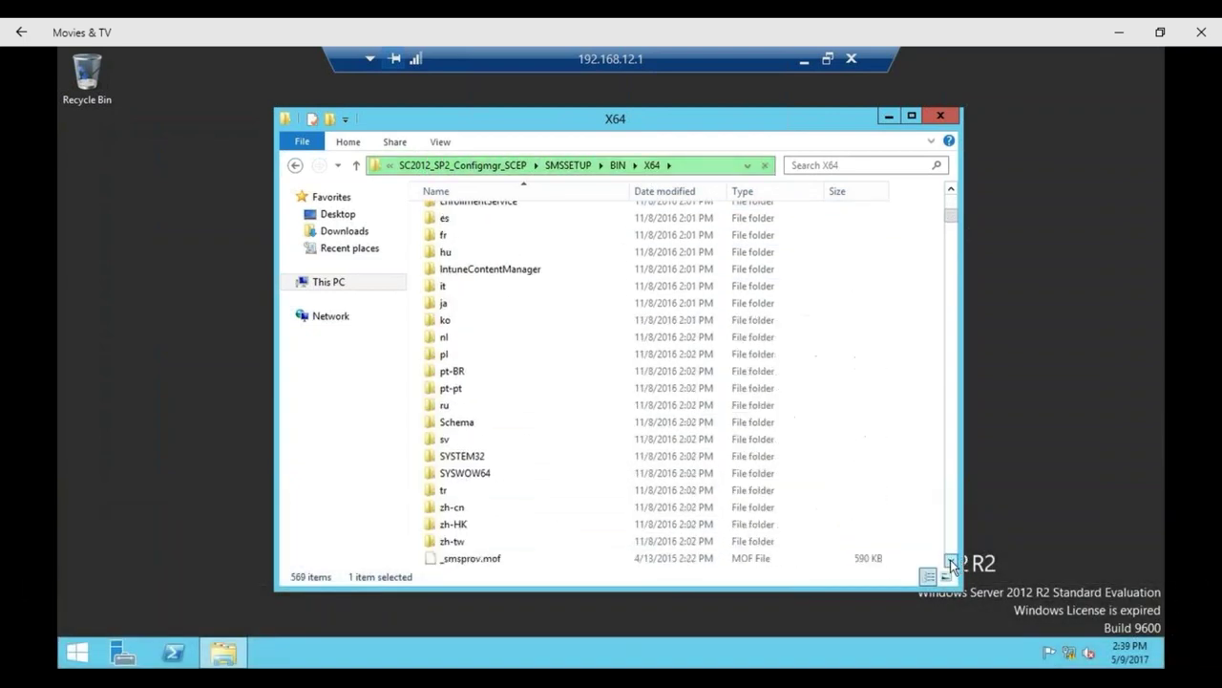
- Locate extadsch in the SMSSETUP\BIN\X64 folder, and sort the folder by type to find ConfigMgr_ad_schema.ldf
left_click(503, 337)
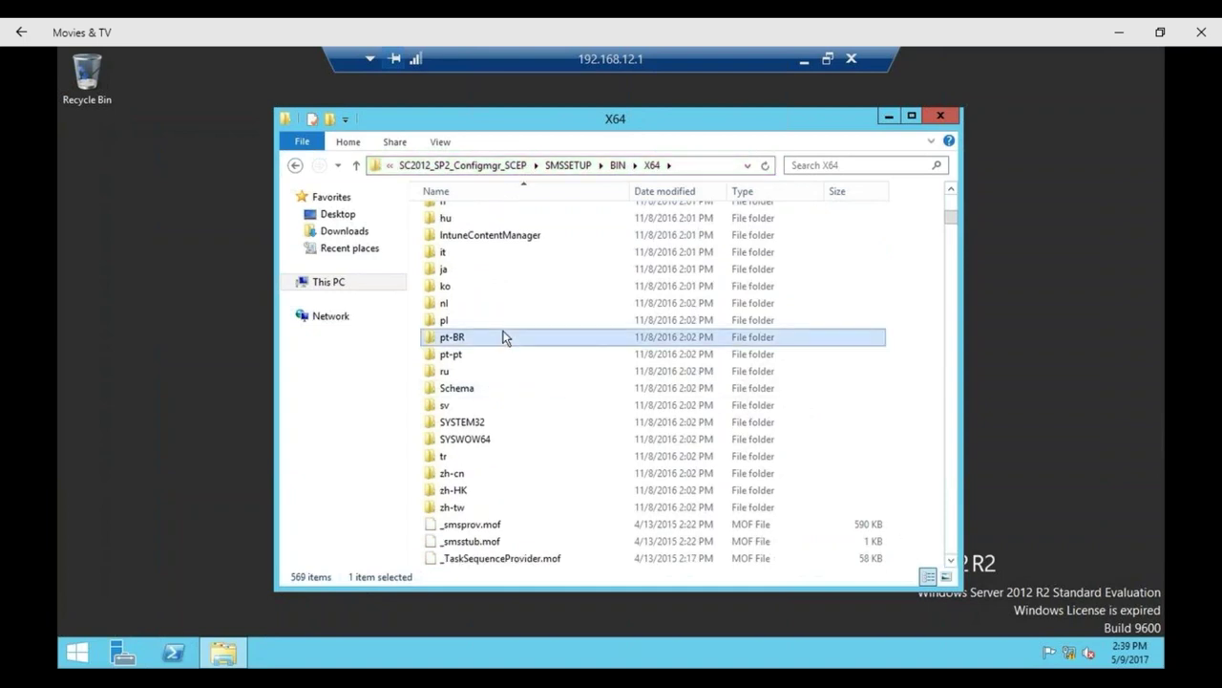
type("extadsch")
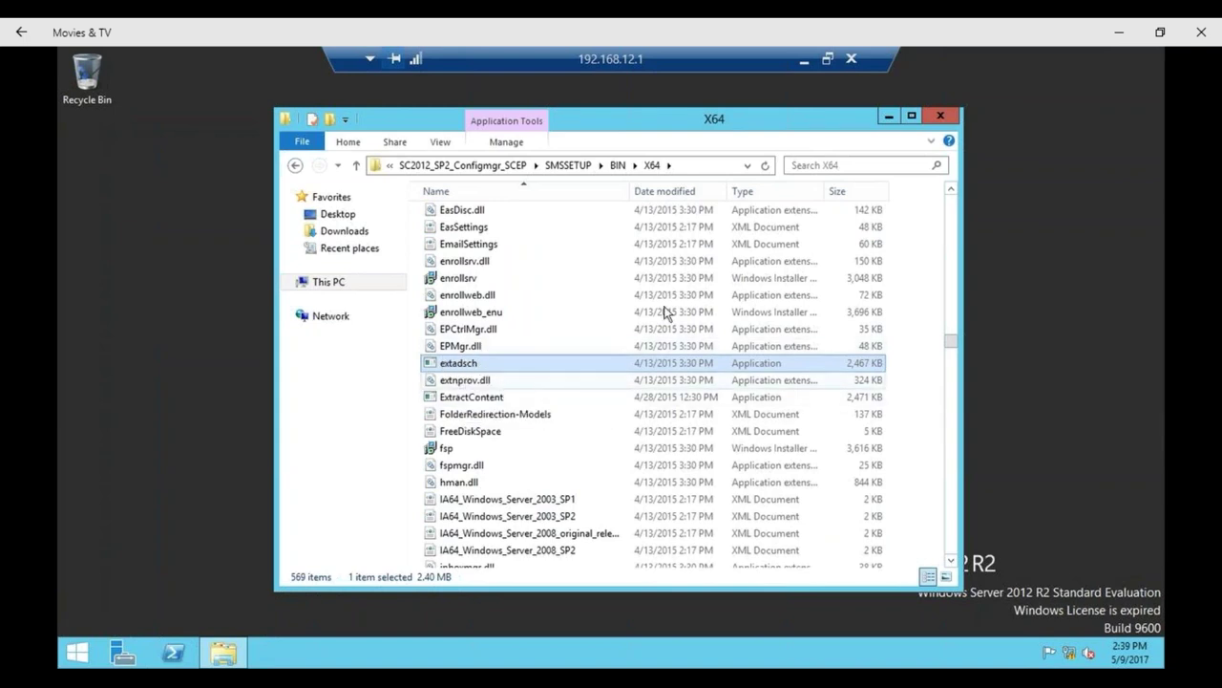
left_click(779, 190)
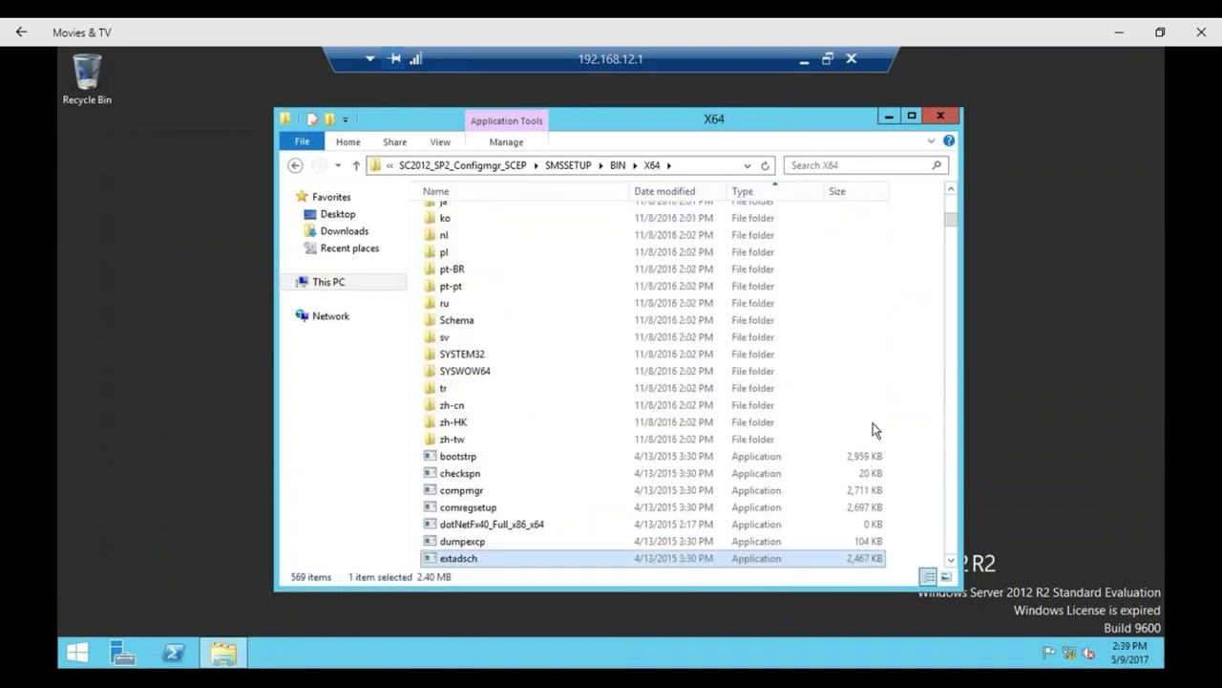
scroll(951, 260, "down", 6)
left_click_drag(951, 261, 948, 386)
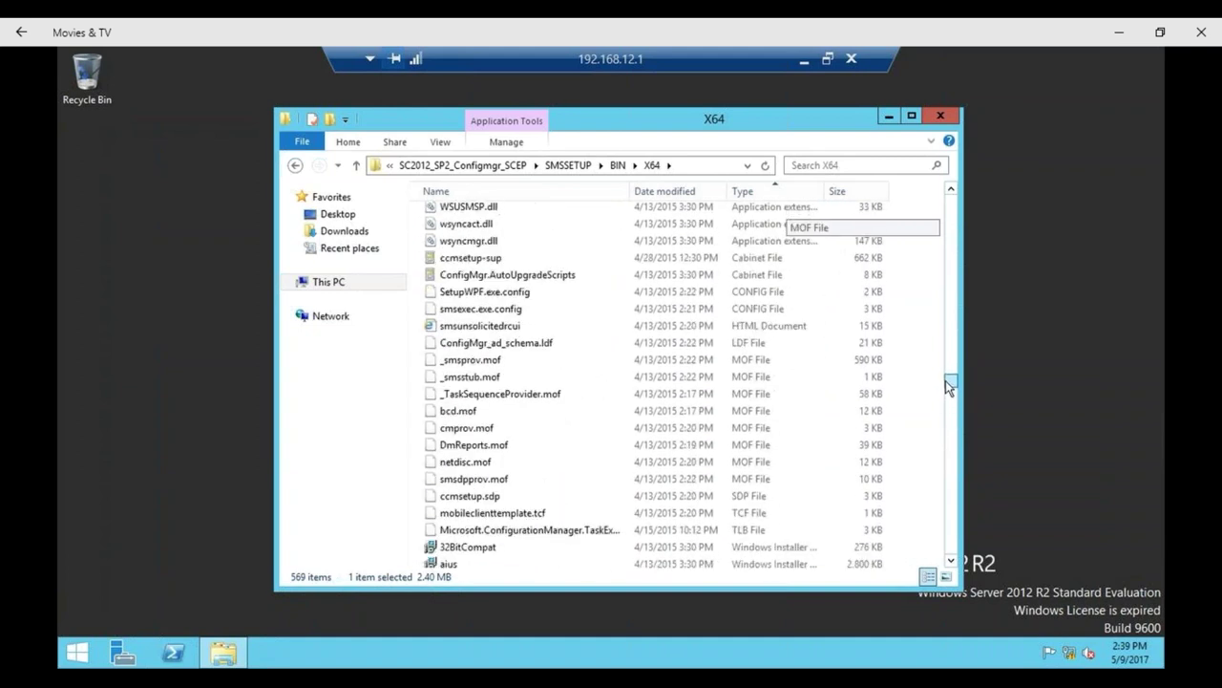
- Open ConfigMgr_ad_schema.ldf from the X64 folder with Notepad
left_click(542, 347)
right_click(541, 346)
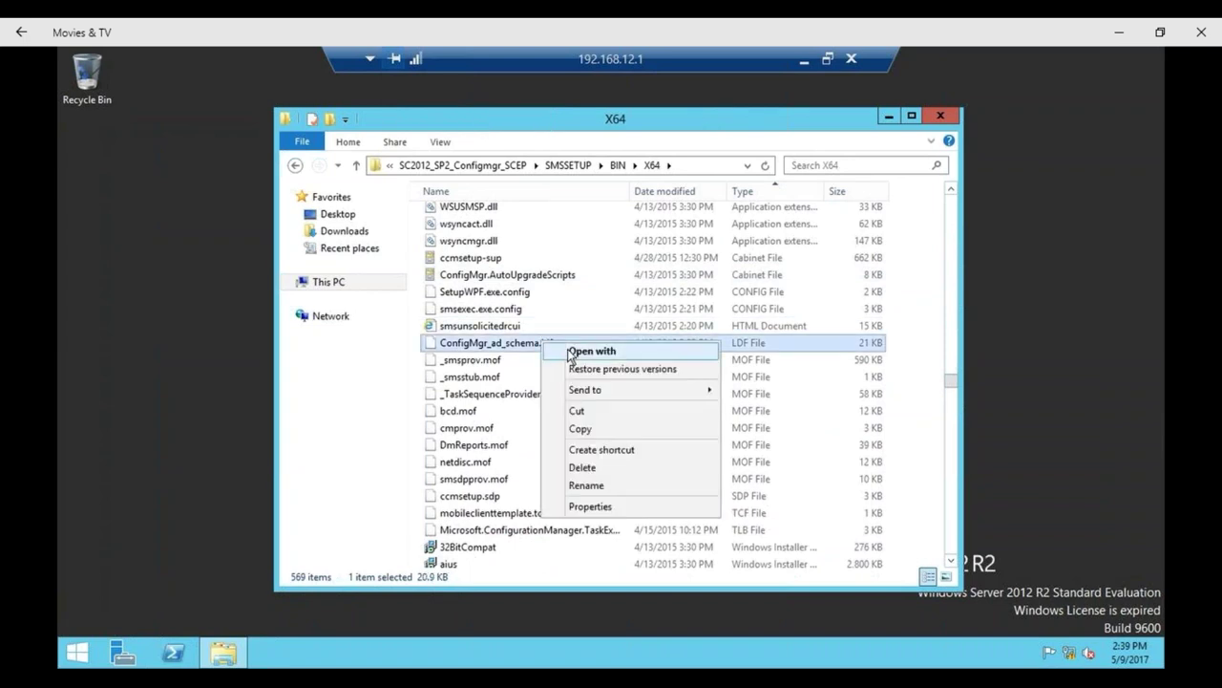
left_click(573, 348)
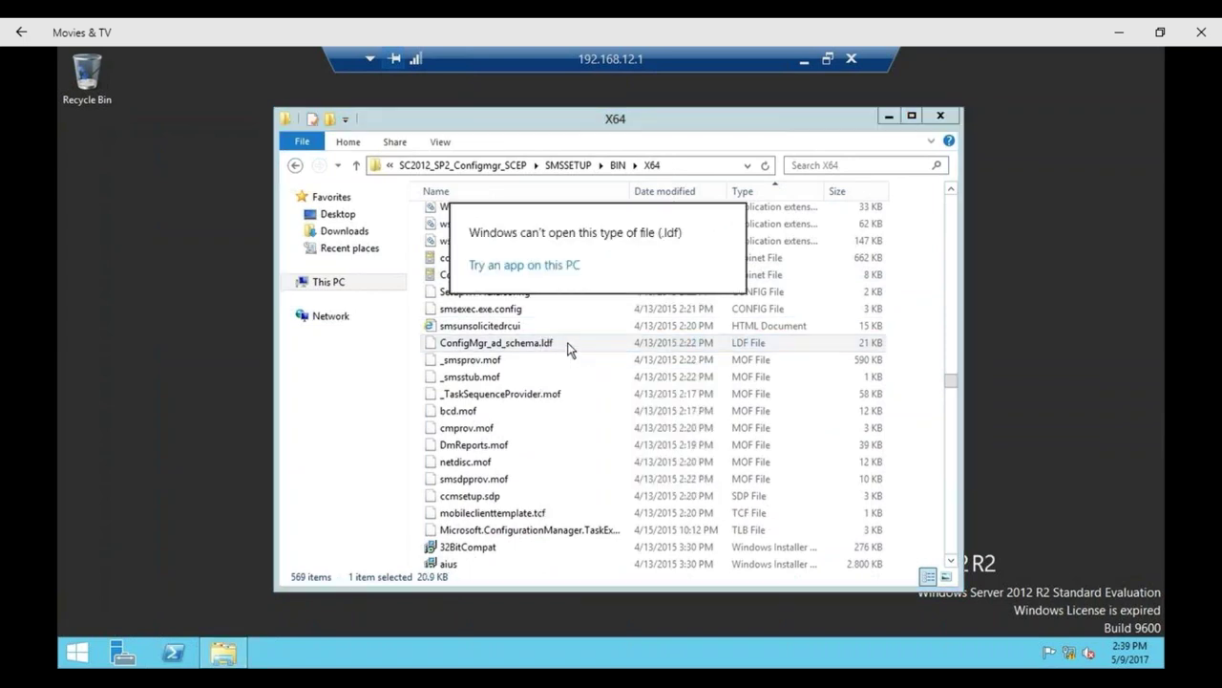
left_click(563, 270)
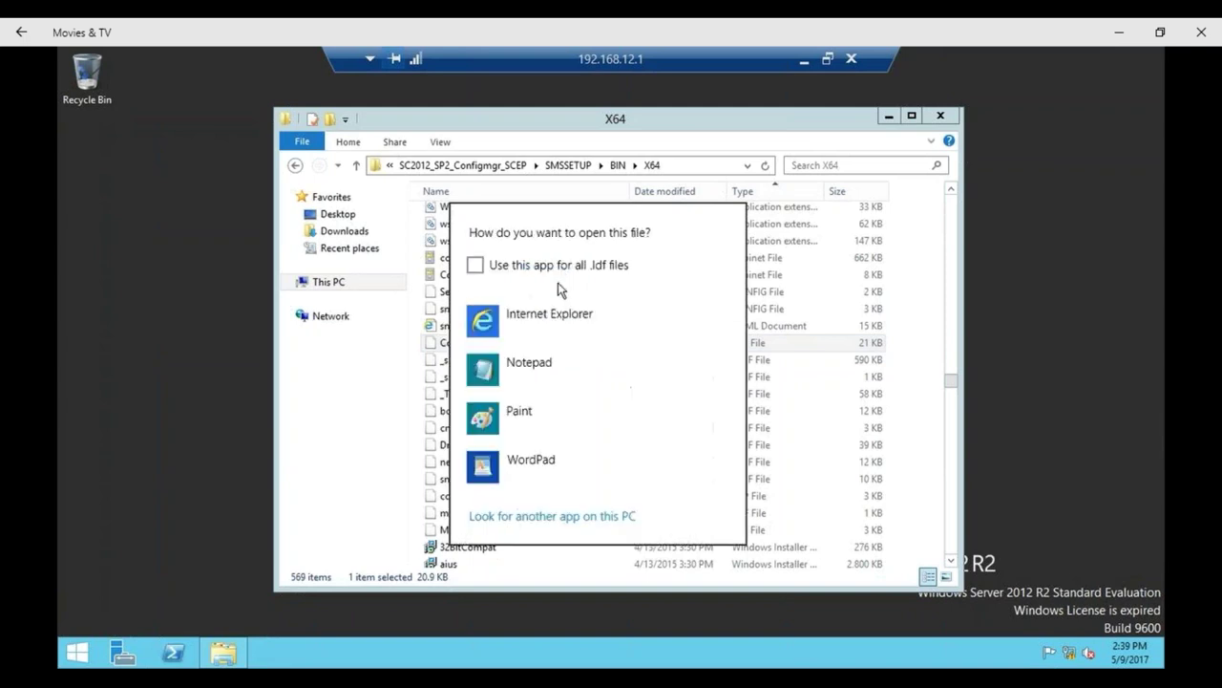
left_click(532, 368)
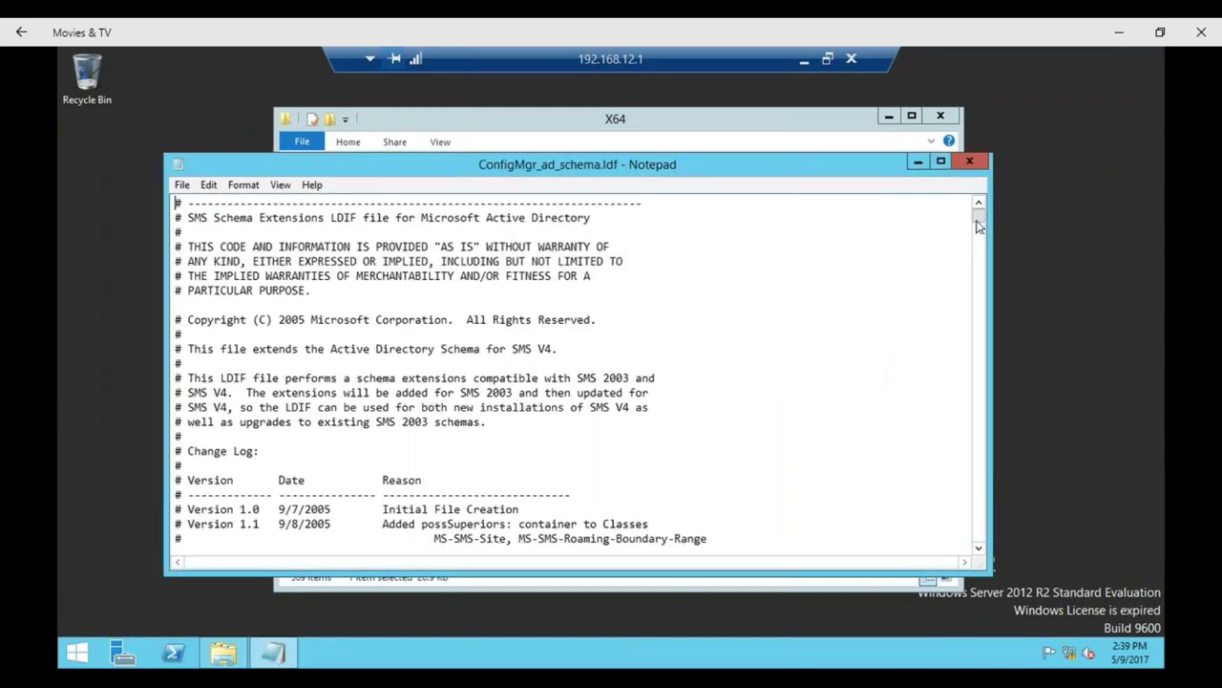
- Examine the schema extension file, pausing the recording at the mS-SMS-Version, mS-SMS-Source-Forest and mS-SMS-Assignment-Site-Code attribute definitions
left_click_drag(978, 219, 979, 227)
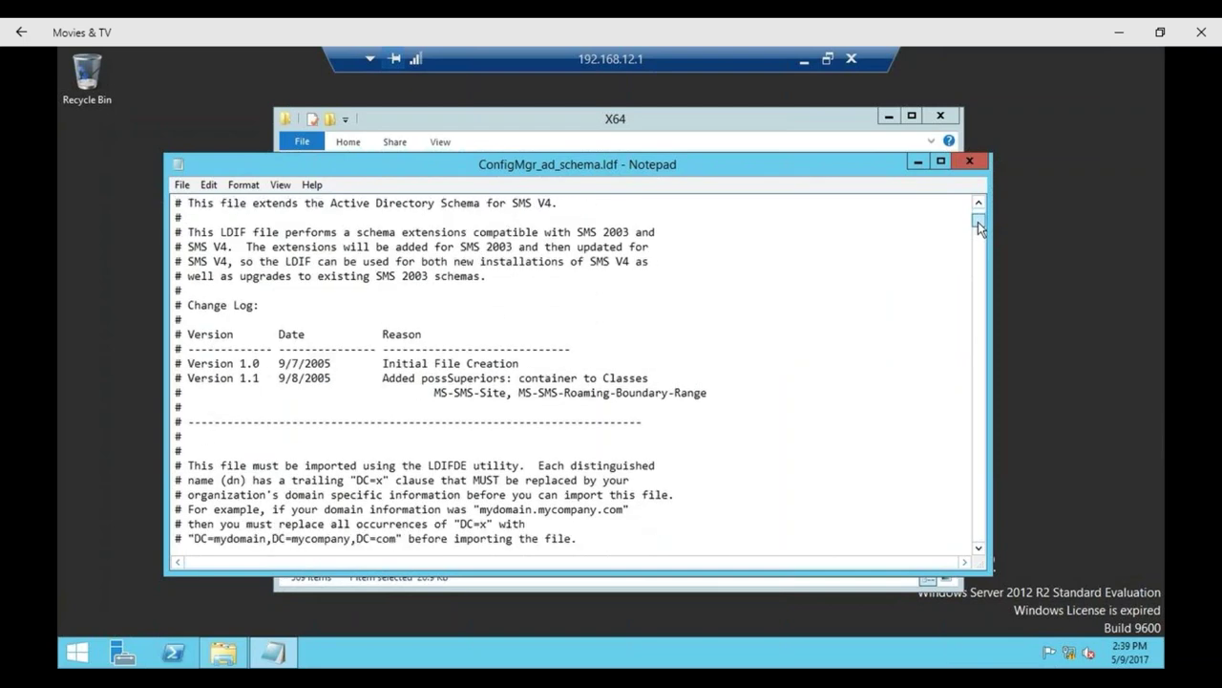
mouse_move(603, 462)
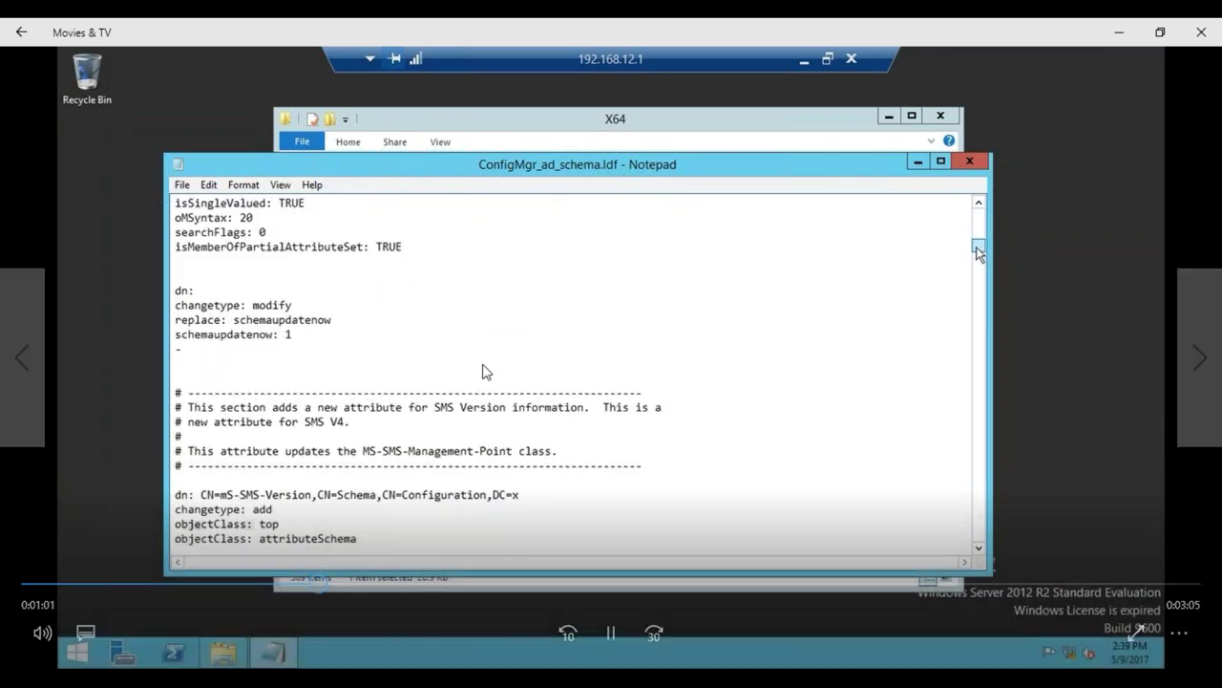
left_click(611, 633)
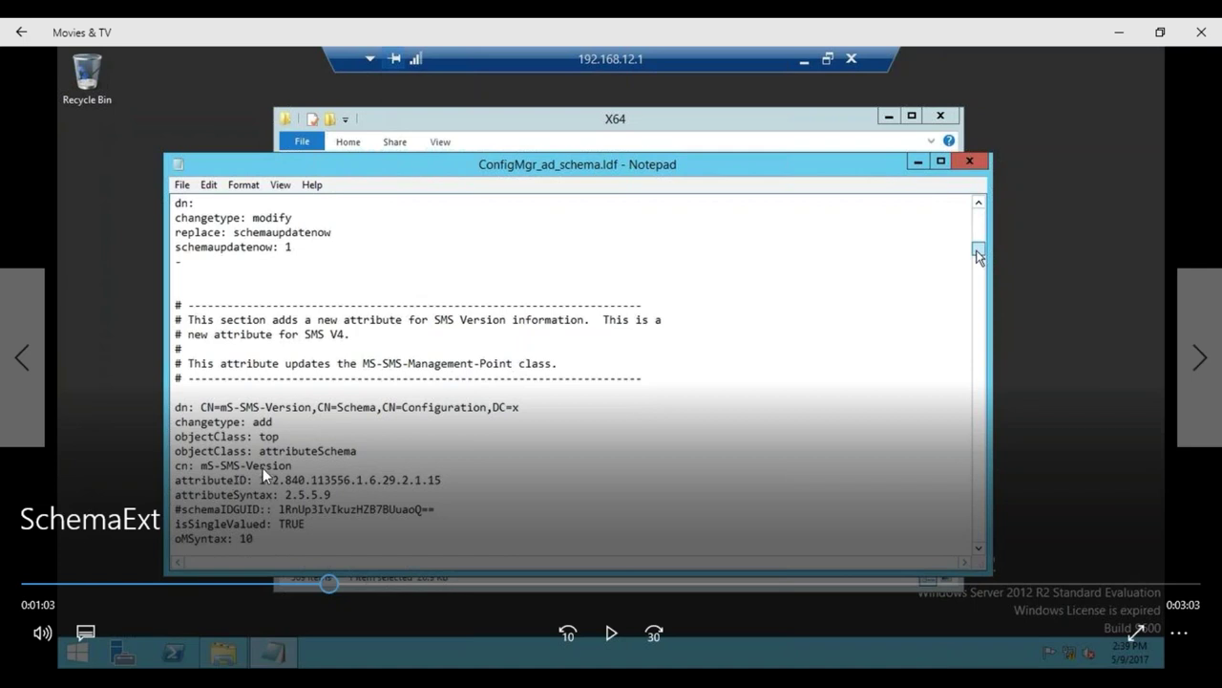
left_click(612, 631)
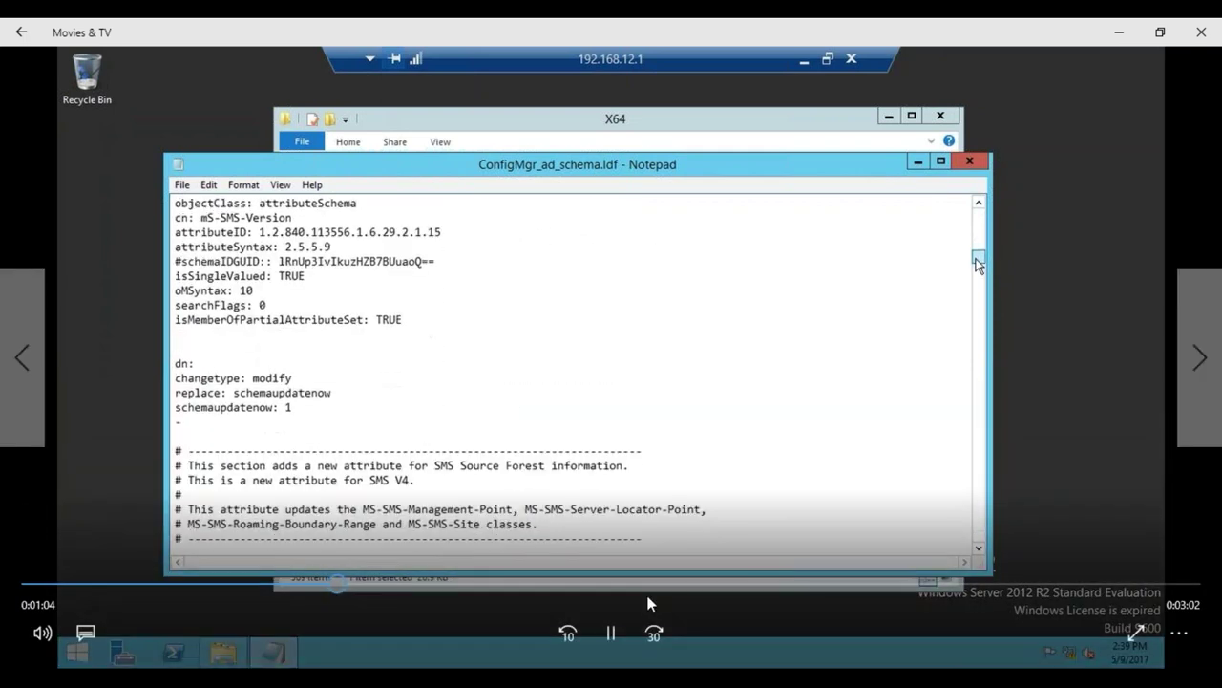
left_click(610, 631)
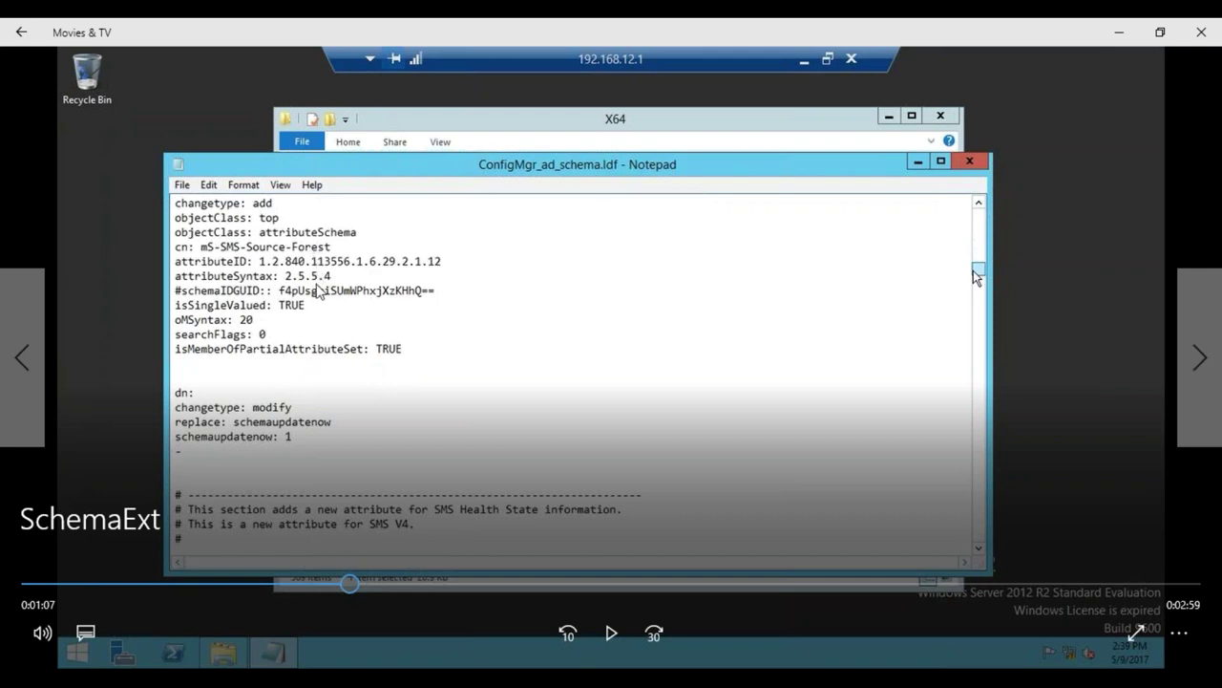
left_click(609, 630)
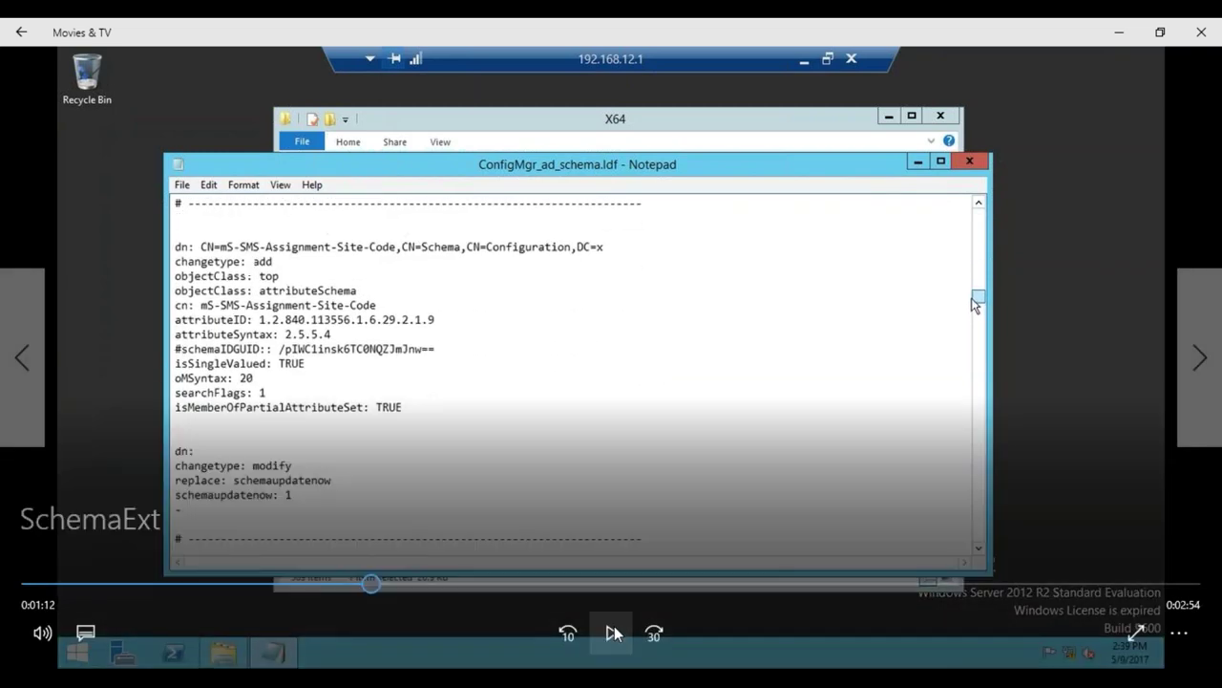
left_click(614, 626)
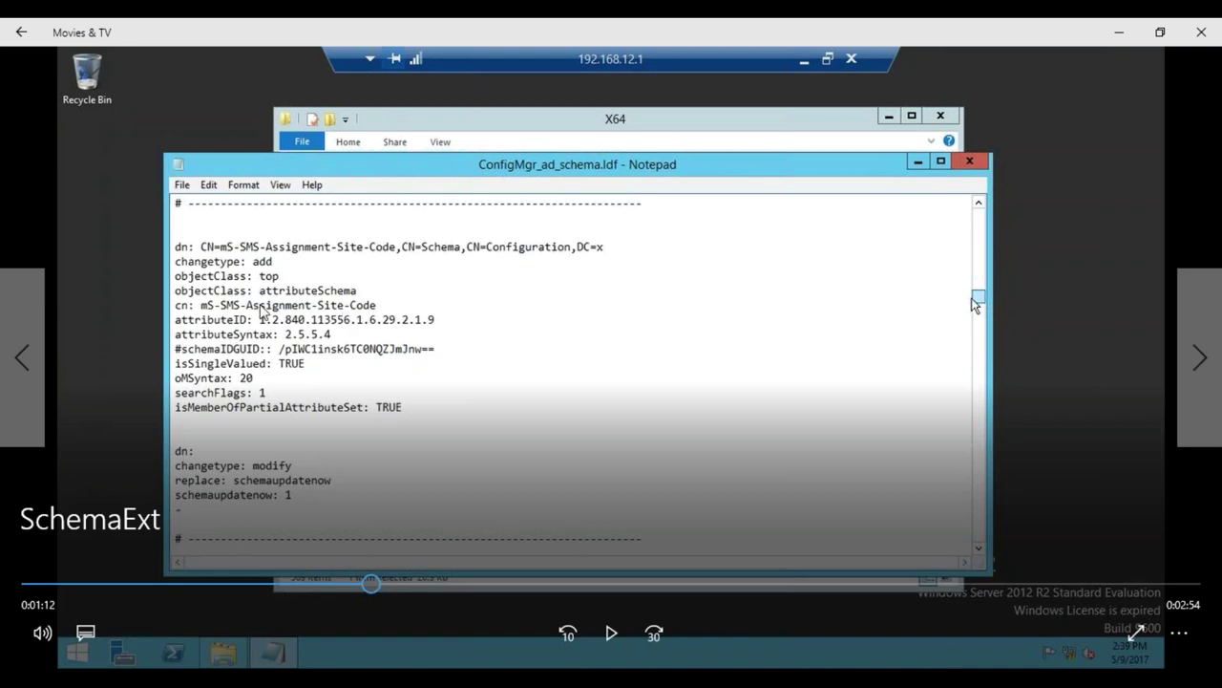
- Continue the SchemaExt recording to the extadsch application in the X64 folder, pausing there before resuming playback
left_click(606, 635)
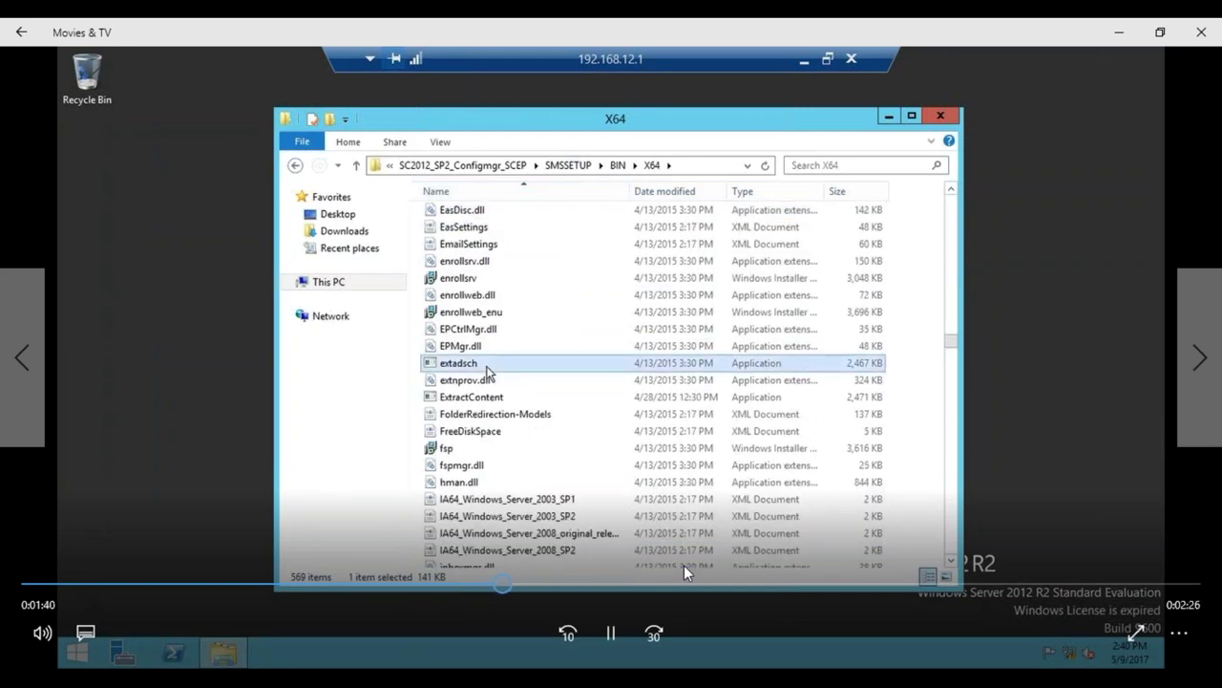
left_click(611, 634)
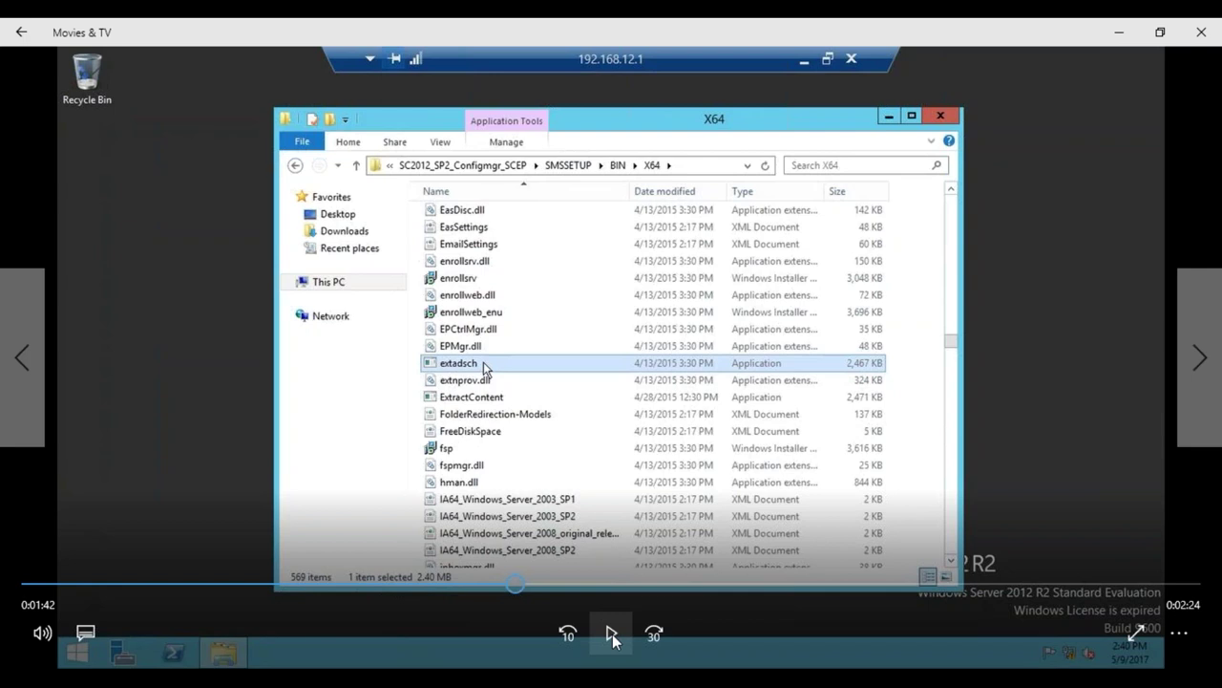
left_click(612, 633)
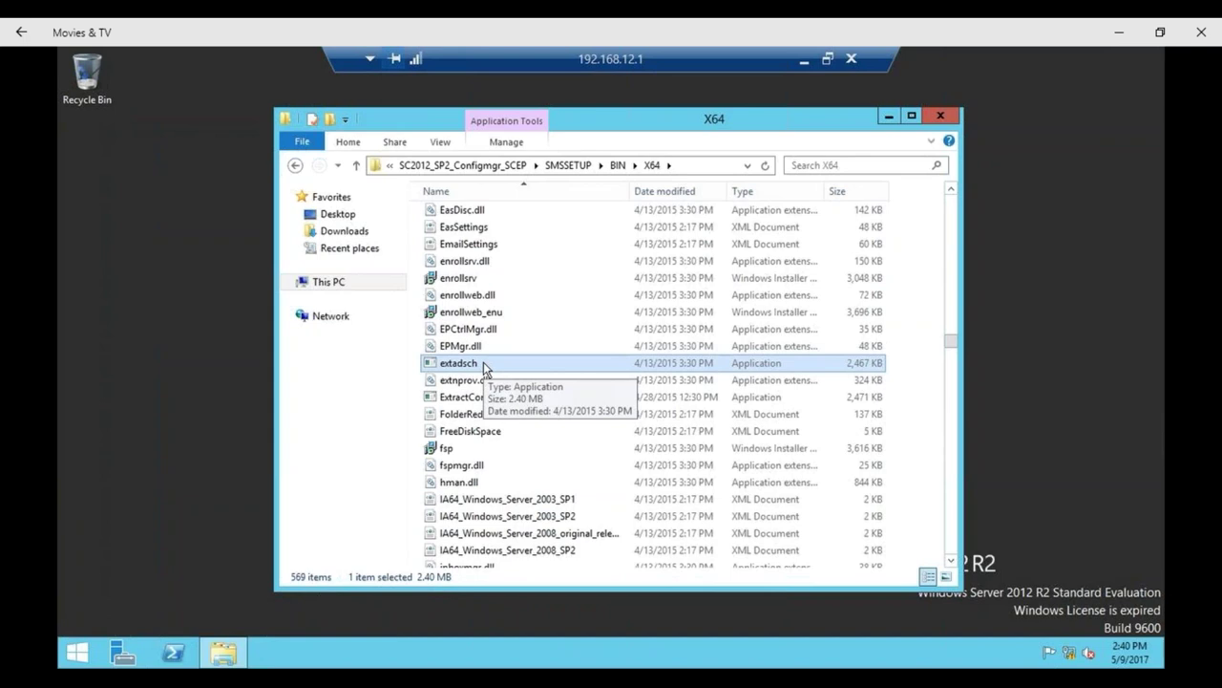
- Continue the SchemaExt recording through the launch of extadsch, pausing at the Local Disk (C:) folder and at the file security warning
mouse_move(685, 538)
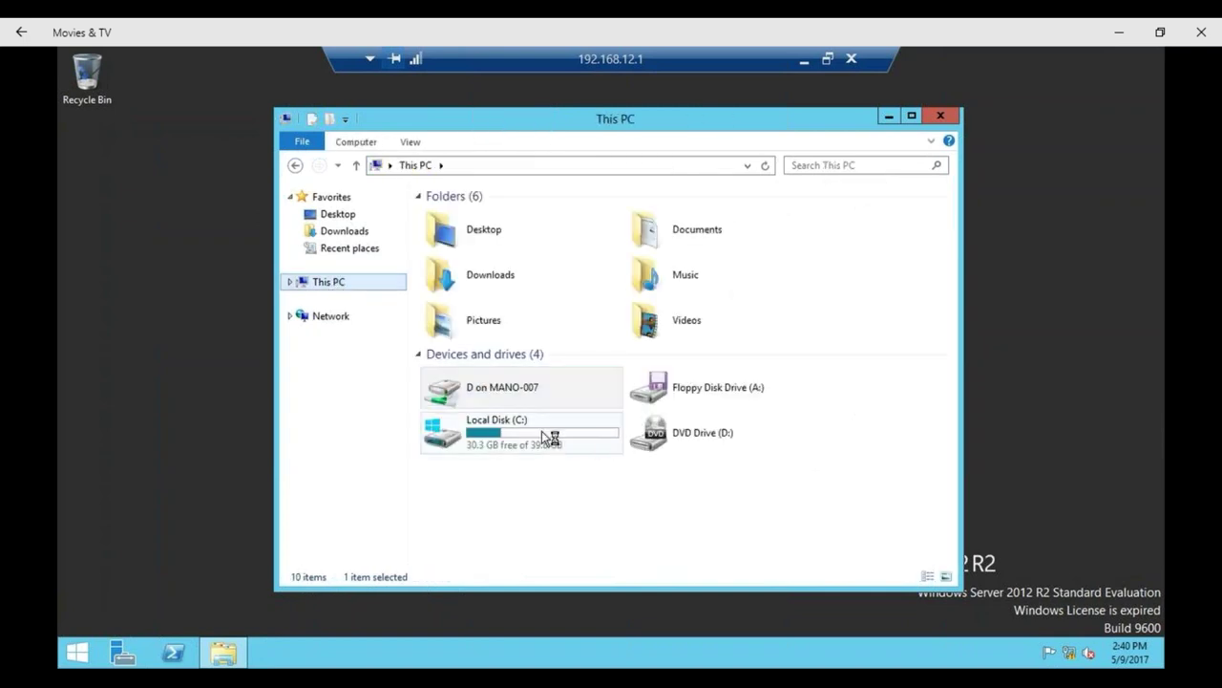
left_click(603, 640)
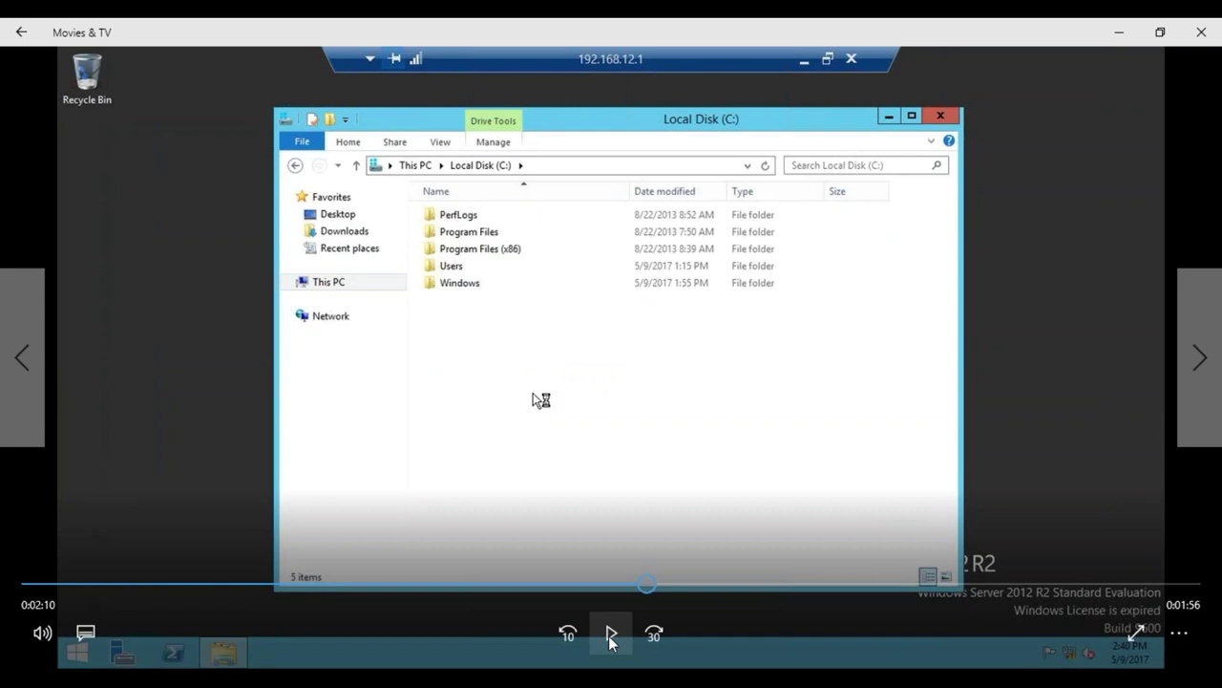
left_click(611, 634)
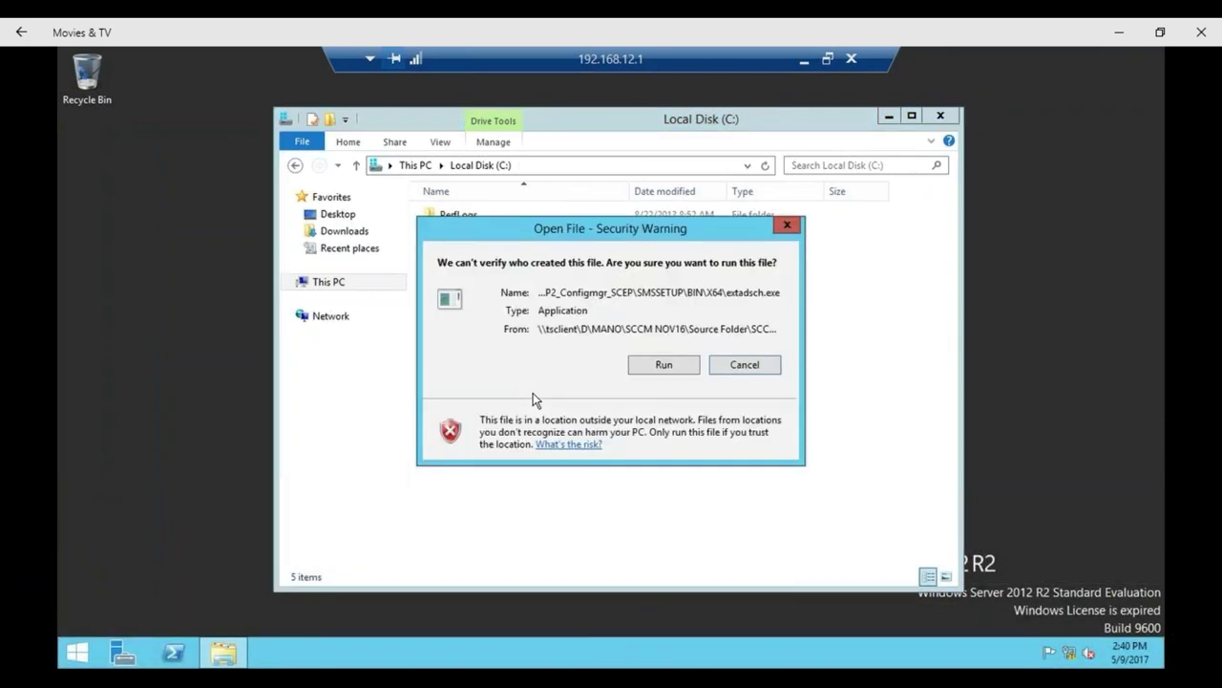
left_click(611, 634)
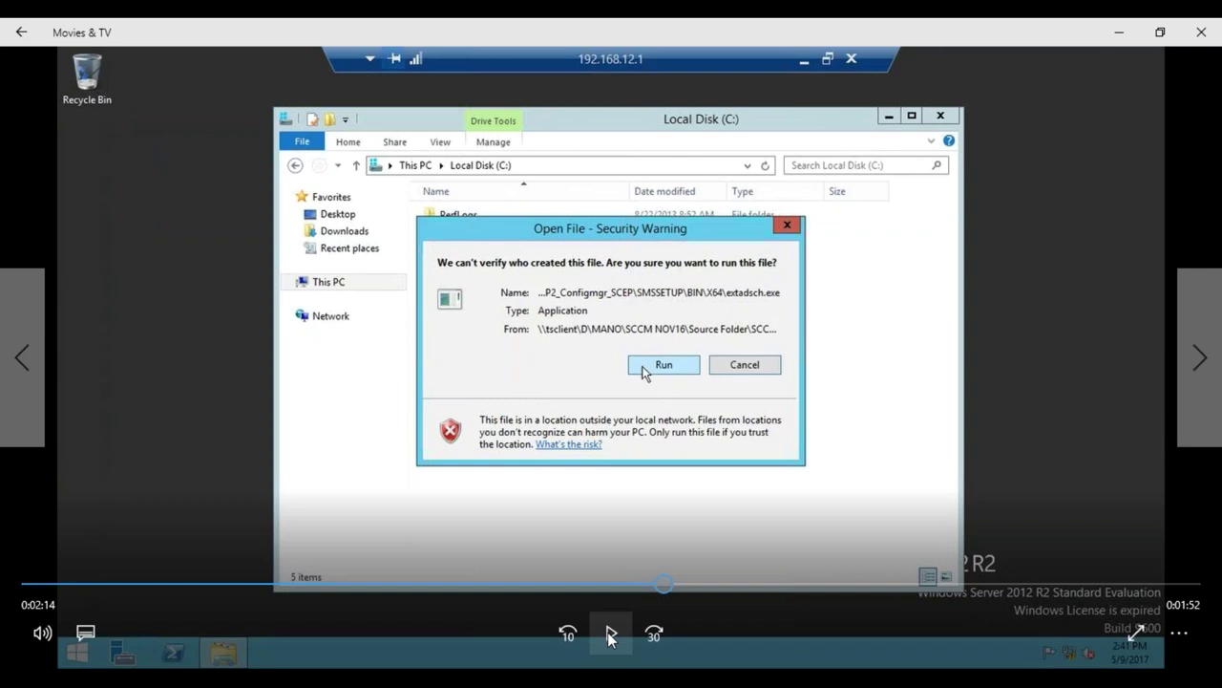
left_click(611, 635)
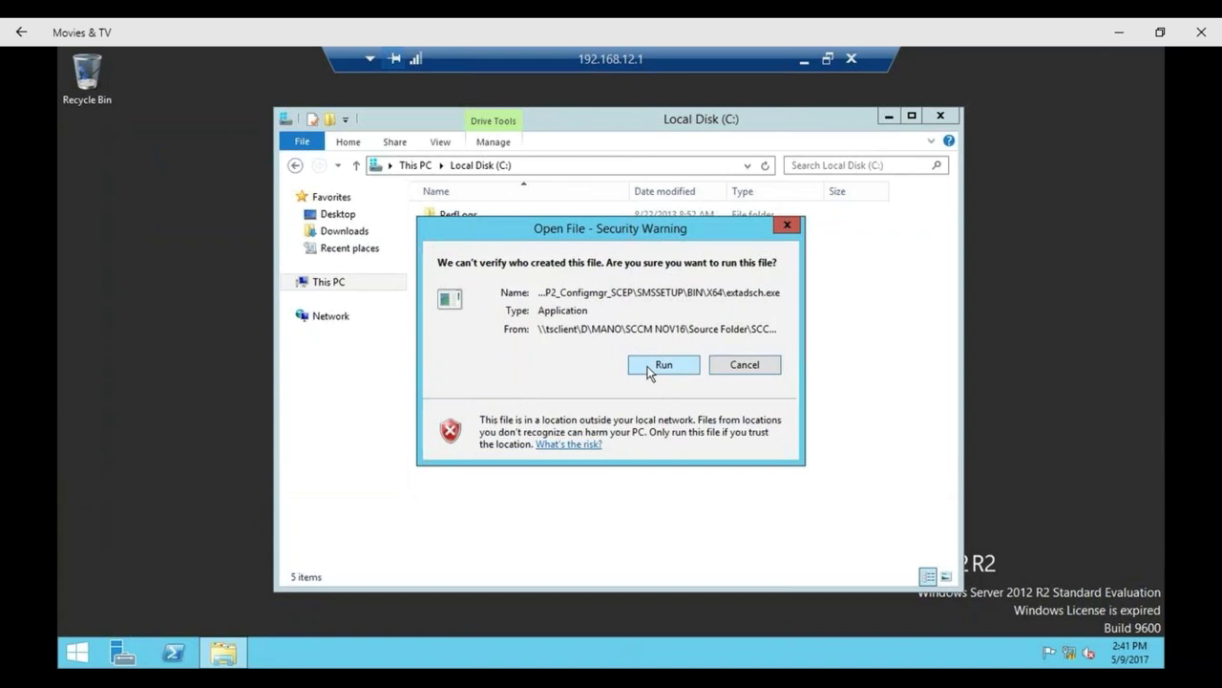
mouse_move(613, 635)
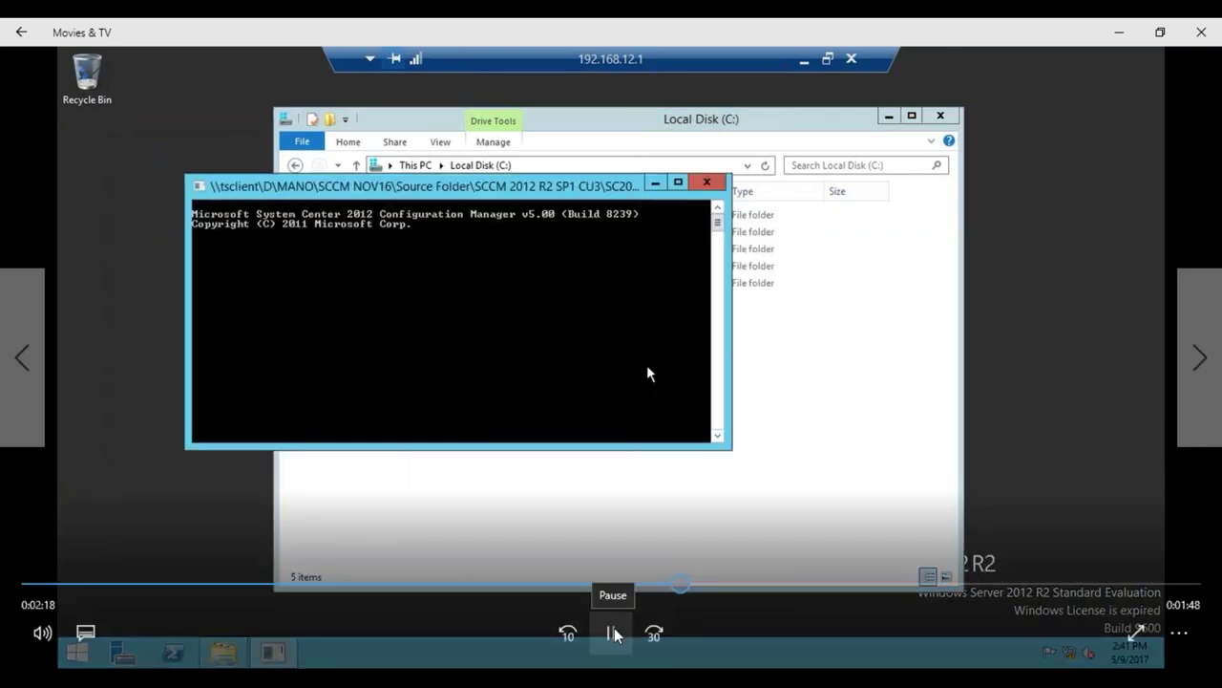
- Examine the ExtADSch log file on drive C: in the recording, pausing at the file, its attribute entries and the schema extension result line
left_click(613, 634)
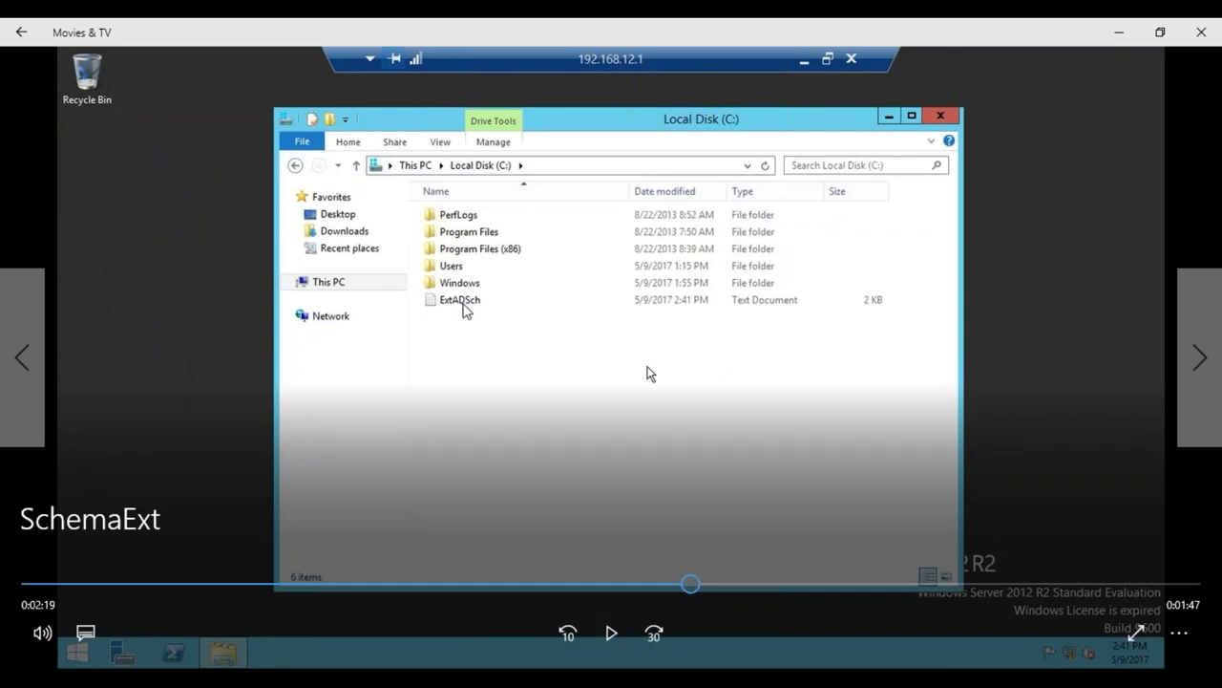
left_click(611, 634)
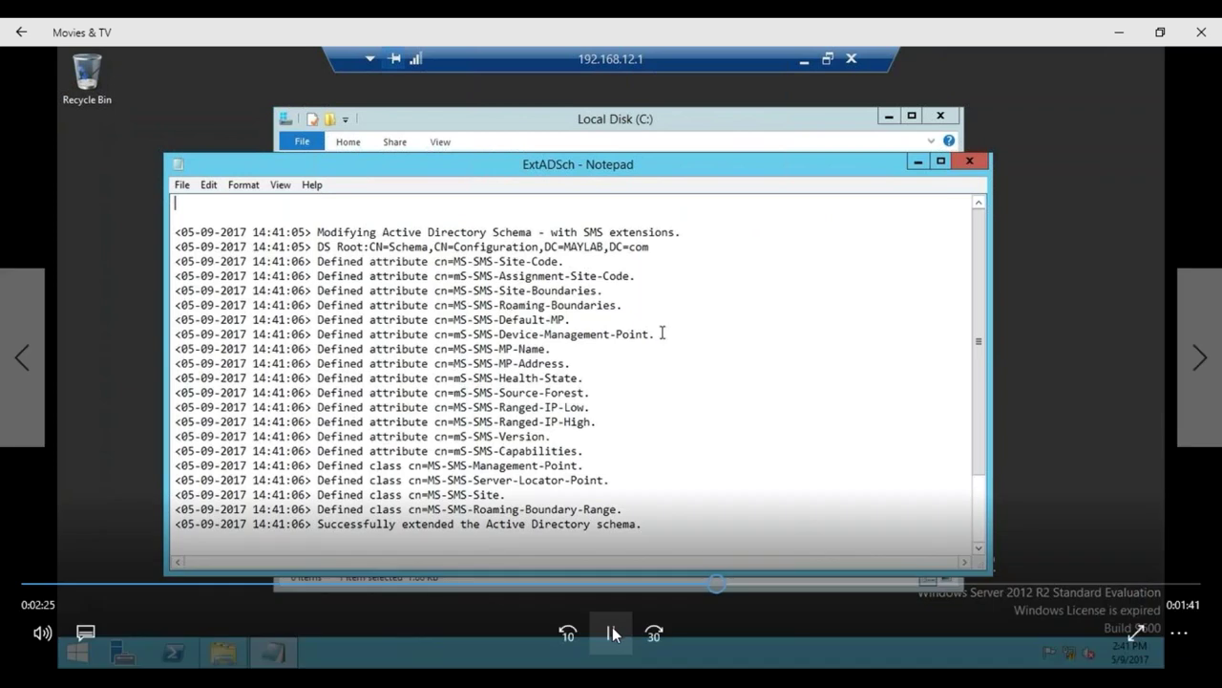
left_click(611, 633)
left_click(612, 634)
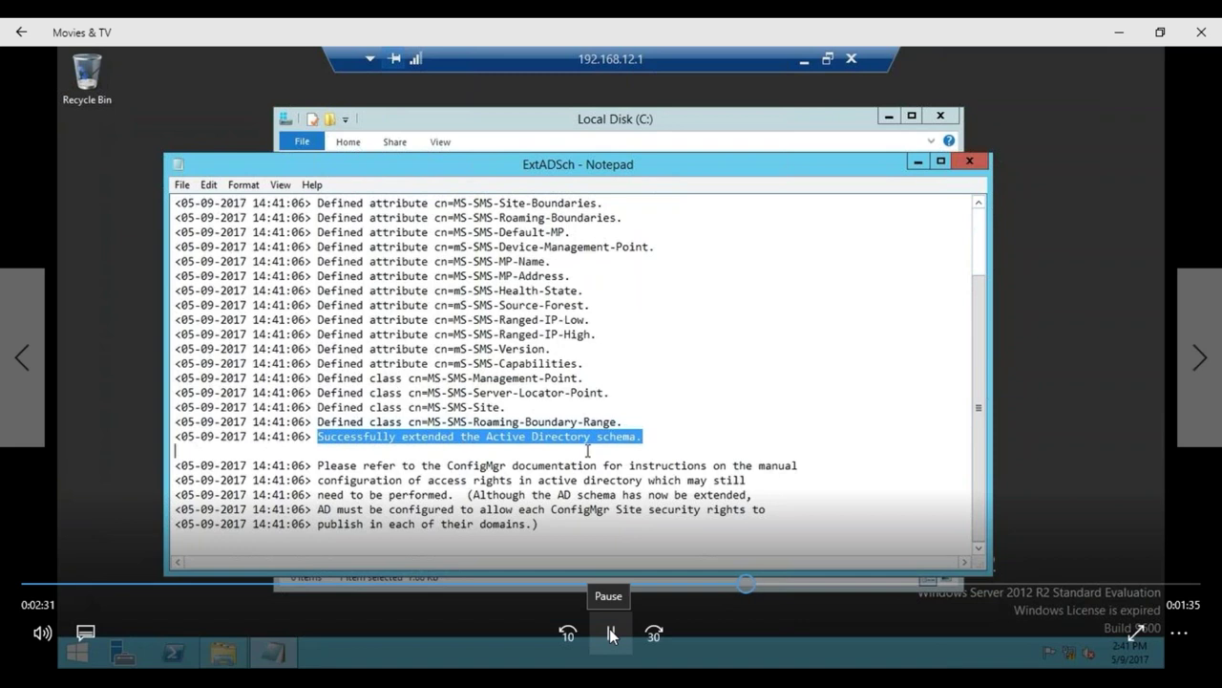
left_click(613, 634)
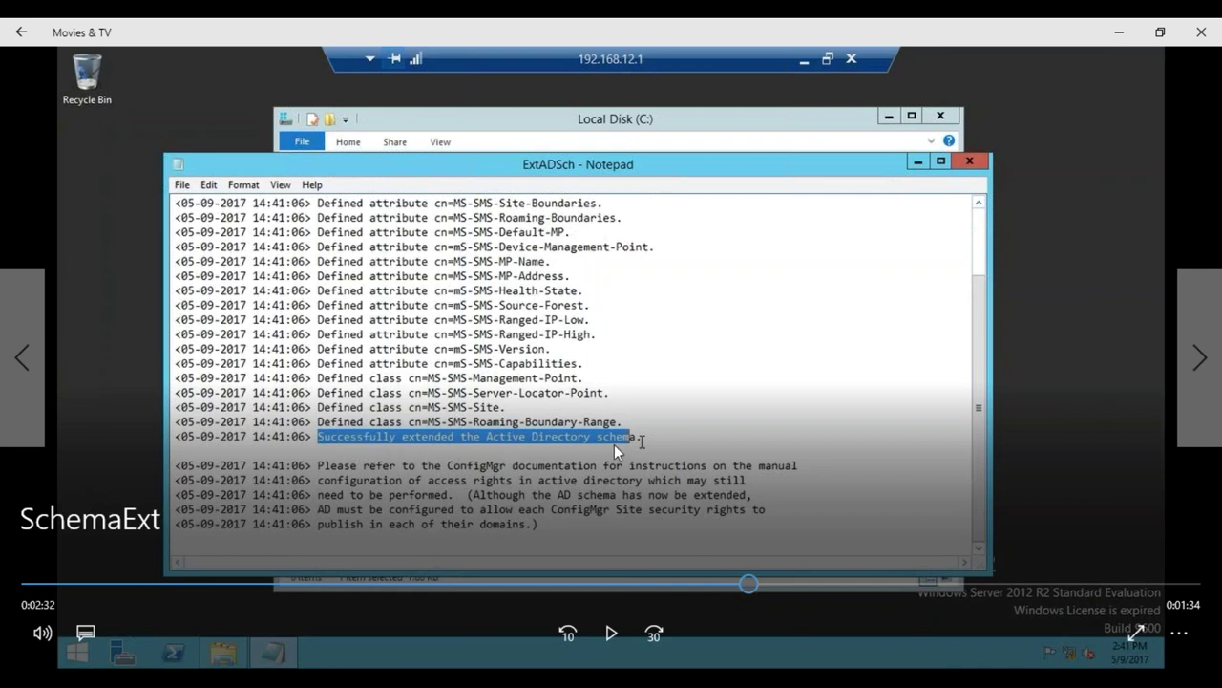
left_click(611, 632)
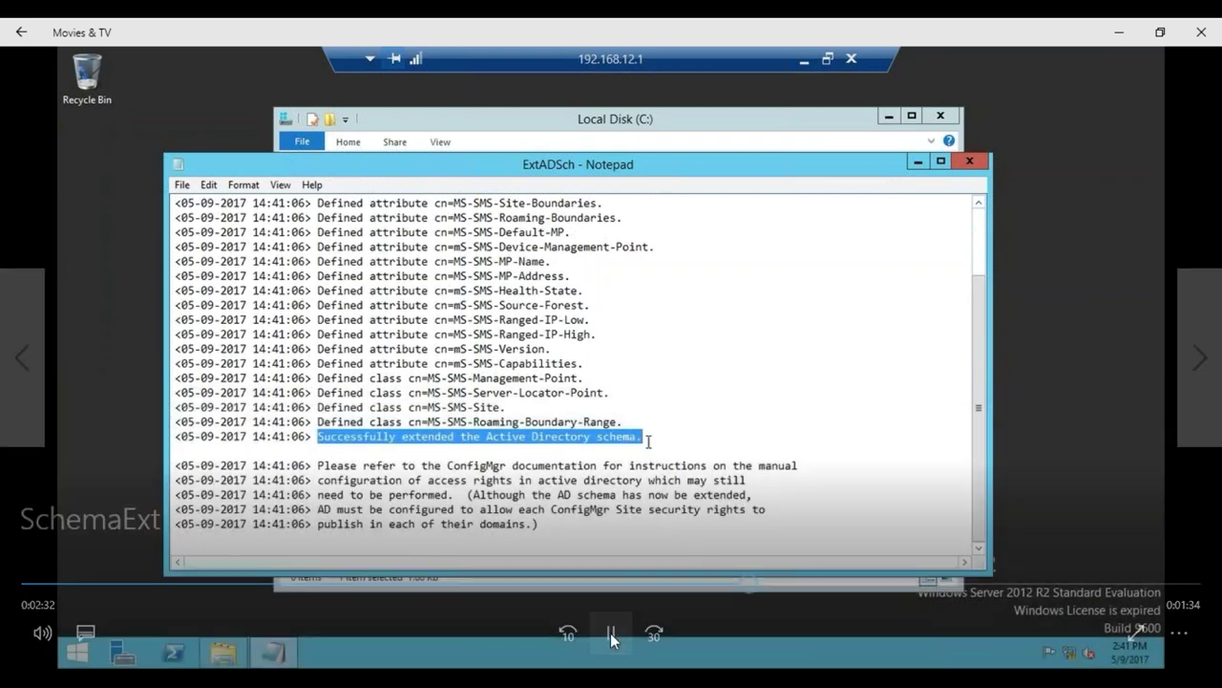
- Play the recording to the System Management attributes, skip to its end and minimize the video player
mouse_move(653, 573)
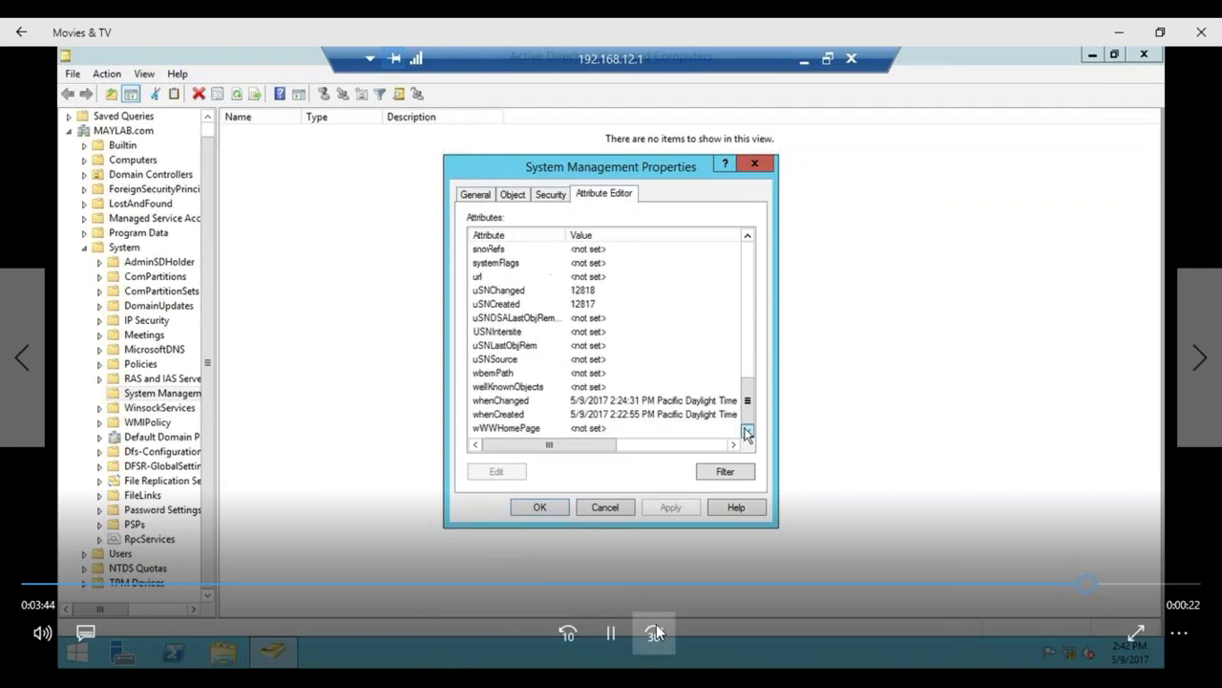
left_click(656, 624)
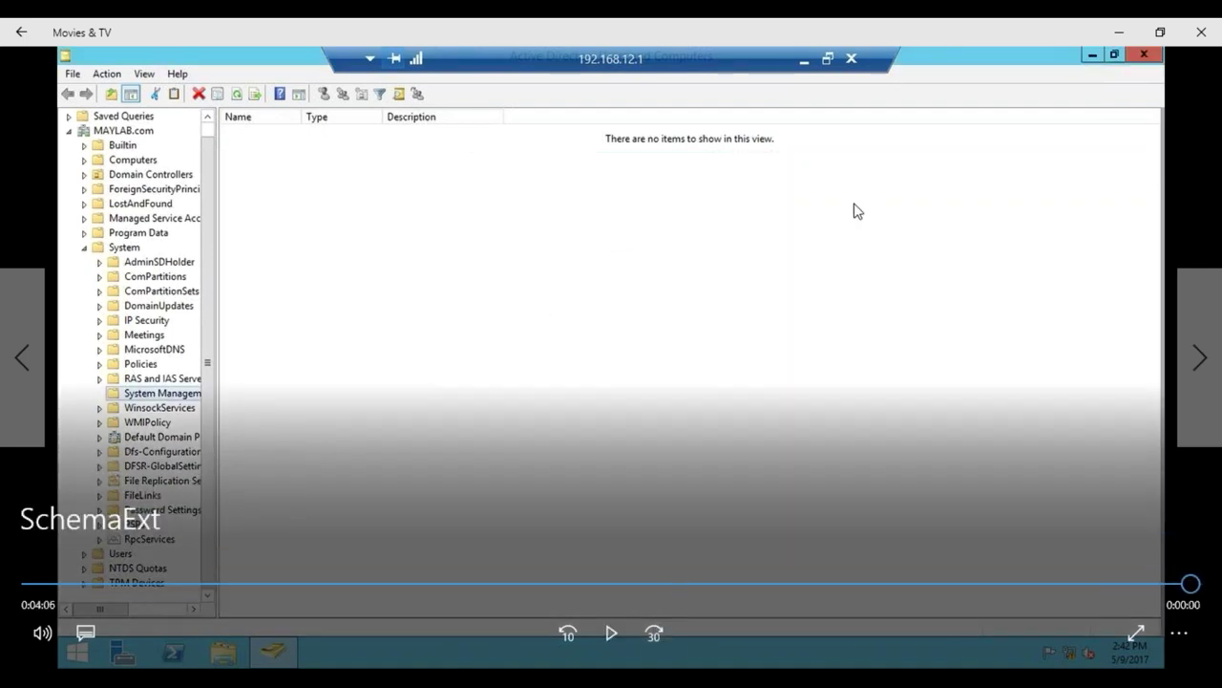
left_click(1123, 32)
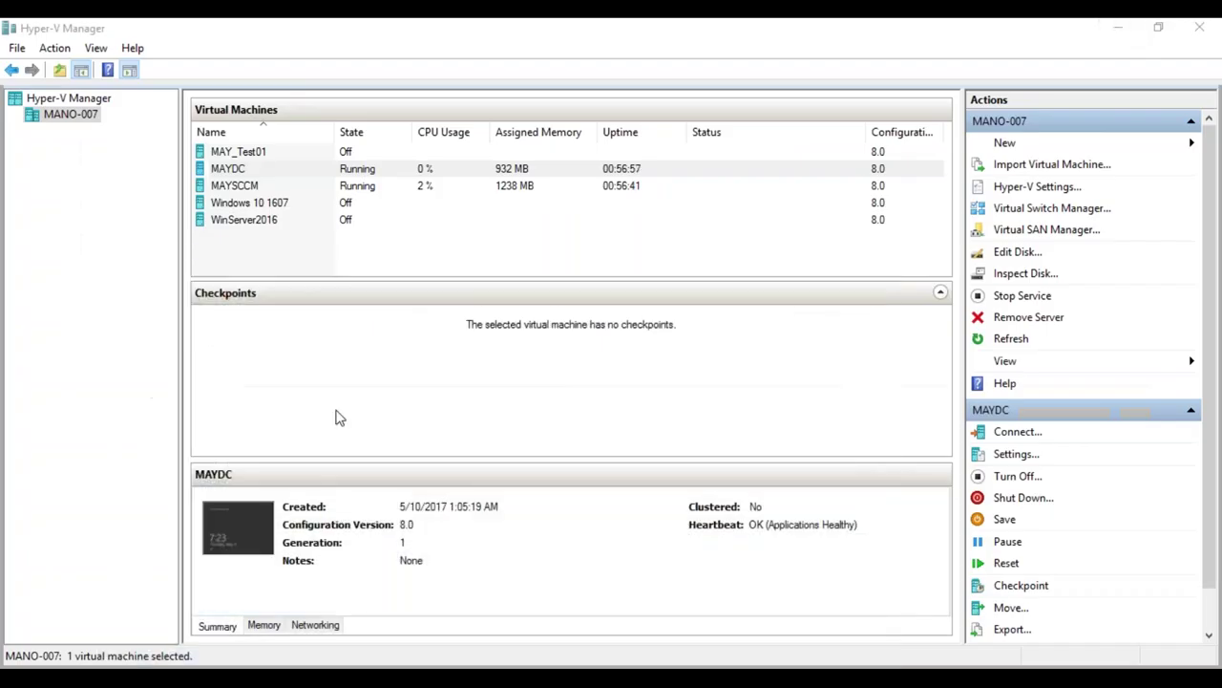
- In the Notepad notes, replace the three DC lines with "Integration to AD:", "System Management Container" and "Delegate Control"
key("alt+Tab")
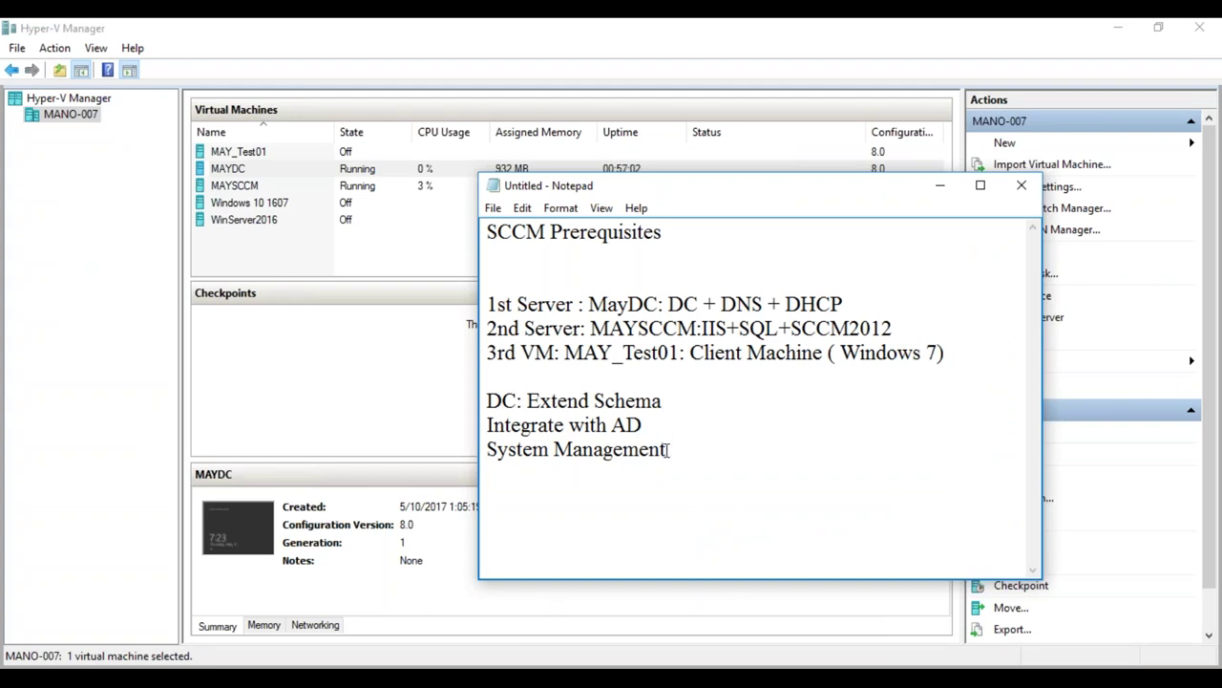
left_click_drag(681, 452, 488, 403)
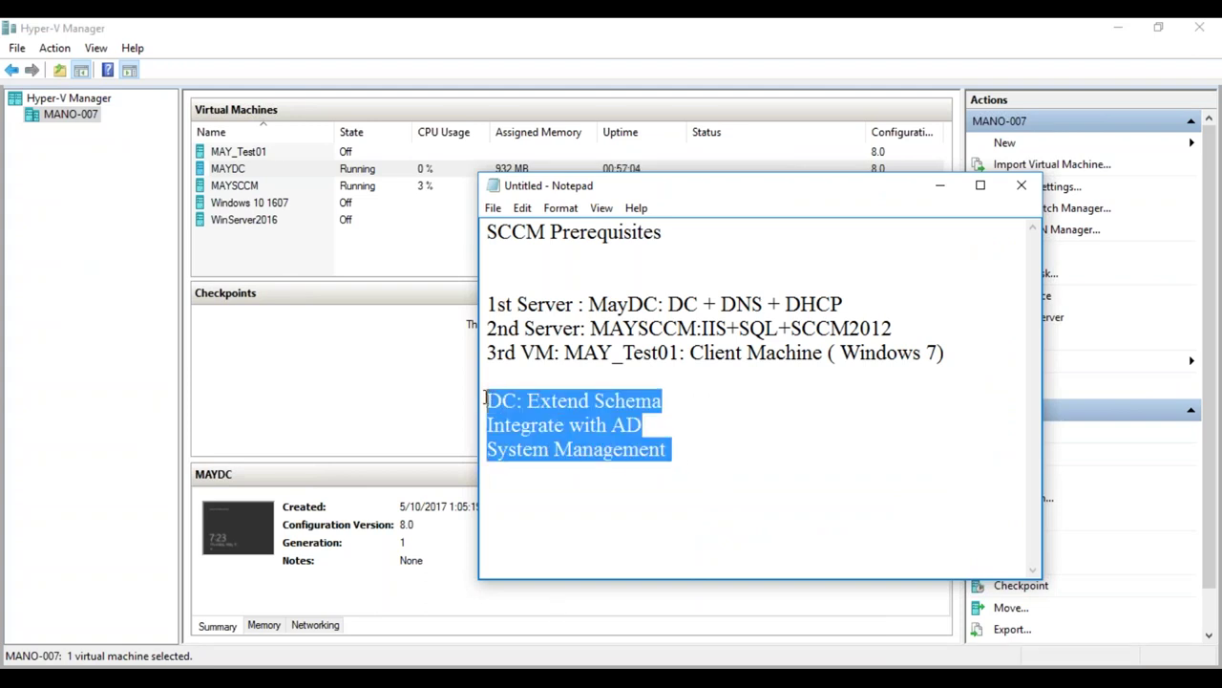
type("Int")
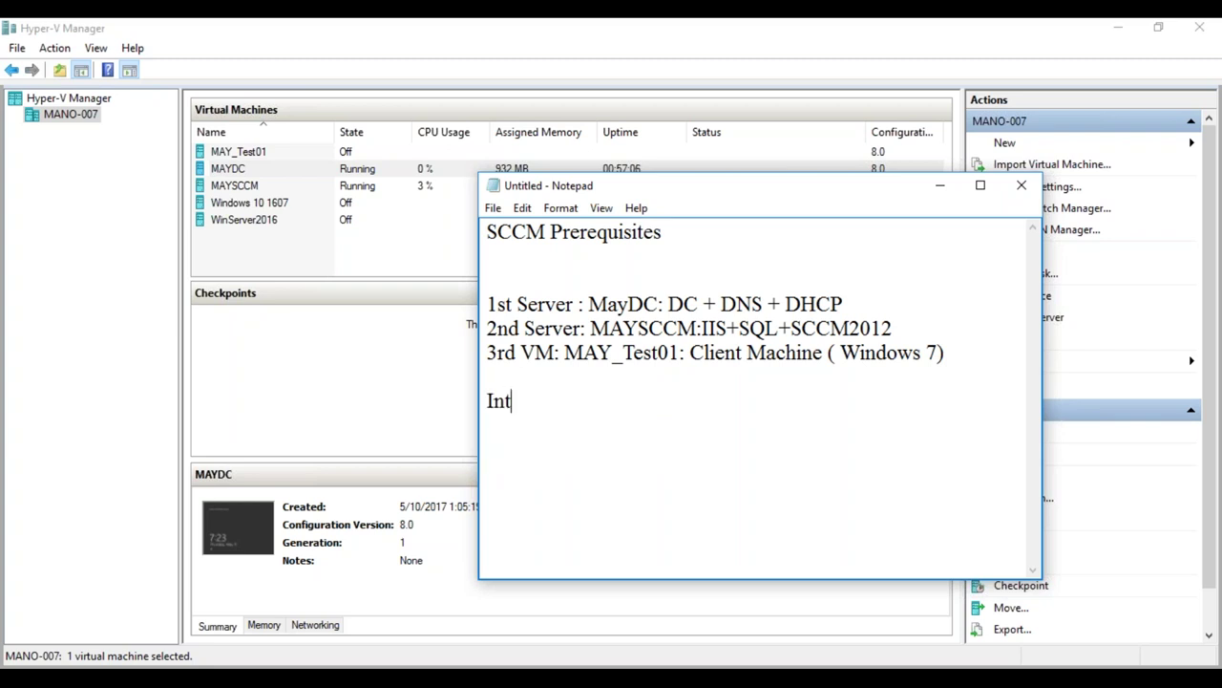
type("egration ")
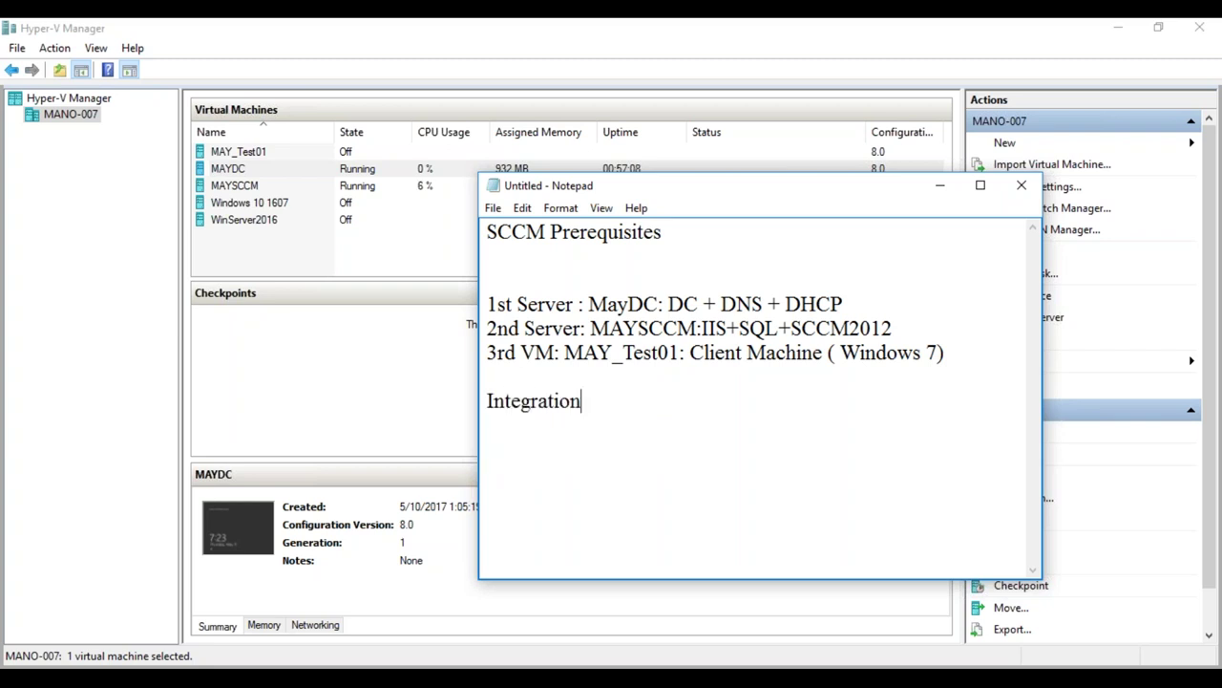
type("to AD:")
key("Return")
type("System Mana")
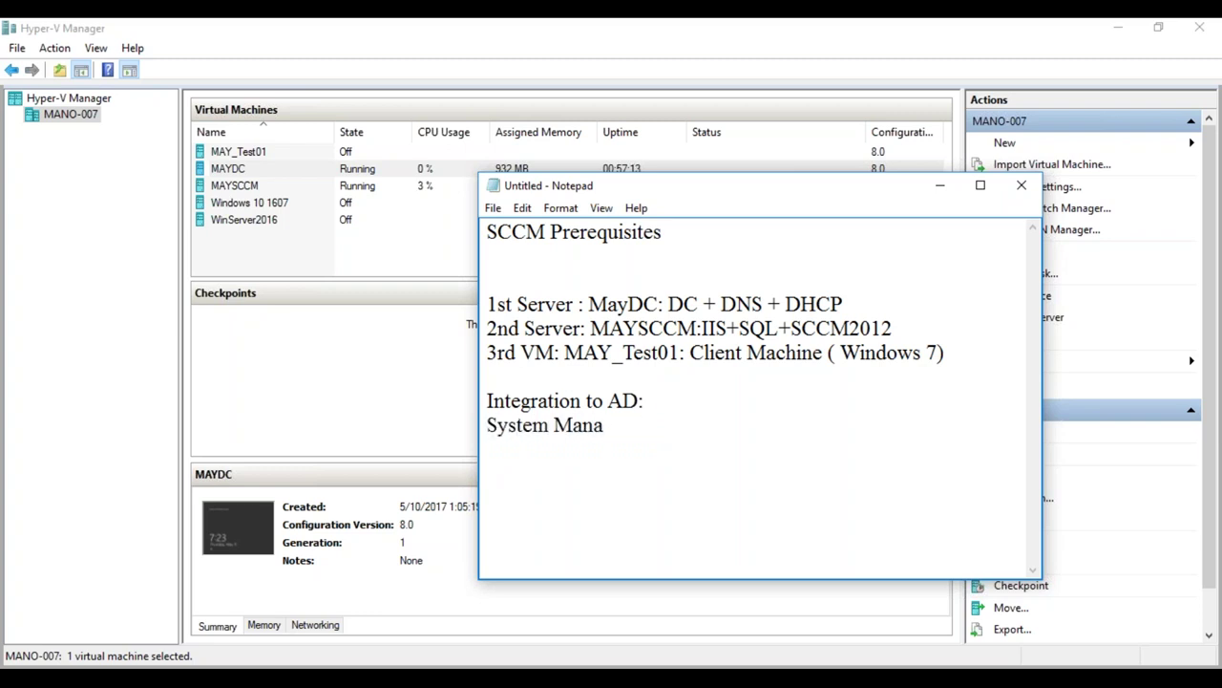
type("gement Cpontainer")
key("Return")
type("D")
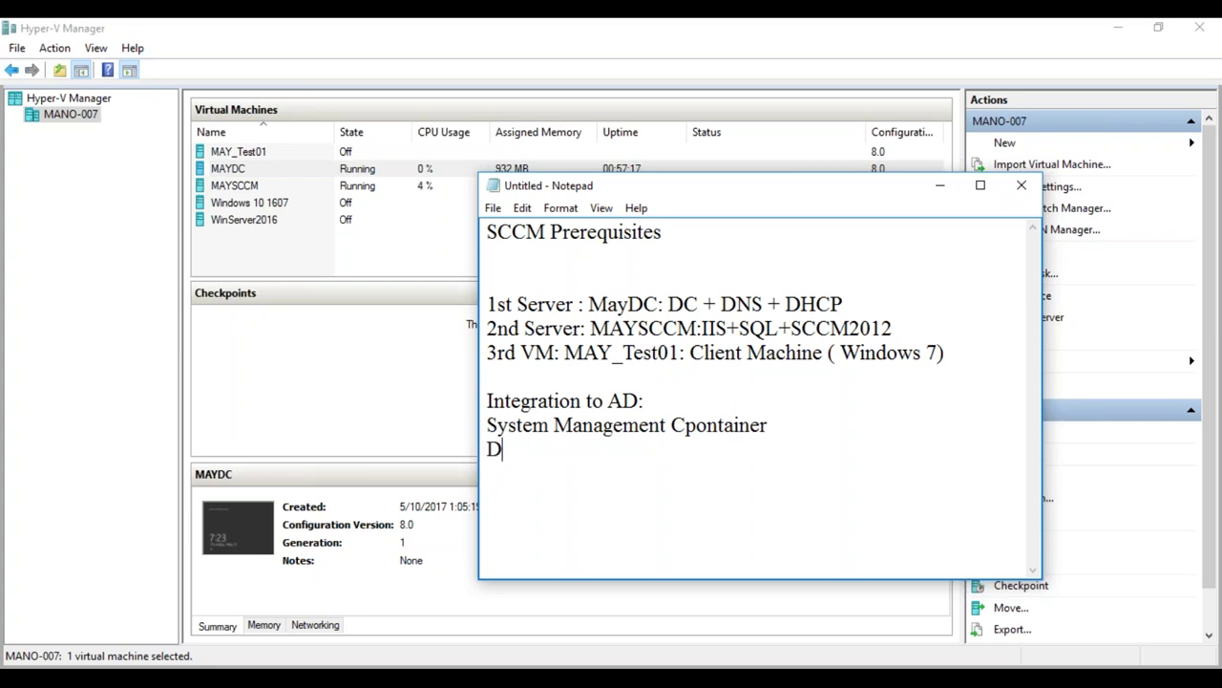
type("elegate Control")
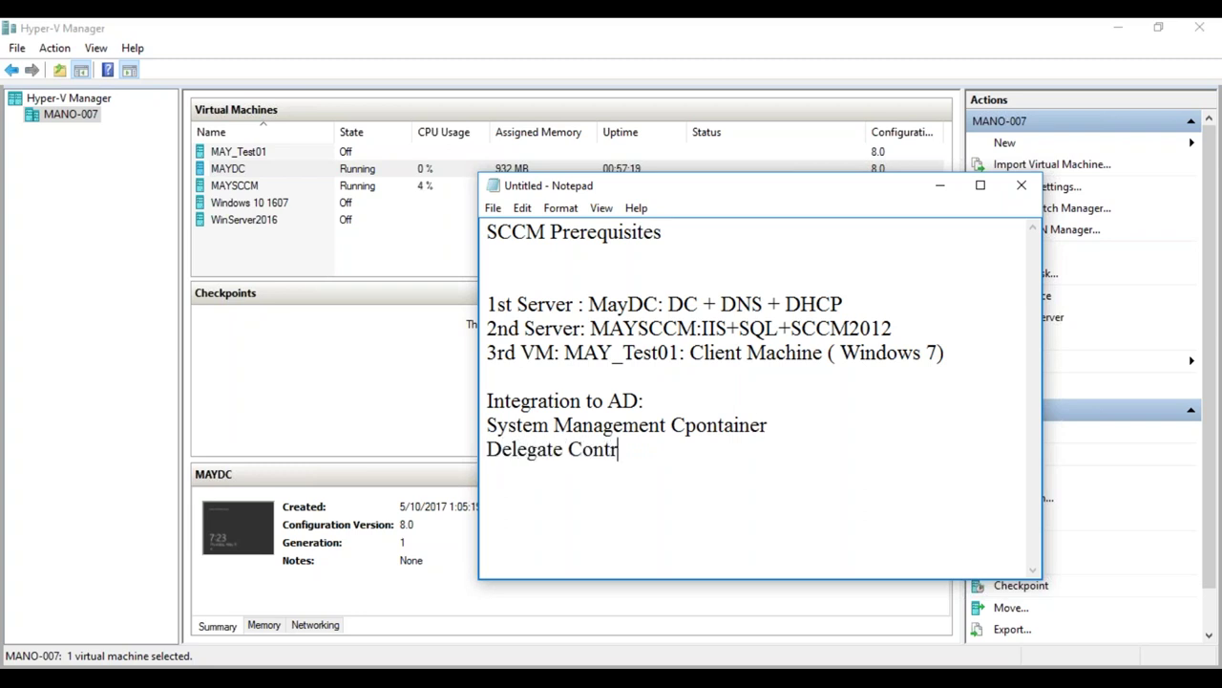
left_click(684, 426)
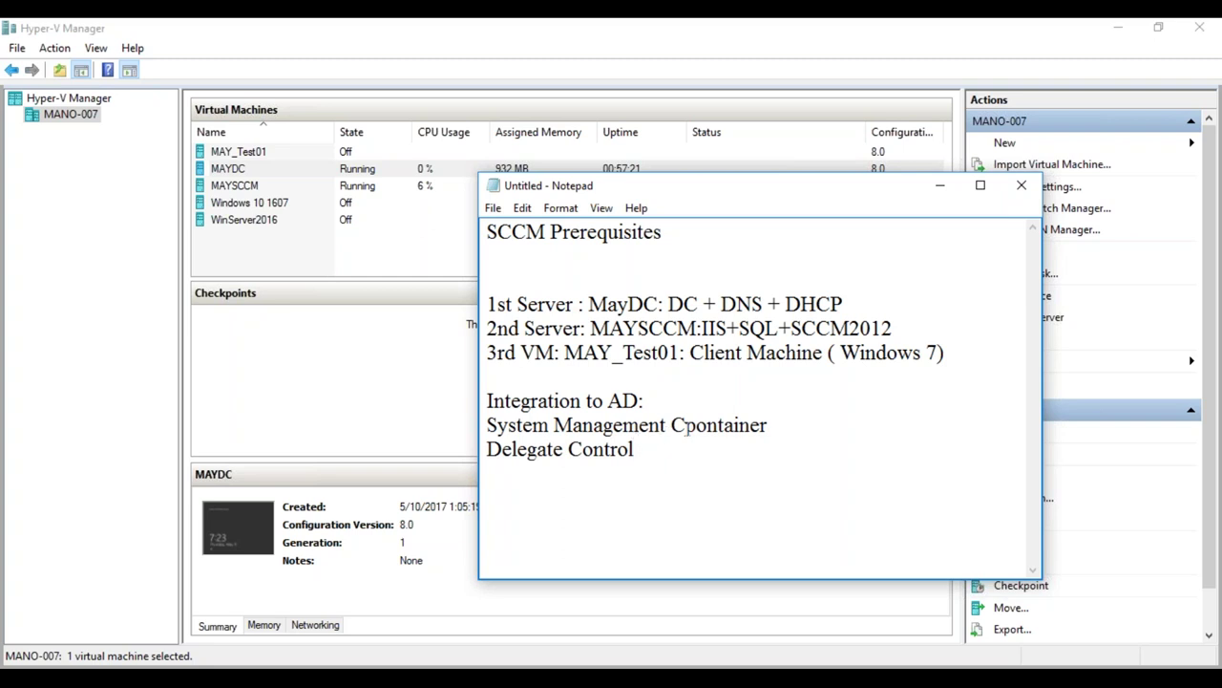
key("BackSpace")
- Add the line "Extend AD Schema" after Delegate Control and, below a blank line, "IIS ( Roles & Features)"
left_click(659, 451)
key("Return")
type("Exten")
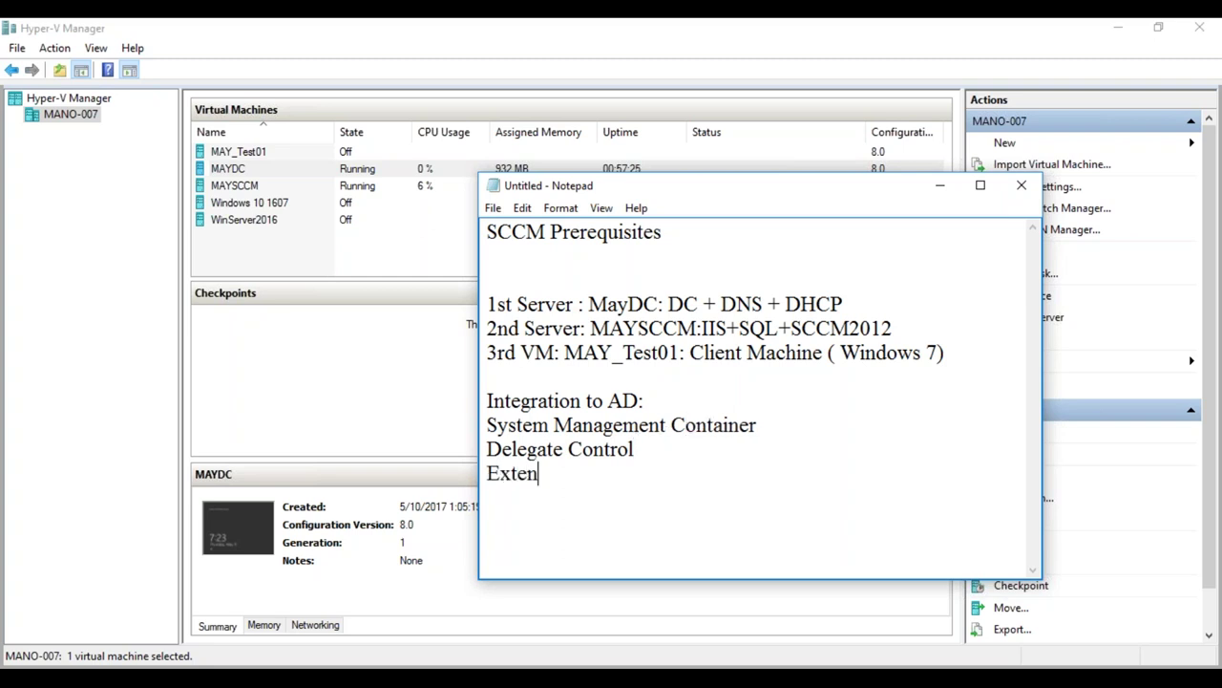
type("d AD Schema")
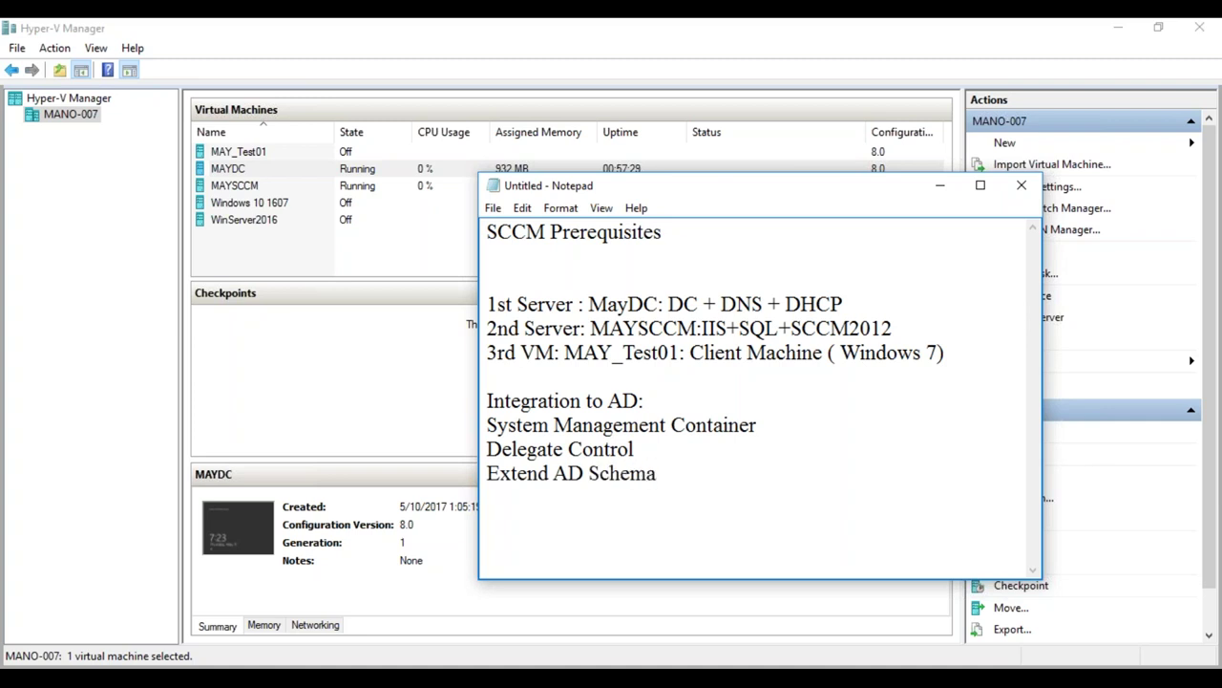
key("Return")
key("Return")
type("IIS ( Role")
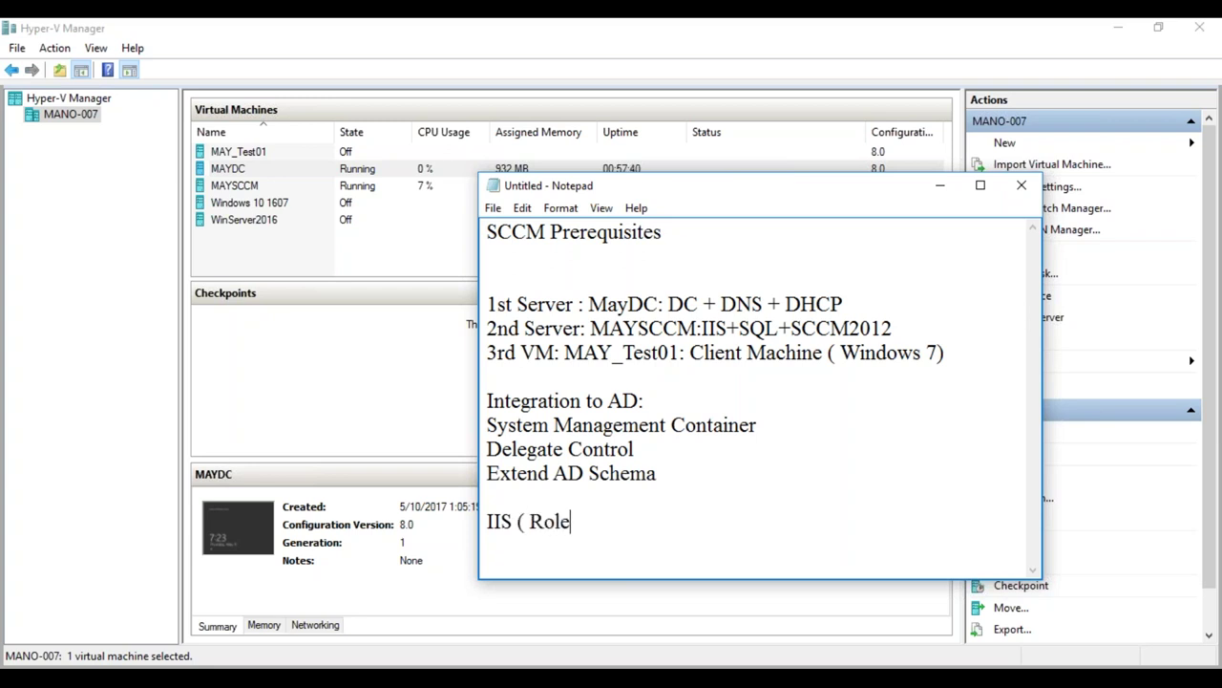
type("s & FeatureS")
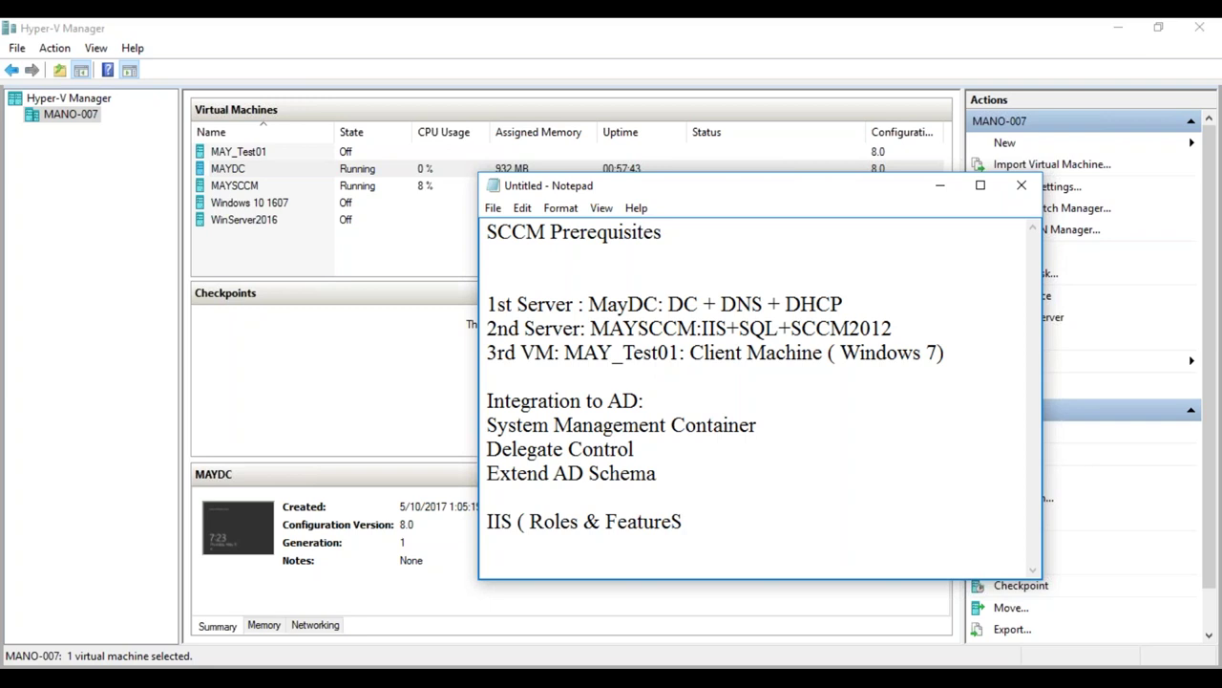
key("BackSpace")
type("s)")
- Insert the headings "DC:" above the AD integration lines and "SCCM:" above the IIS line, and maximize the notes window
left_click(489, 382)
key("Return")
type("DC:")
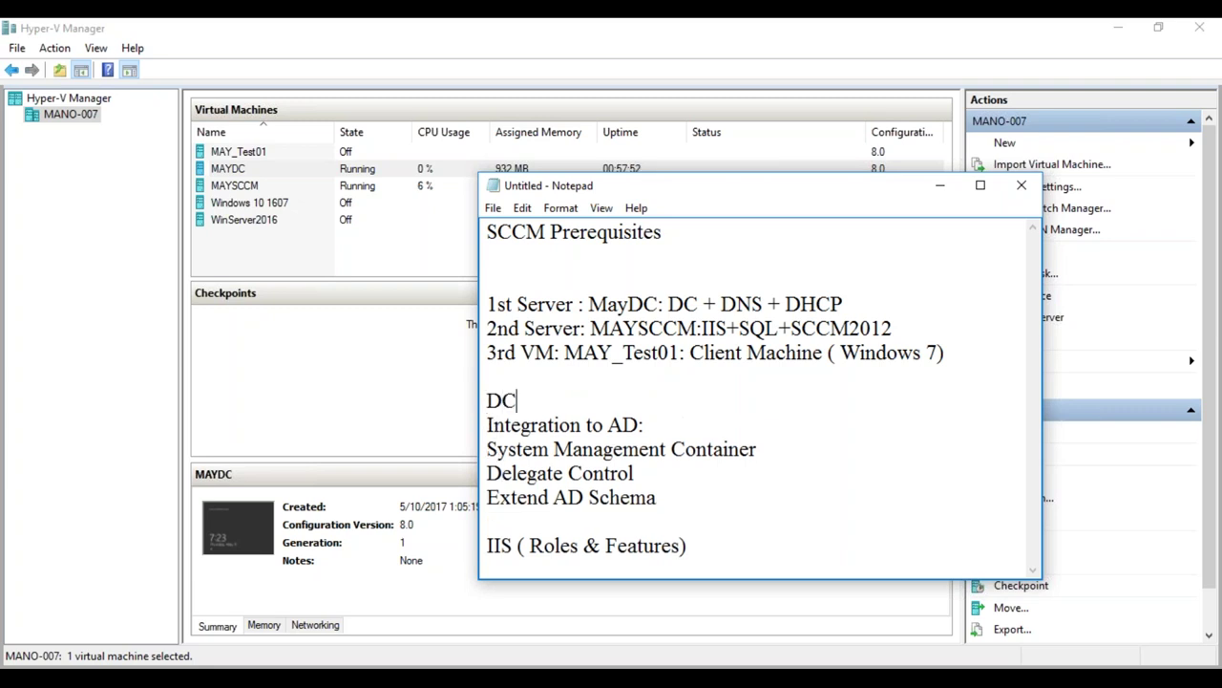
left_click(485, 521)
key("Return")
type("SCCM:")
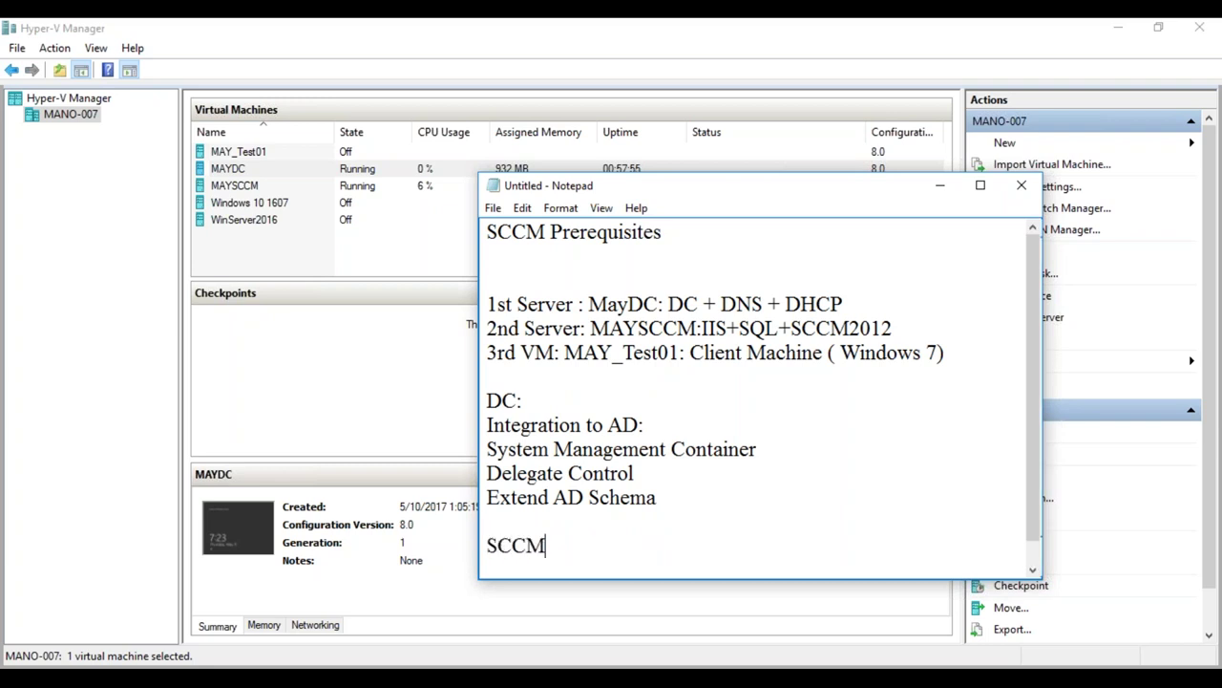
double_click(796, 187)
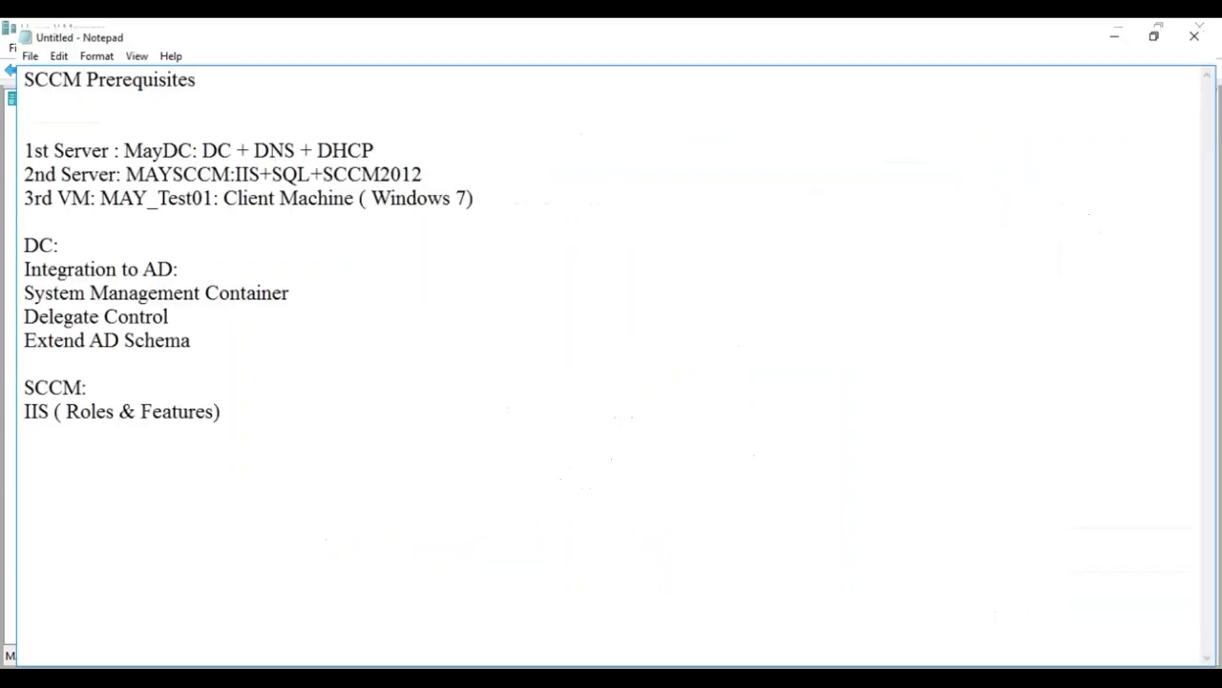
left_click(264, 407)
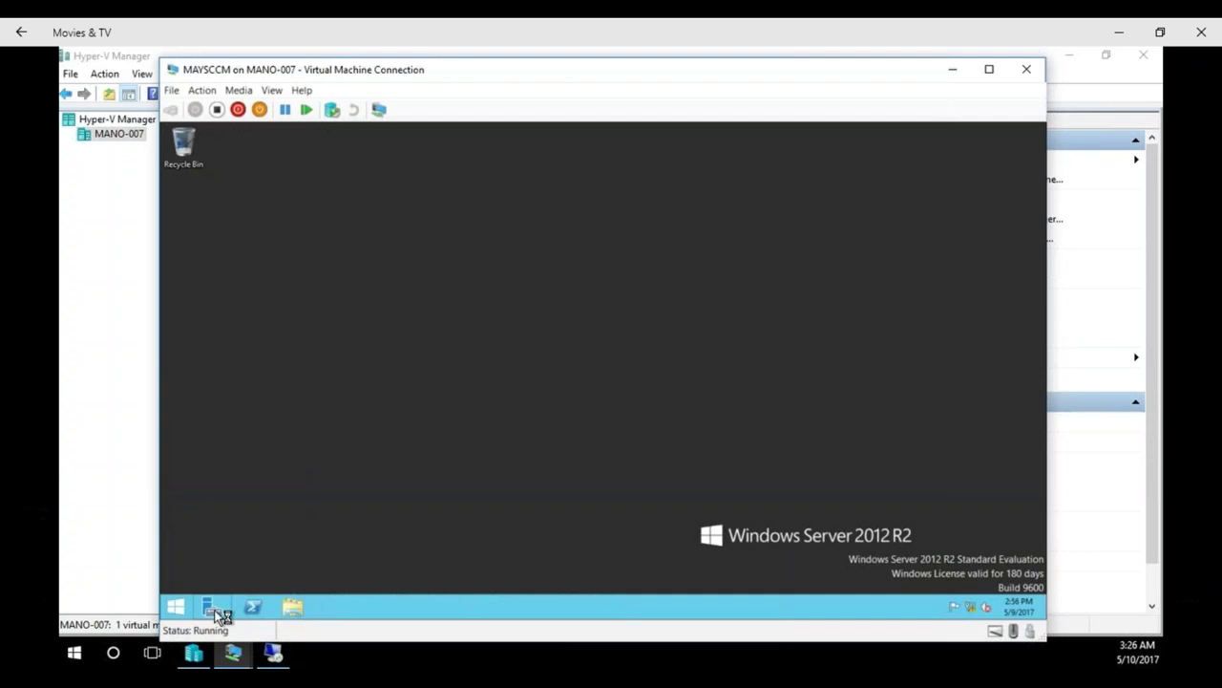
- Watch the IIS recording in Movies & TV, pausing at the .NET Framework 3.5 features and at the BITS Compact Server selection
mouse_move(504, 507)
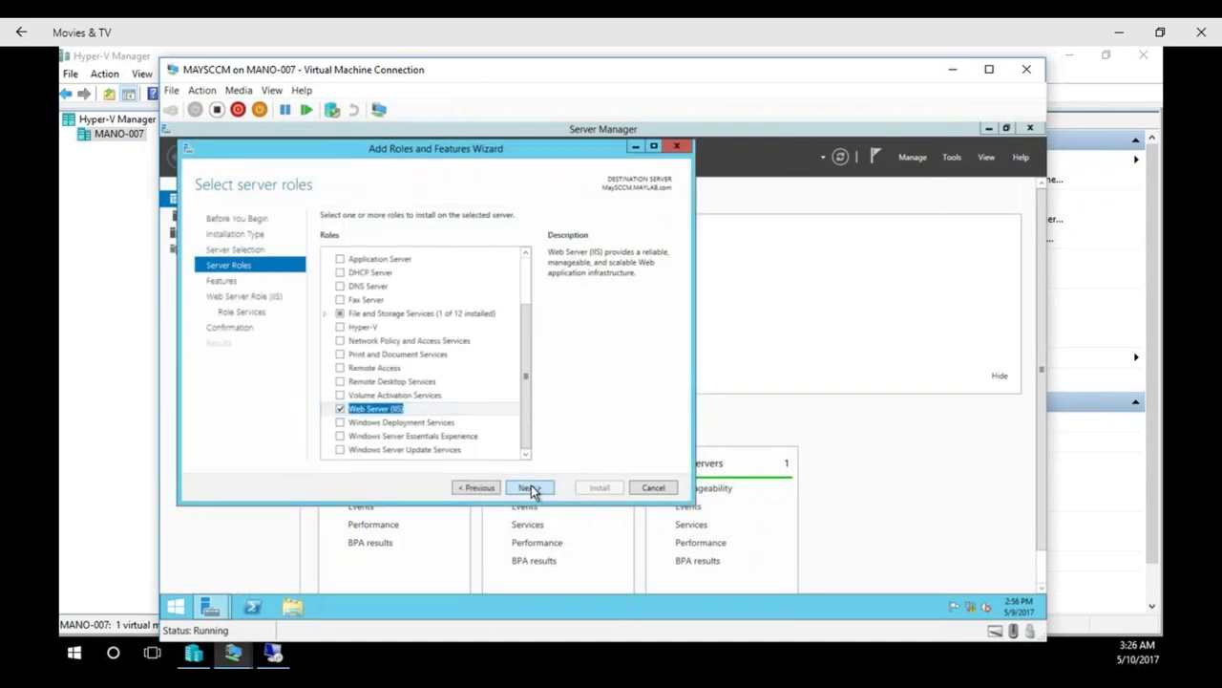
left_click(609, 633)
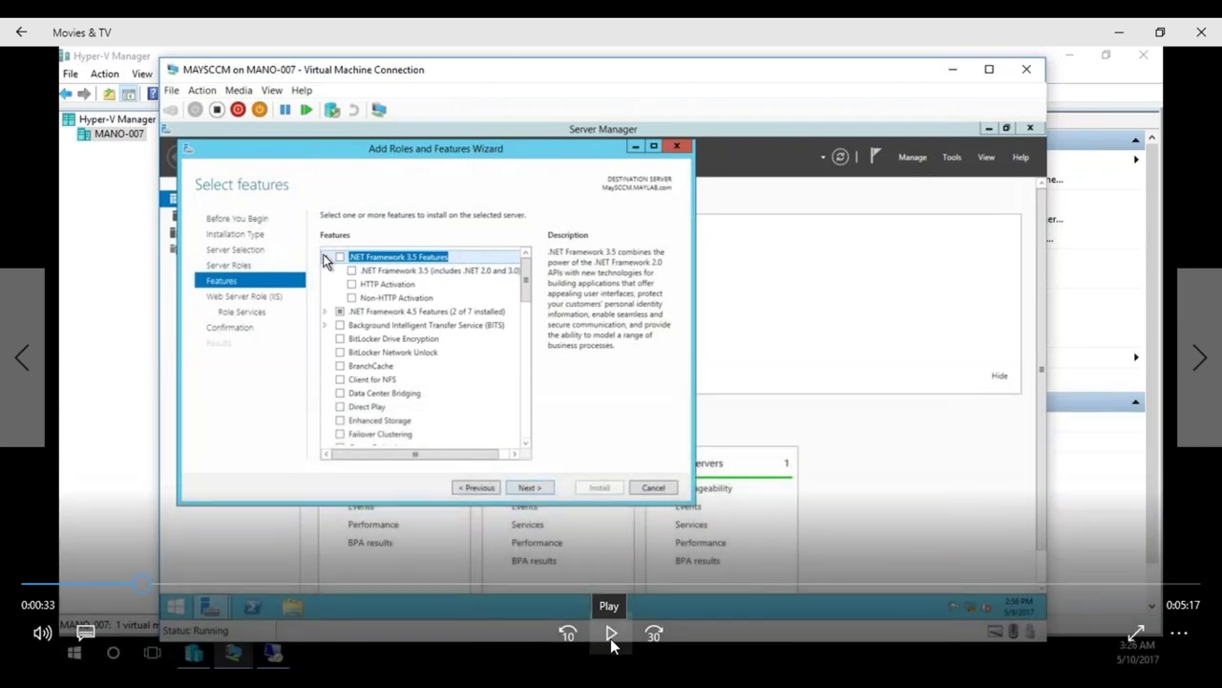
left_click(610, 638)
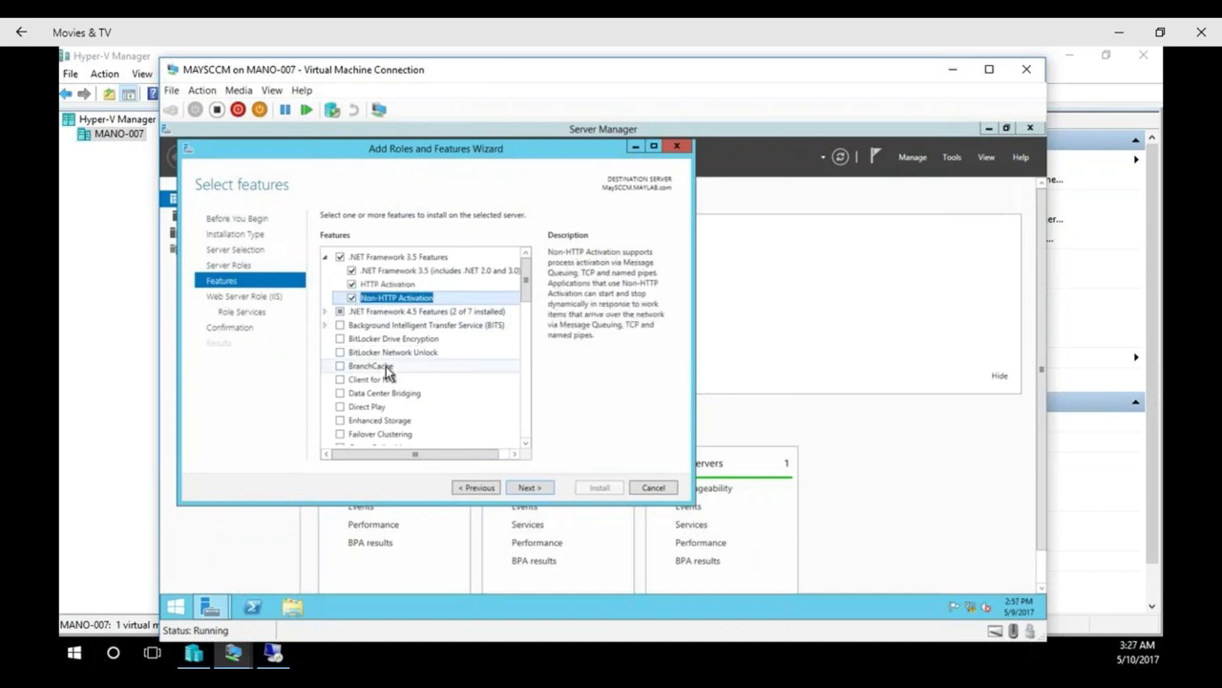
mouse_move(617, 632)
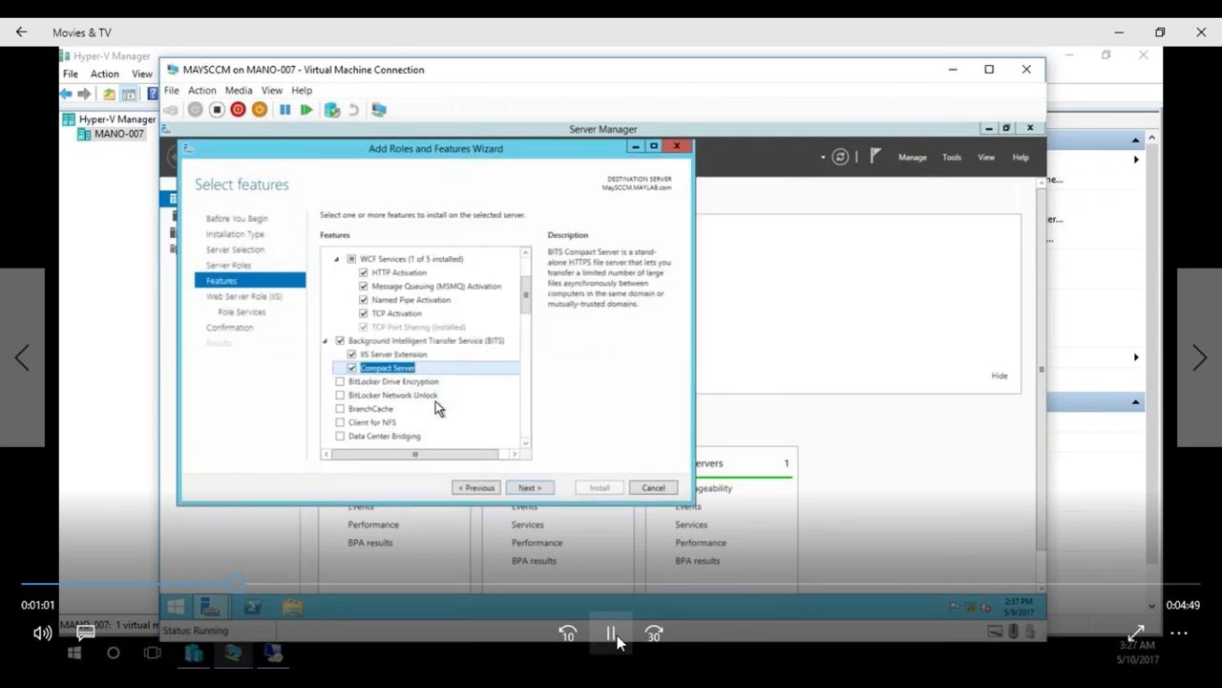
left_click(617, 637)
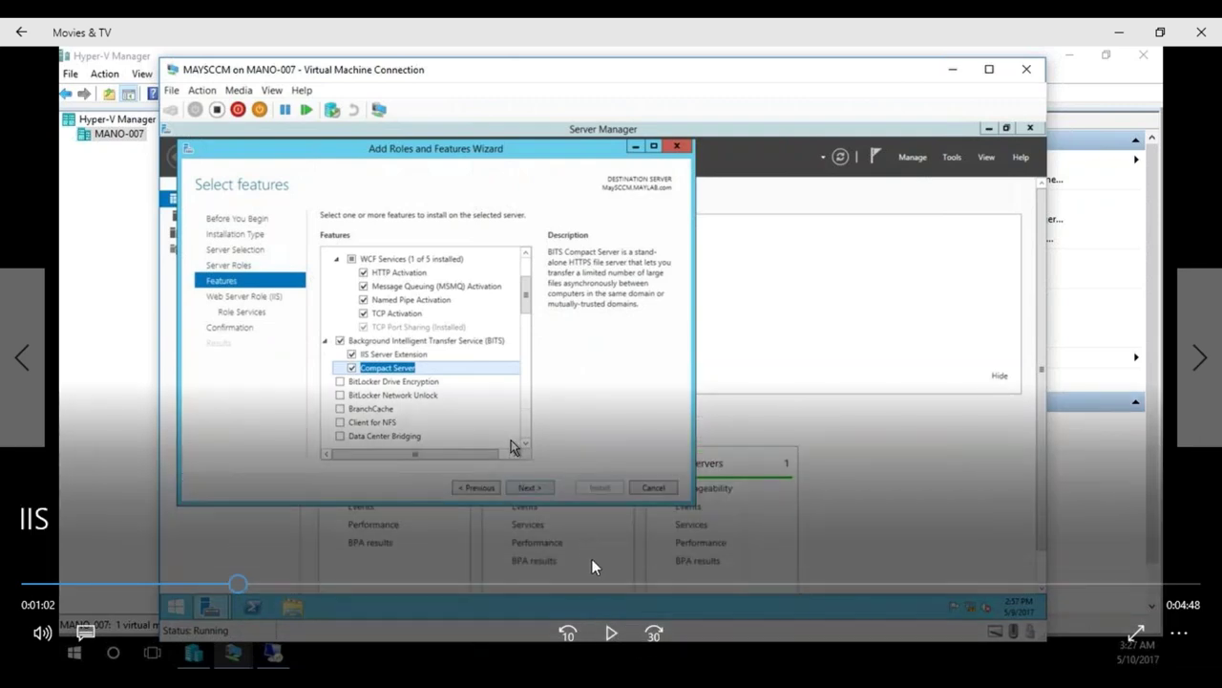
- Play the IIS recording on from the BITS selection, pausing at the Web Server role services page before resuming
left_click(622, 653)
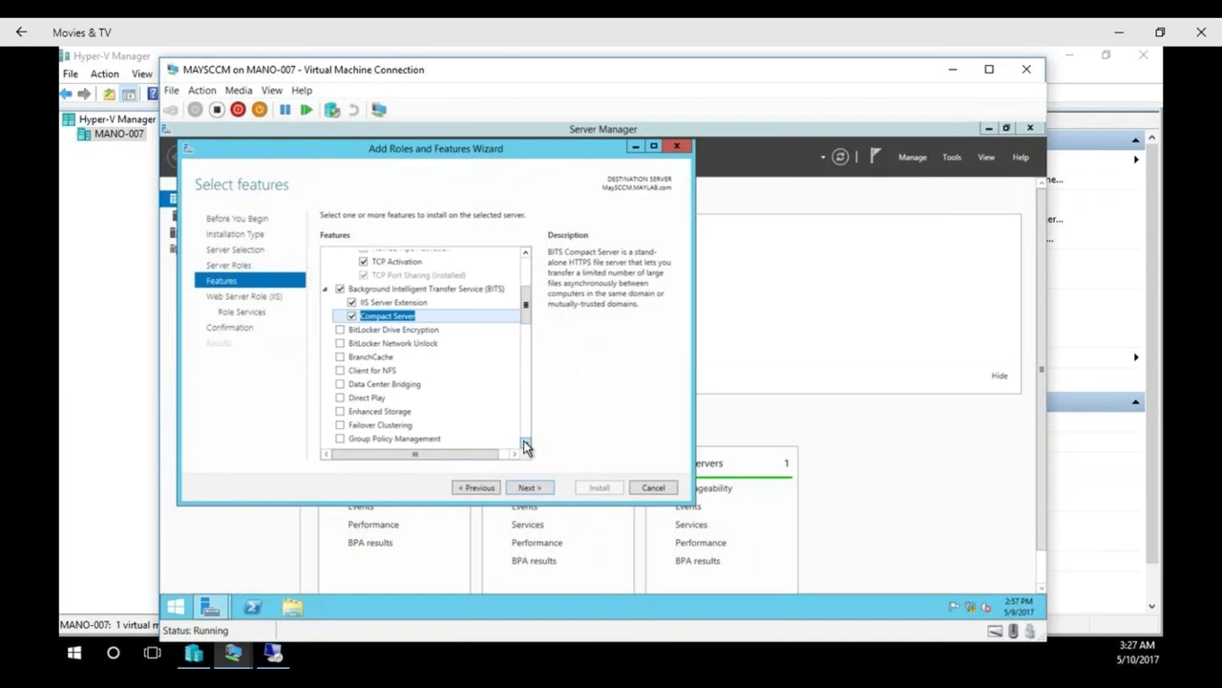
mouse_move(604, 576)
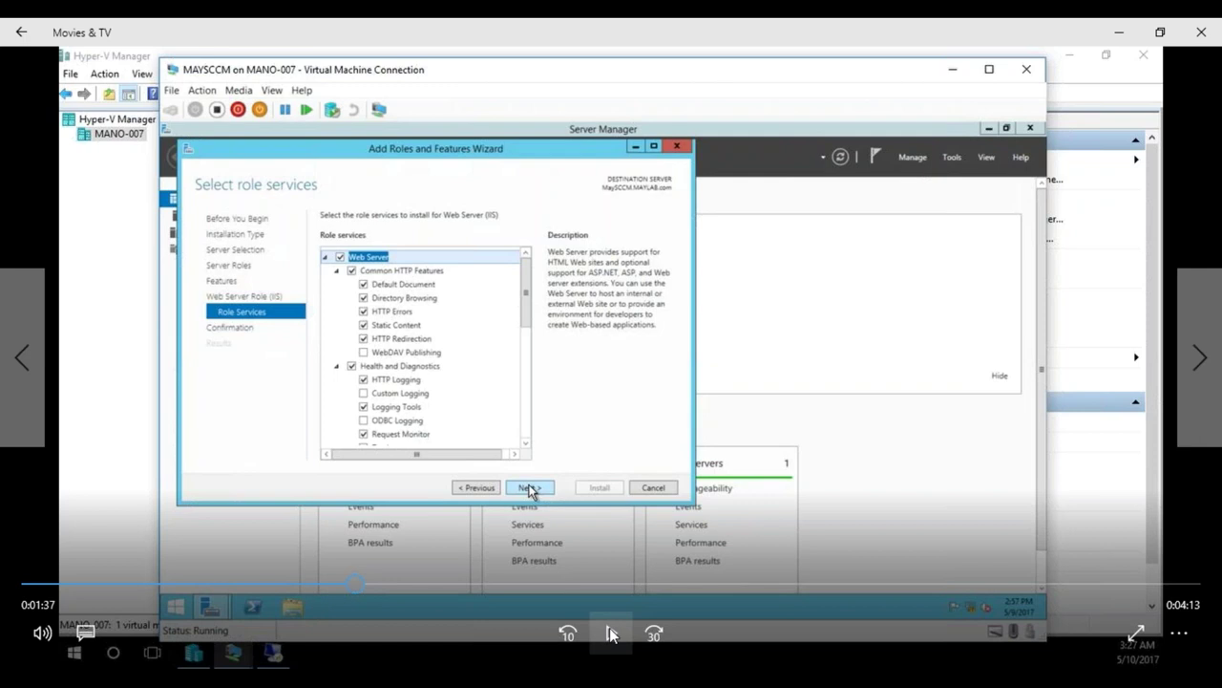
left_click(609, 627)
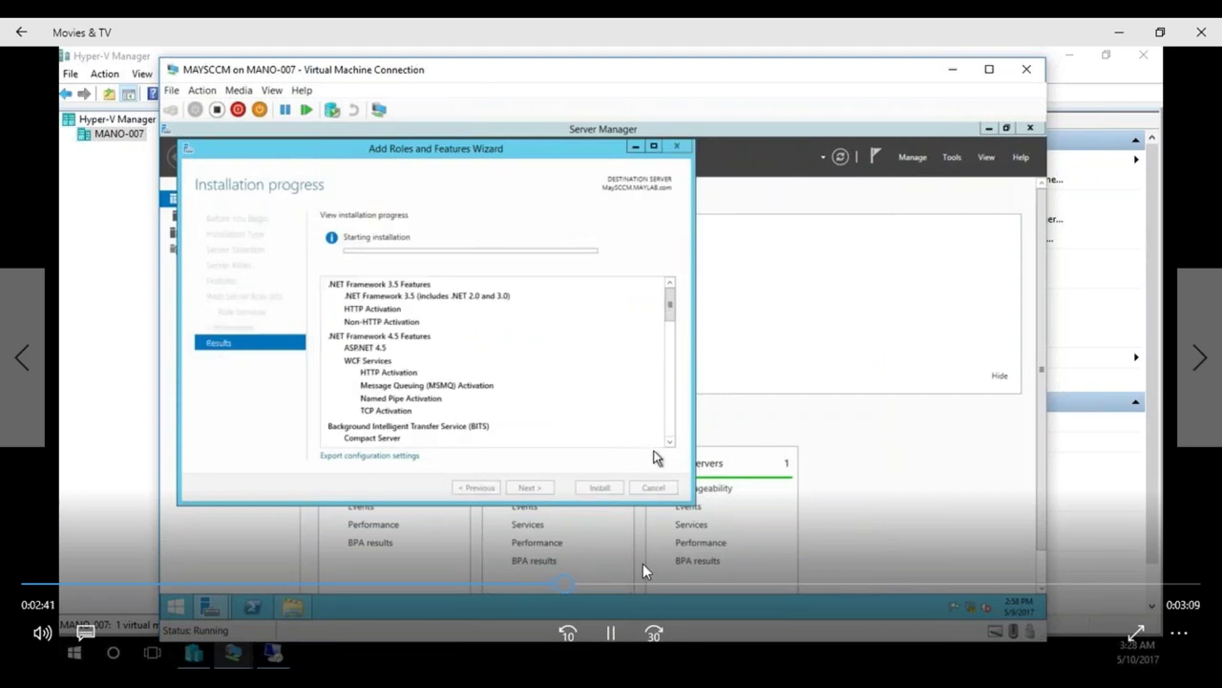
- Skip through the installation progress to the end of the IIS recording, close it and return to the IIS line in the notes
left_click(655, 633)
left_click(655, 633)
left_click(655, 633)
left_click(655, 633)
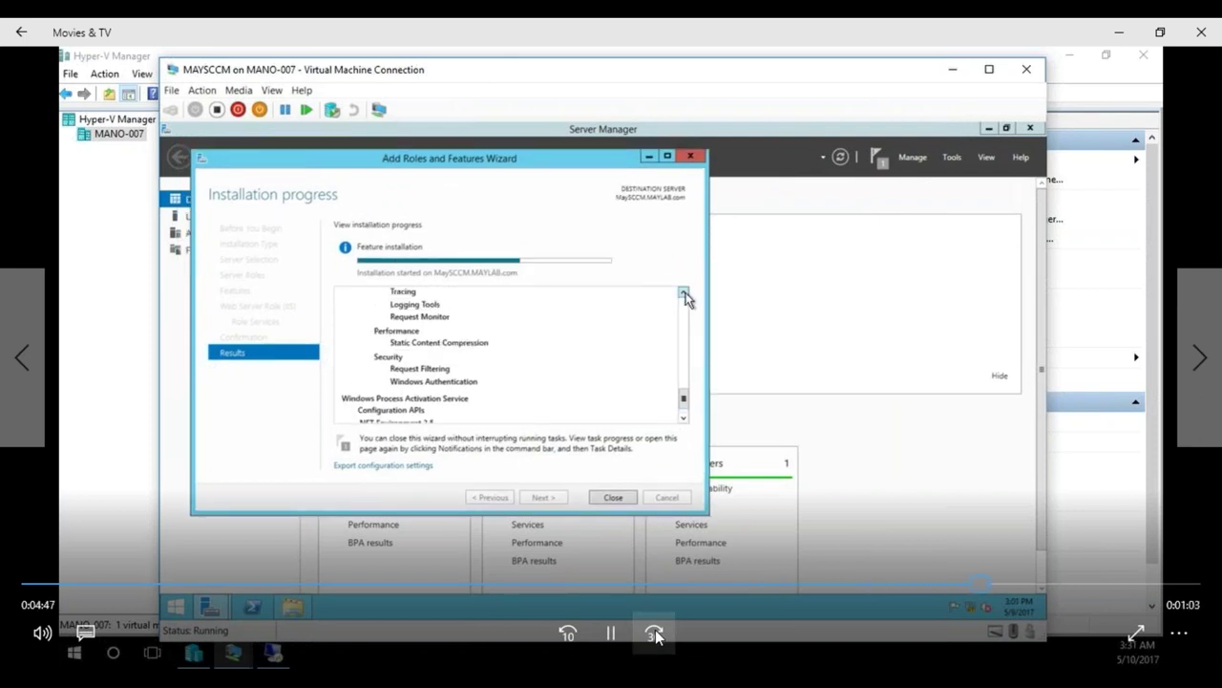
left_click(655, 634)
left_click(655, 632)
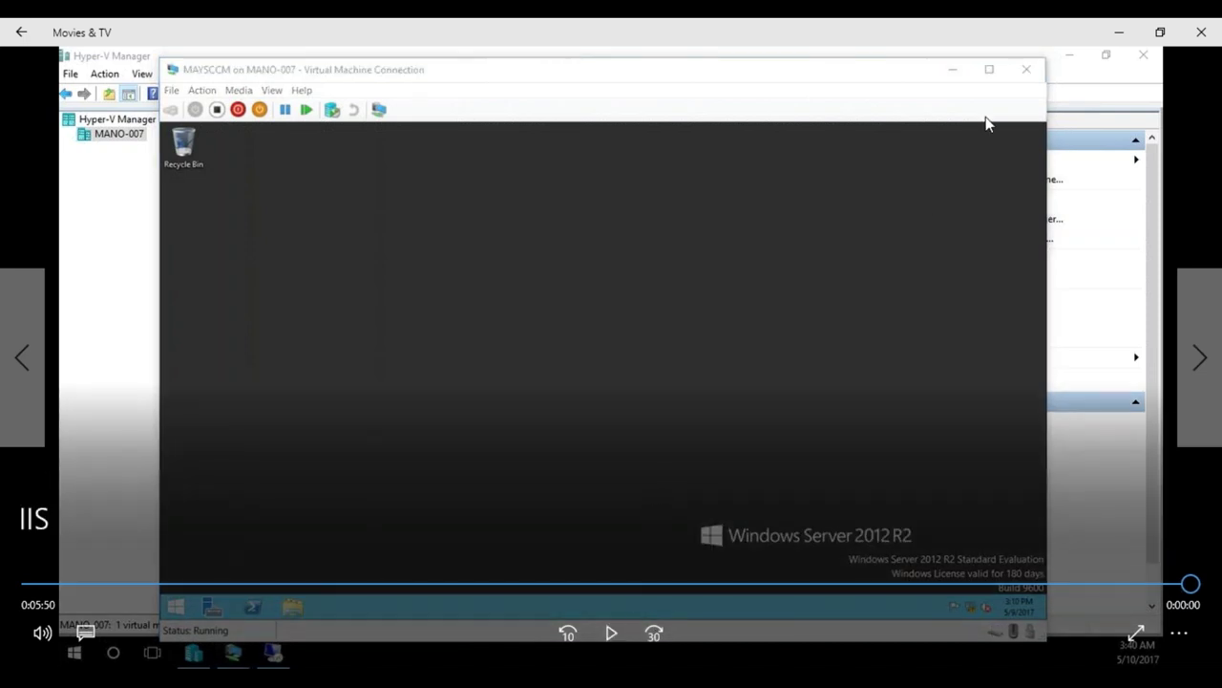
left_click(1203, 33)
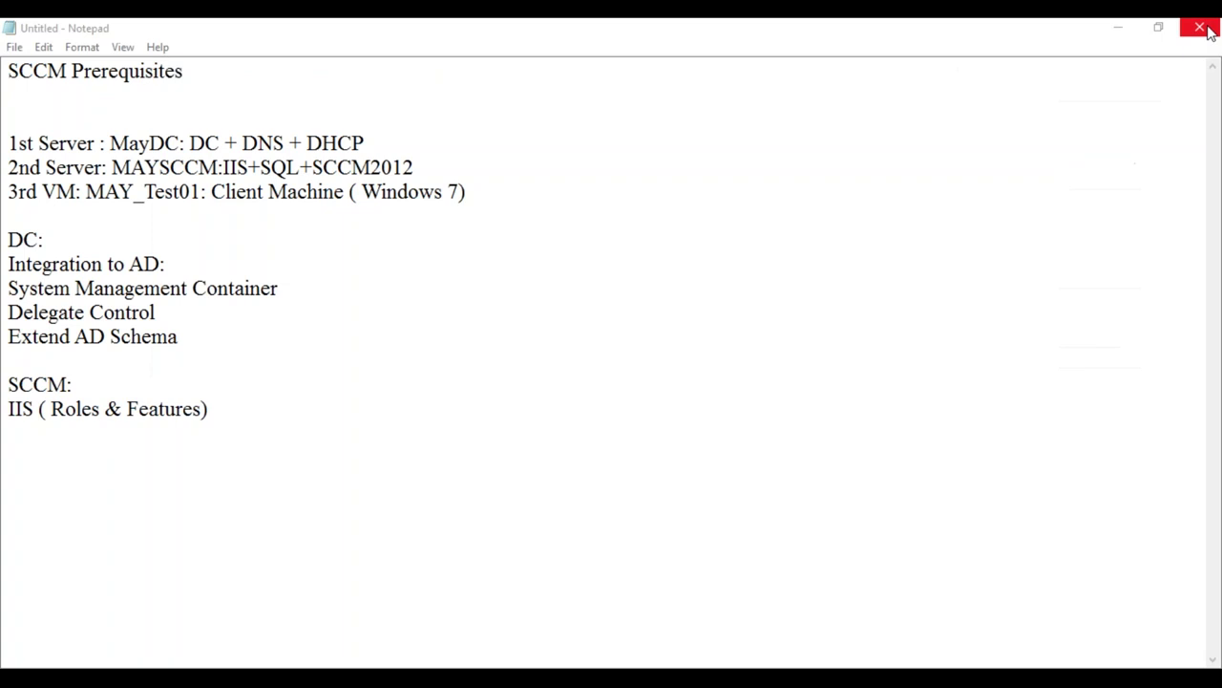
left_click(222, 407)
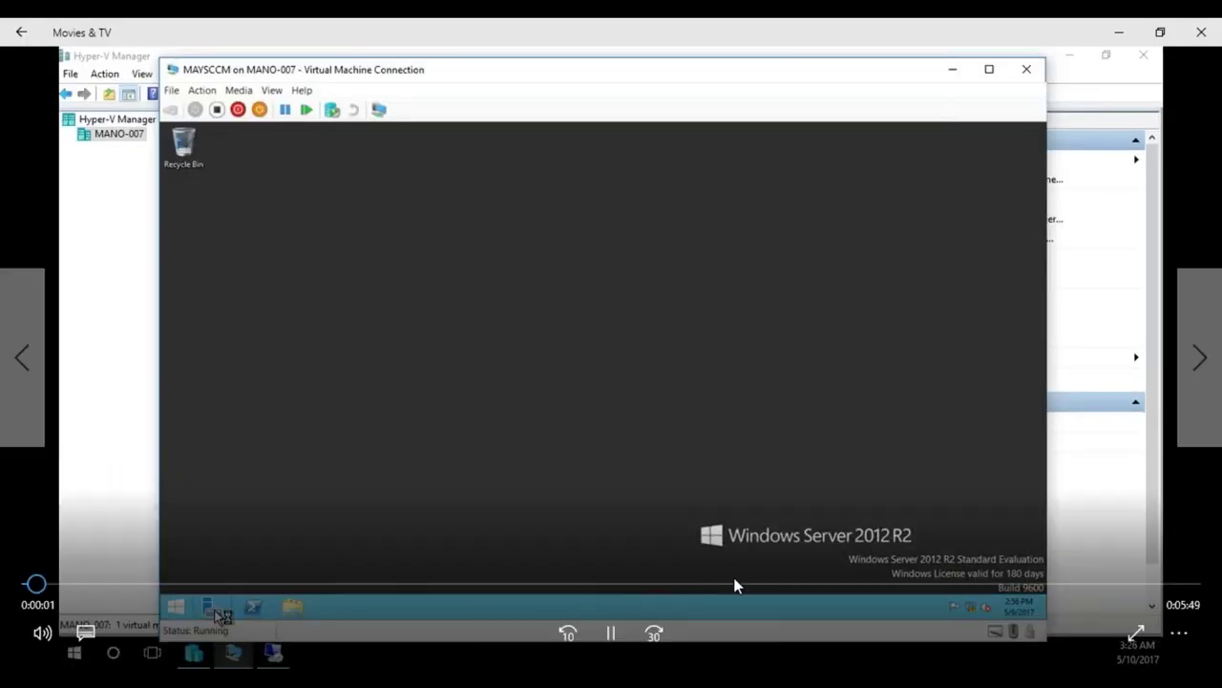
- Reopen the IIS recording, seek back to the Confirm installation selections page, pause at the alternate source path link and resume playback
left_click(733, 583)
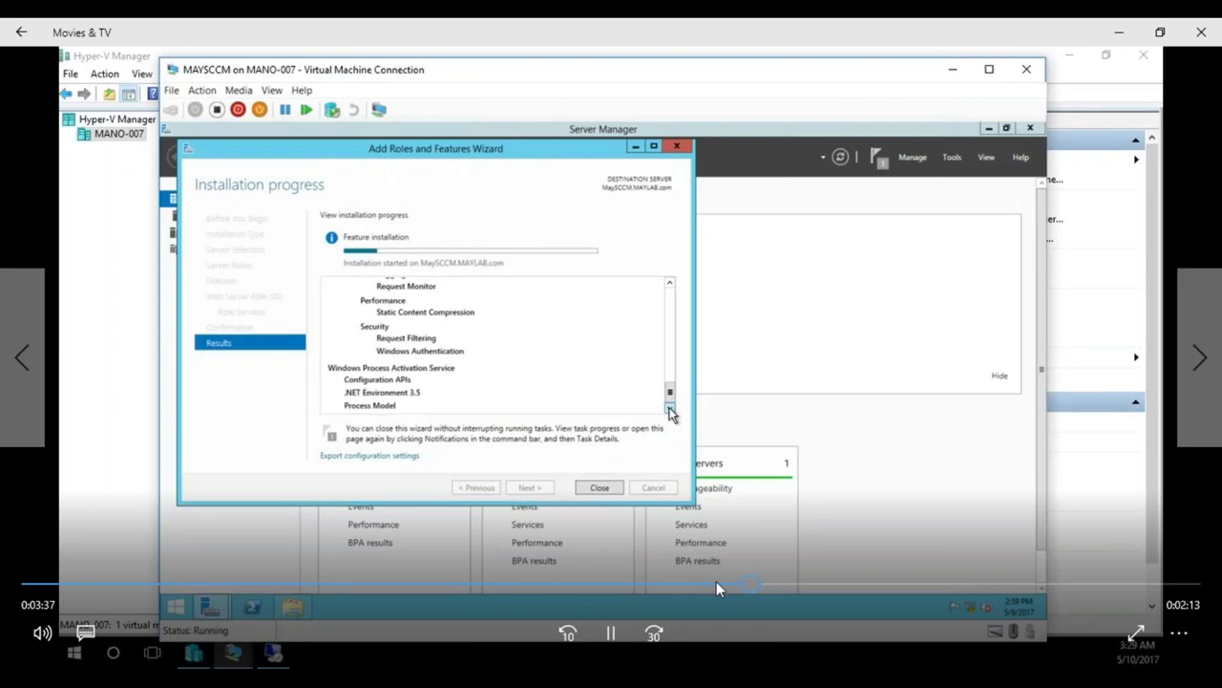
left_click(653, 581)
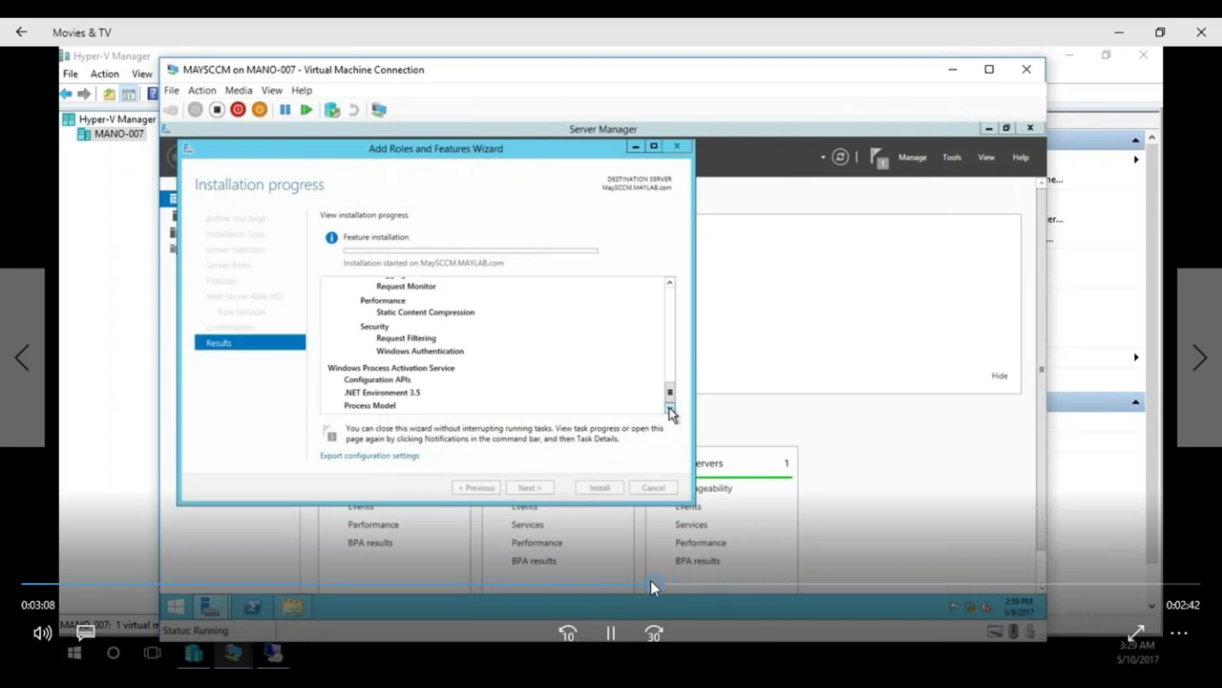
left_click(602, 583)
left_click(534, 583)
left_click(498, 581)
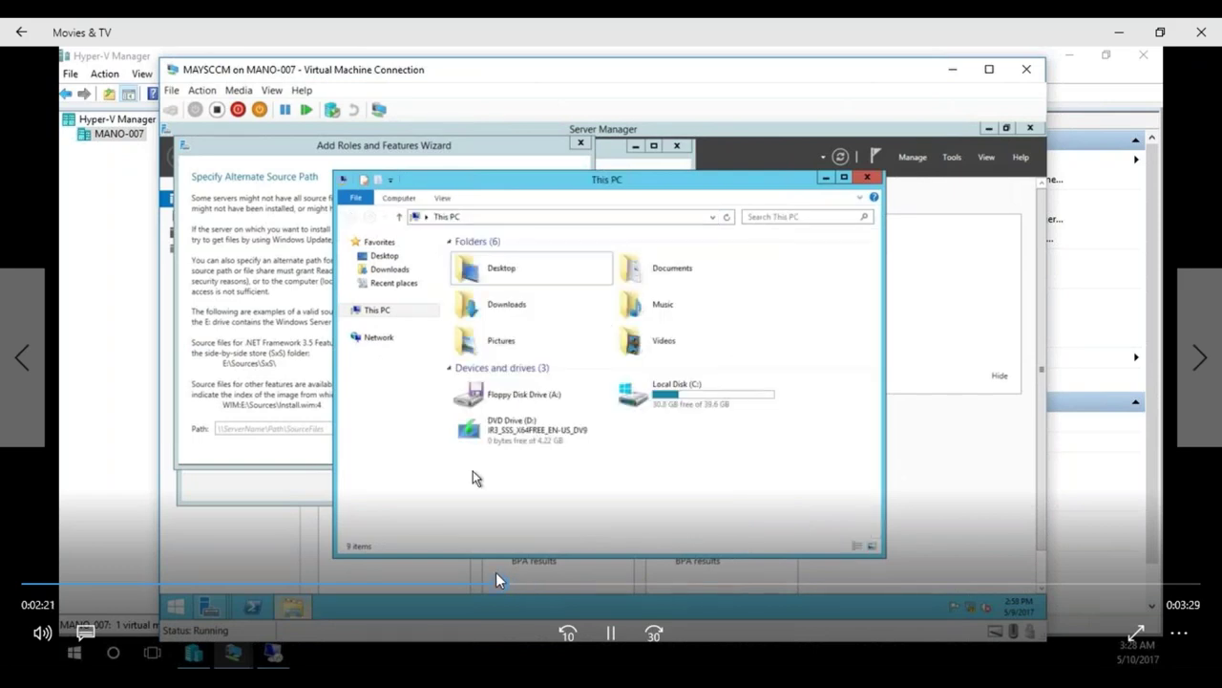
left_click(482, 580)
left_click(460, 580)
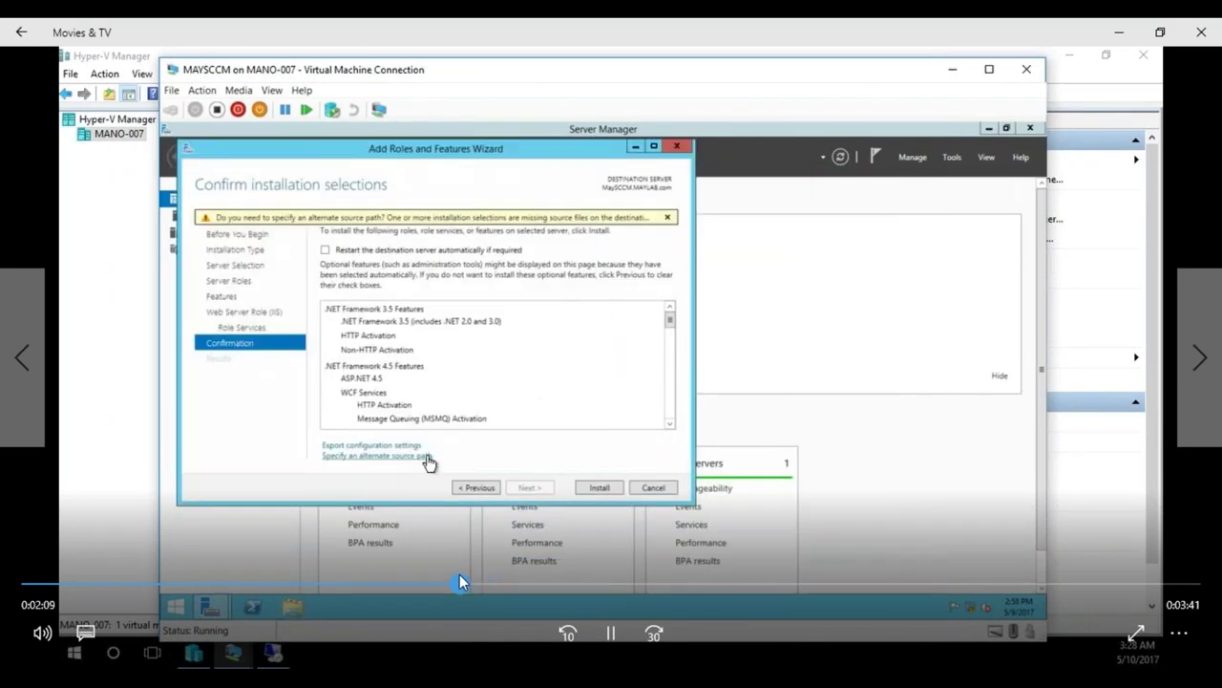
left_click(594, 650)
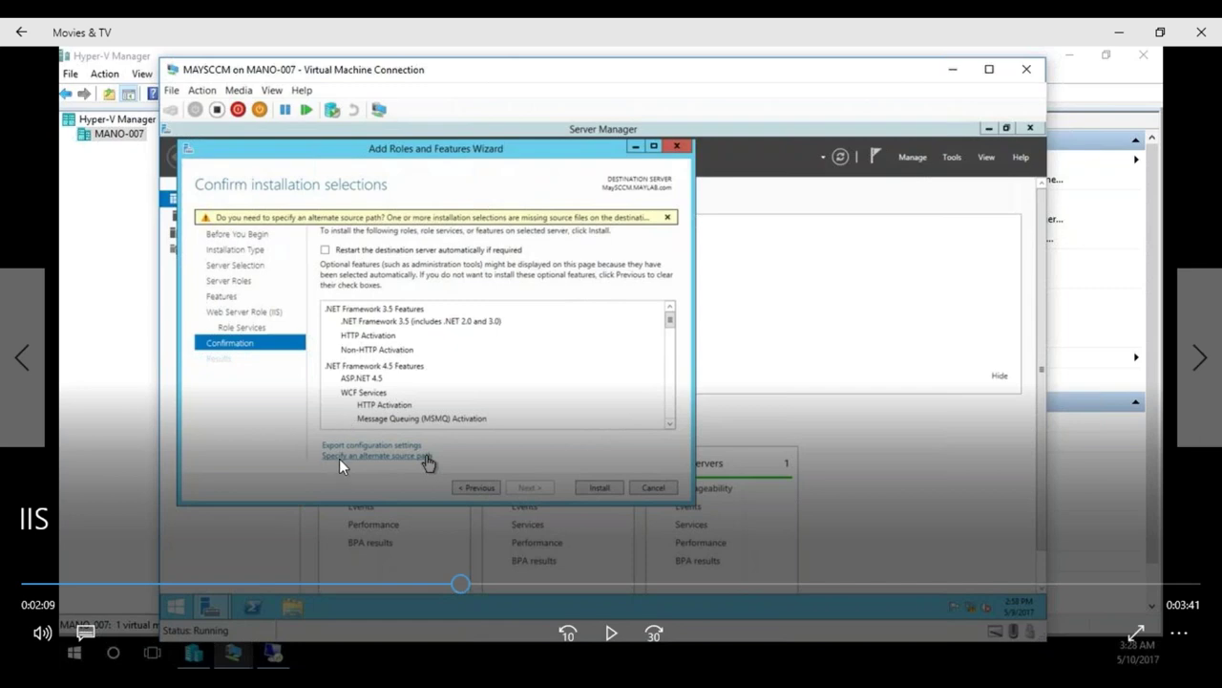
left_click(612, 634)
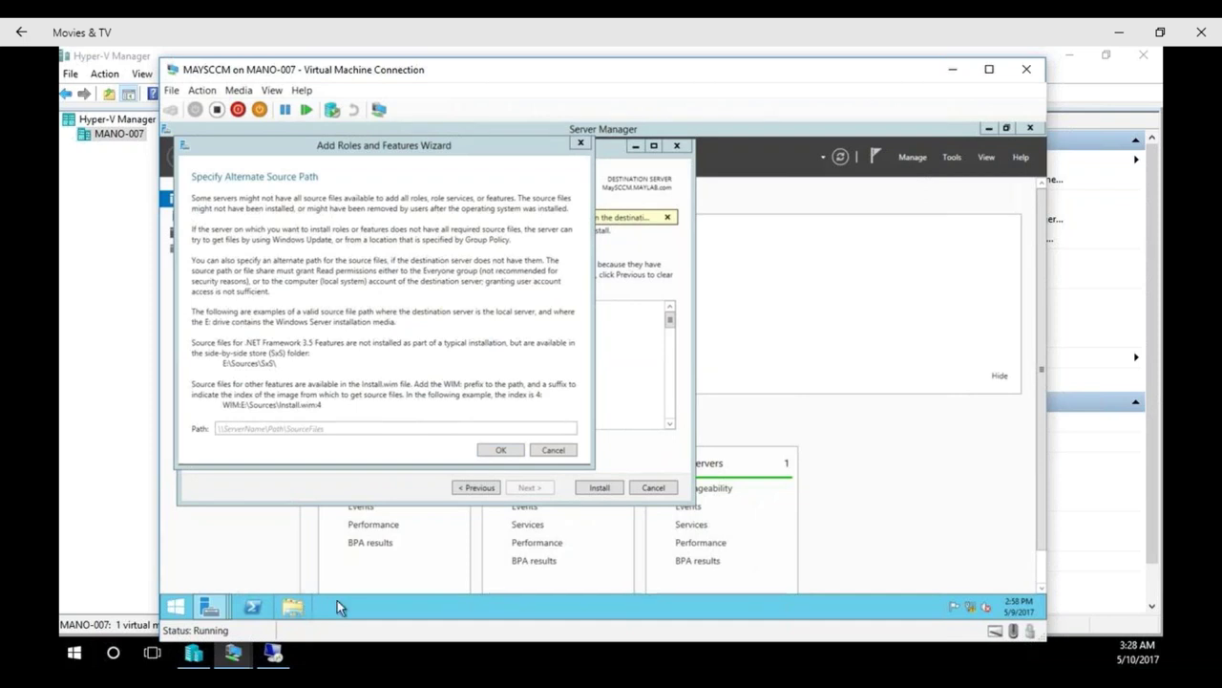
- Watch the rest of the IIS recording, examining the alternate source path, the feature installation progress and the list of installed features
mouse_move(609, 602)
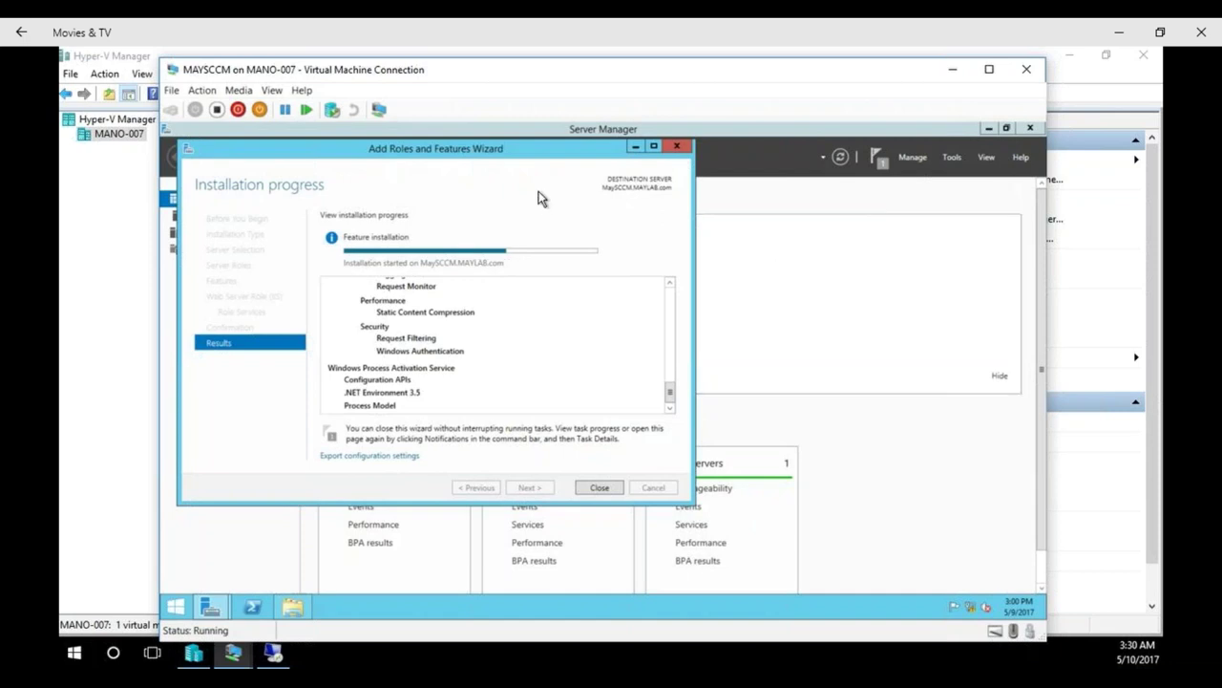
left_click_drag(532, 145, 546, 153)
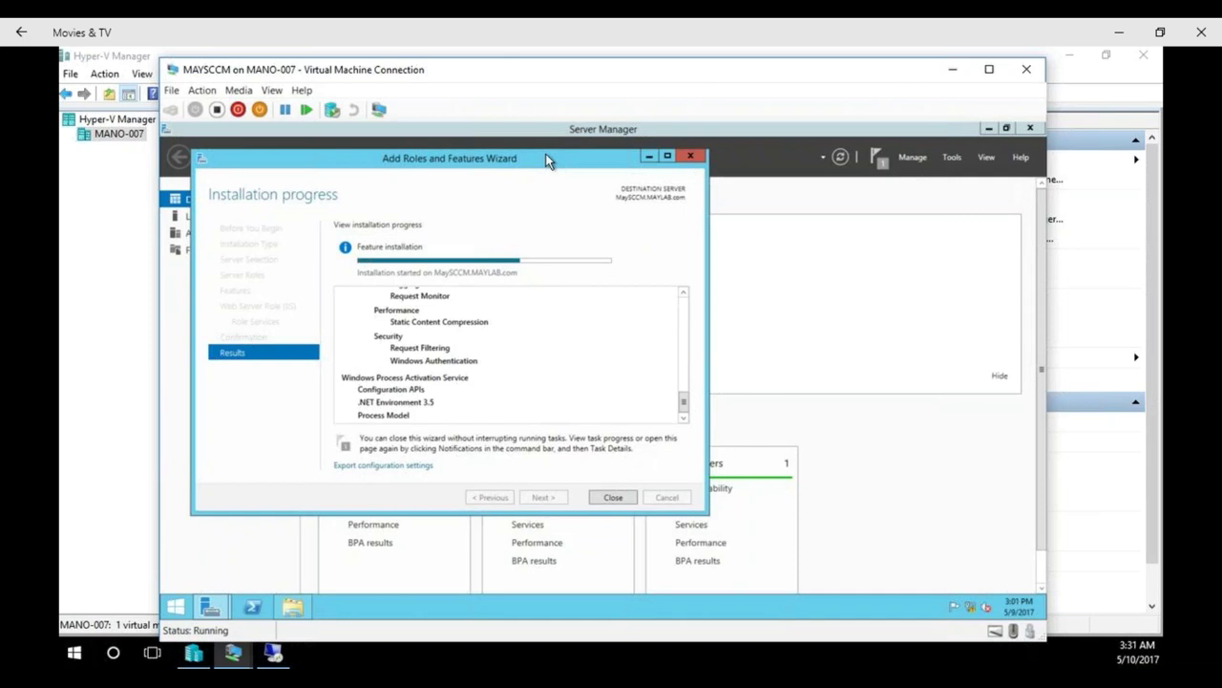
left_click(684, 293)
left_click(685, 293)
left_click(685, 293)
left_click(685, 294)
left_click(685, 293)
left_click(684, 293)
left_click(684, 293)
left_click(684, 293)
left_click(684, 293)
left_click(685, 293)
left_click(685, 293)
left_click(684, 293)
left_click(685, 294)
left_click(685, 293)
left_click(684, 294)
left_click(685, 294)
left_click(684, 294)
left_click(684, 293)
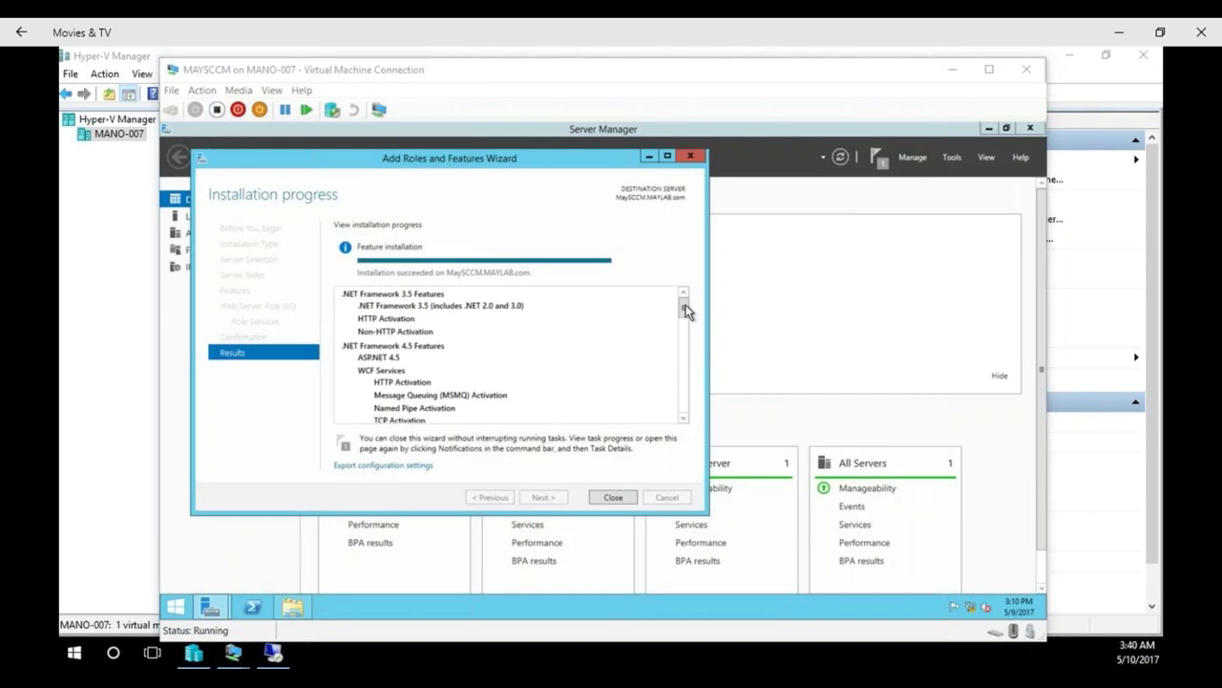
left_click_drag(685, 308, 684, 336)
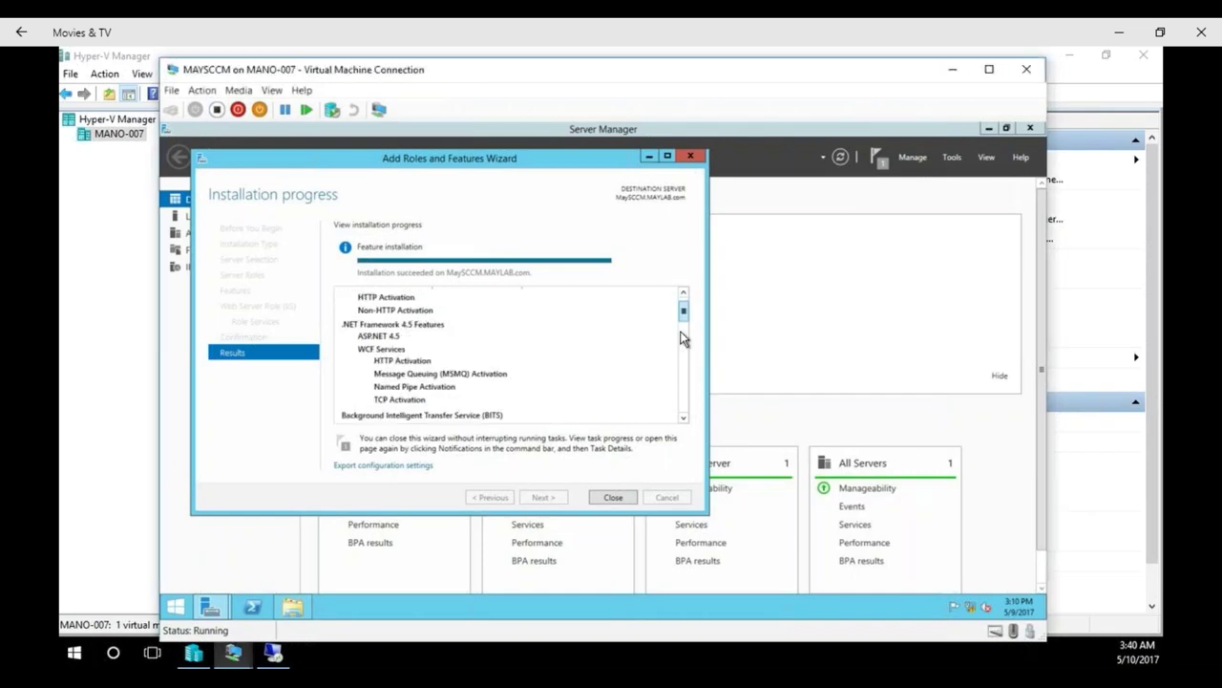
left_click(615, 497)
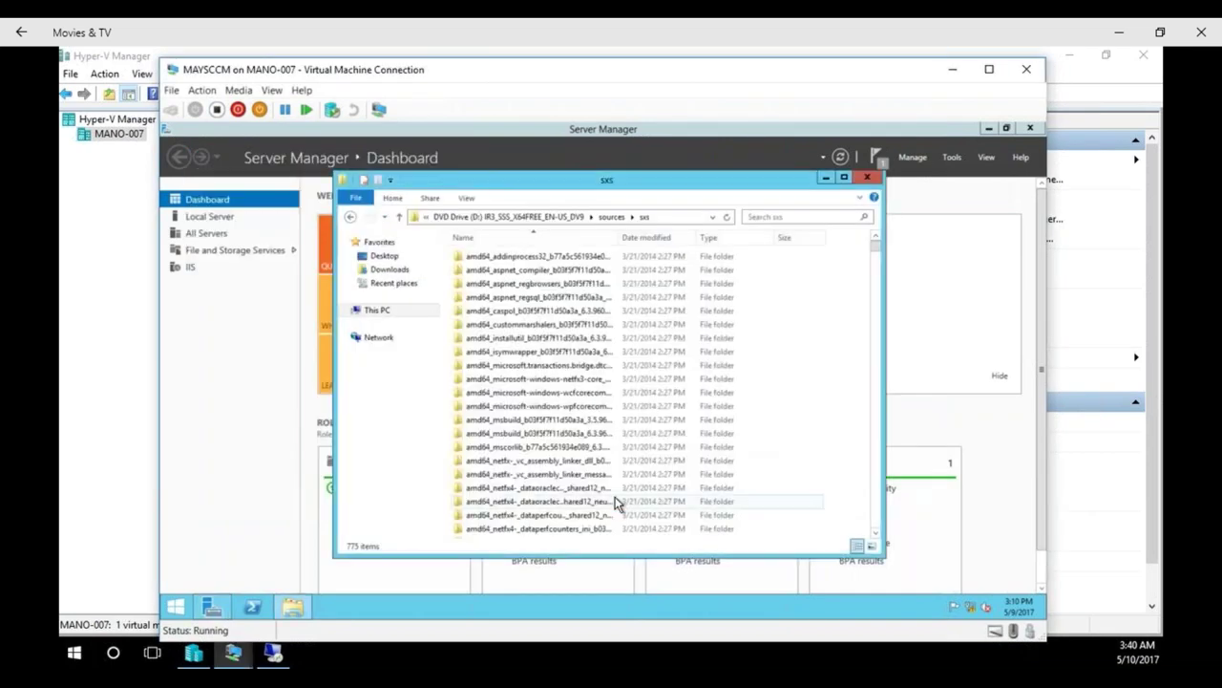
left_click(866, 179)
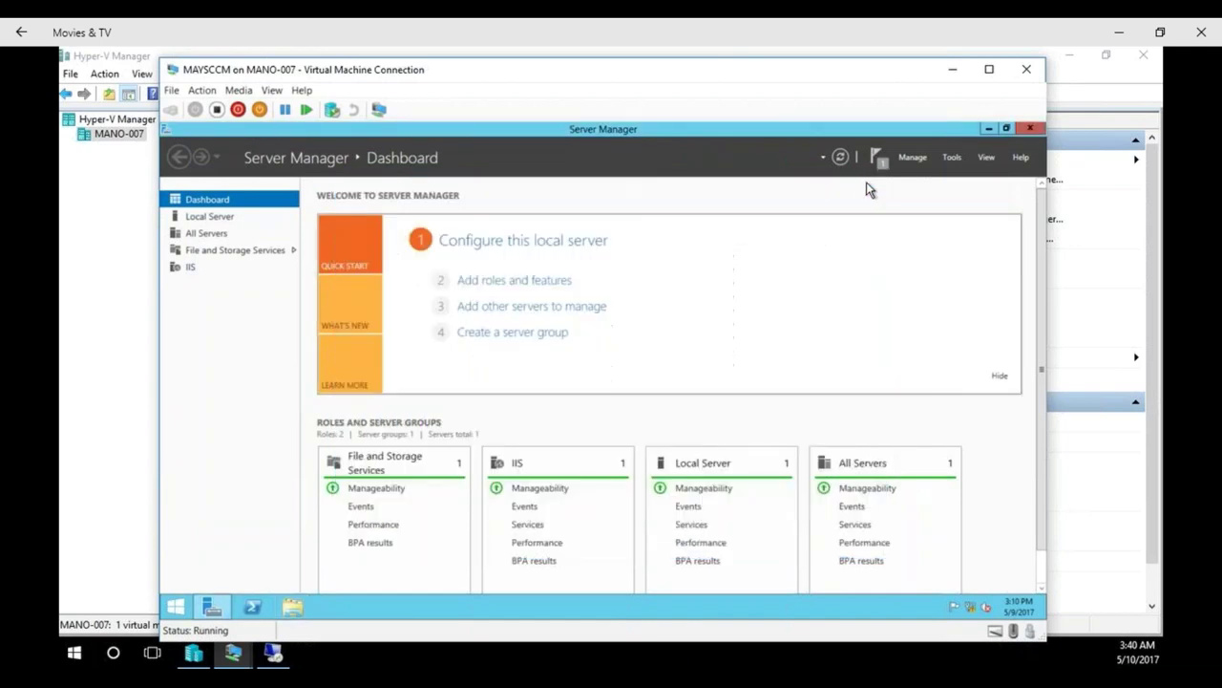
left_click(1031, 129)
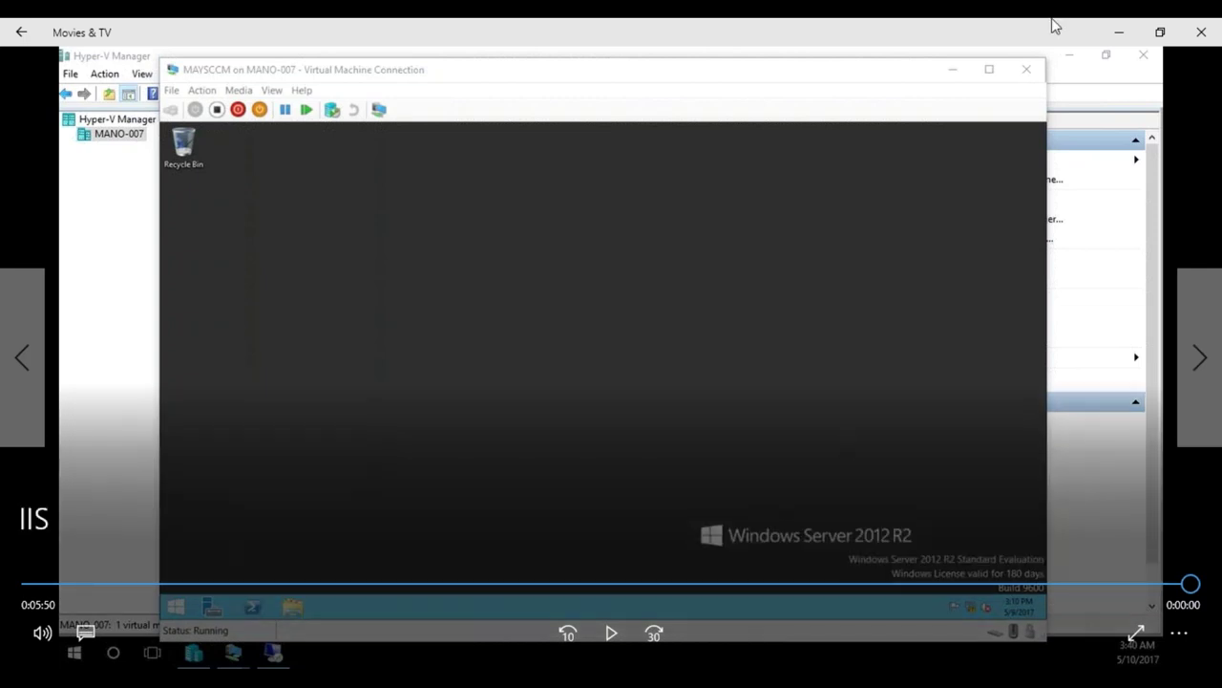
- Close the IIS recording and add the lines "ADK 8.1/1607/1702" and "SQL" below the IIS line in the notes
left_click(1201, 33)
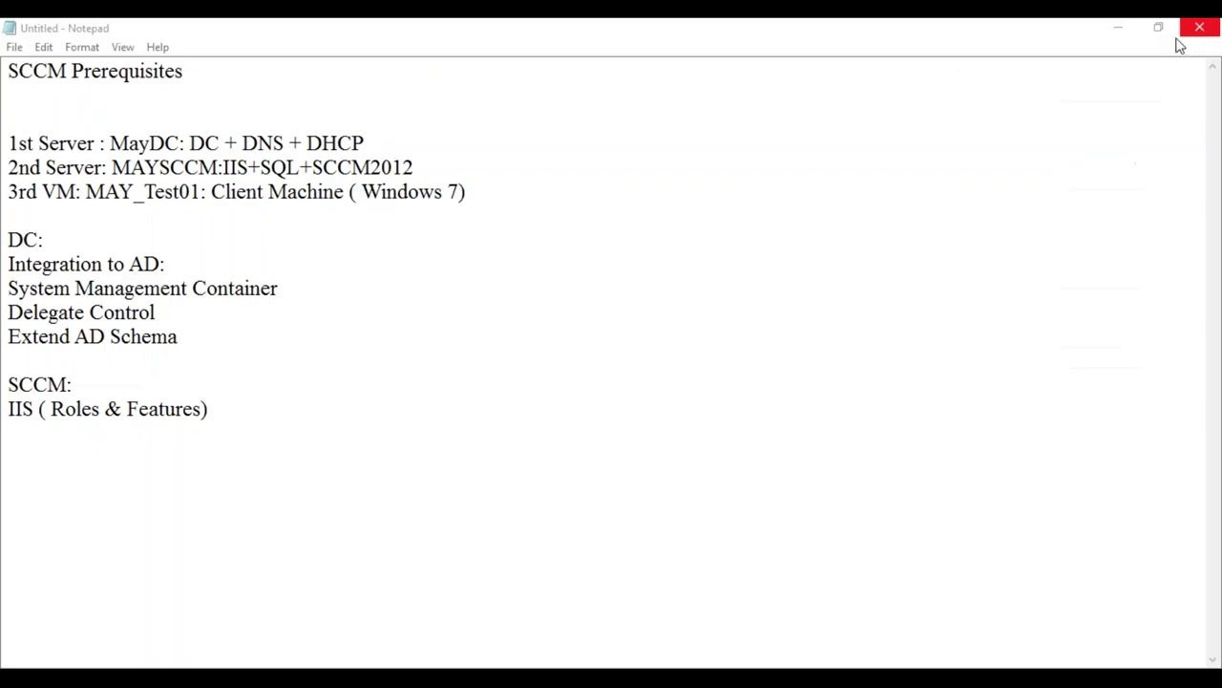
left_click(214, 411)
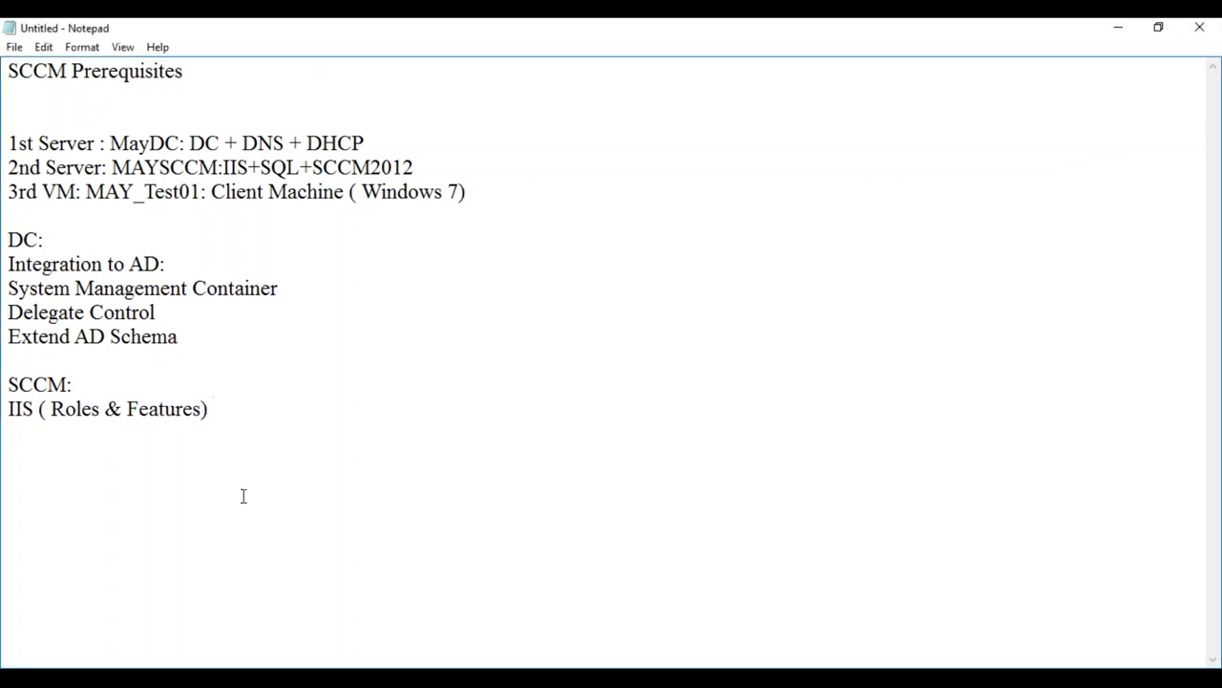
key("Return")
type("ADK 8.1/")
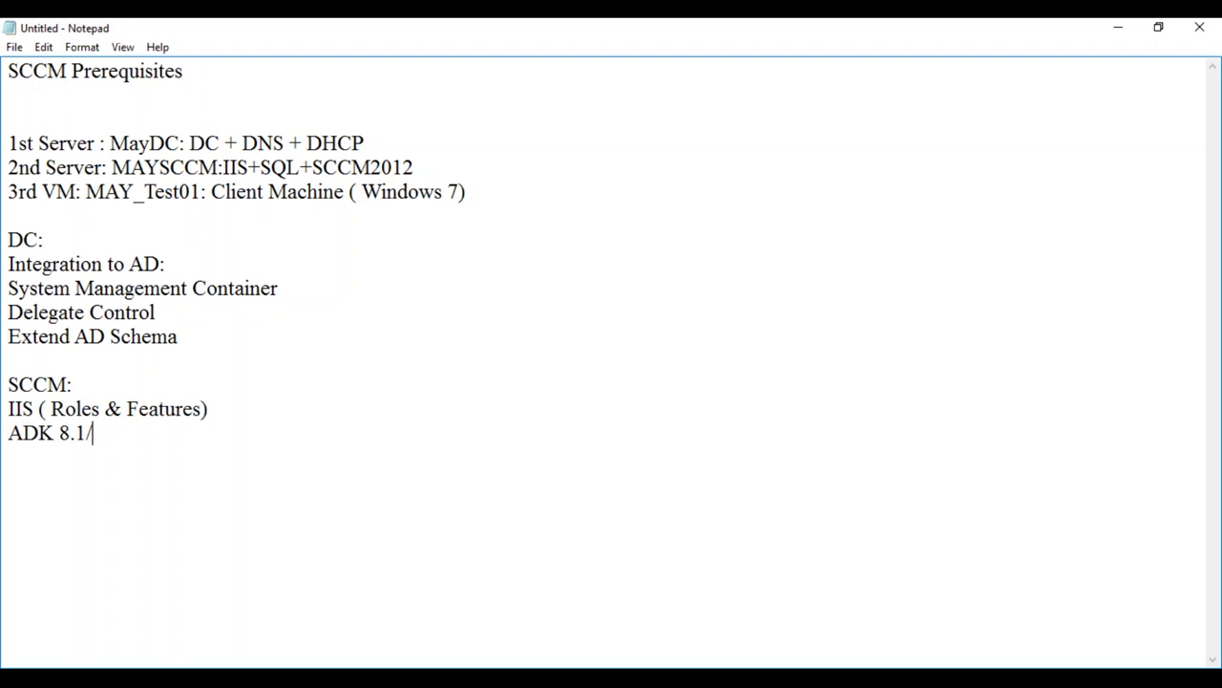
type("1607/1702")
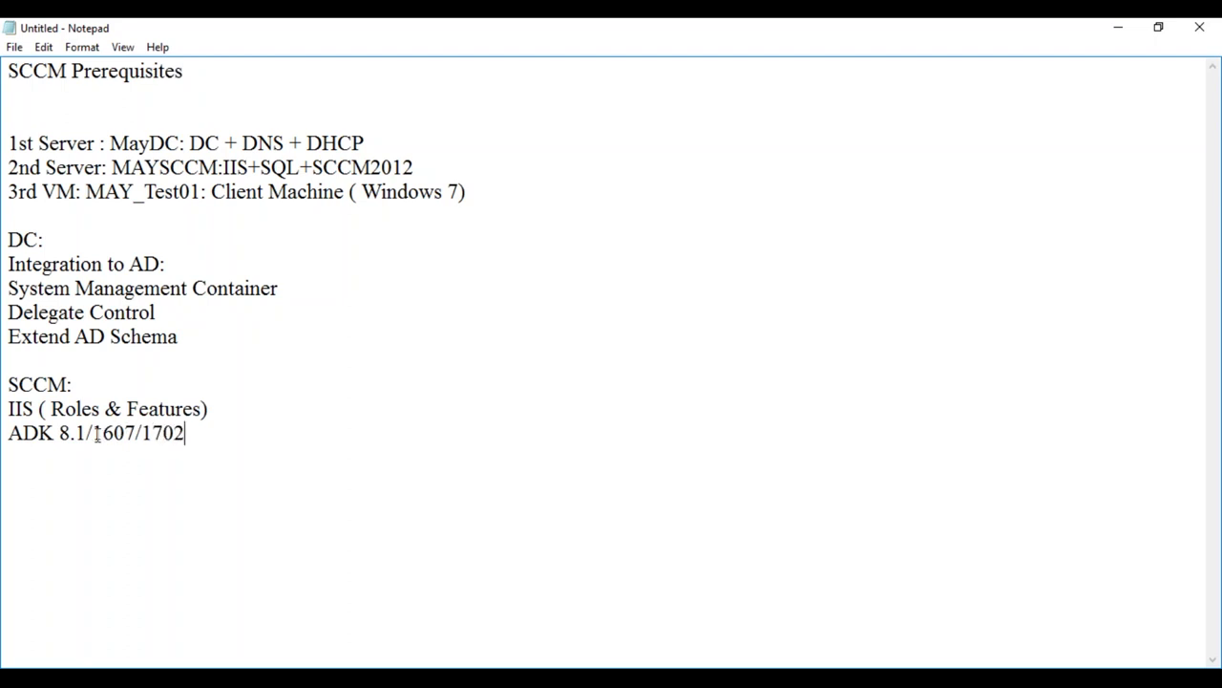
key("Return")
type("SQL")
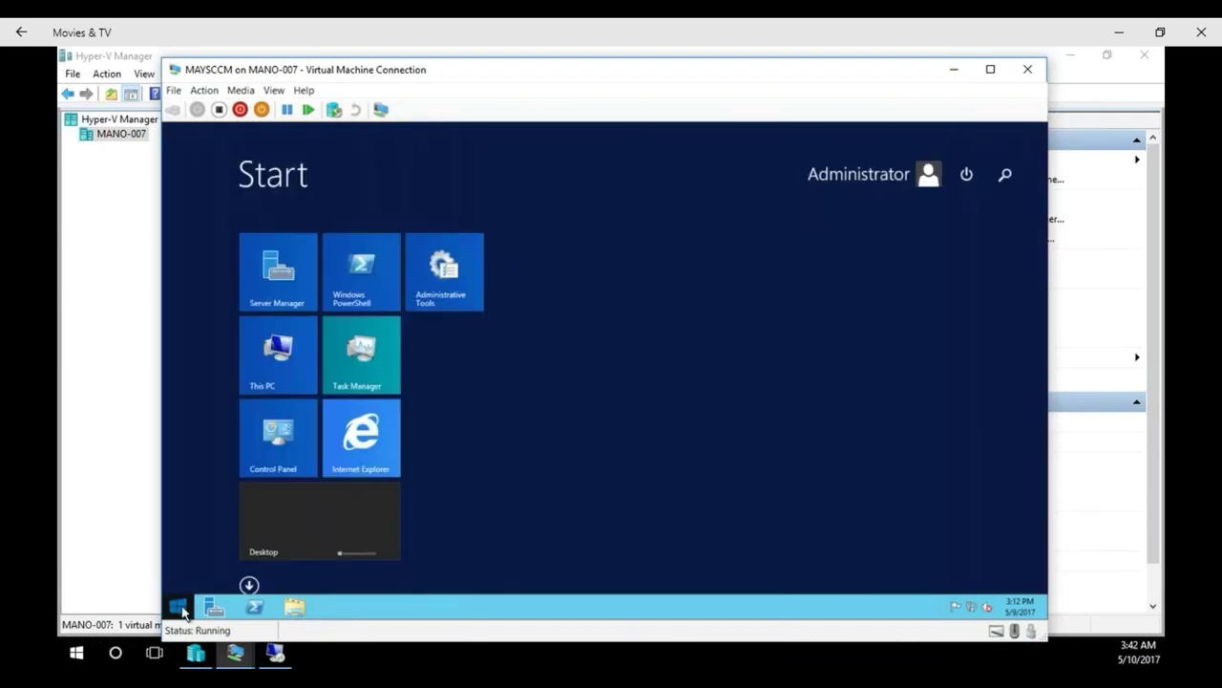
- Watch the ADK recording, skipping ahead to the Windows ADK download page and pausing to examine the Windows 10 version 1703 and 1607 downloads
mouse_move(624, 550)
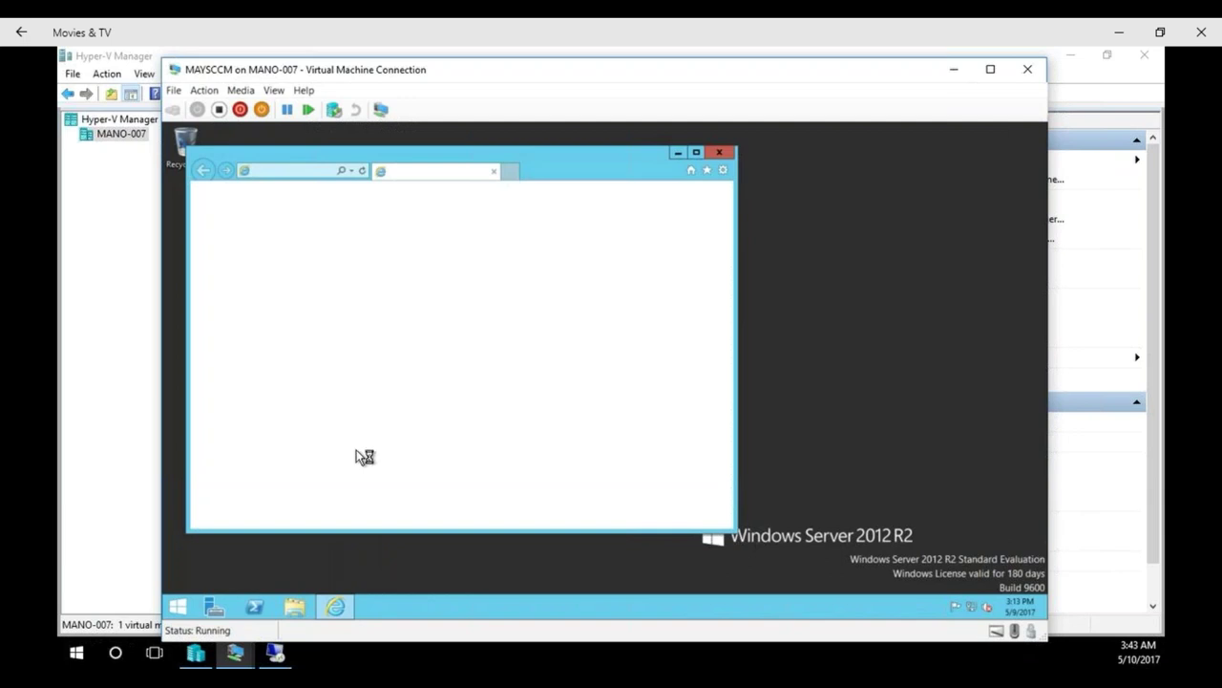
mouse_move(928, 361)
left_click(654, 635)
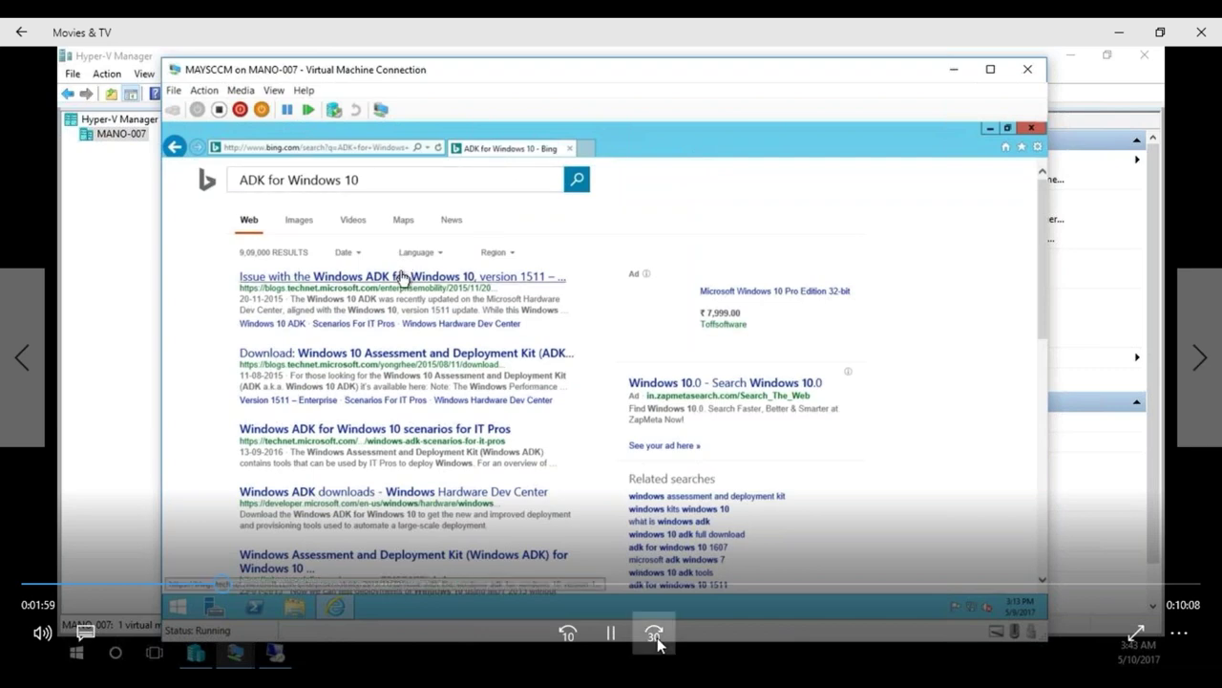
left_click(657, 637)
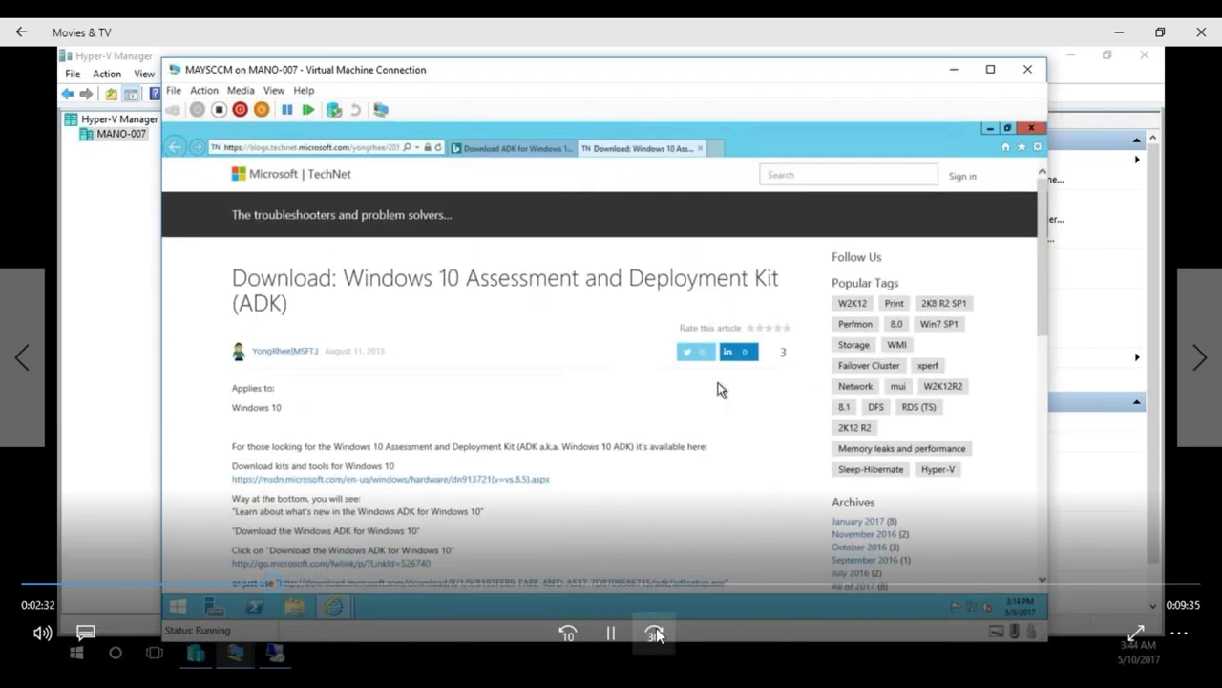
left_click(655, 632)
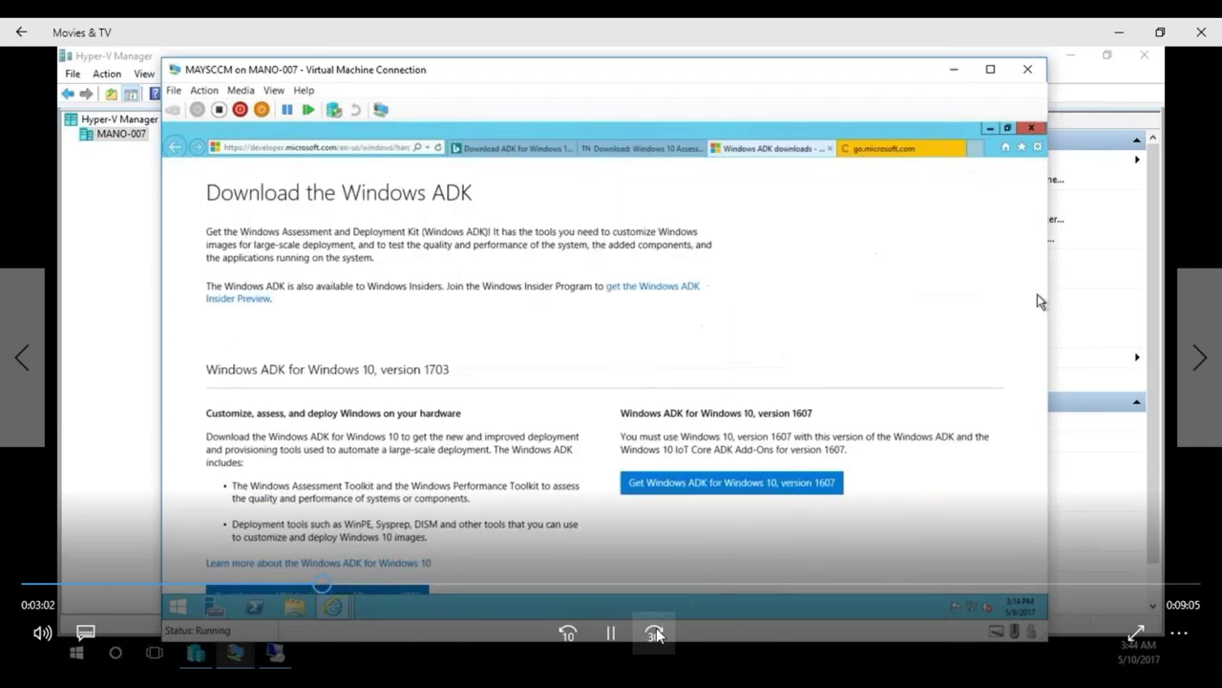
left_click(611, 632)
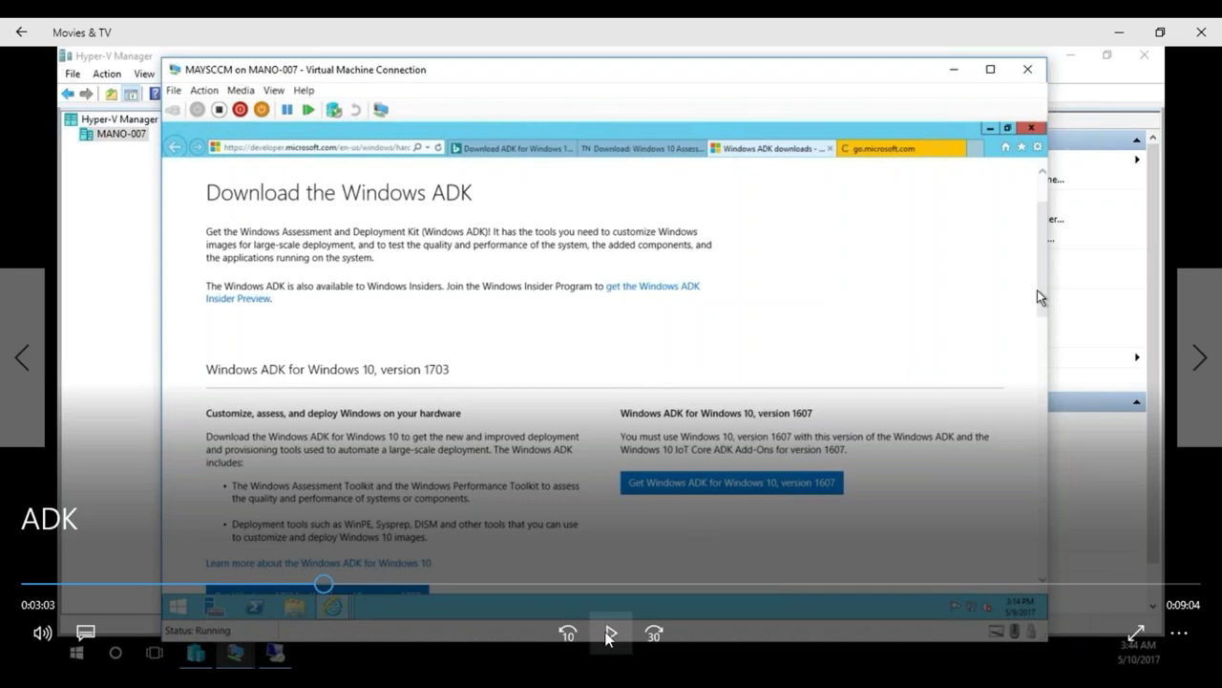
left_click(611, 633)
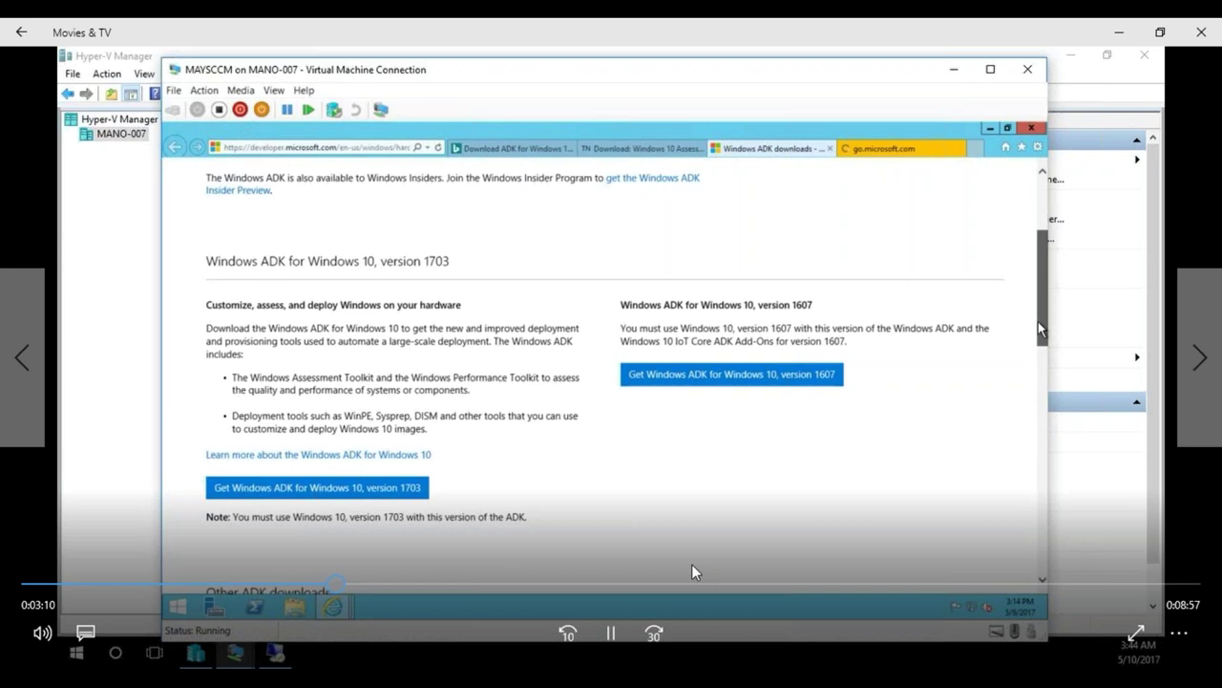
left_click(595, 623)
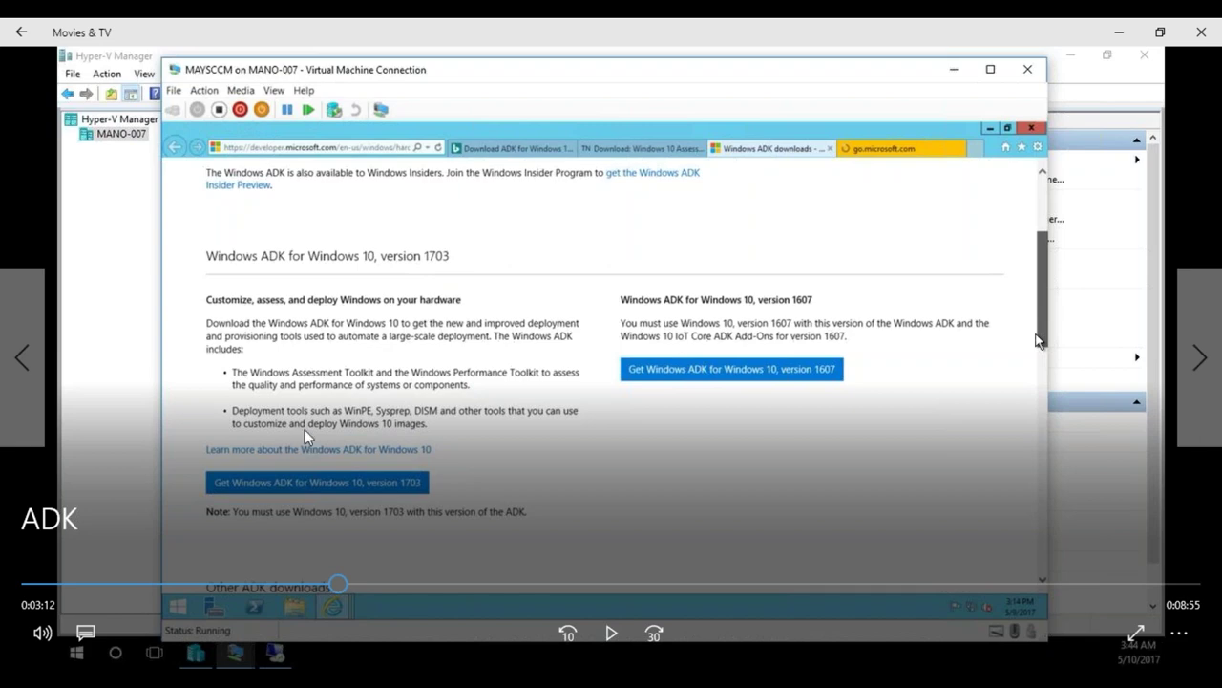
left_click(612, 628)
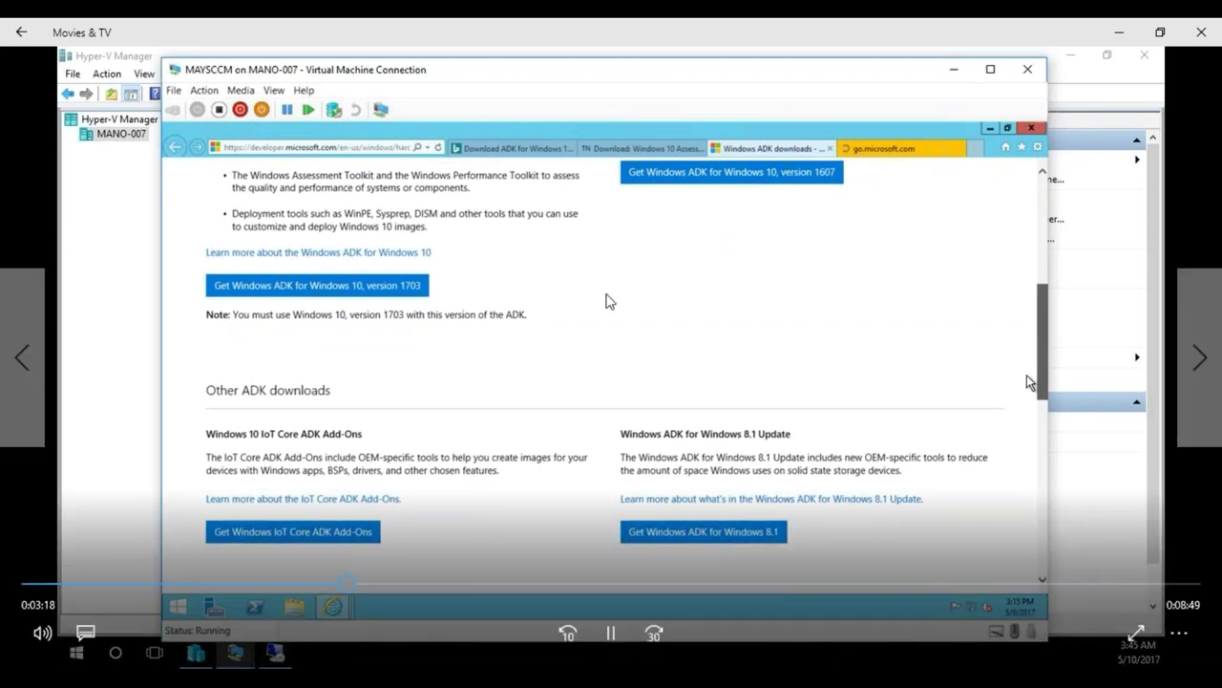
- Skip ahead in the ADK recording to the Internet Zone security settings for file downloads
left_click(653, 632)
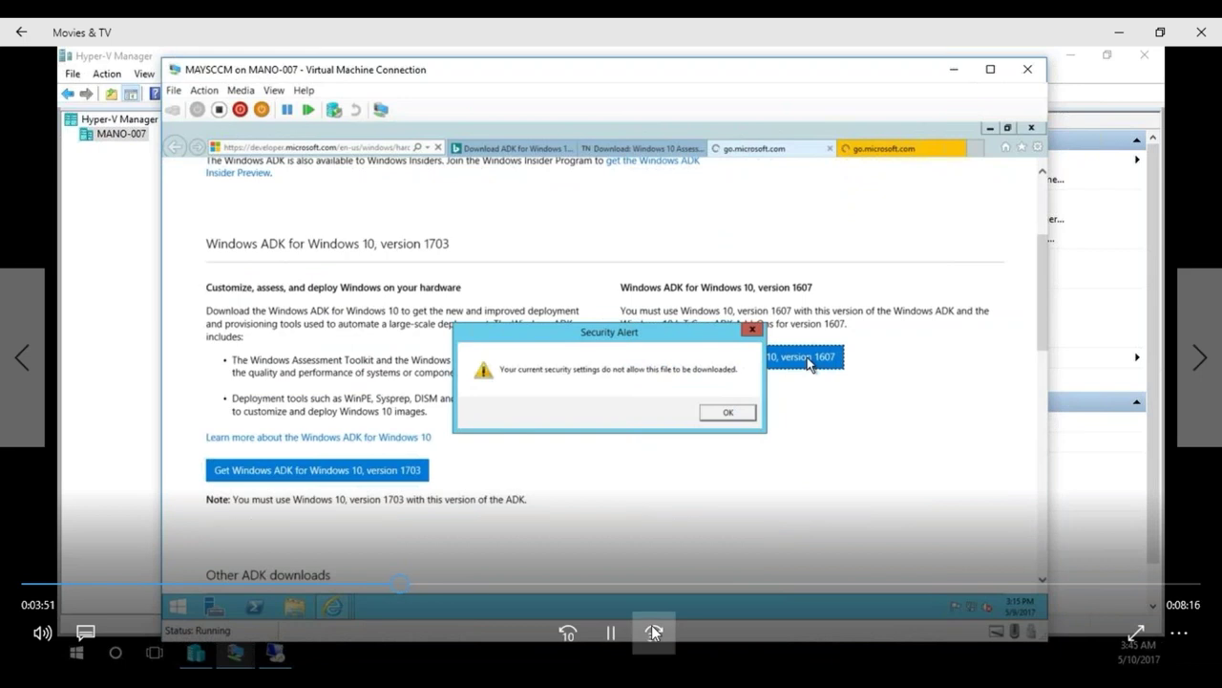
left_click(653, 632)
left_click(653, 632)
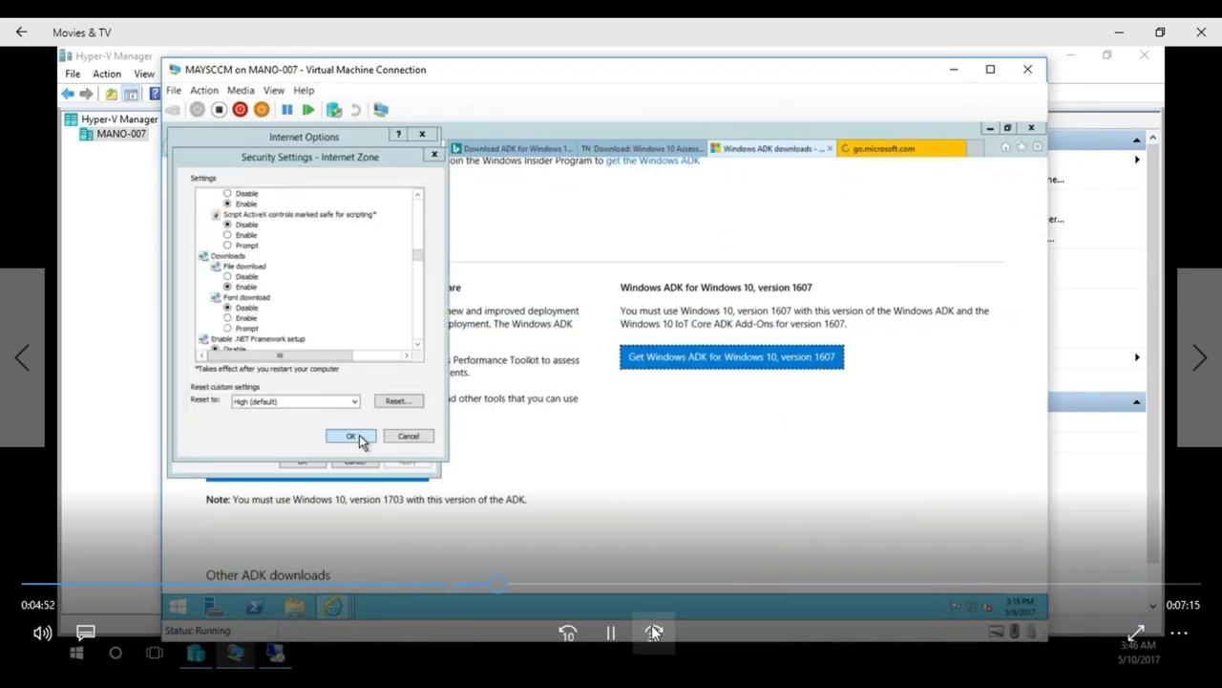
- Skip ahead in the ADK recording to the feature selection page, pausing to examine which Windows ADK features are selected for installation
left_click(653, 632)
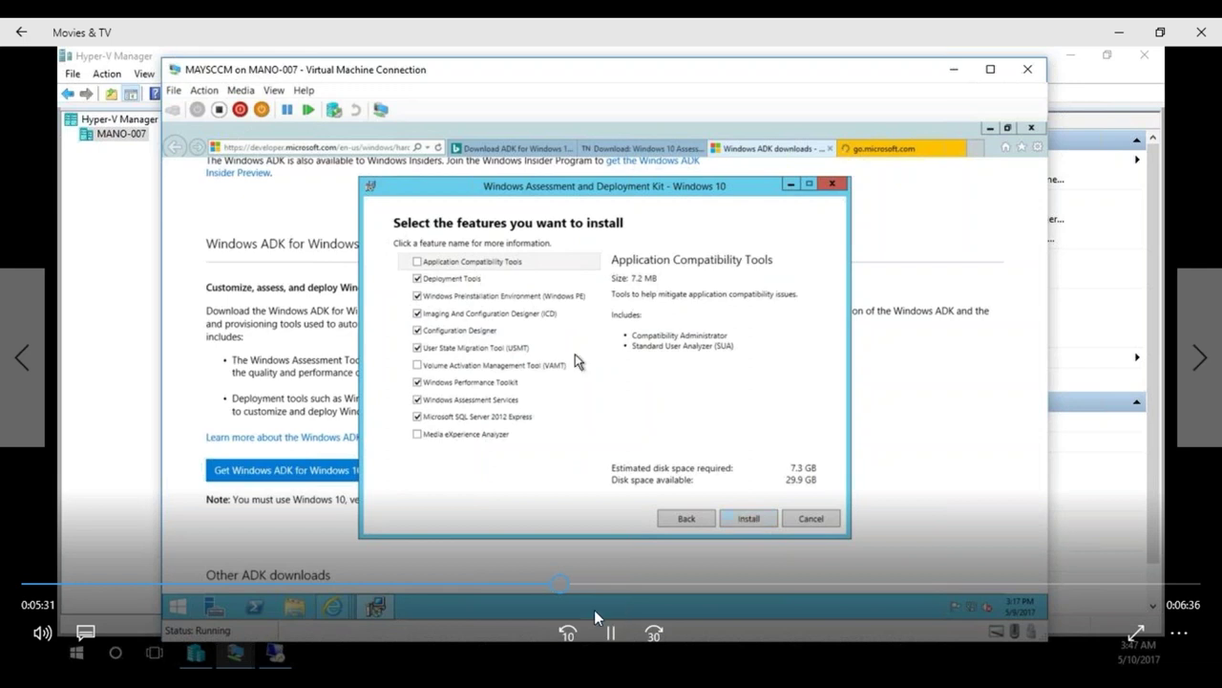
left_click(609, 631)
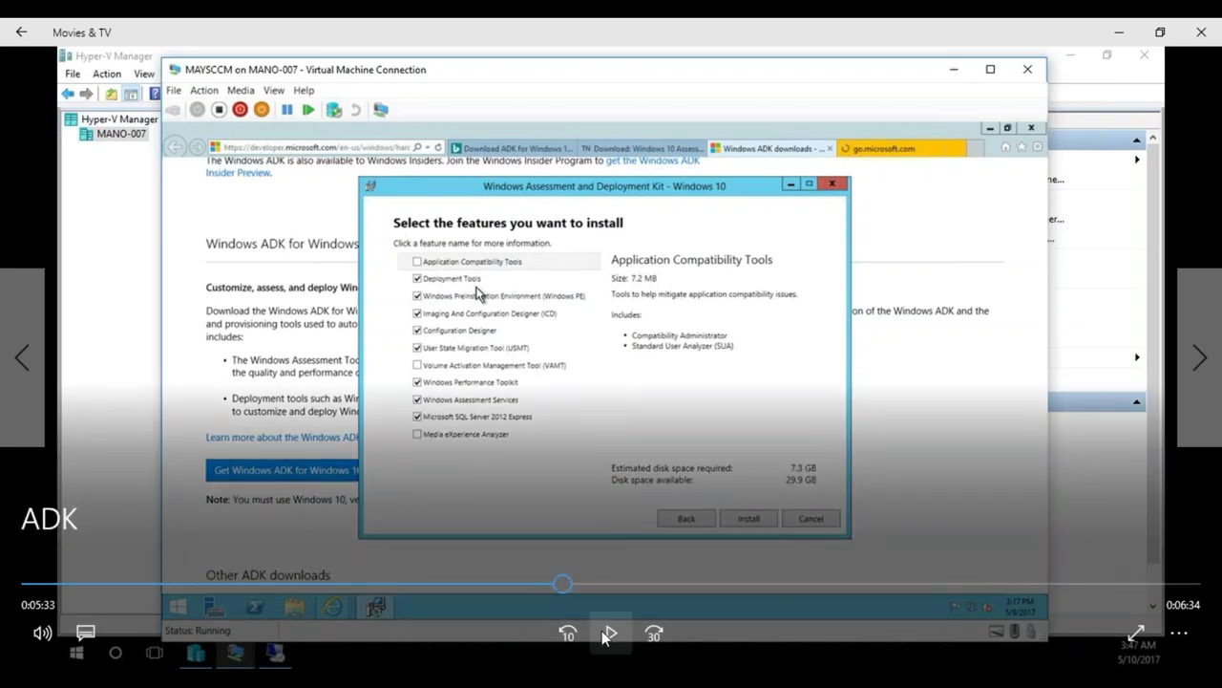
left_click(608, 634)
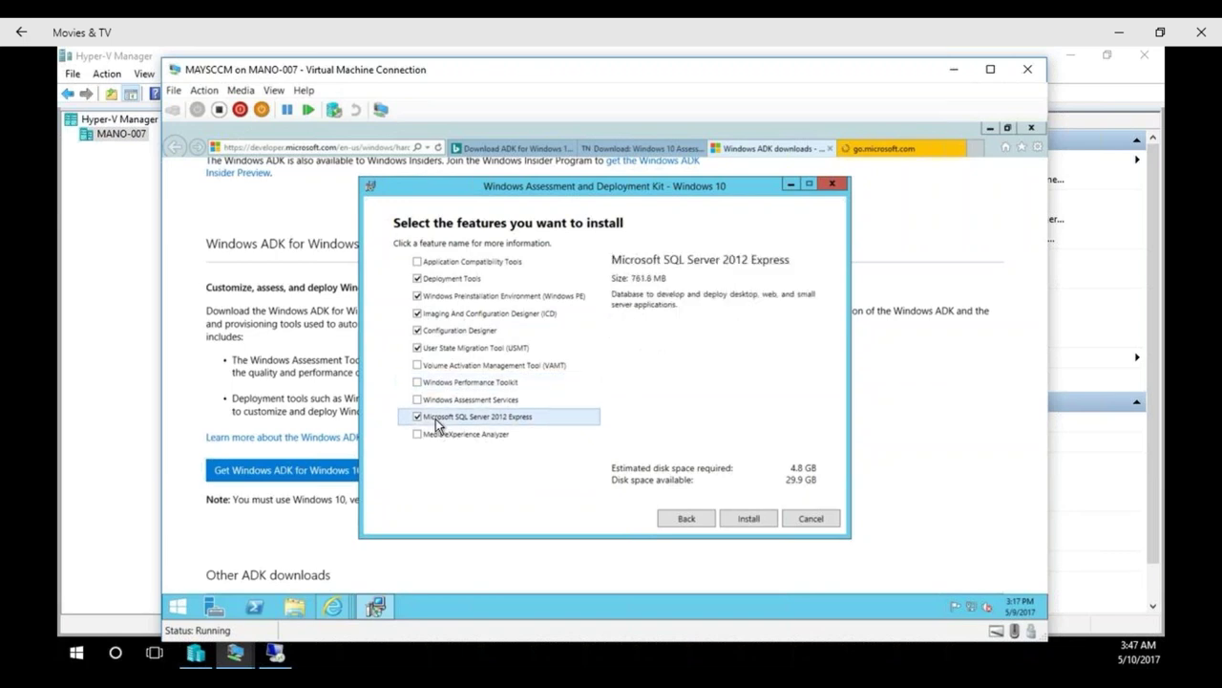
left_click(611, 632)
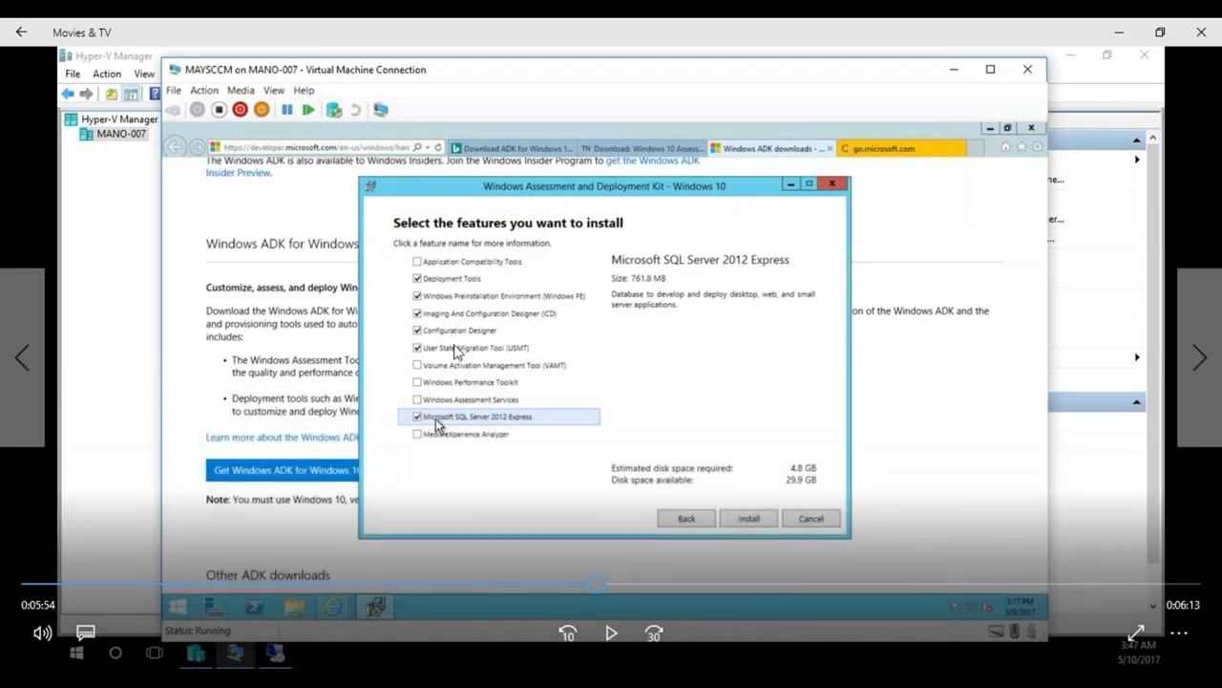
mouse_move(460, 297)
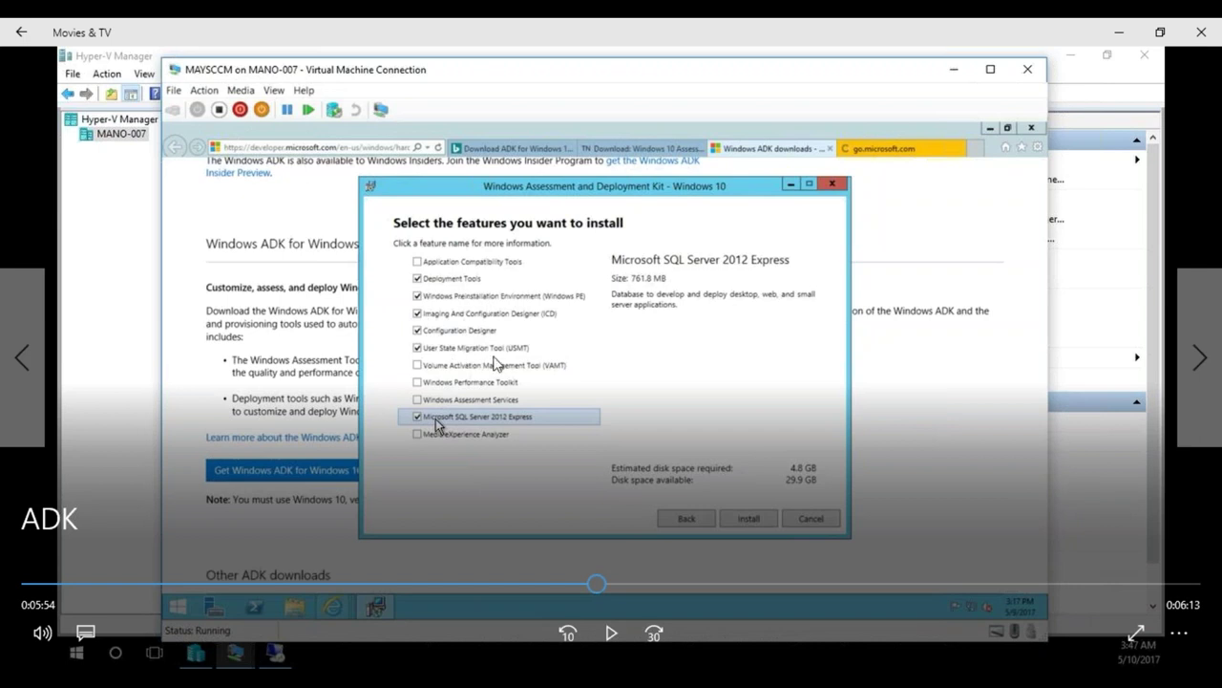
left_click(612, 633)
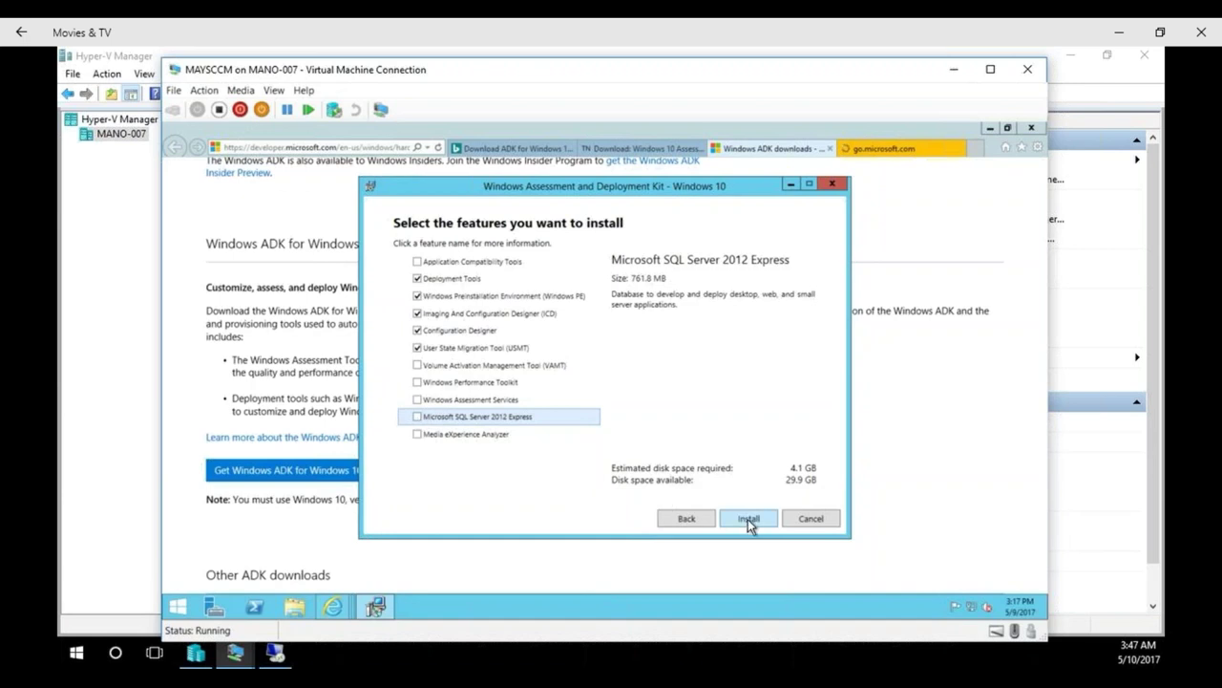
- Skip through the ADK feature installation to the end of the recording and close it
mouse_move(638, 593)
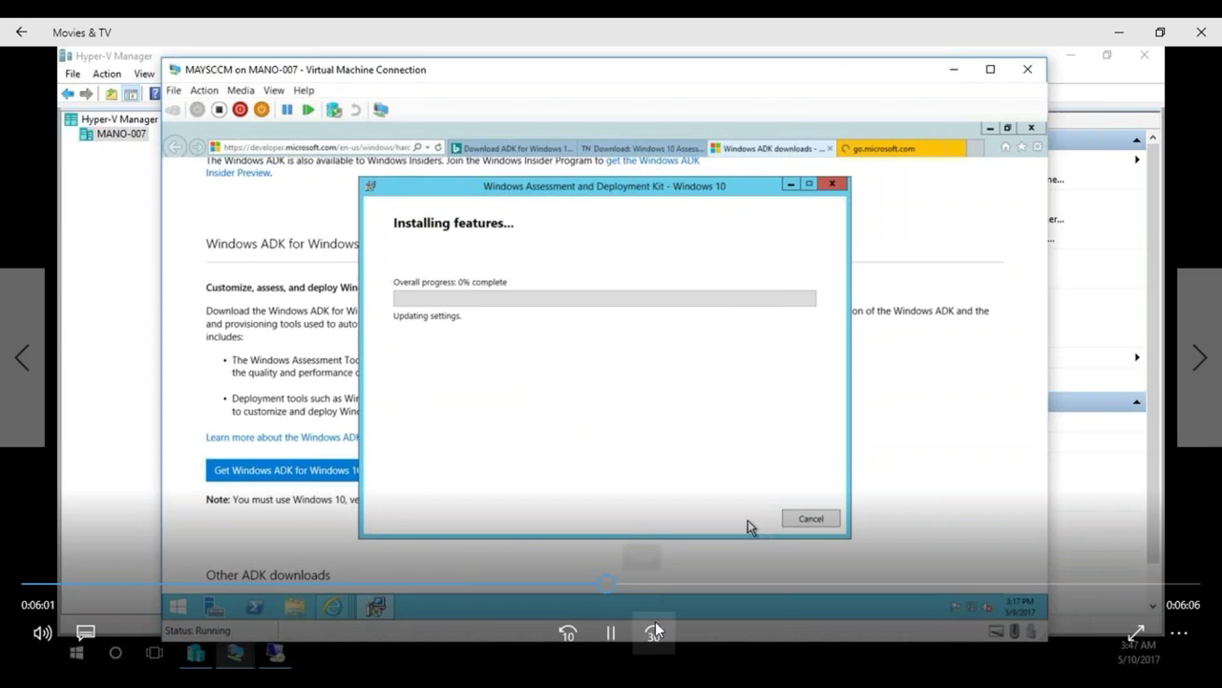
left_click(655, 631)
left_click(655, 630)
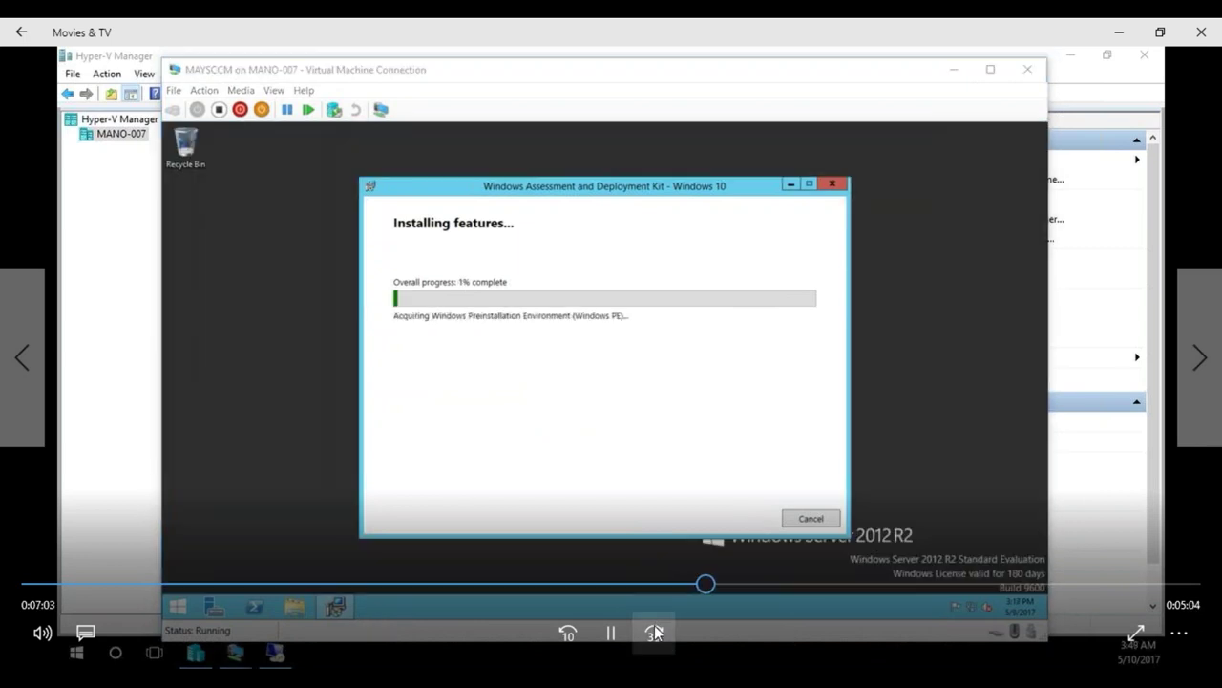
left_click(654, 625)
left_click(654, 626)
left_click(654, 626)
left_click(654, 626)
left_click(654, 626)
left_click(654, 627)
left_click(654, 626)
left_click(654, 627)
left_click(654, 626)
left_click(655, 626)
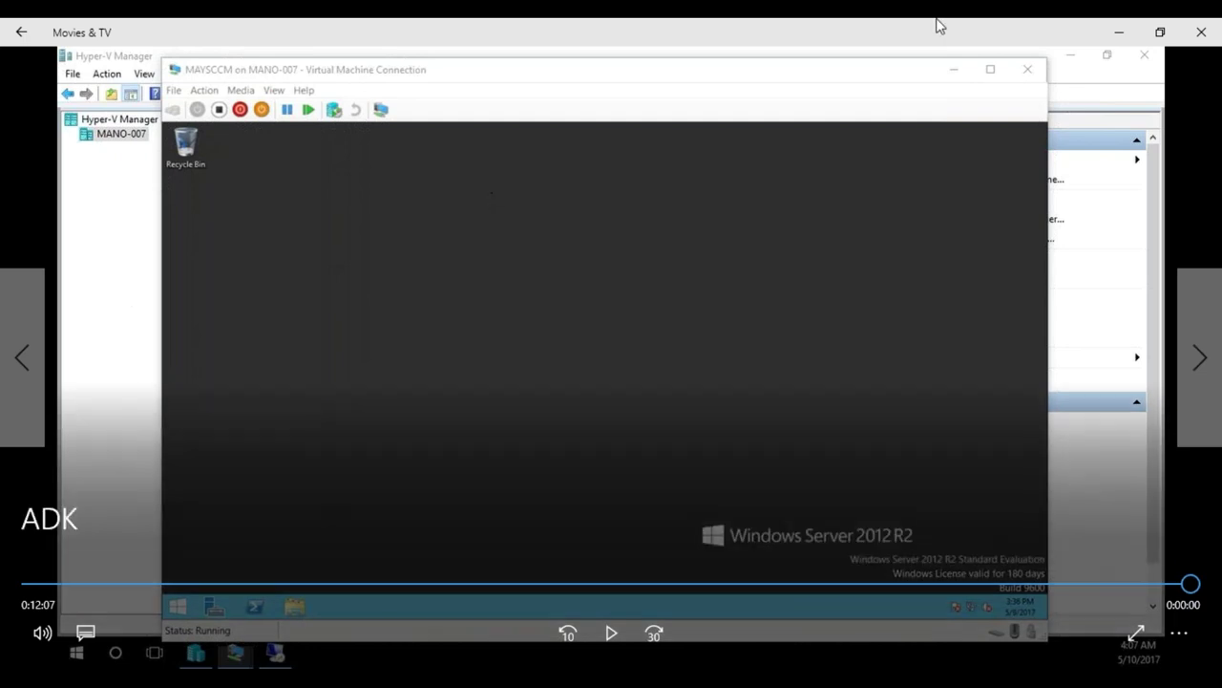
left_click(1209, 28)
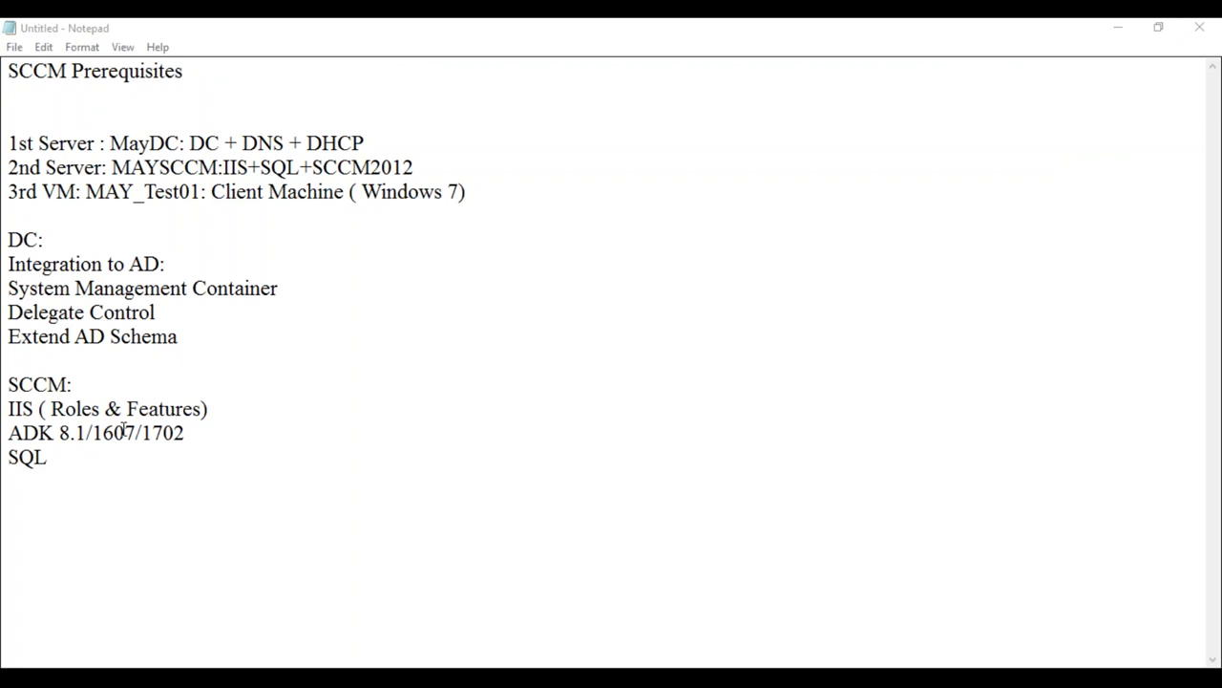
- Correct the last ADK version in the notes to 1703 and review the lines from DC through ADK
left_click(196, 439)
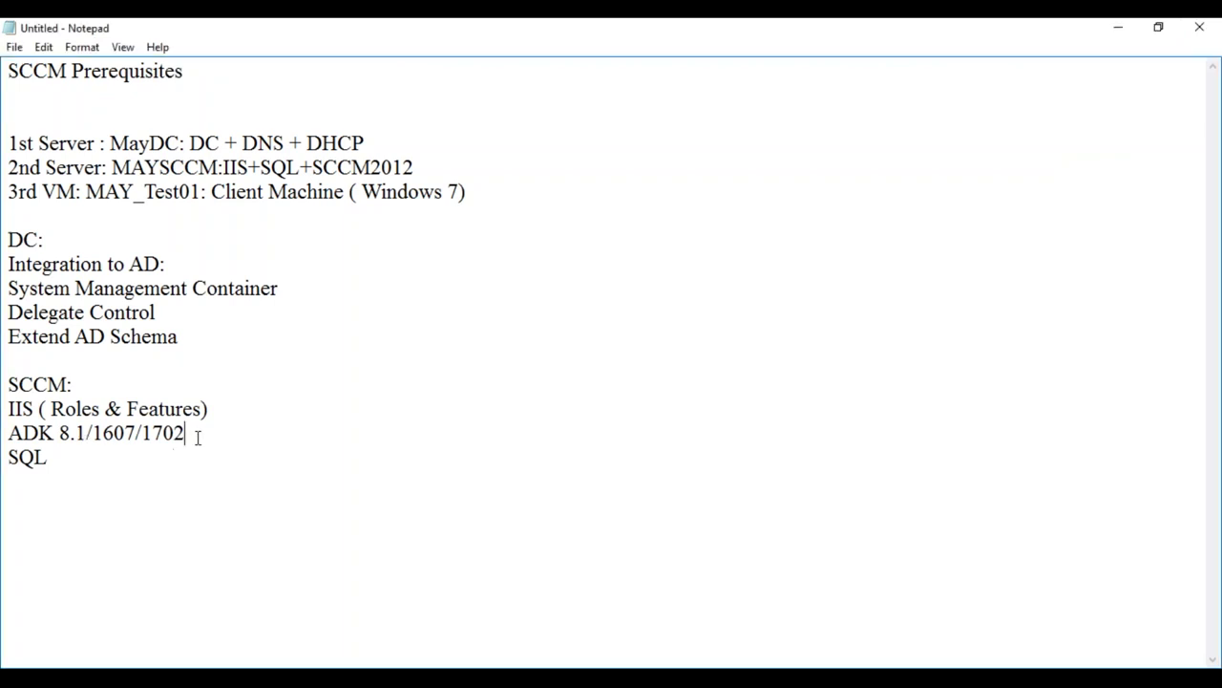
key("BackSpace")
type("3")
left_click_drag(196, 436, 8, 239)
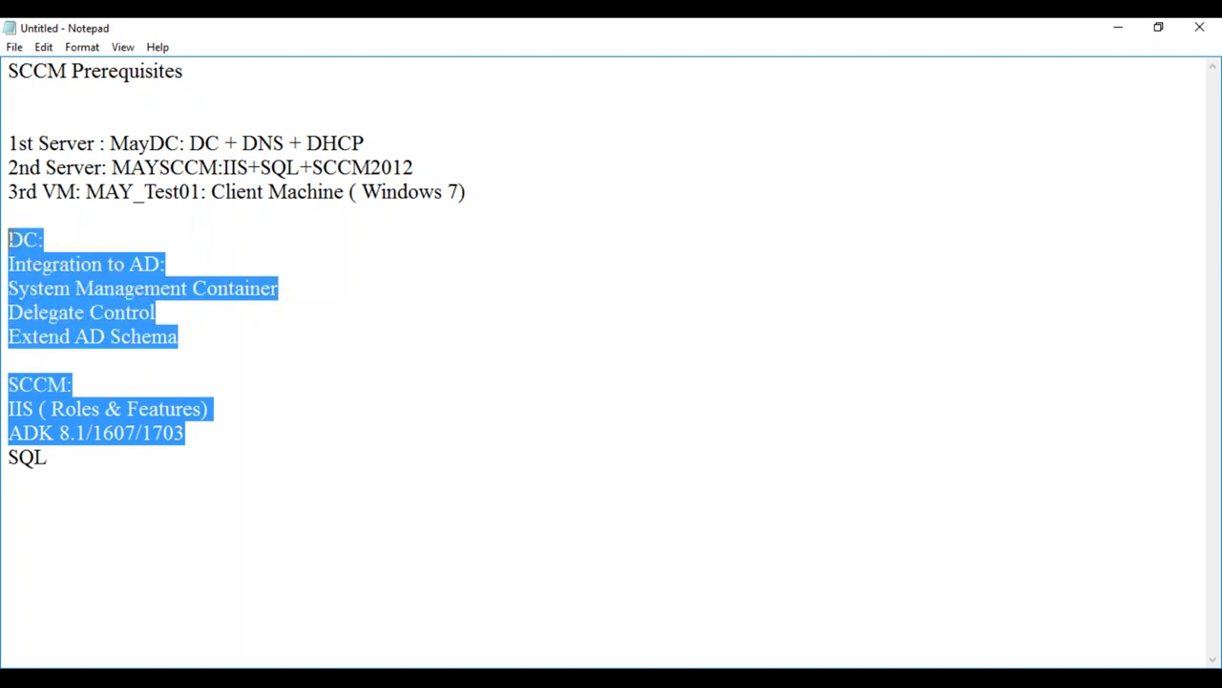
left_click(76, 459)
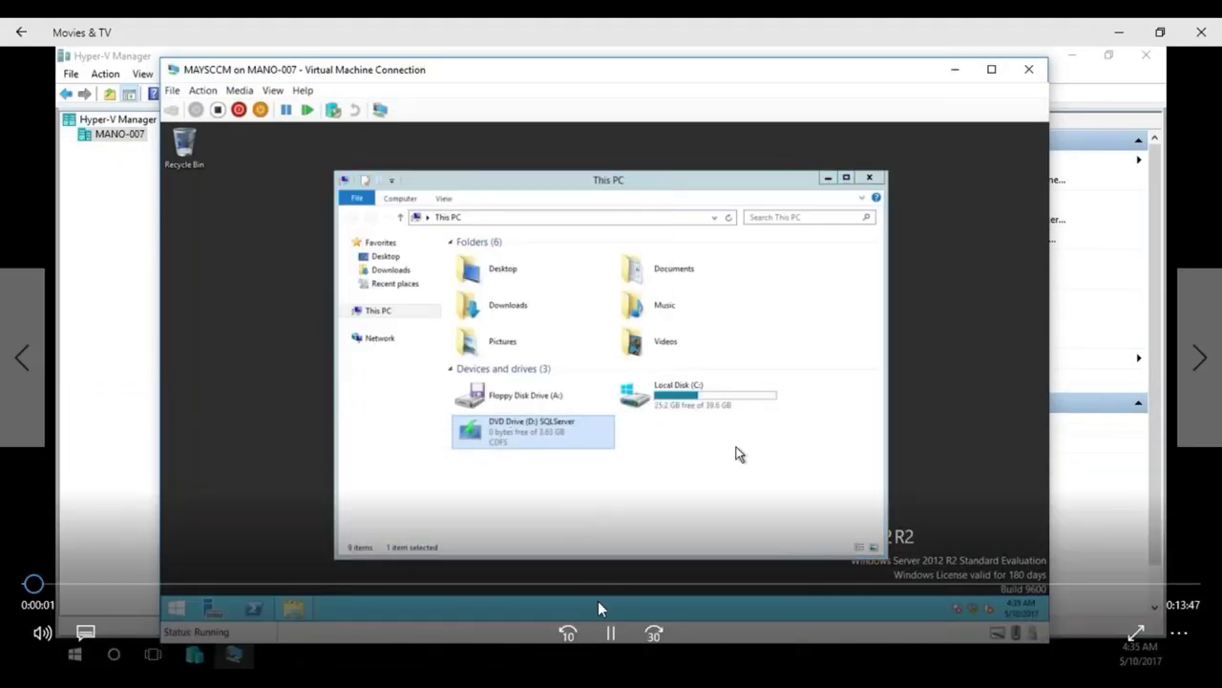
- Watch the start of the SQL recording, examining the SQLServer DVD drive, the Ethernet 3 adapter and the launch of SQL Server 2012 Setup
left_click(611, 634)
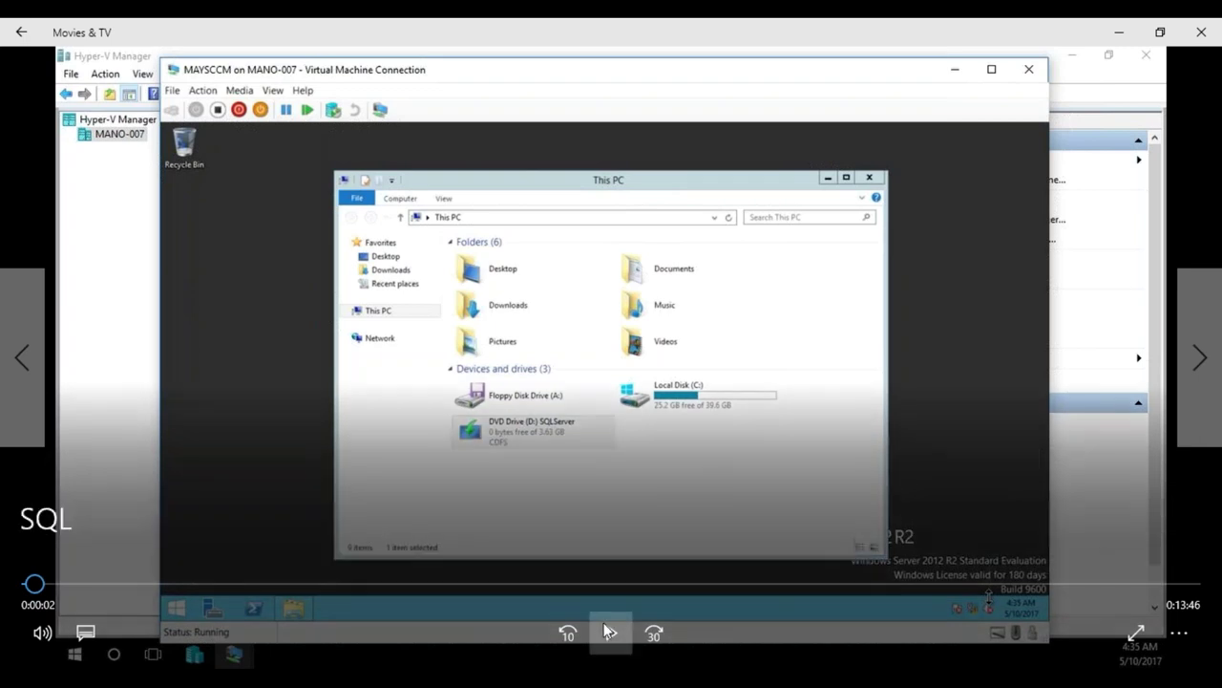
left_click(606, 626)
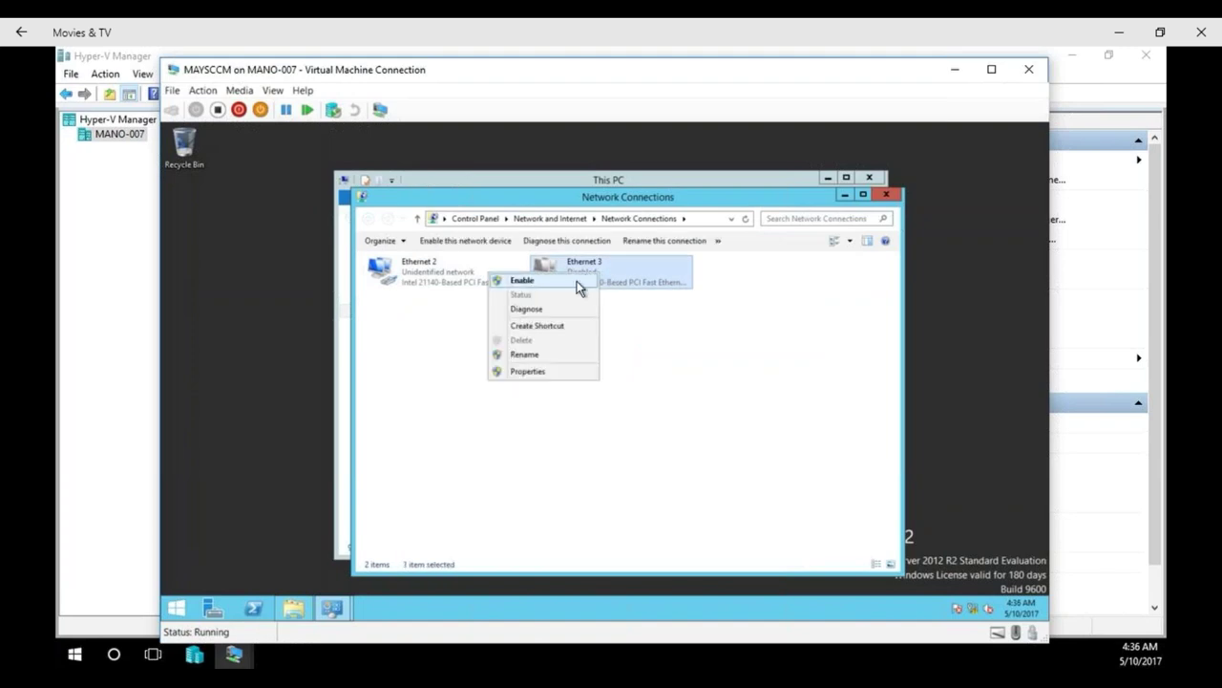
mouse_move(623, 579)
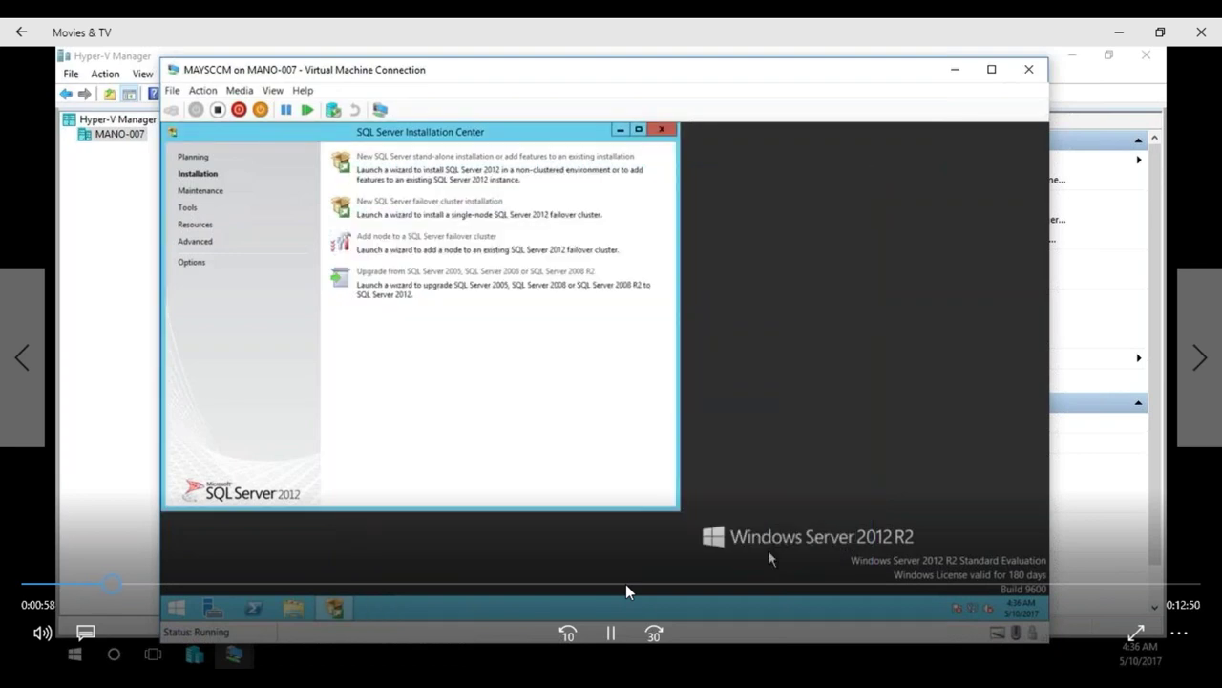
left_click(610, 632)
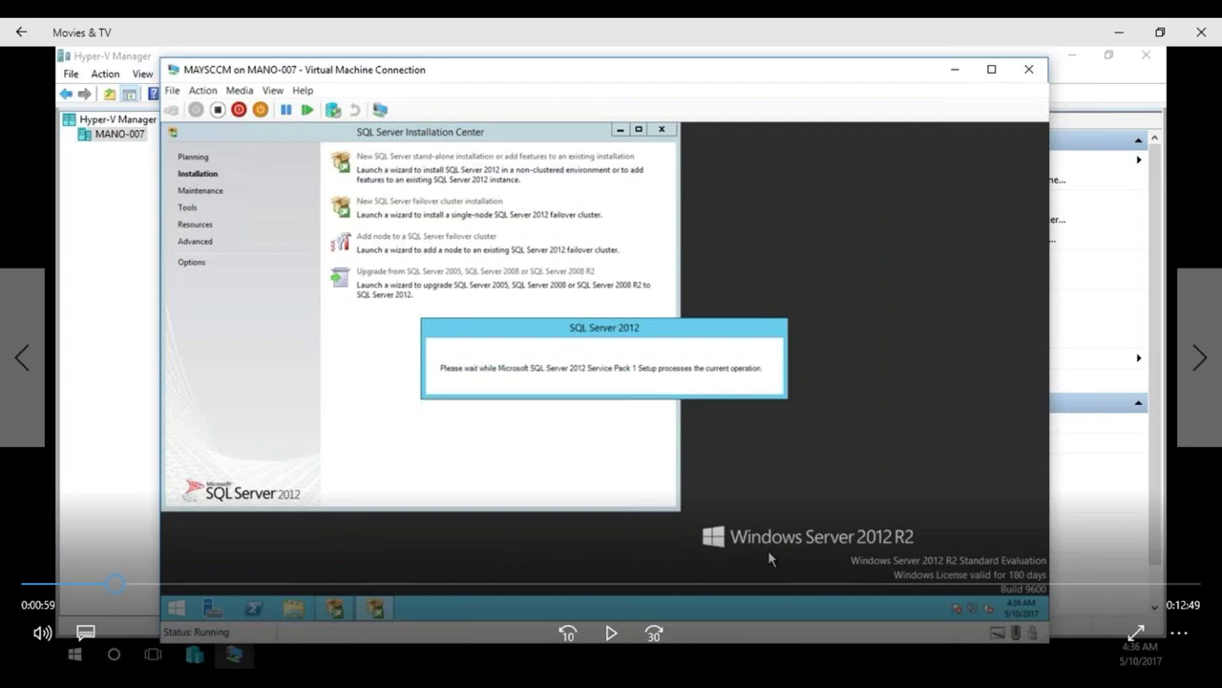
- Continue the SQL recording and pause to examine the Product Updates page of SQL Server 2012 Setup
left_click(611, 633)
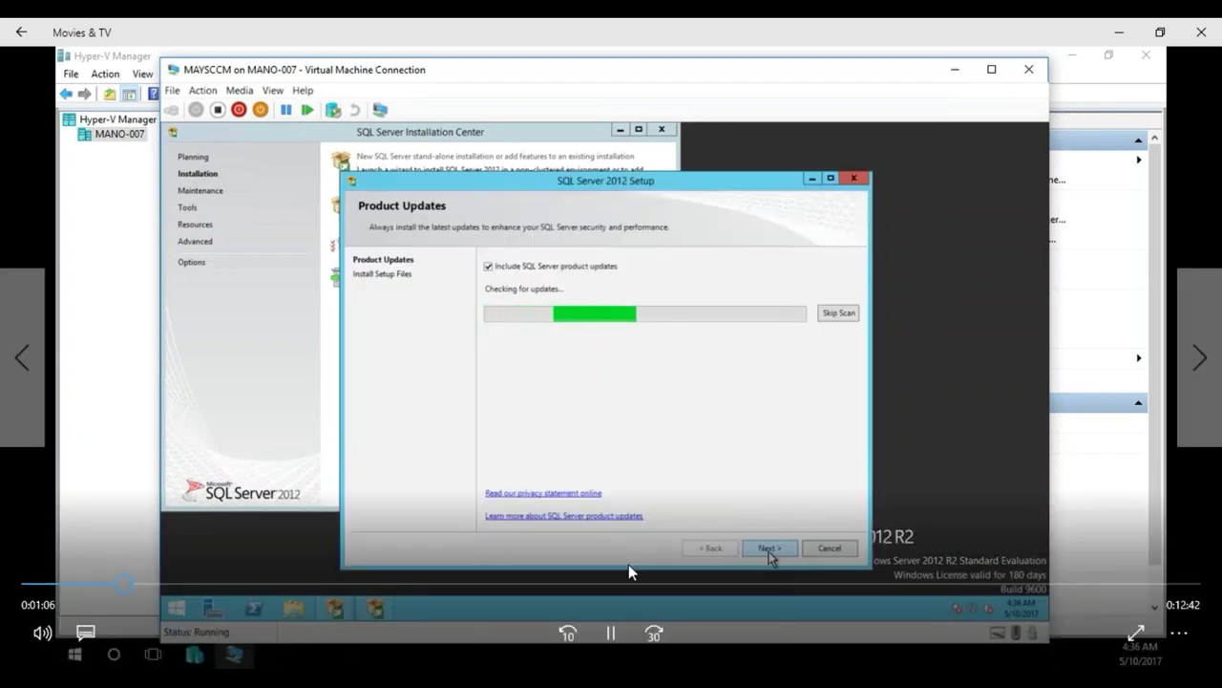
left_click(614, 629)
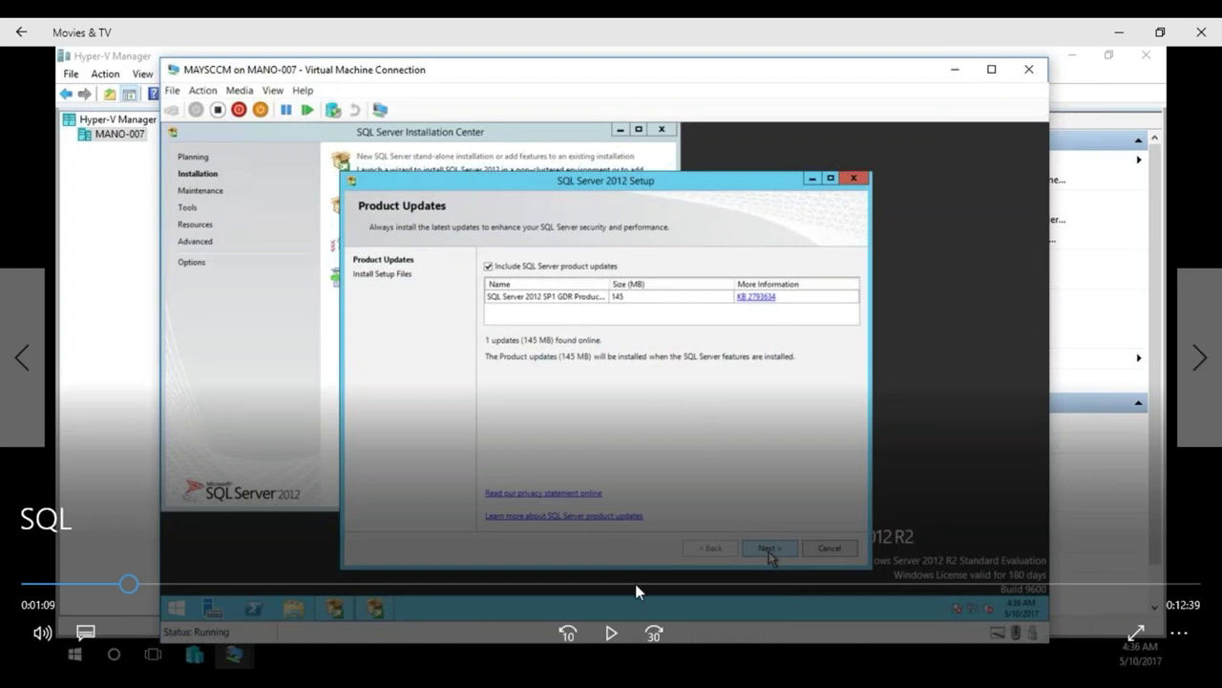
left_click(610, 633)
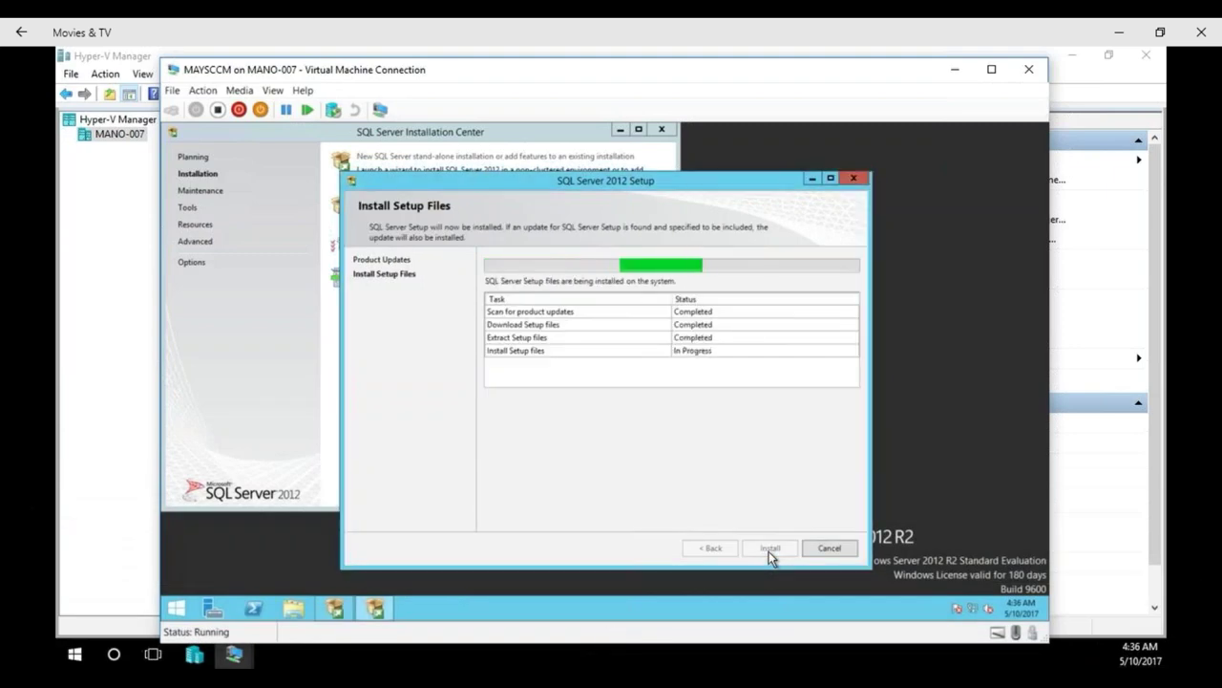
mouse_move(618, 618)
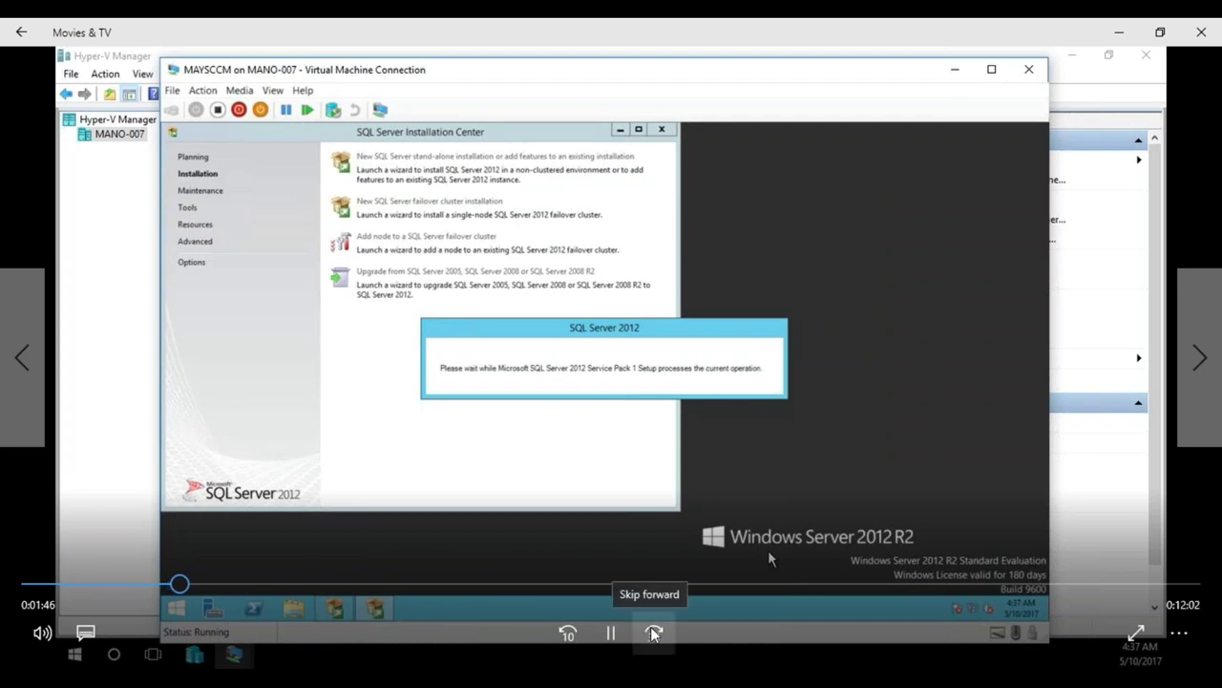
left_click(653, 632)
left_click(614, 628)
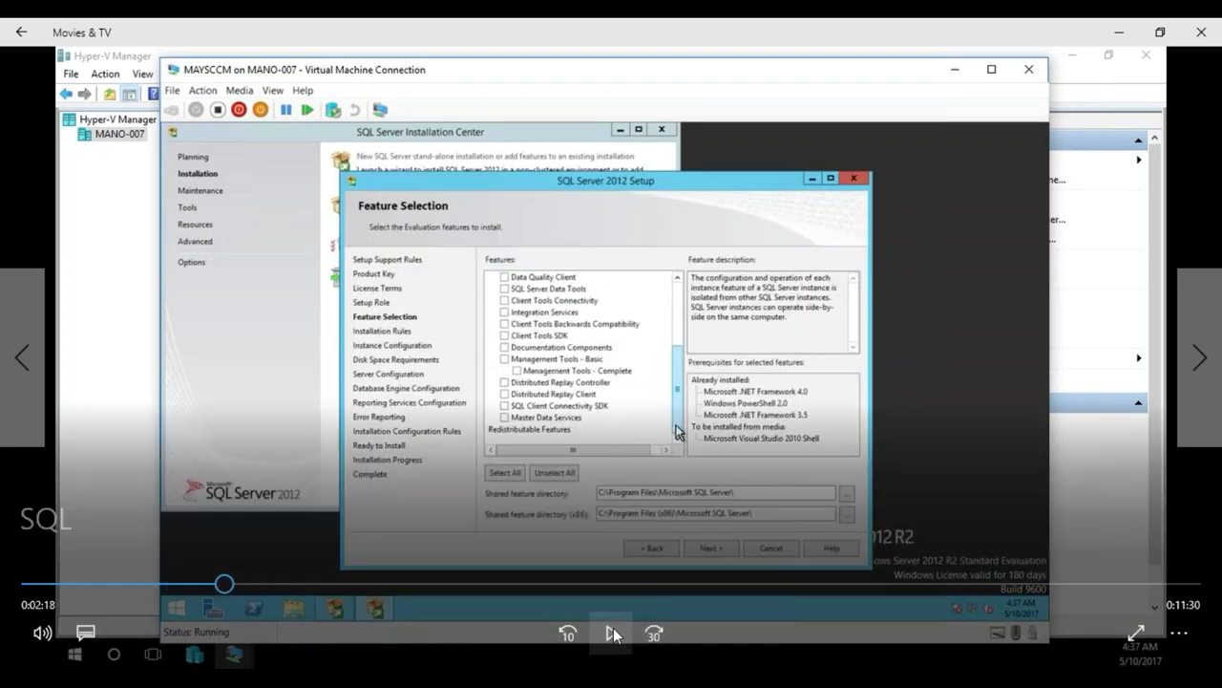
left_click(570, 633)
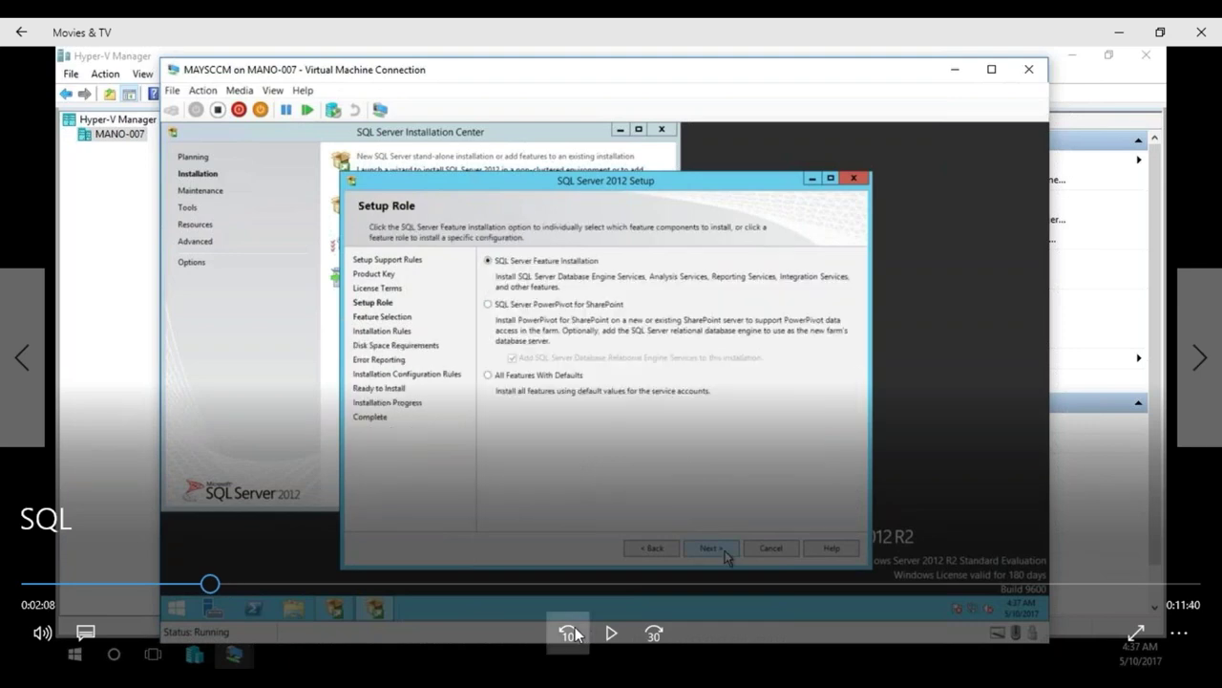
left_click(570, 633)
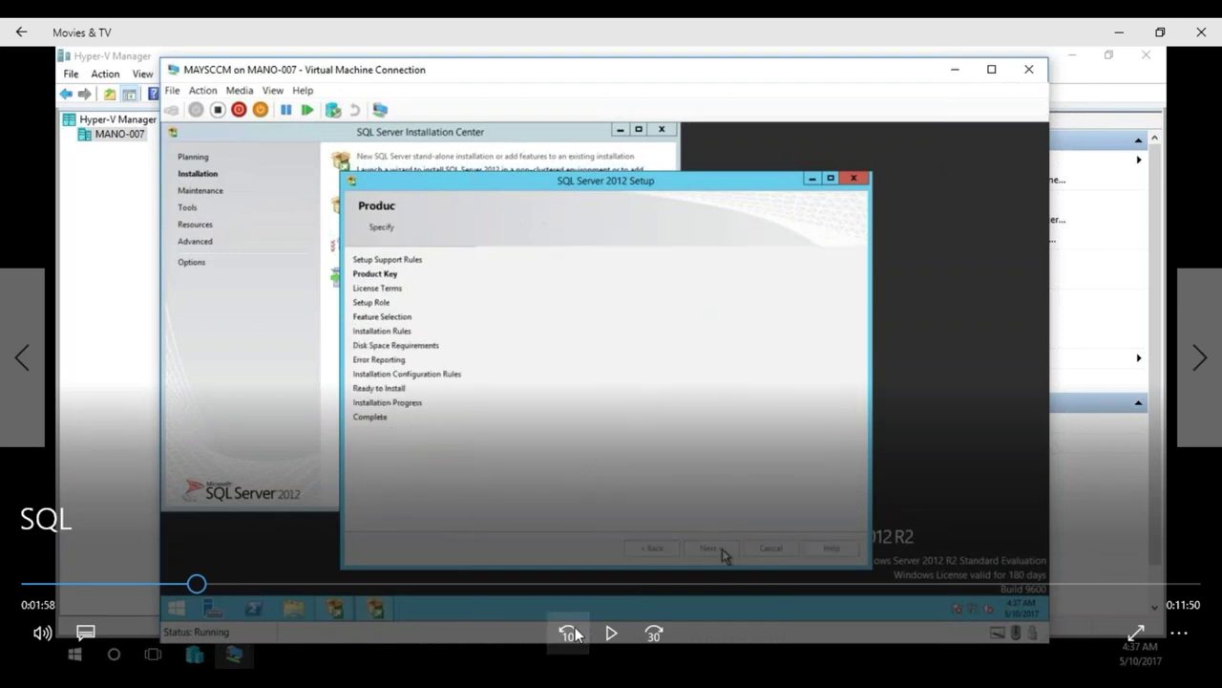
left_click(570, 633)
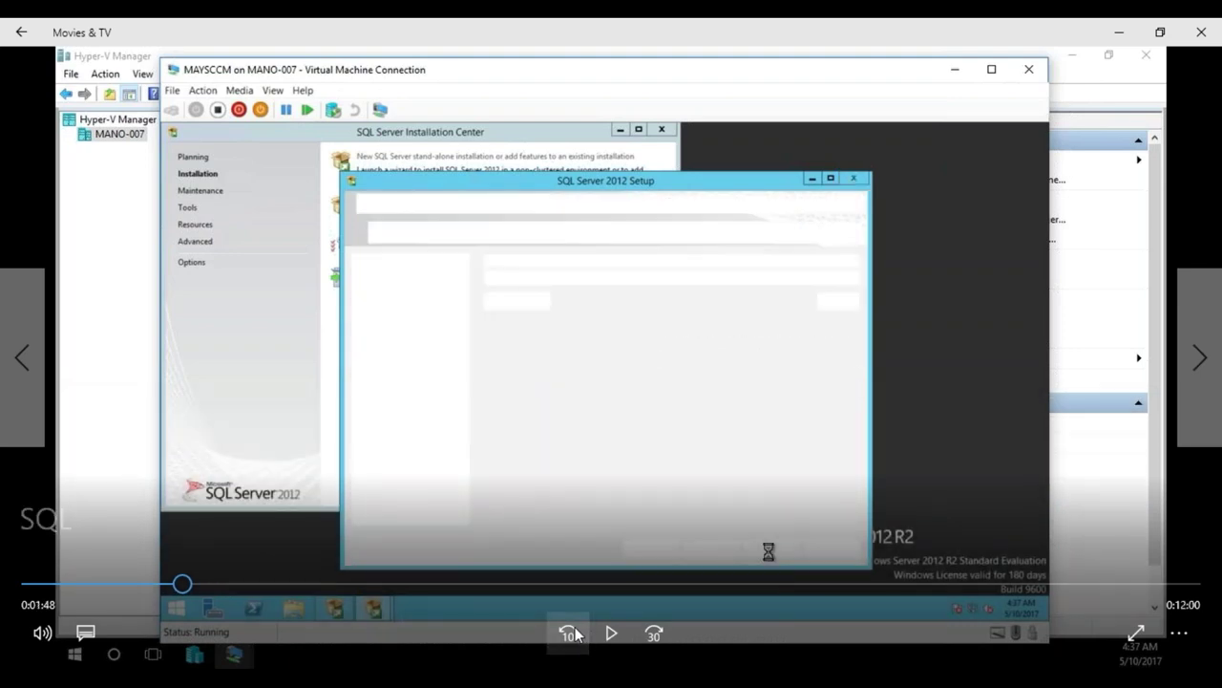
left_click(573, 634)
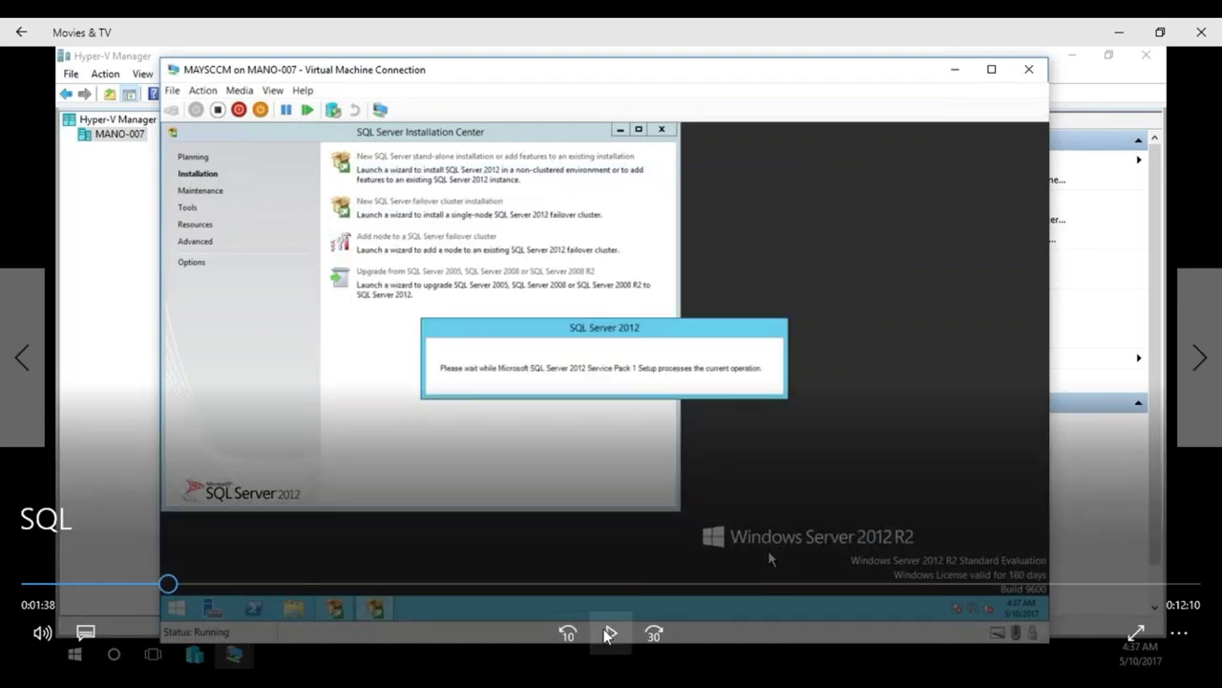
- Resume the SQL recording and pause to examine the detailed list of Setup Support Rules
left_click(611, 634)
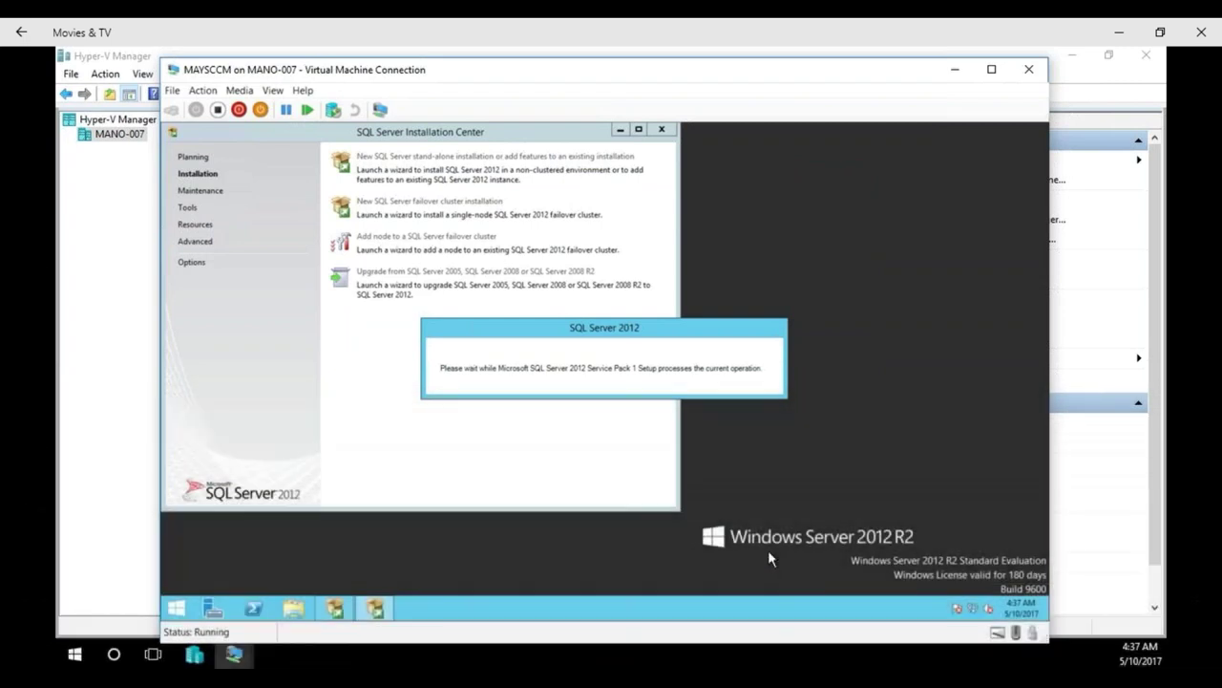
mouse_move(619, 588)
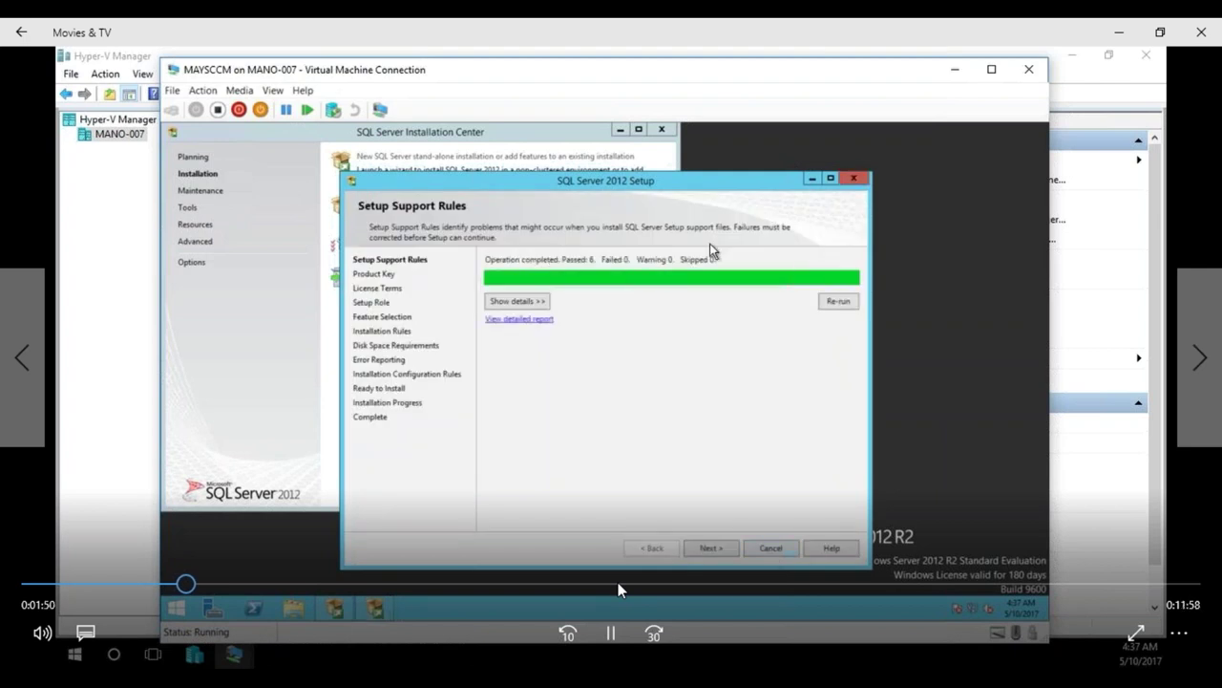
left_click(608, 630)
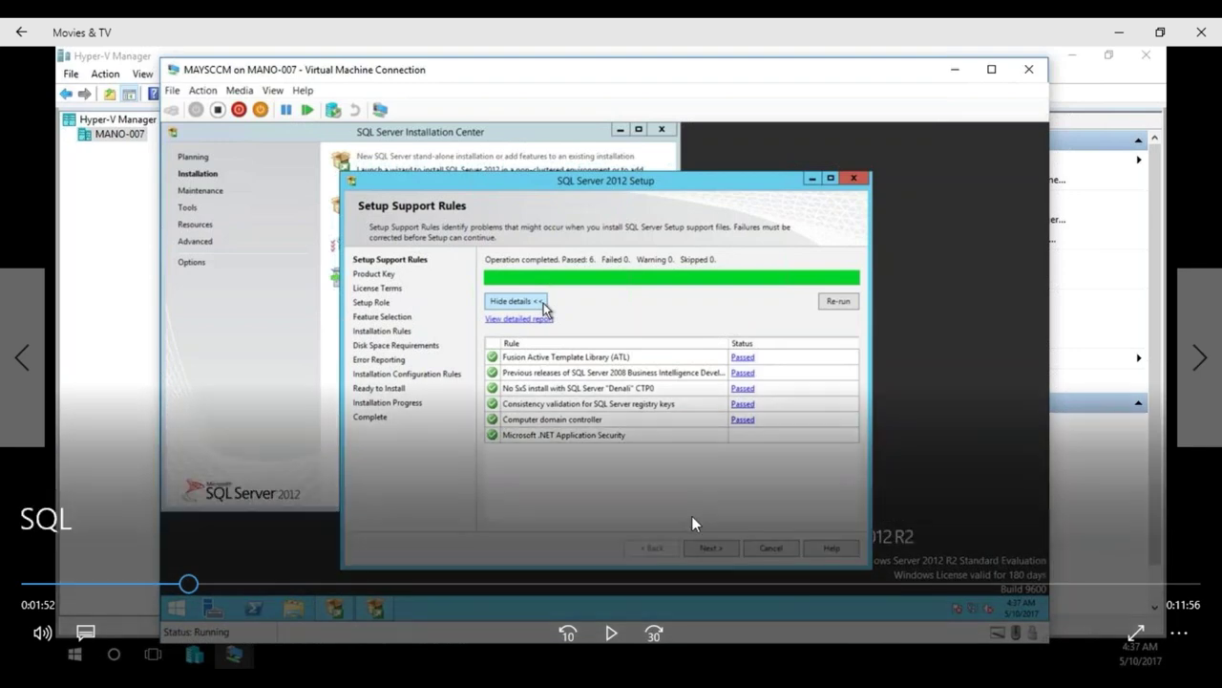
left_click(610, 630)
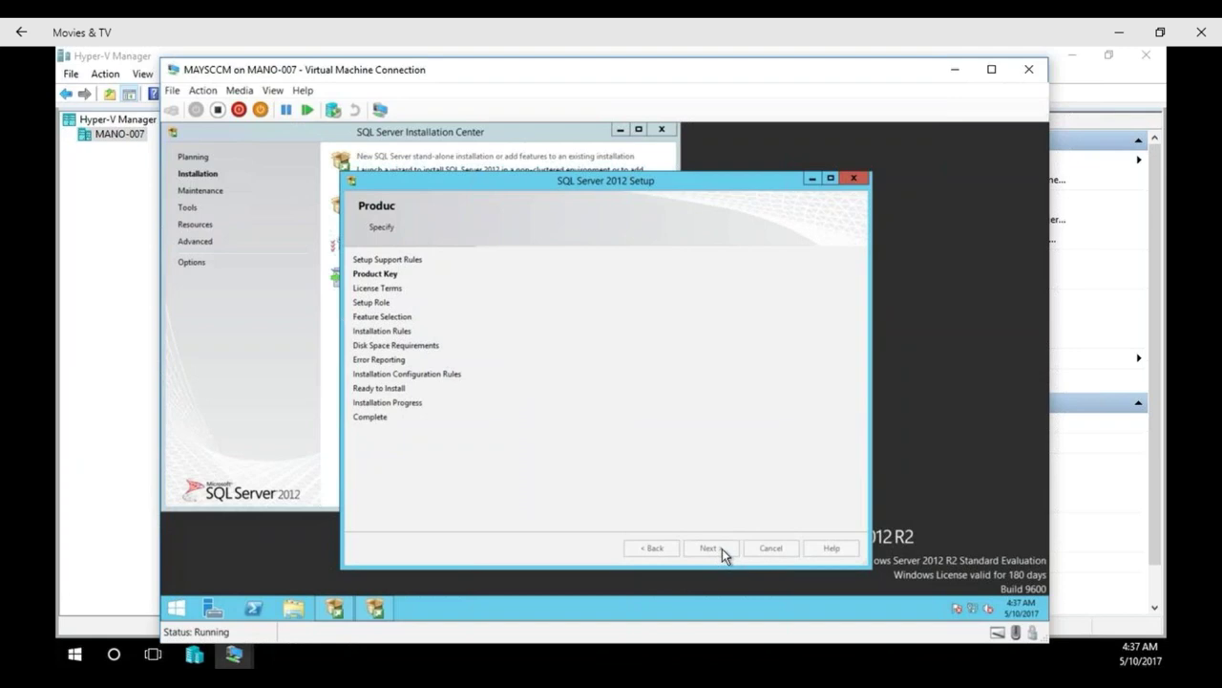
- Continue the SQL recording, pausing to examine the SQL Server feature list and the service accounts in Server Configuration
mouse_move(610, 622)
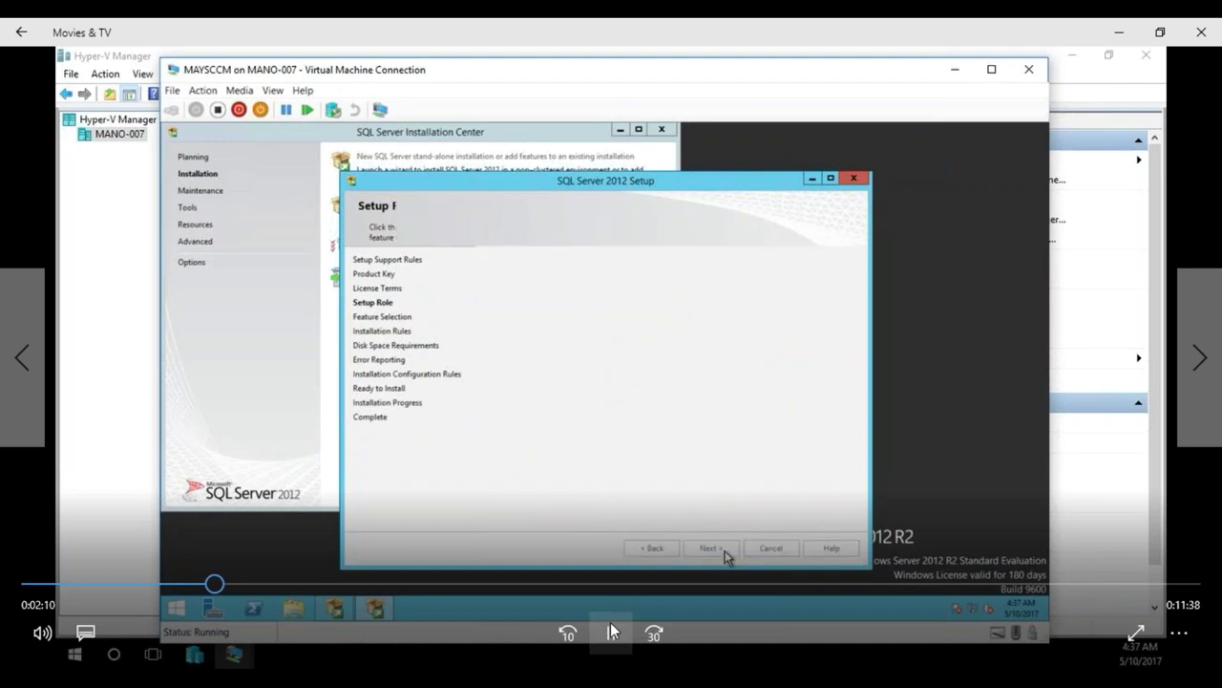
left_click(611, 634)
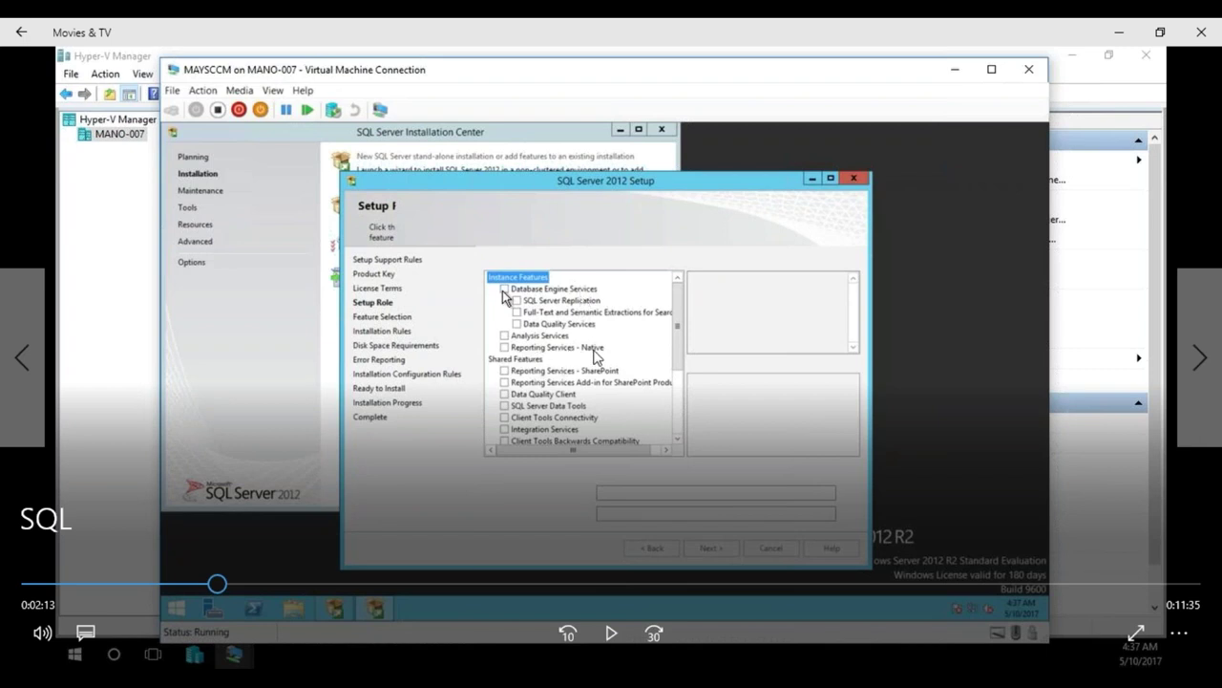
left_click(612, 633)
mouse_move(671, 421)
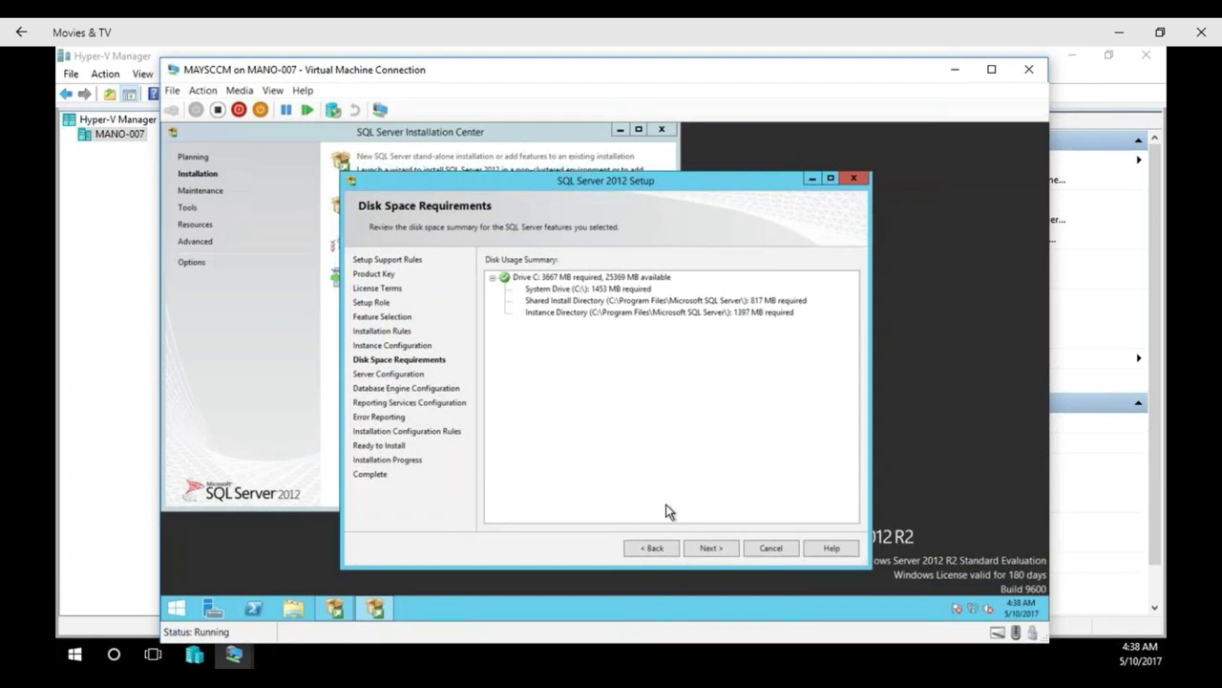
left_click(707, 549)
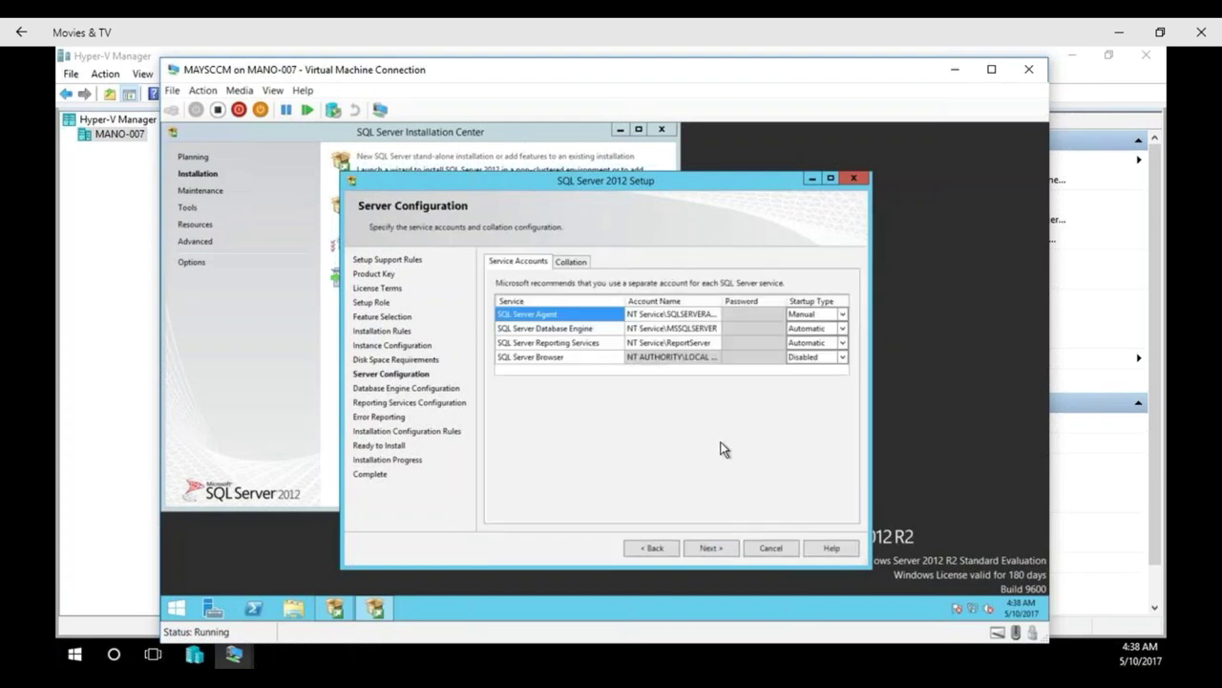
left_click(611, 635)
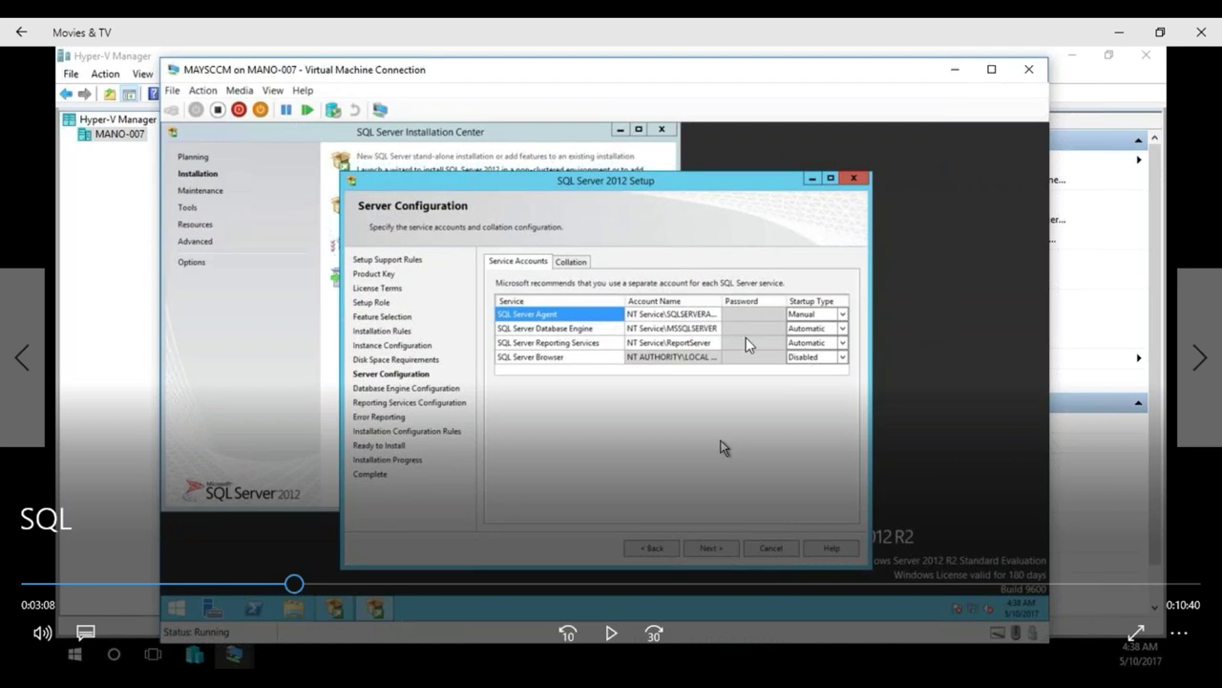
- Continue the SQL recording through the service account setup, pausing to examine the Database Engine Configuration page
left_click(616, 642)
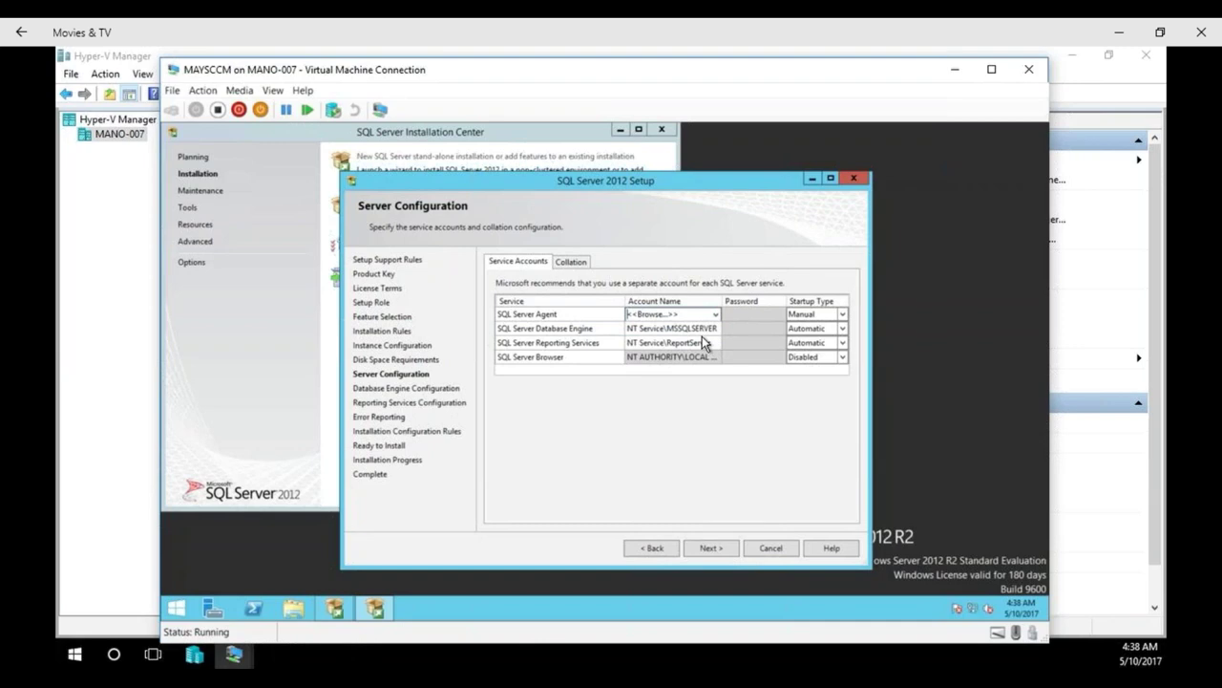
mouse_move(623, 633)
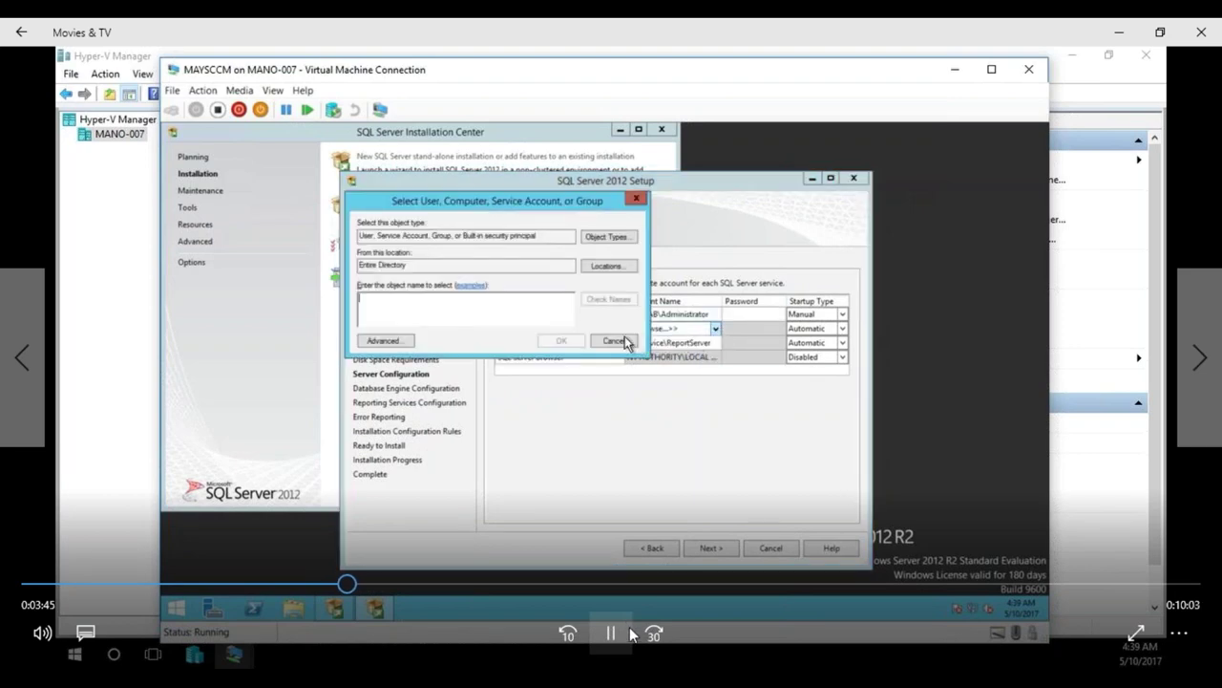
left_click(638, 629)
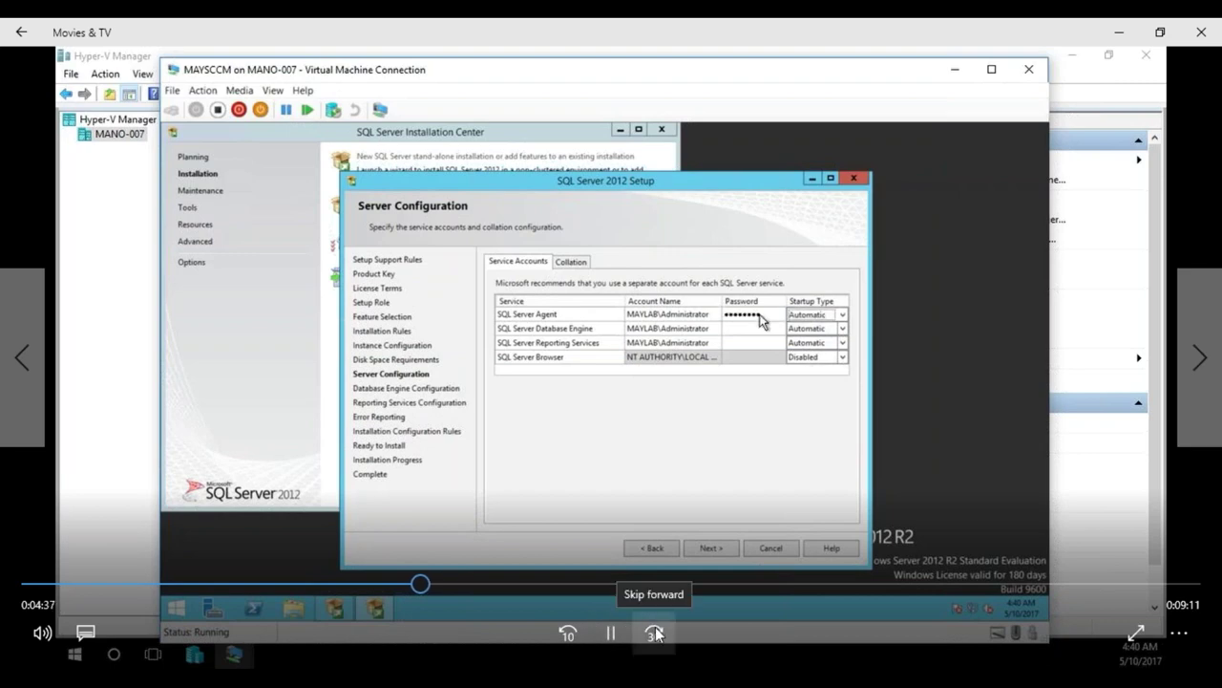
left_click(655, 633)
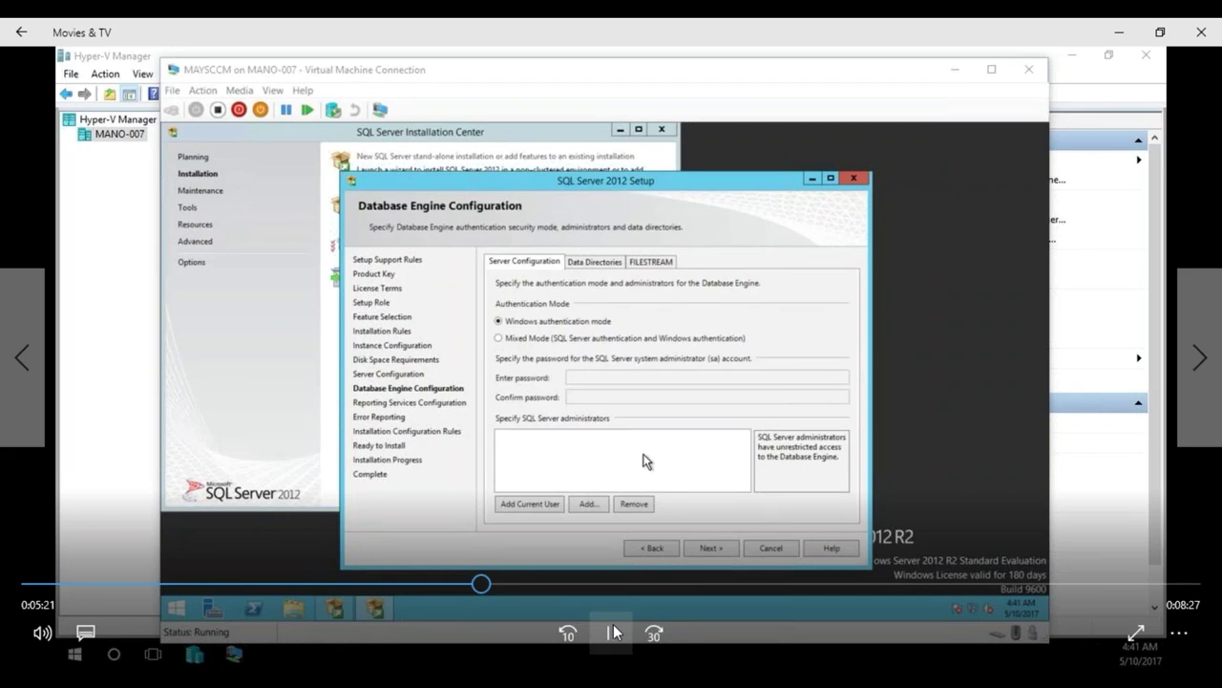
left_click(613, 631)
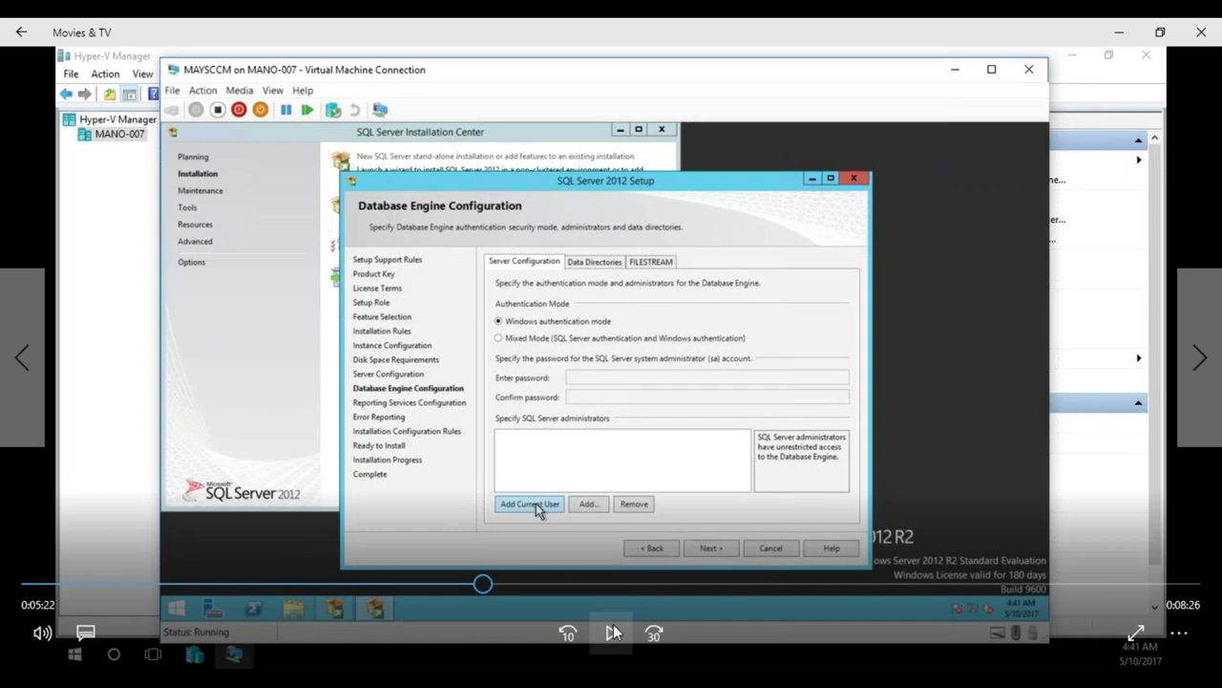
- Resume the SQL recording and examine how the current user is added as a SQL Server administrator
left_click(613, 624)
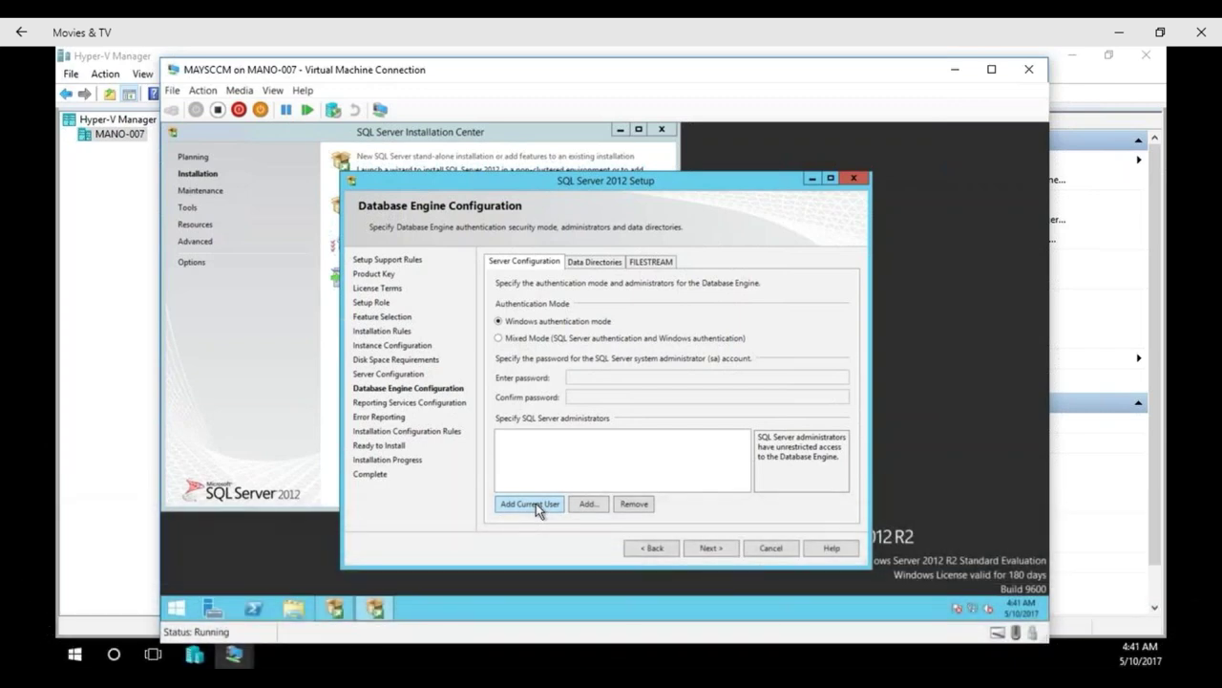
left_click(536, 503)
mouse_move(592, 391)
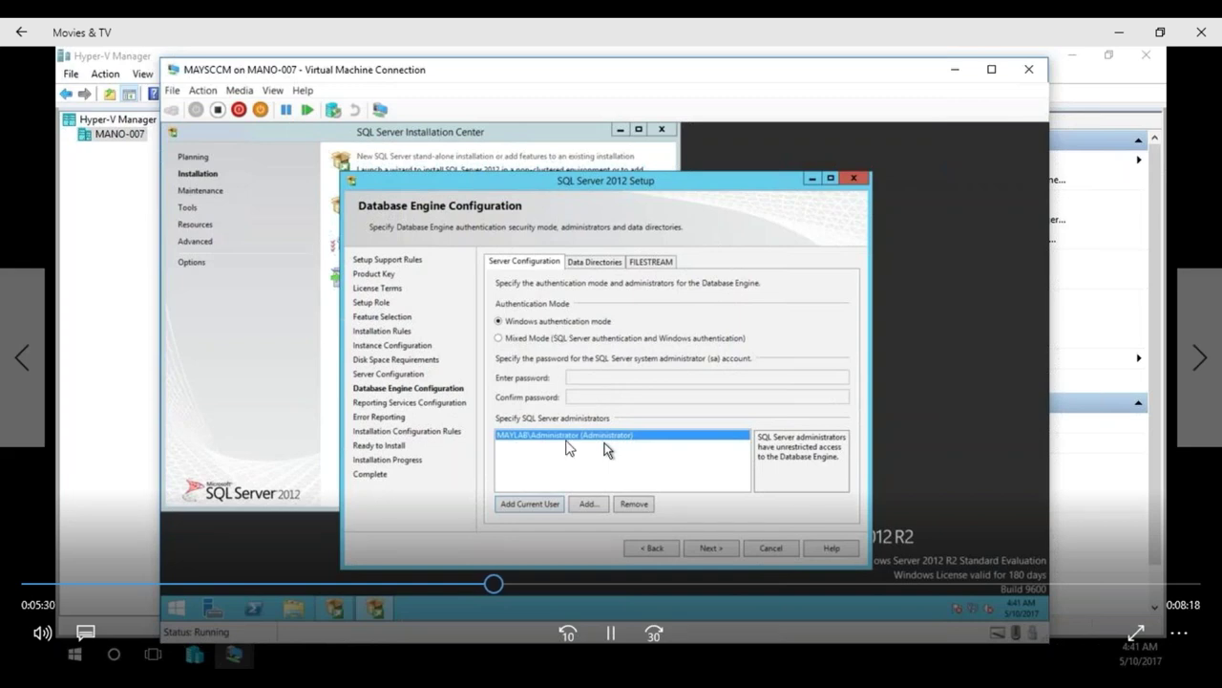
mouse_move(550, 468)
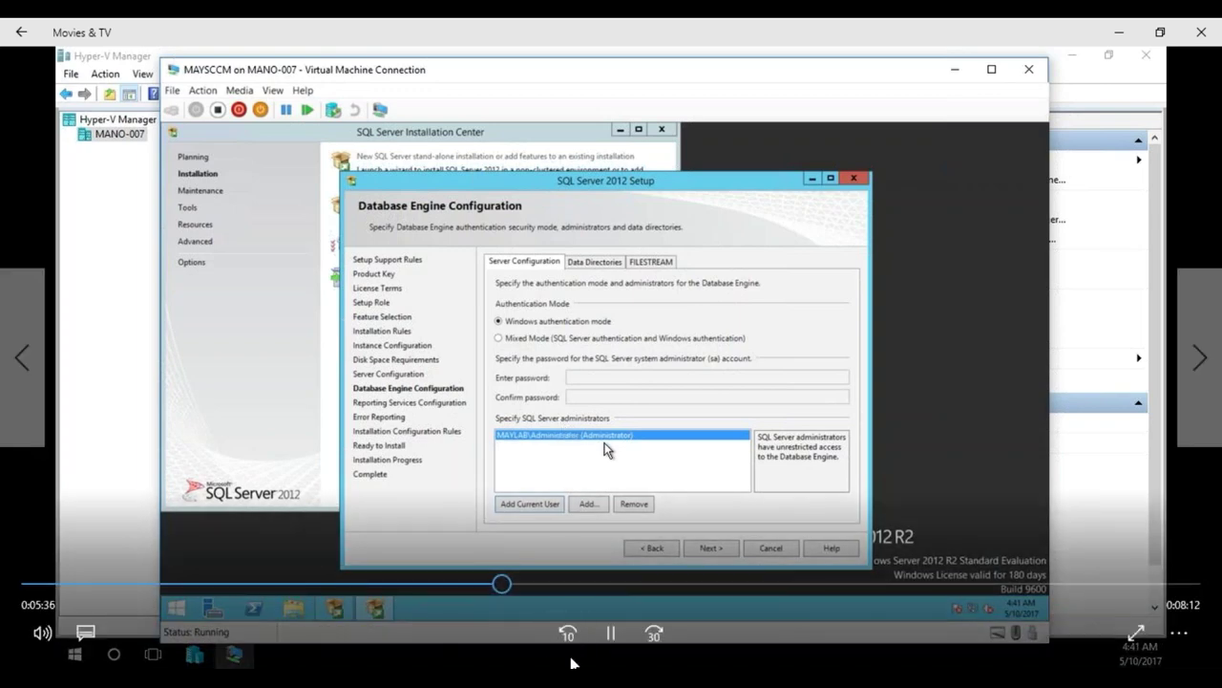
- Skip through the SQL Server 2012 installation progress to the end of the SQL recording
left_click(650, 637)
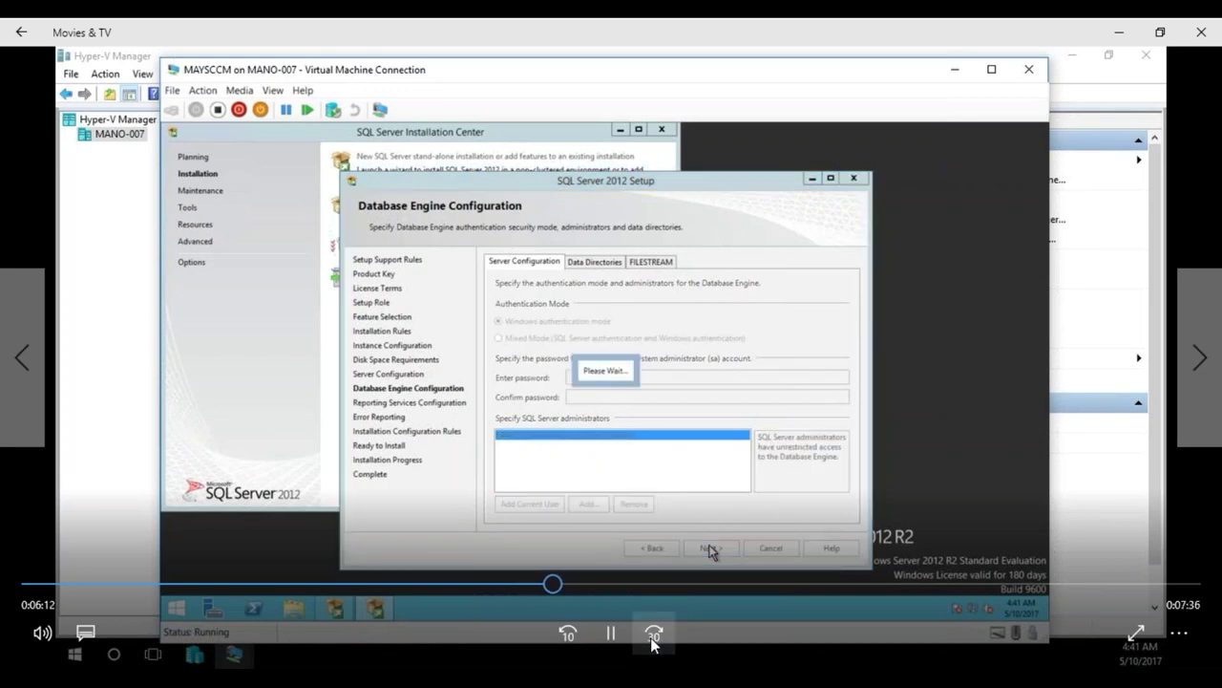
left_click(650, 637)
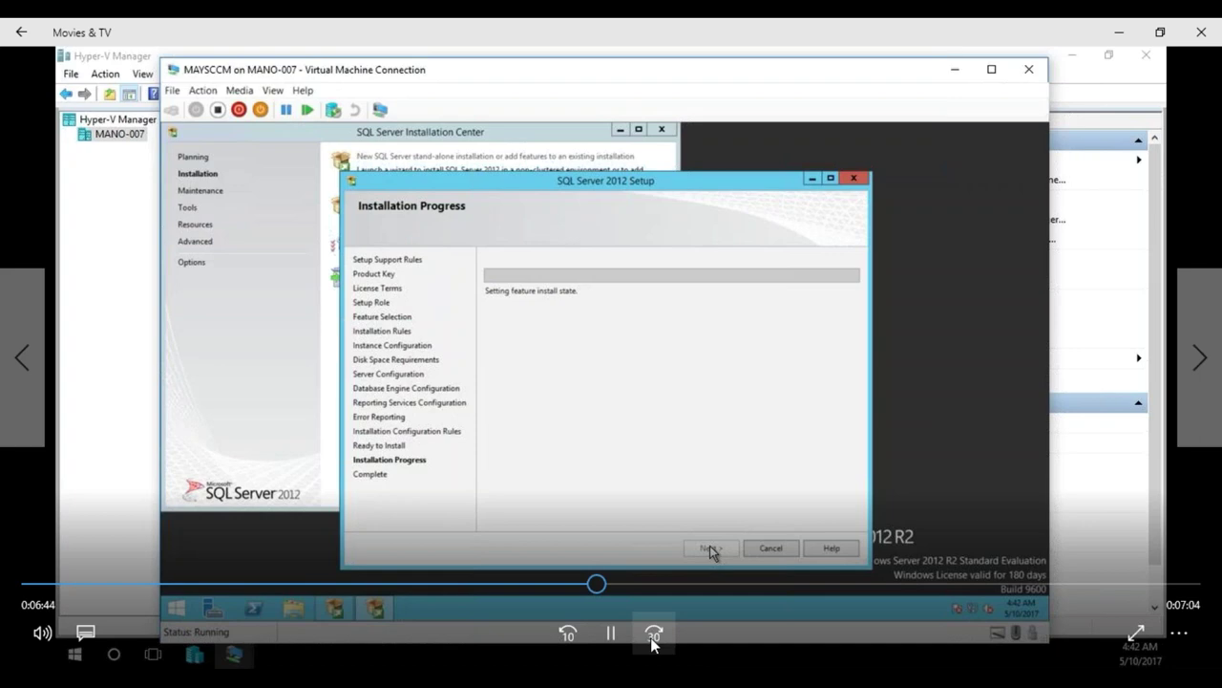
left_click(651, 637)
left_click(650, 637)
left_click(650, 636)
left_click(650, 637)
left_click(651, 637)
left_click(650, 637)
left_click(651, 637)
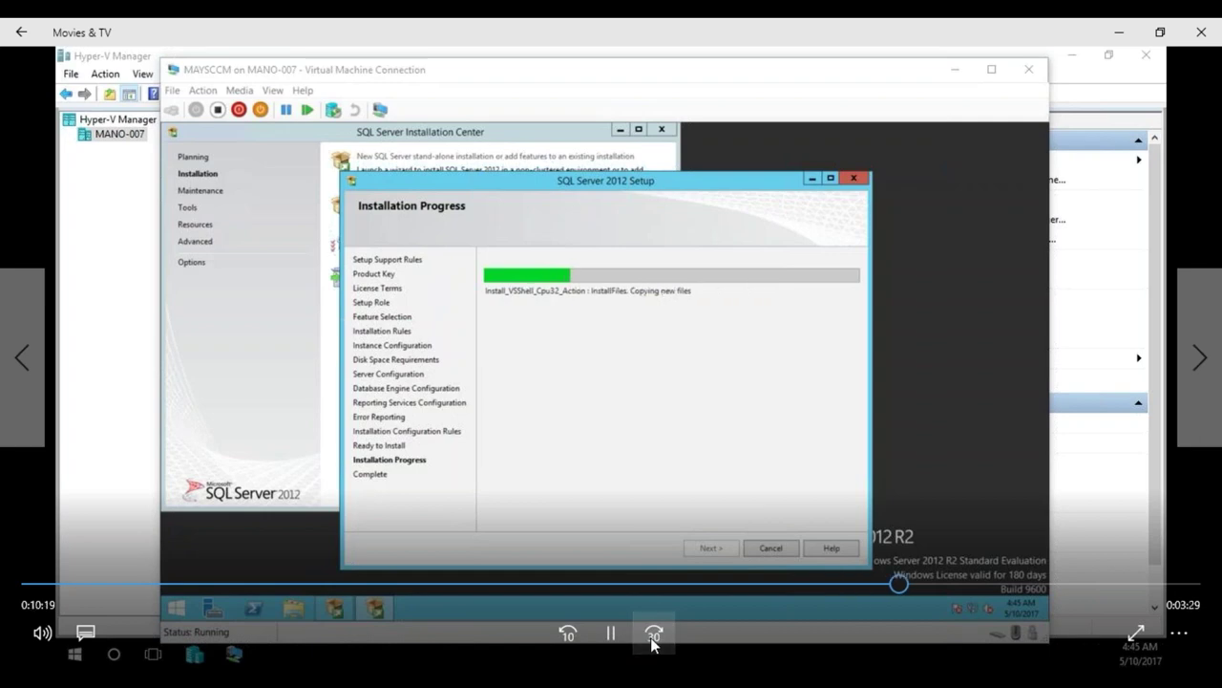
left_click(651, 637)
left_click(650, 637)
left_click(650, 637)
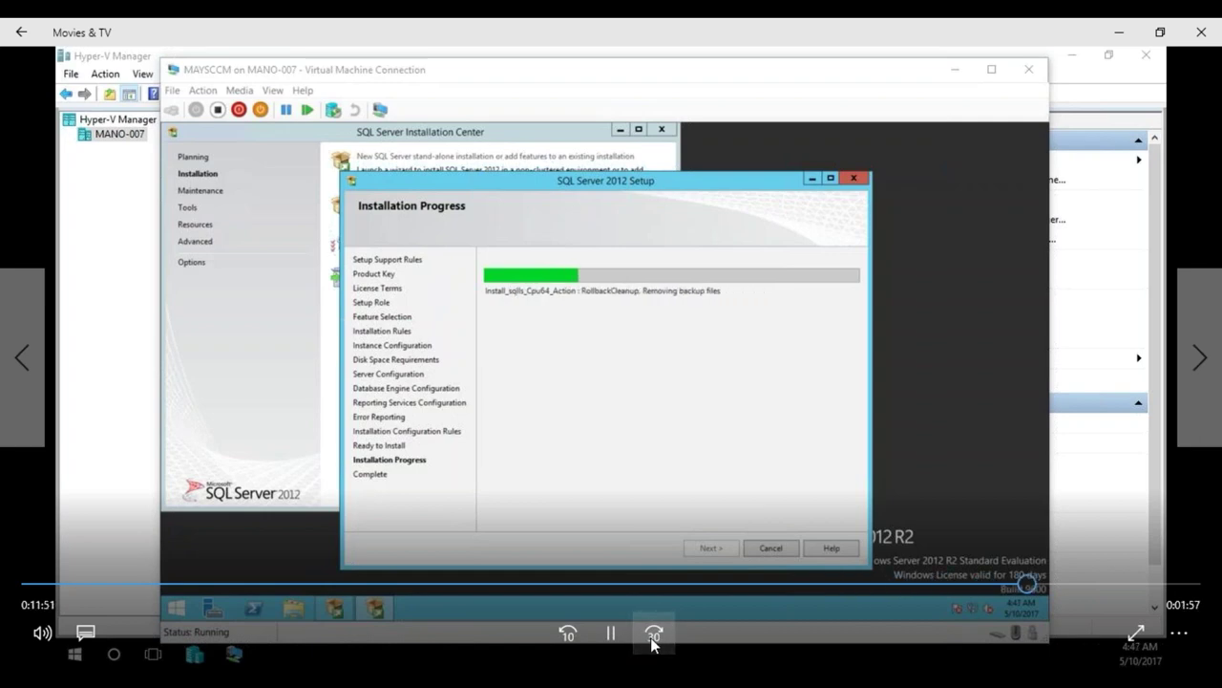
left_click(651, 637)
left_click(650, 637)
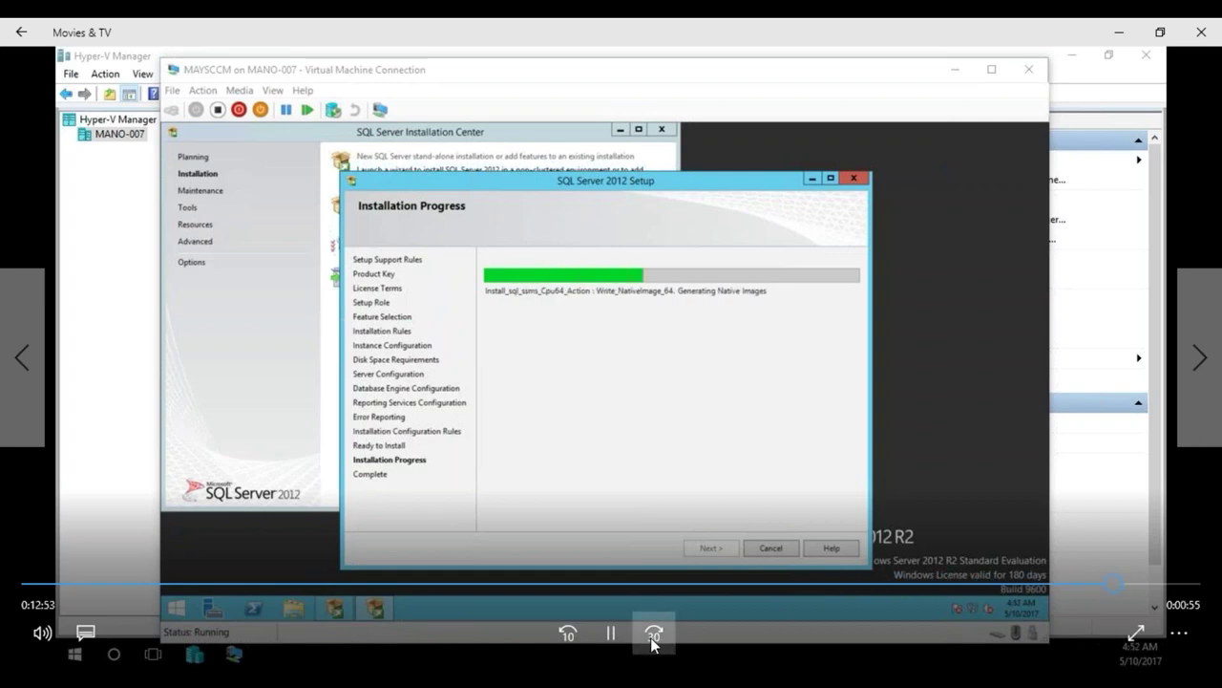
left_click(650, 637)
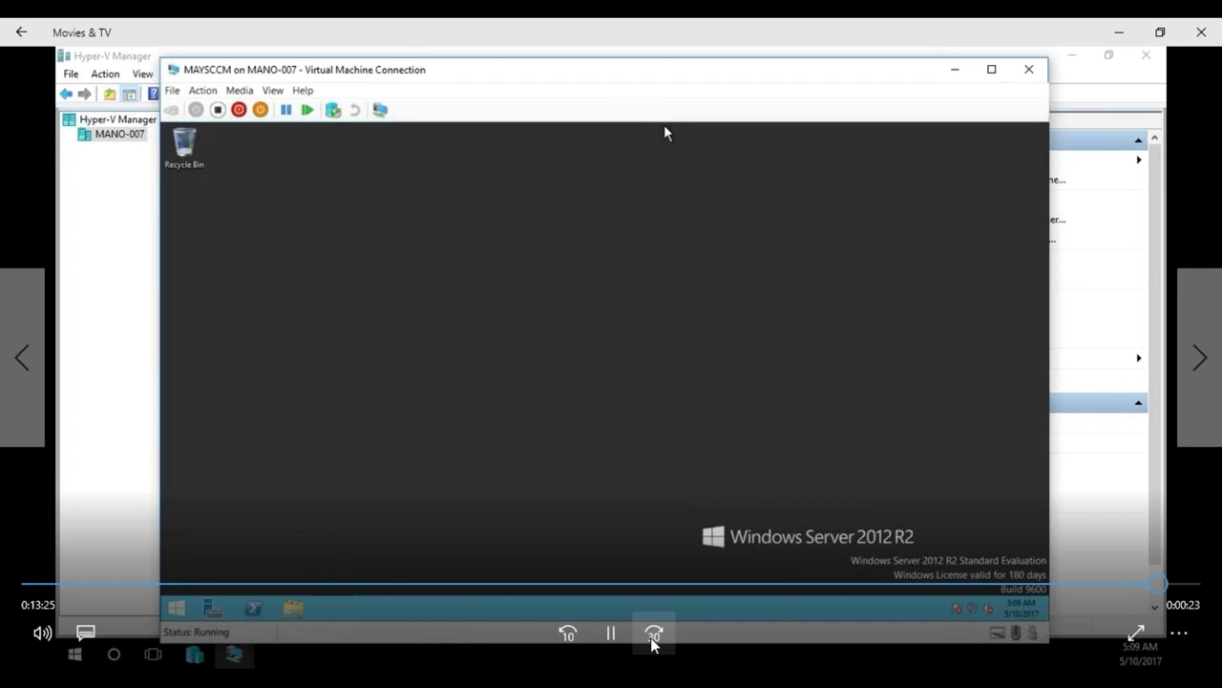
left_click(651, 638)
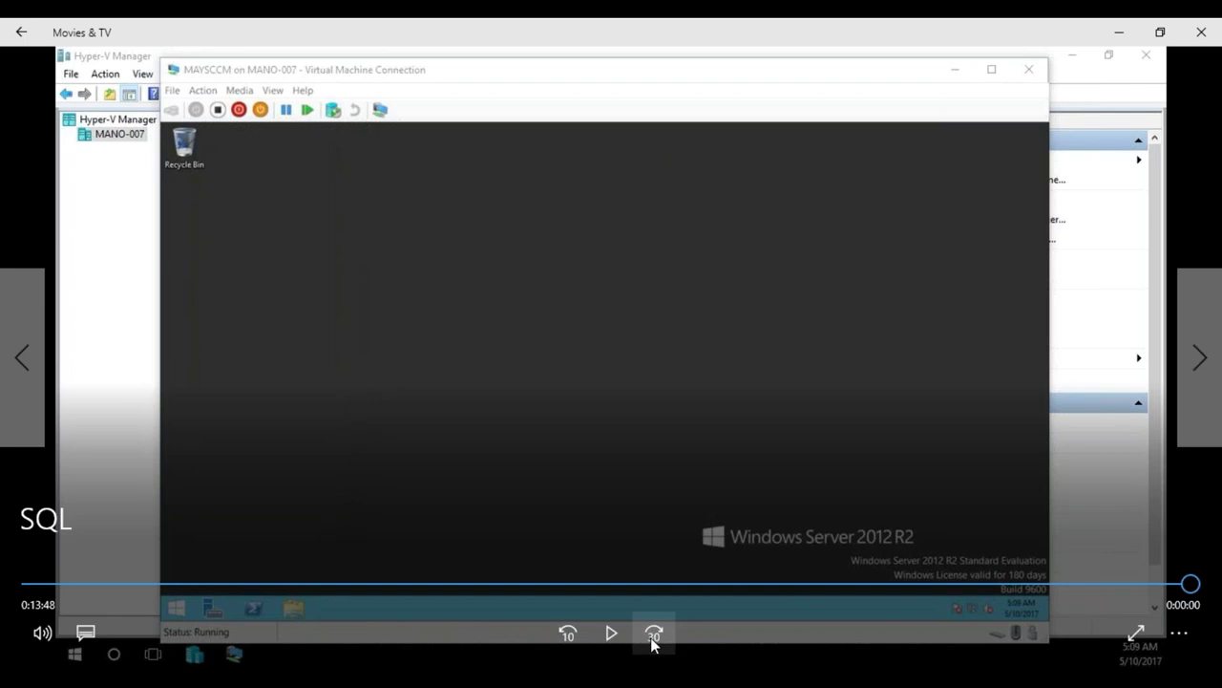
- Minimize the video player and review the three lab machines in the Notepad prerequisites, highlighting the MAYSCCM server name
left_click(1125, 30)
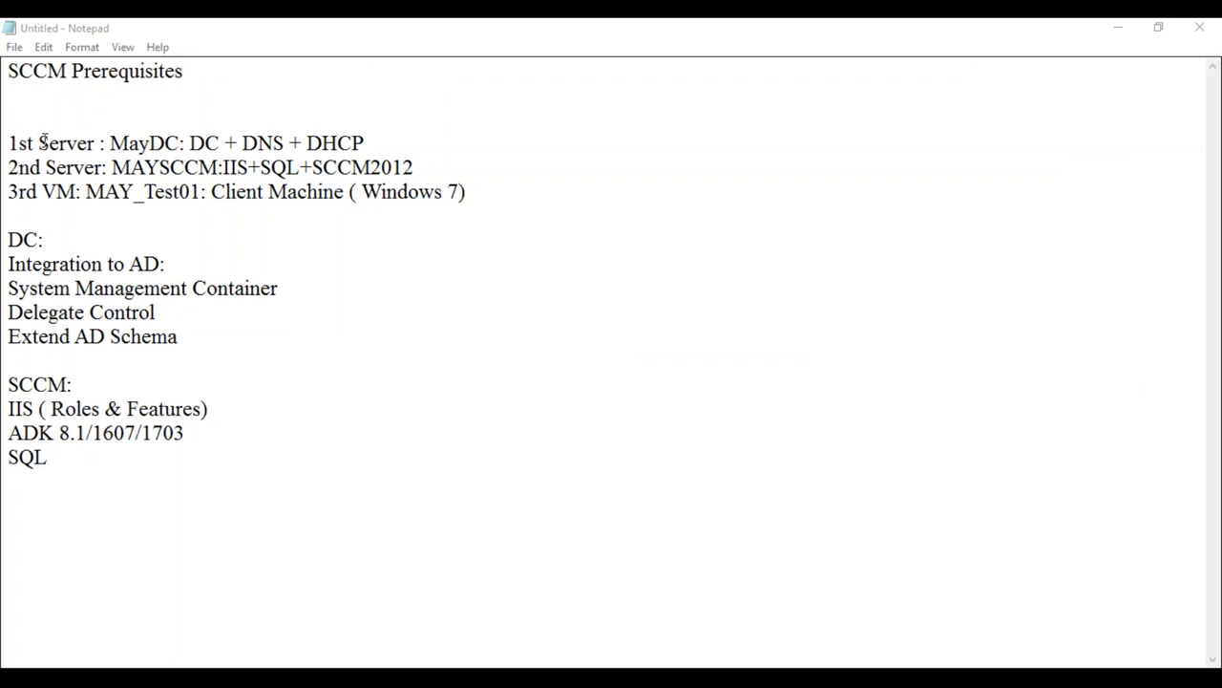
left_click_drag(10, 144, 474, 205)
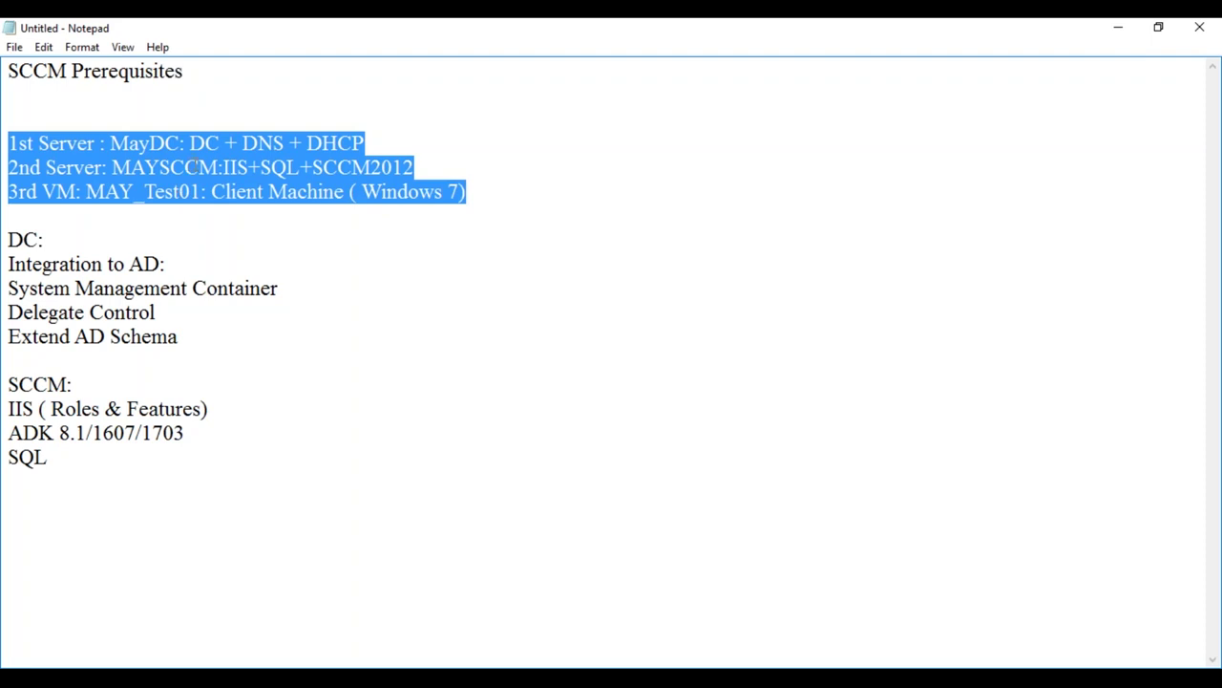
left_click_drag(112, 167, 219, 168)
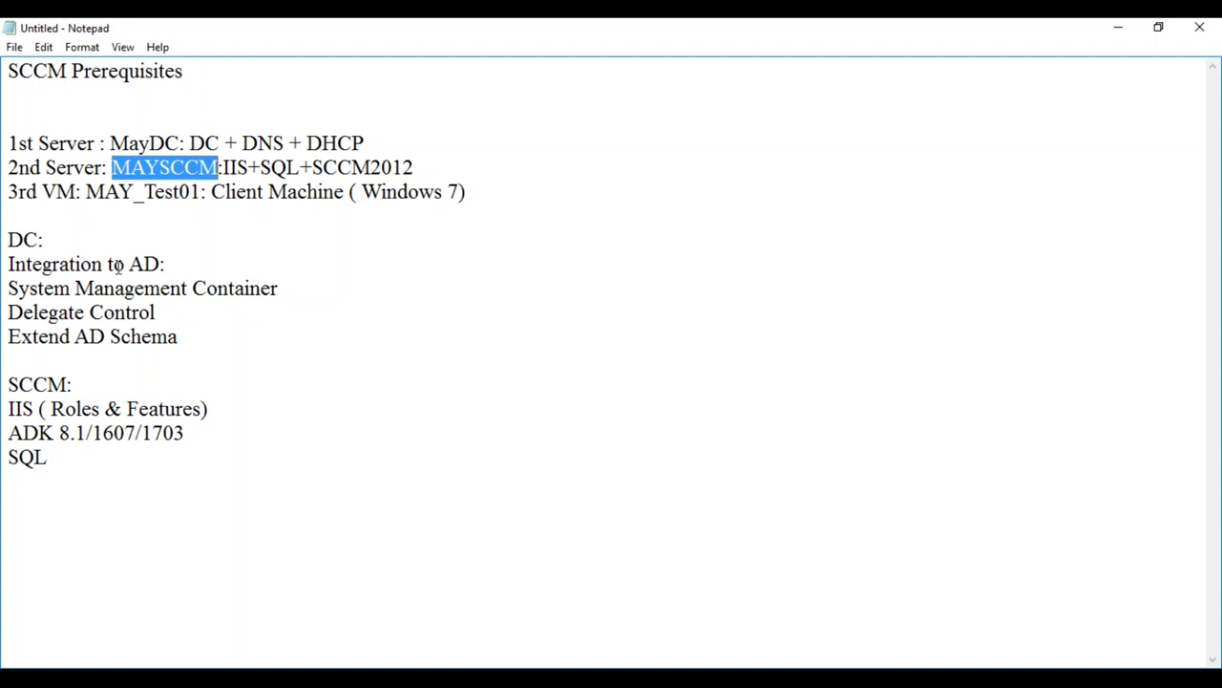
- Review the DC prerequisites by highlighting the AD integration lines: System Management Container, Delegate Control and Extend AD Schema
left_click_drag(8, 239, 38, 237)
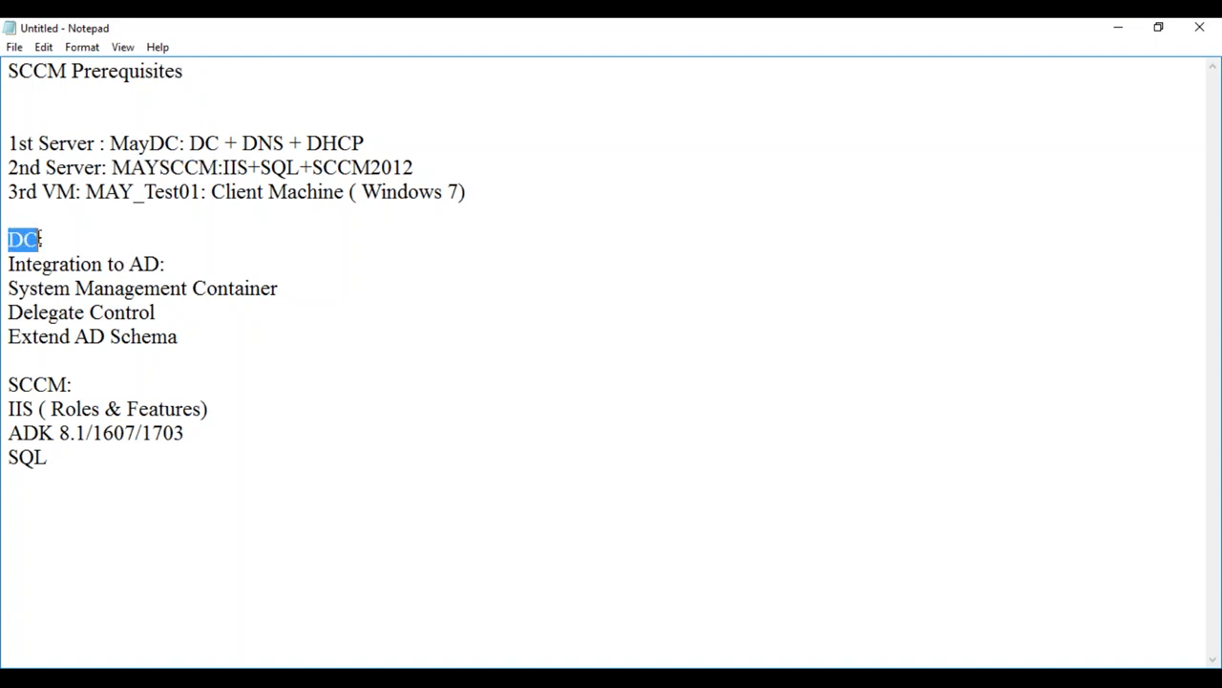
left_click_drag(19, 288, 263, 298)
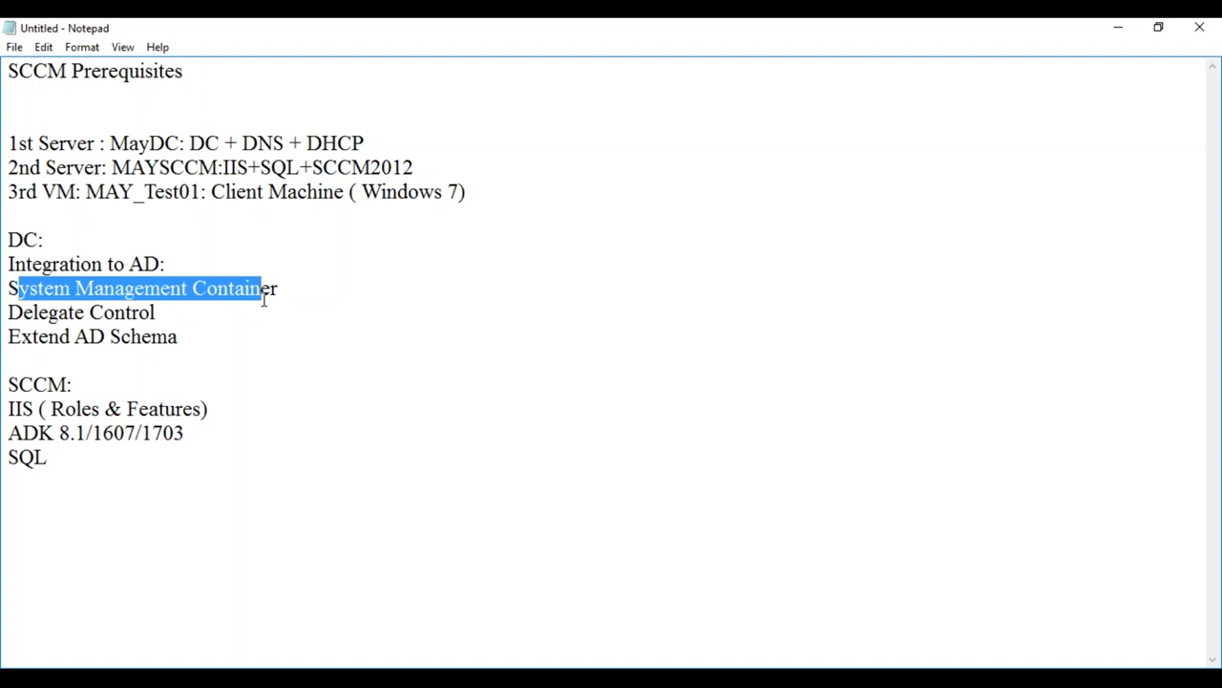
left_click_drag(160, 312, 8, 312)
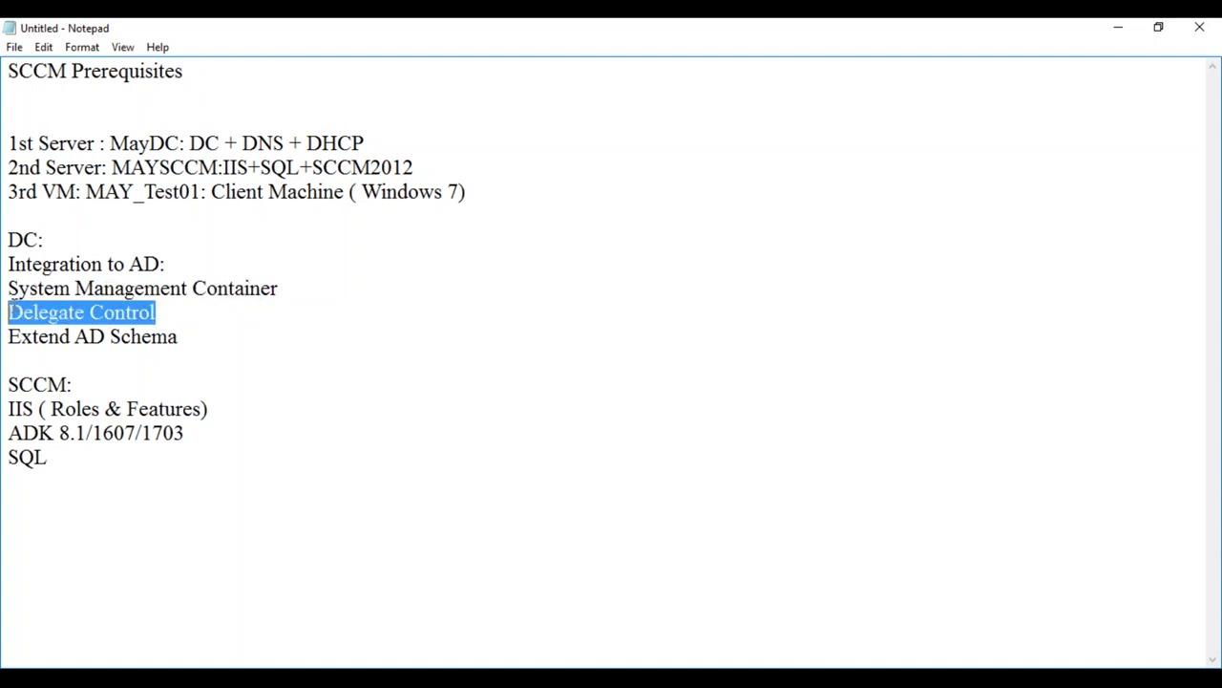
left_click(173, 310)
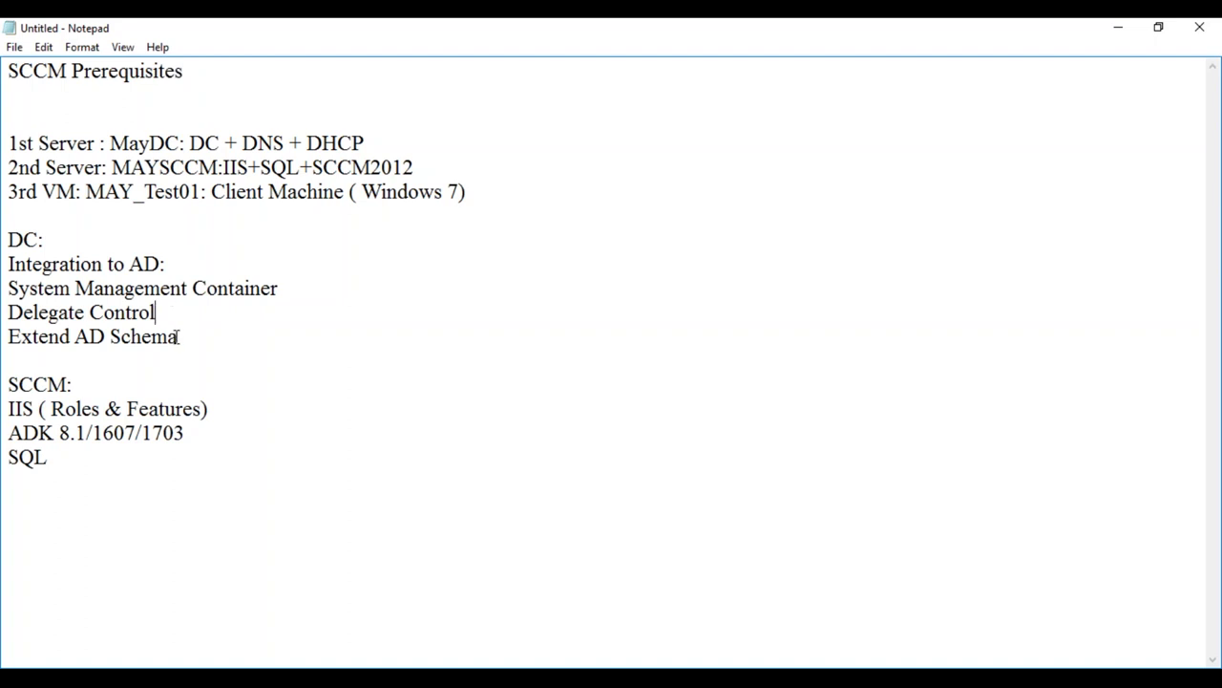
left_click(182, 338)
left_click_drag(198, 345, 7, 267)
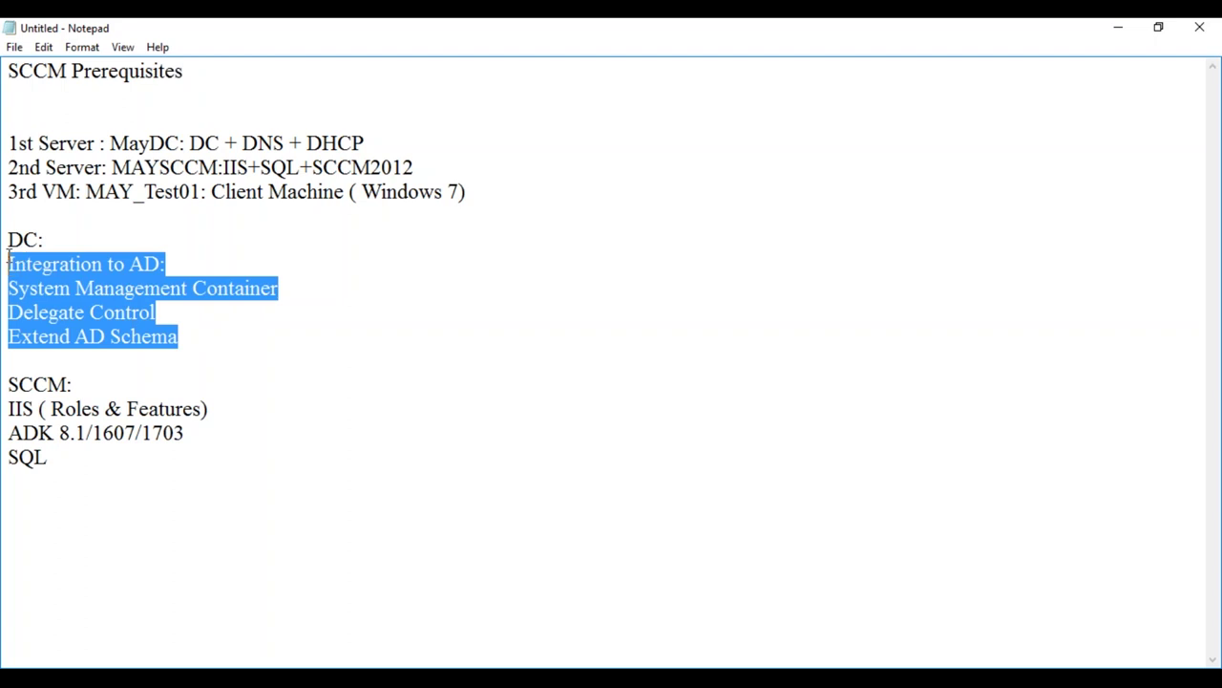
- Review the SCCM server prerequisites, highlighting the IIS roles and features line
left_click(67, 384)
left_click_drag(8, 409, 128, 409)
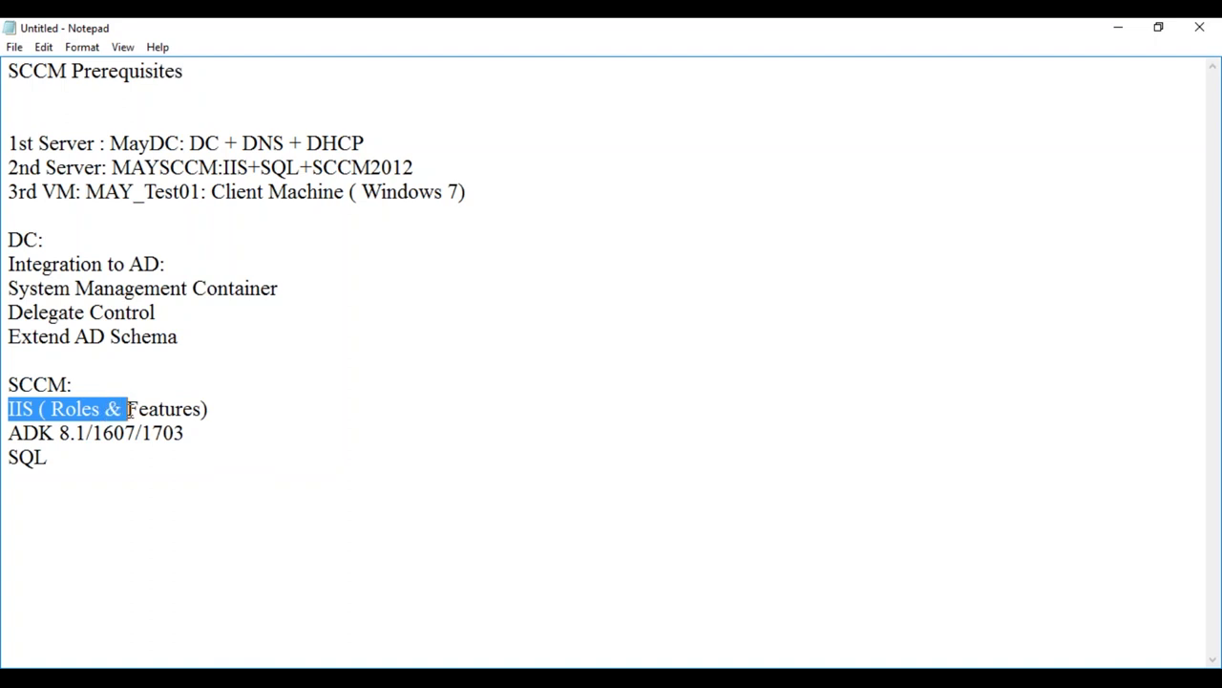